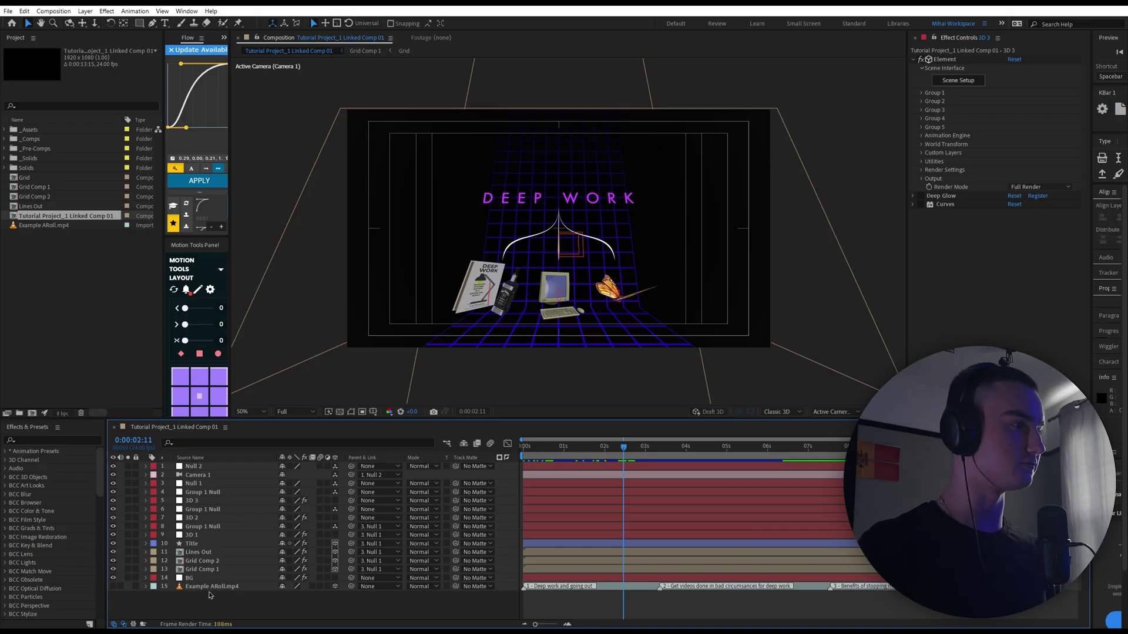
- Delete all layers from the Tutorial Project_1 Linked Comp 01 composition
key("ctrl+a")
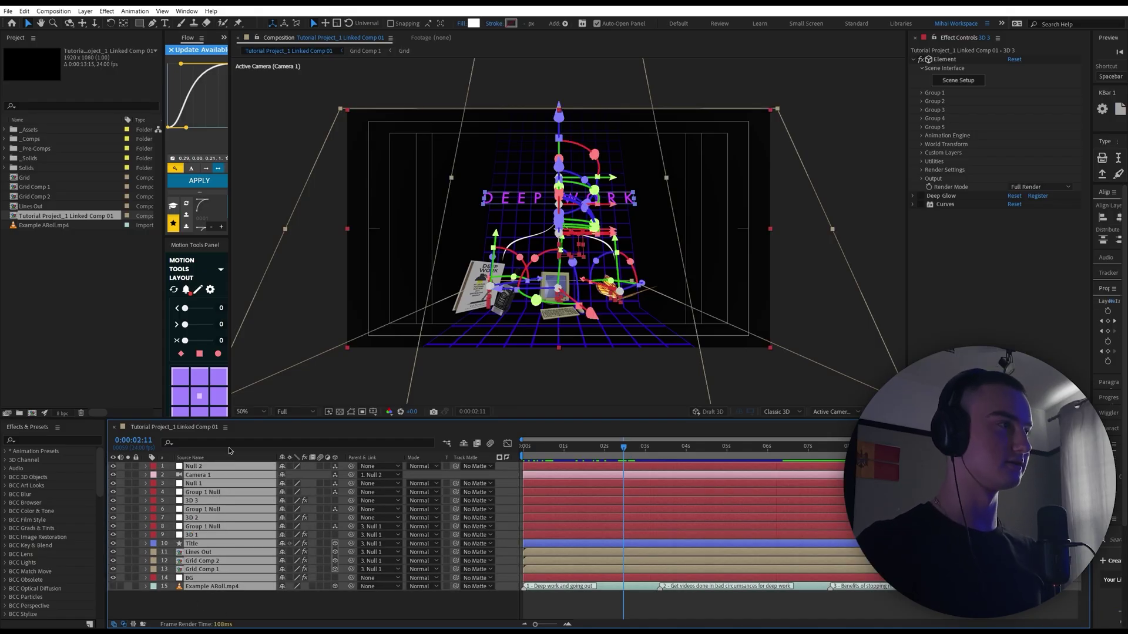
key("Delete")
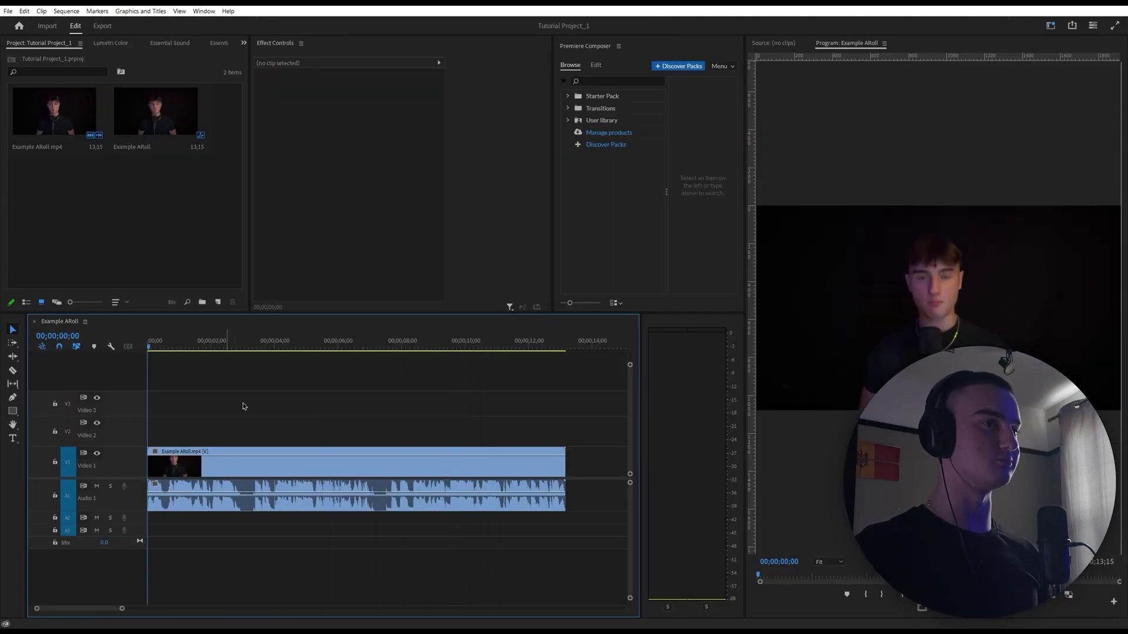
- Switch to Premiere Pro and replace the Example ARoll.mp4 clip in the sequence with an After Effects composition
left_click_drag(509, 412, 121, 483)
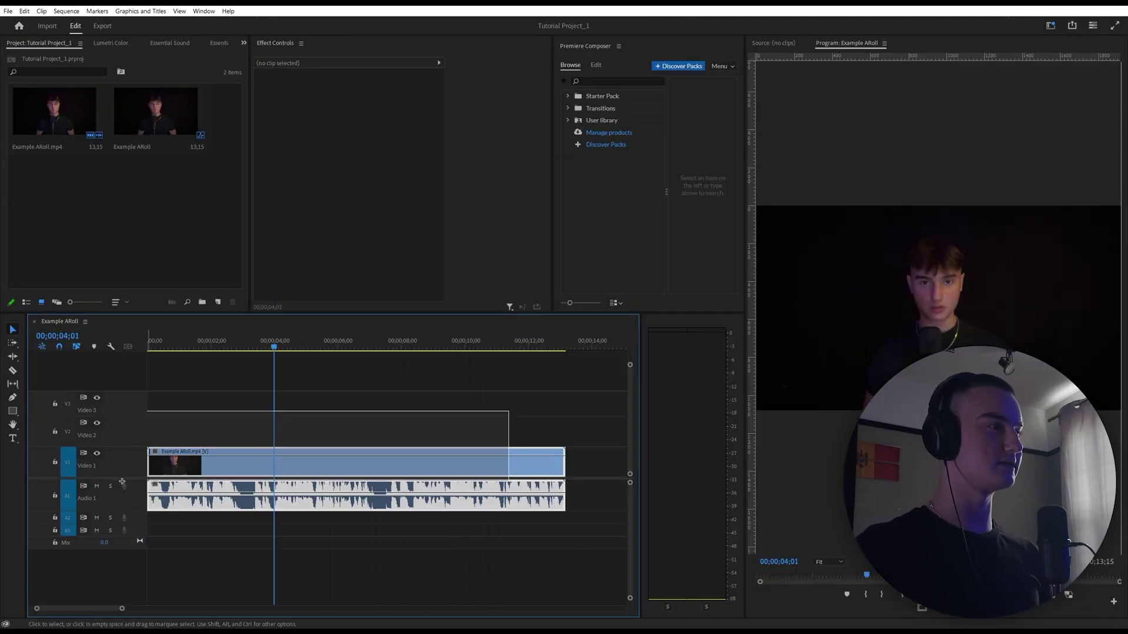
left_click(417, 428)
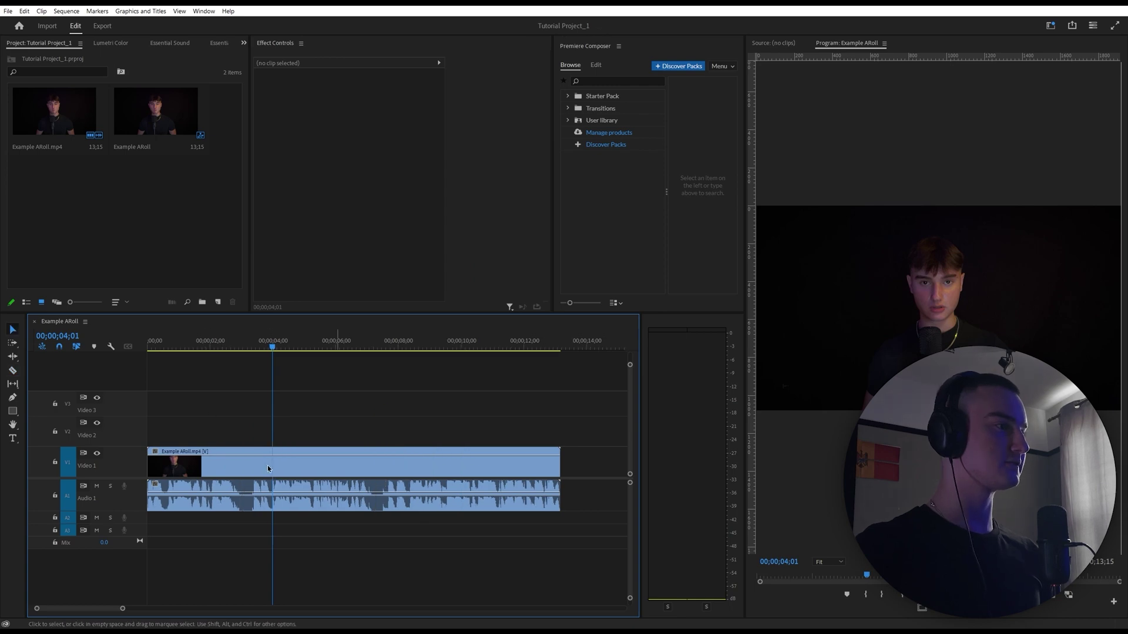
right_click(268, 468)
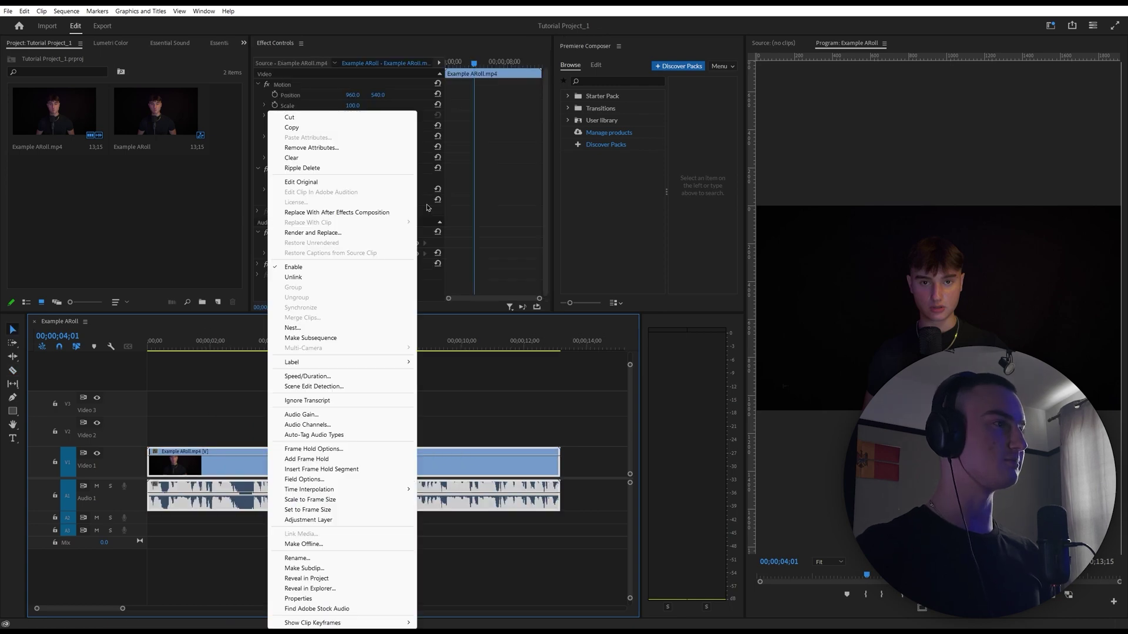
left_click(371, 214)
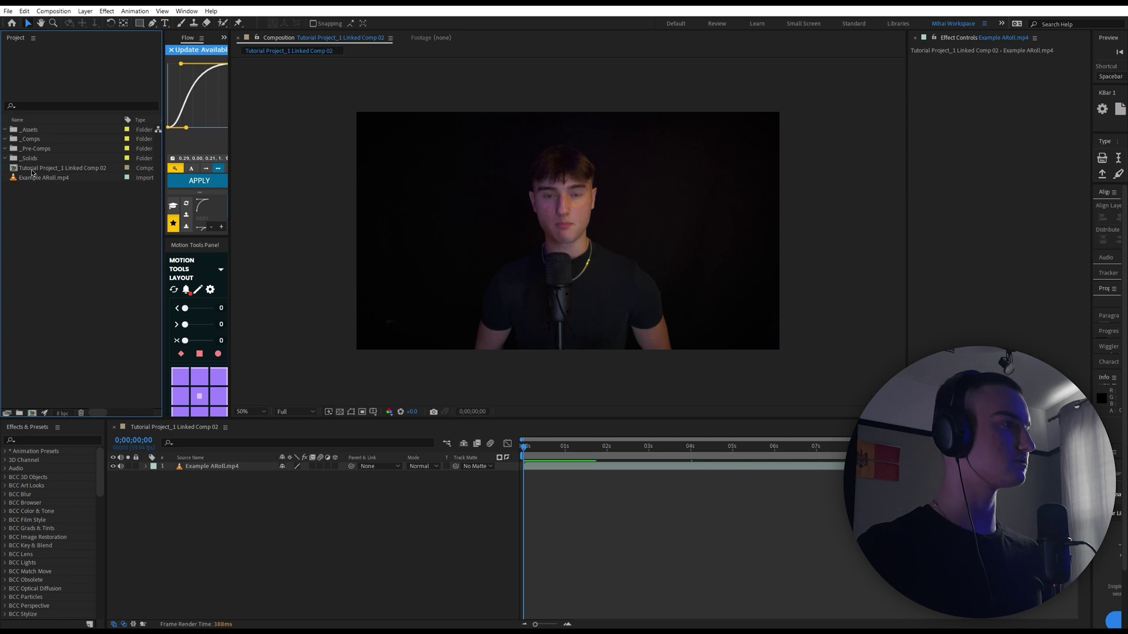
- Move Example ARoll.mp4 into the _Assets folder and file the linked composition, renamed 1, under _Comps
left_click_drag(30, 179, 30, 129)
left_click(68, 179)
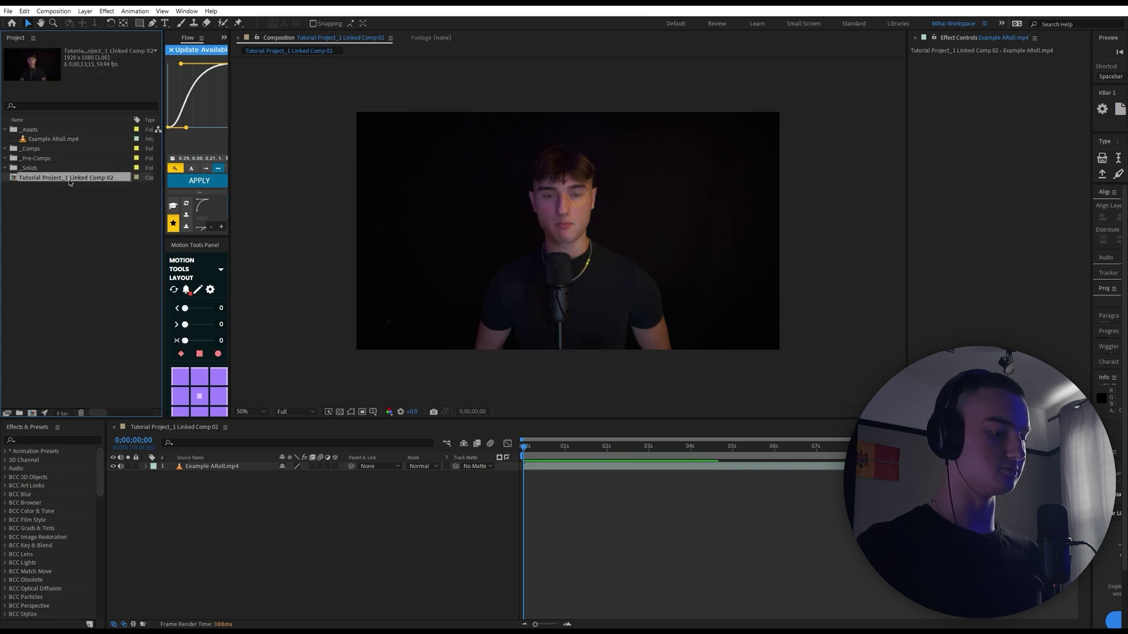
key("Return")
- Show the Example ARoll.mp4 layer's audio waveform and label its first marker "1 - How to balance deep work and going out"
key("l")
key("l")
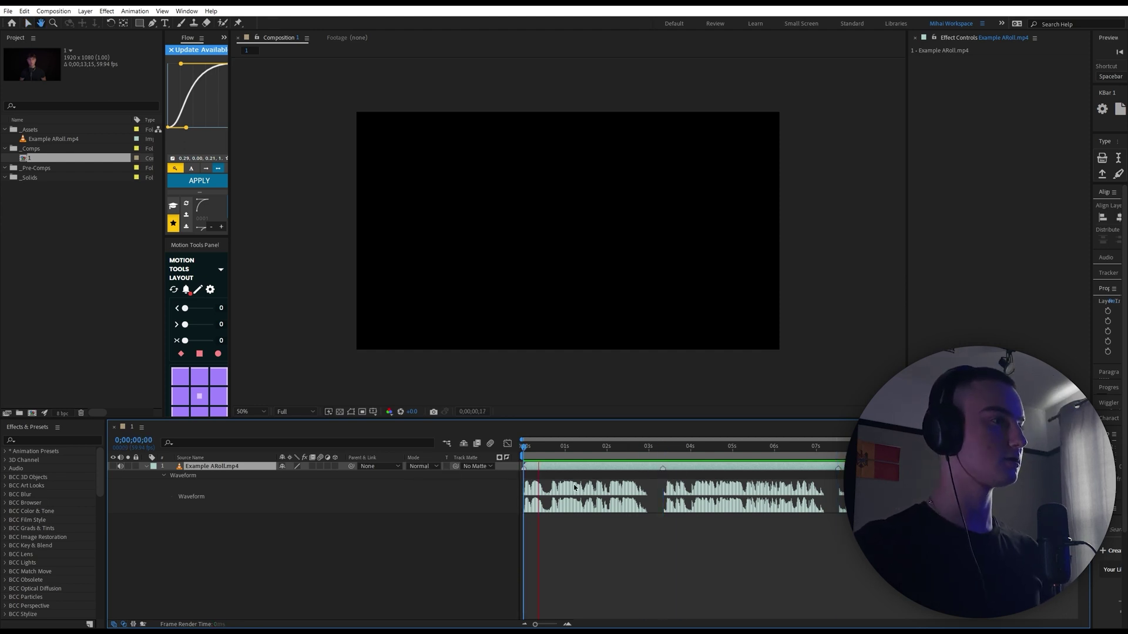
double_click(526, 469)
type("1 - H")
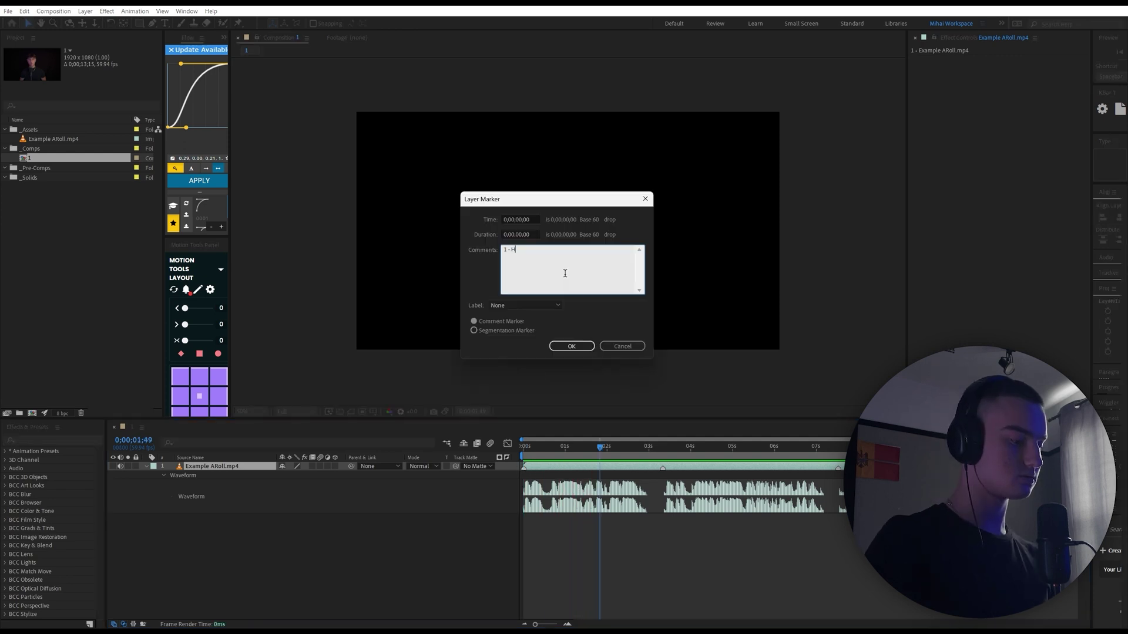
type("ow to balance")
type("deep work and going out")
key("Return")
- Preview the second spoken section and label the layer marker at 0;00;03;20 "2 - How to get work done in bad circumstances"
left_click(671, 448)
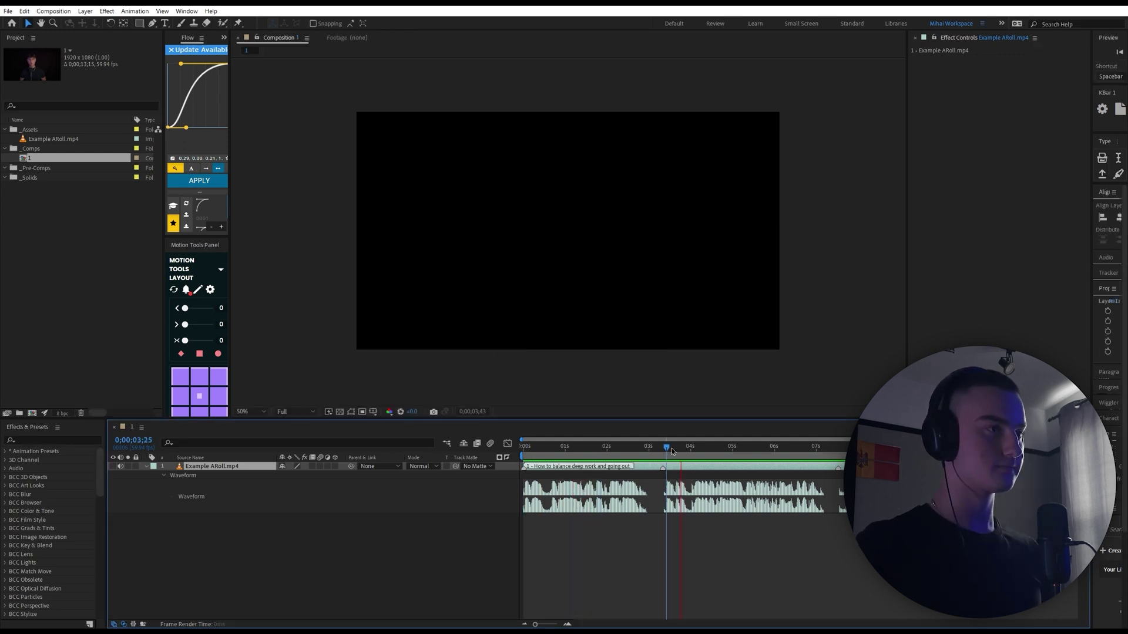
double_click(662, 469)
type("2 - How to get")
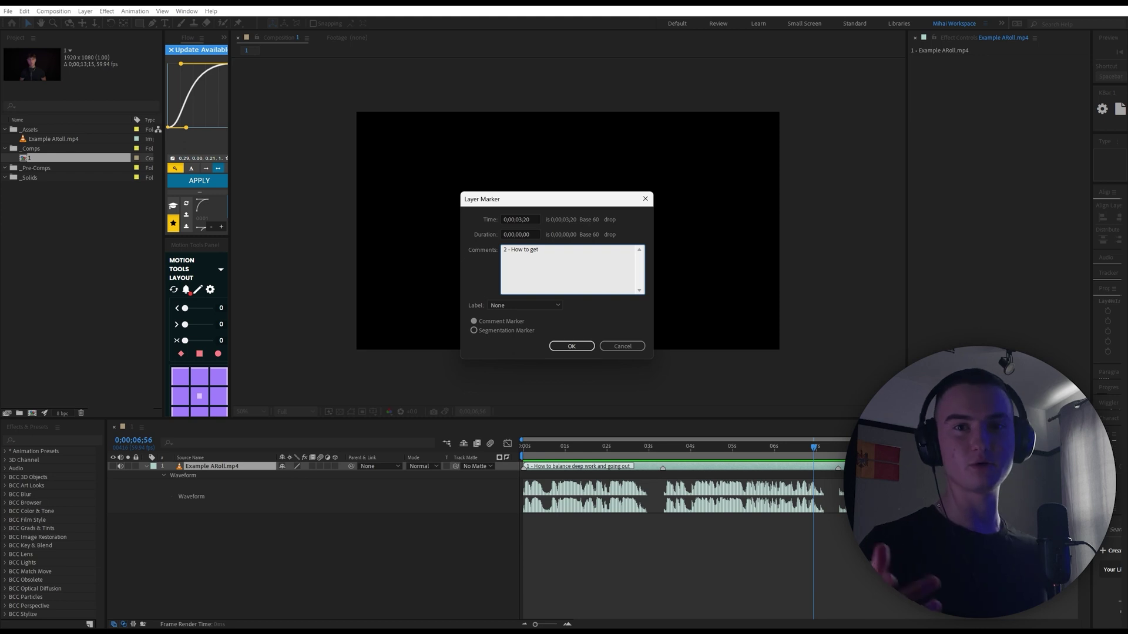
type("work done in bad circumstances")
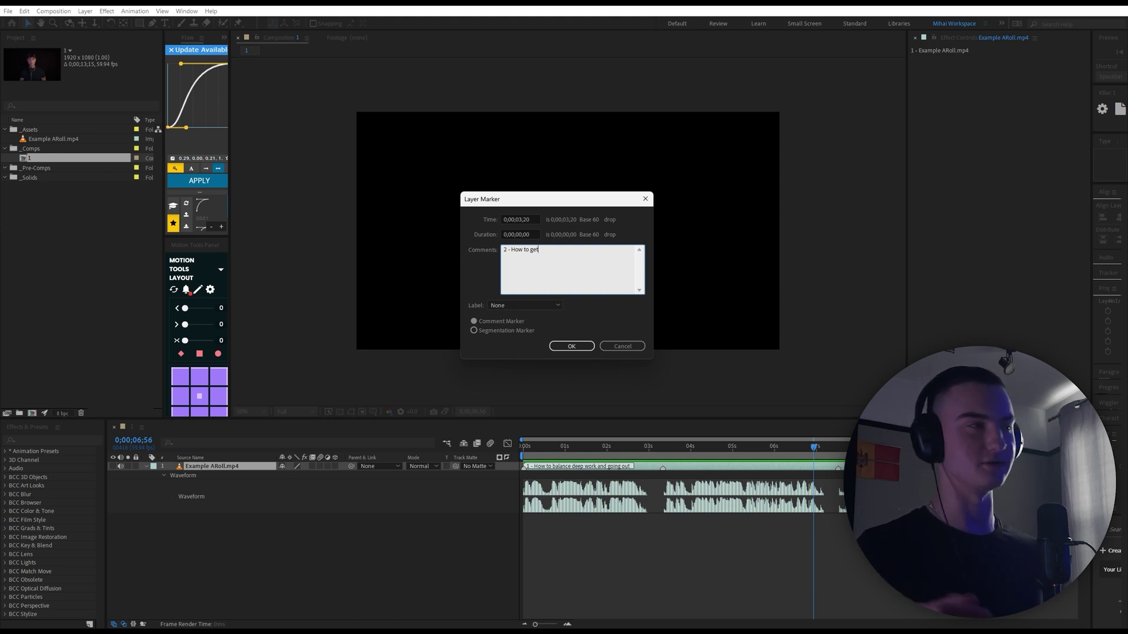
key("Return")
- Collapse the Example ARoll.mp4 layer and create a white 1920 x 1080 px solid named BG
left_click(620, 448)
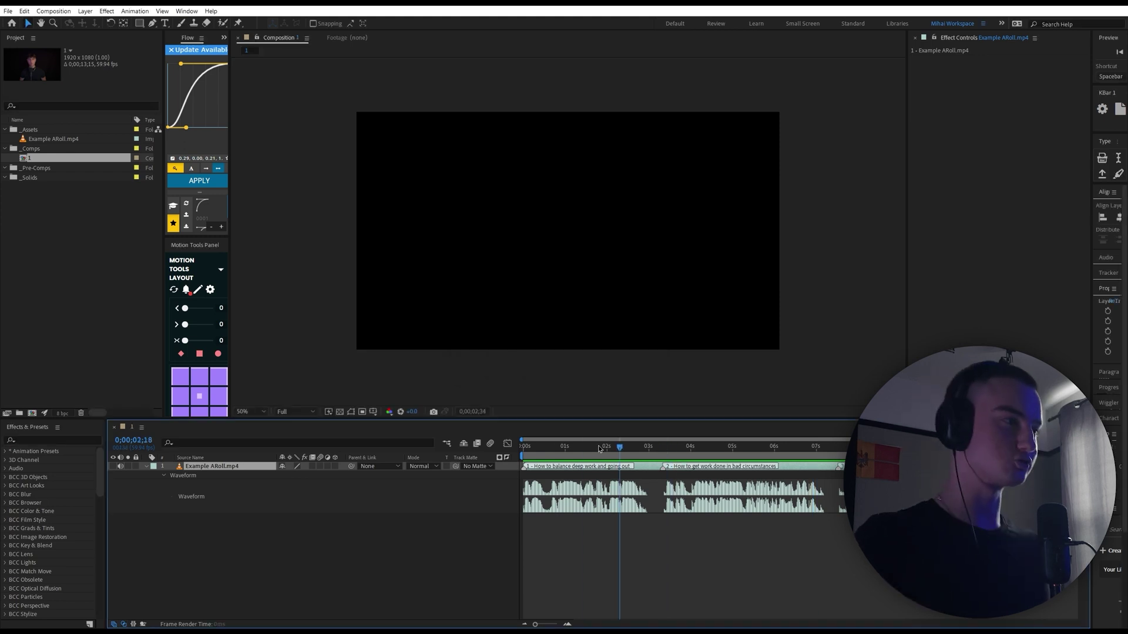
left_click(147, 467)
right_click(233, 544)
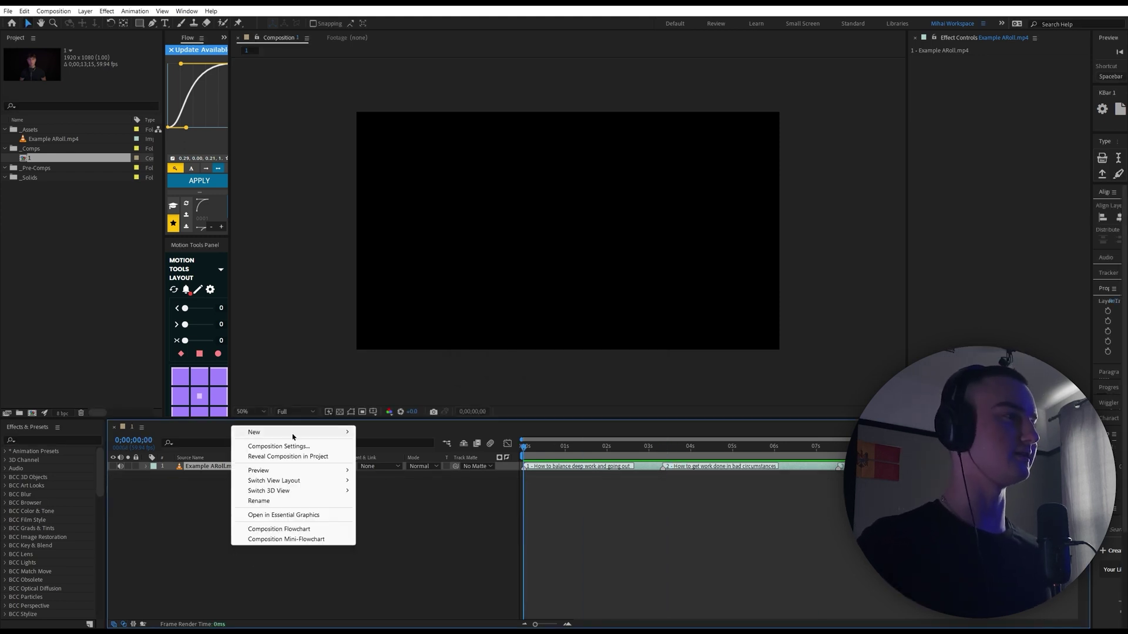
mouse_move(292, 433)
left_click(390, 456)
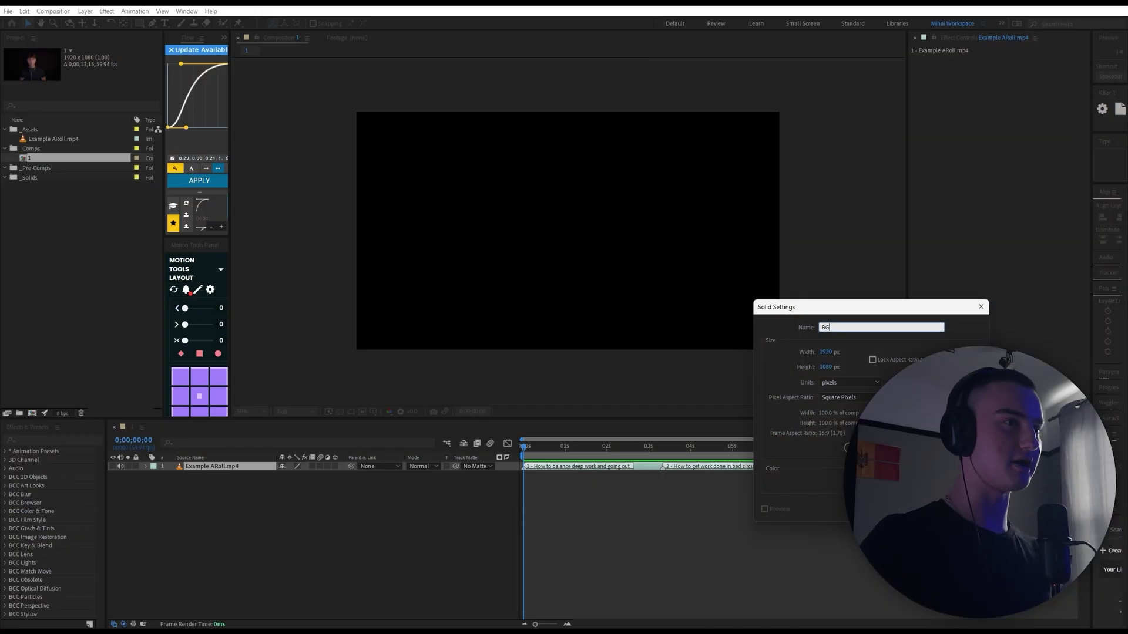
key("Return")
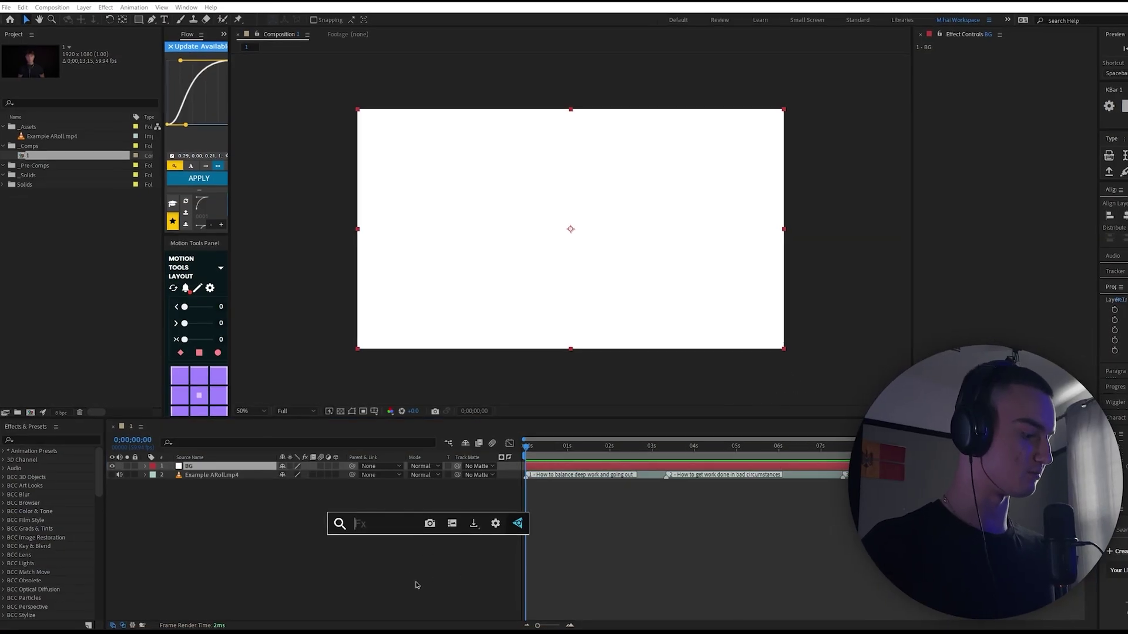
left_click(253, 463)
key("ctrl+space")
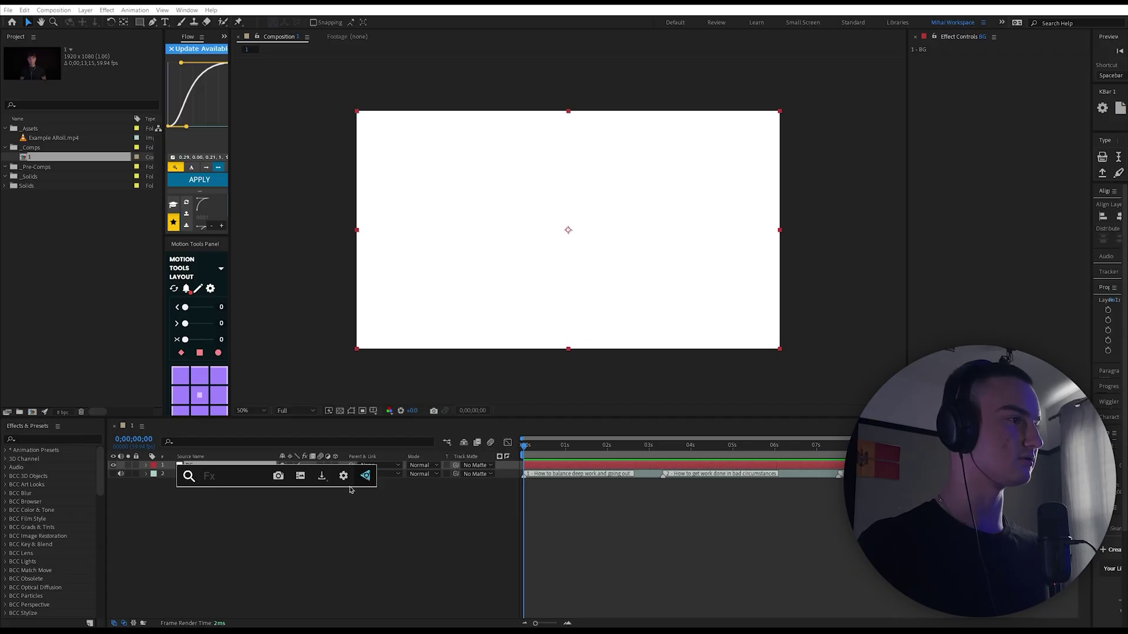
left_click(404, 499)
- Find the Gradient Ramp effect and apply it to the BG layer
left_click(65, 440)
type("gr")
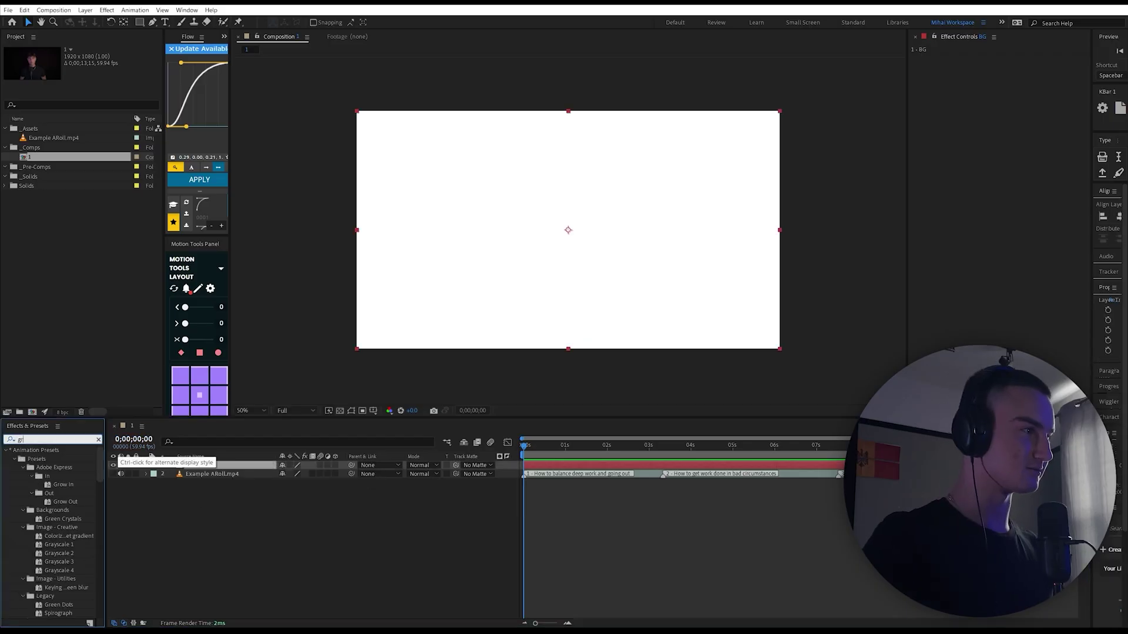
type("adient")
left_click_drag(56, 459, 215, 470)
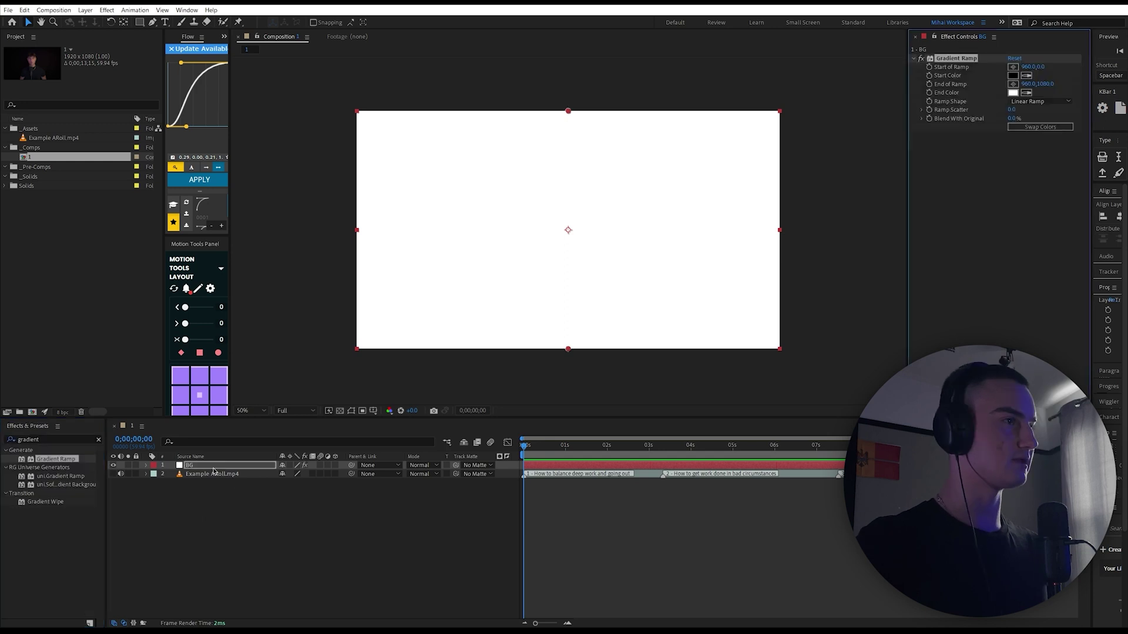
- Make the BG gradient a Radial Ramp that starts at the frame's centre and ends well outside the frame's lower edge
left_click_drag(568, 111, 568, 230)
left_click(1040, 101)
left_click(1053, 124)
left_click_drag(567, 349, 788, 617)
- Set the Gradient Ramp's end color to dark grey 404040
left_click(1012, 92)
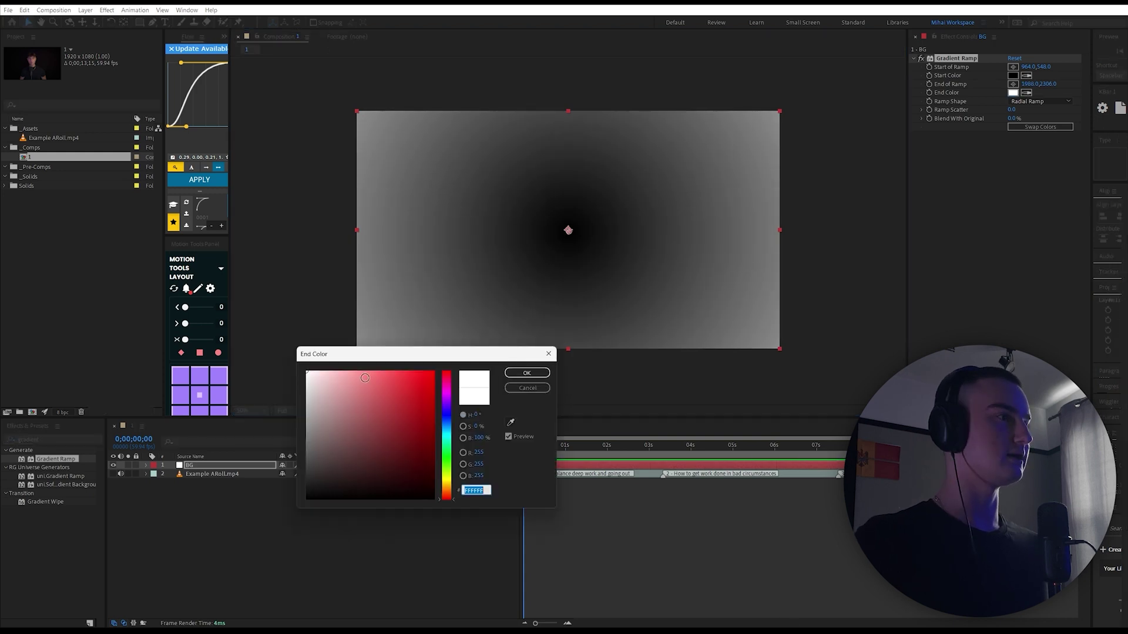
left_click_drag(312, 437, 295, 467)
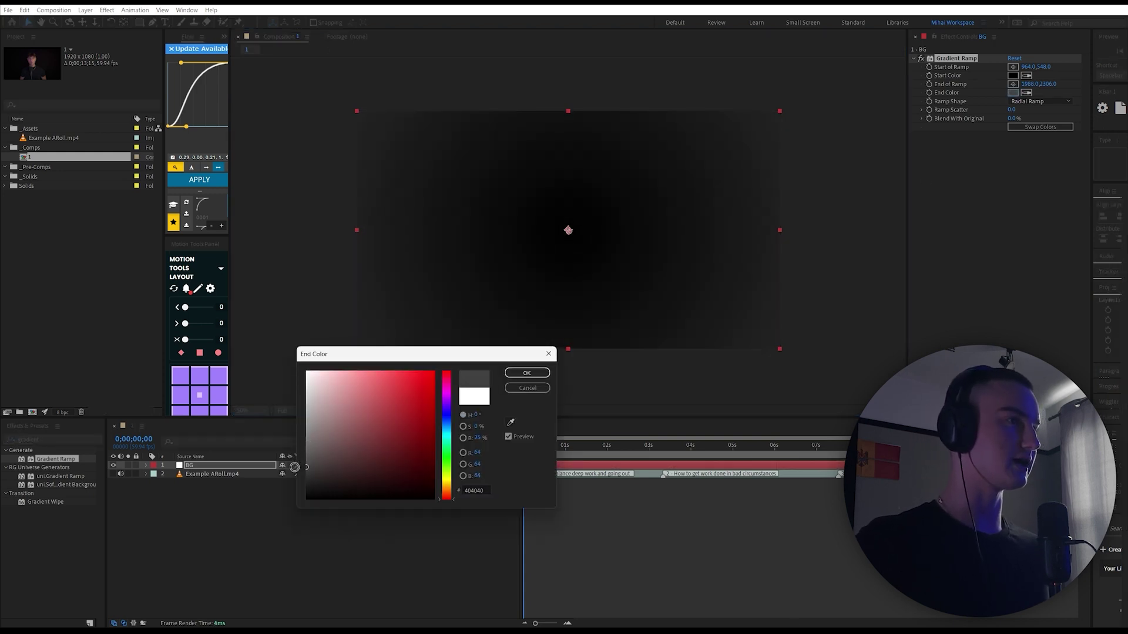
left_click(526, 374)
- Create a new solid named Grid and apply the Grid effect to it
key("ctrl+y")
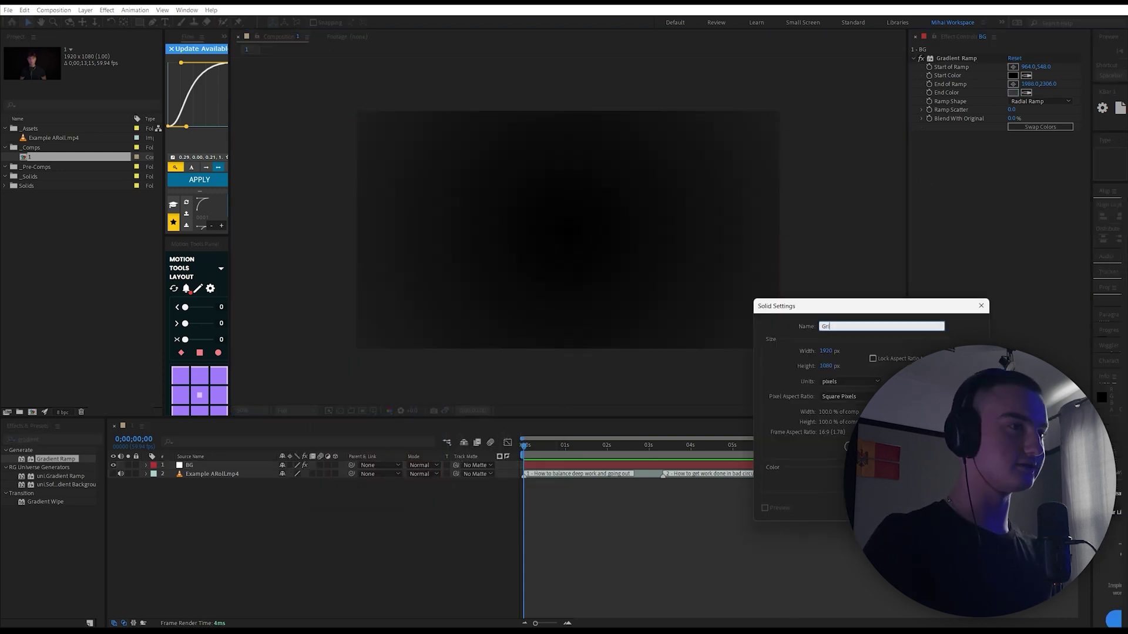
type("Grid")
key("Return")
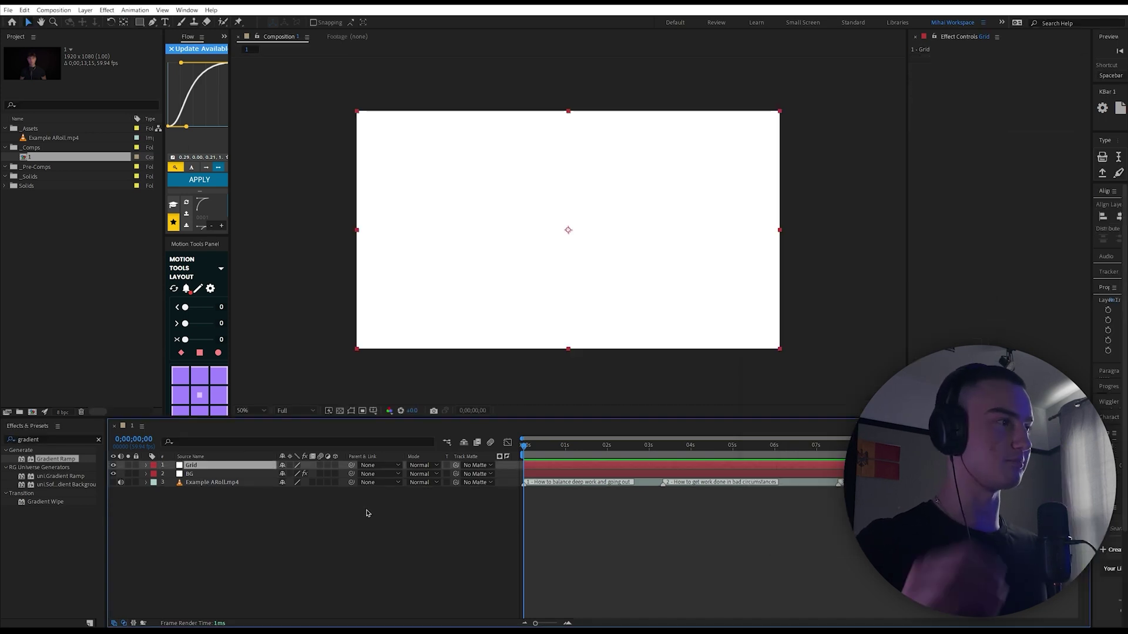
key("ctrl+space")
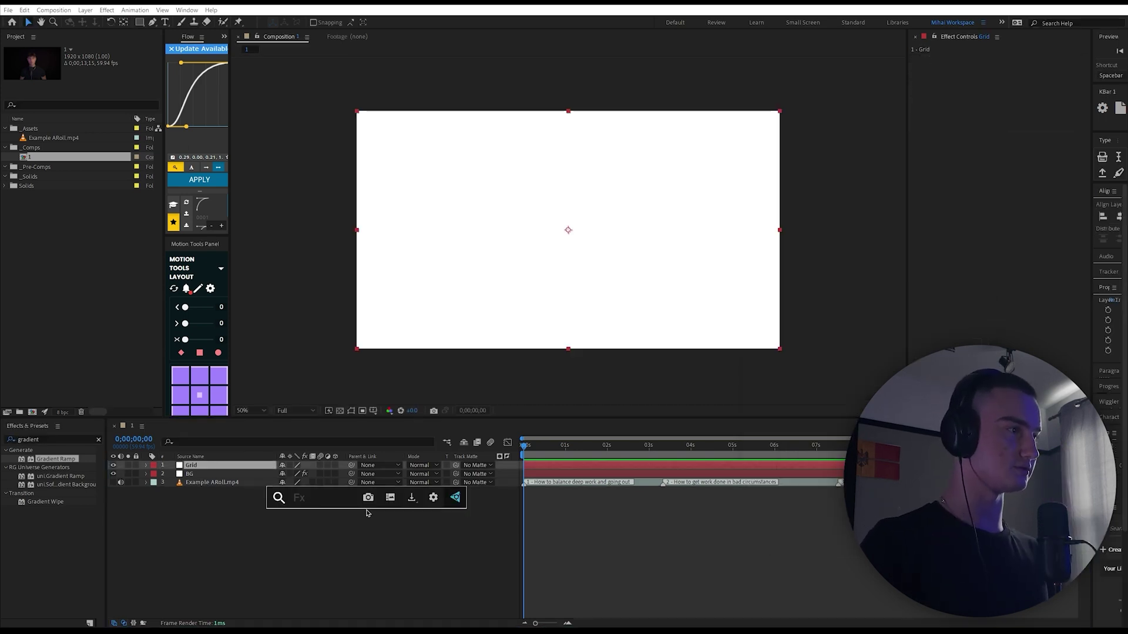
type("grid")
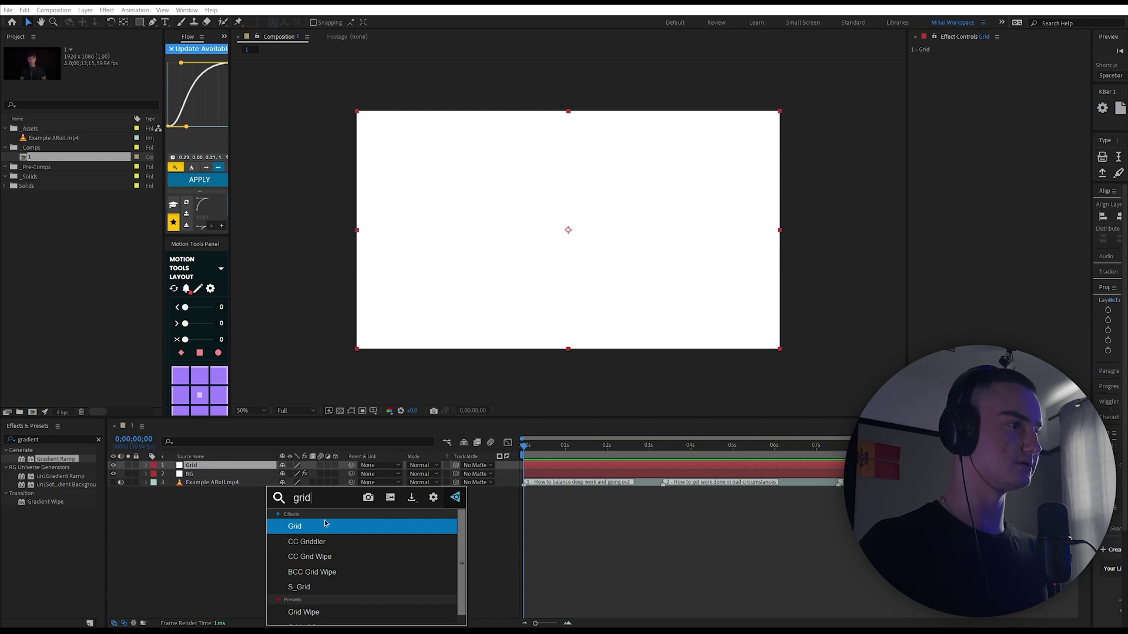
key("Return")
- Size the Grid effect from the Width Slider and set its width to about 77.1
left_click(1042, 75)
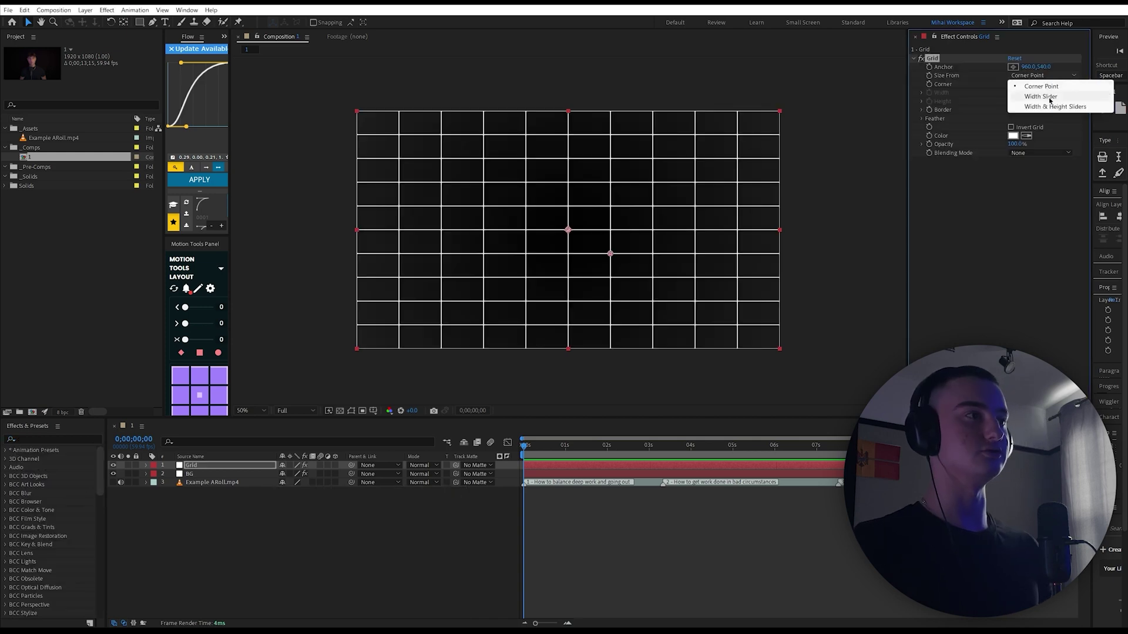
left_click(1049, 97)
left_click_drag(950, 106, 987, 108)
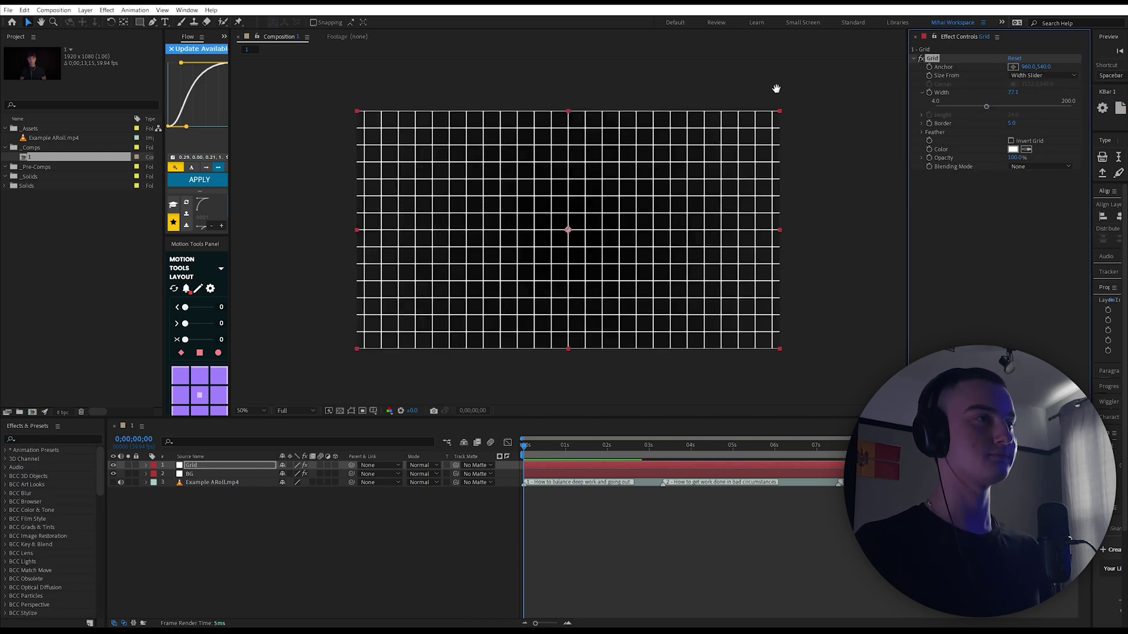
scroll(776, 88, "up", 2)
left_click_drag(776, 88, 672, 319)
left_click_drag(735, 94, 636, 293)
scroll(687, 199, "up", 1)
scroll(640, 309, "down", 5)
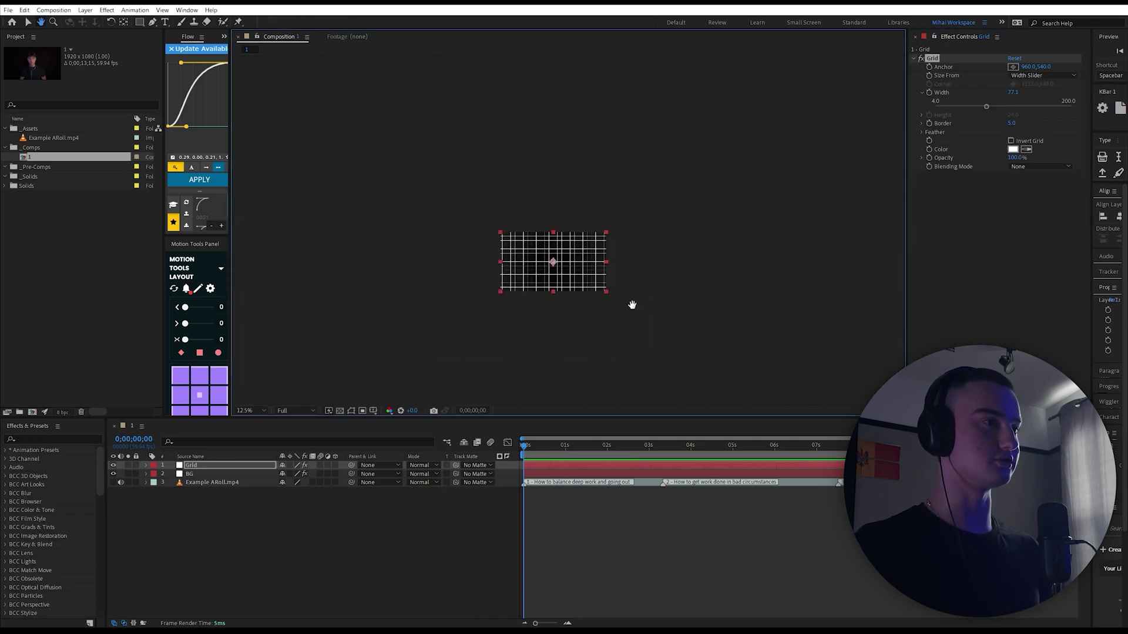
scroll(564, 269, "up", 2)
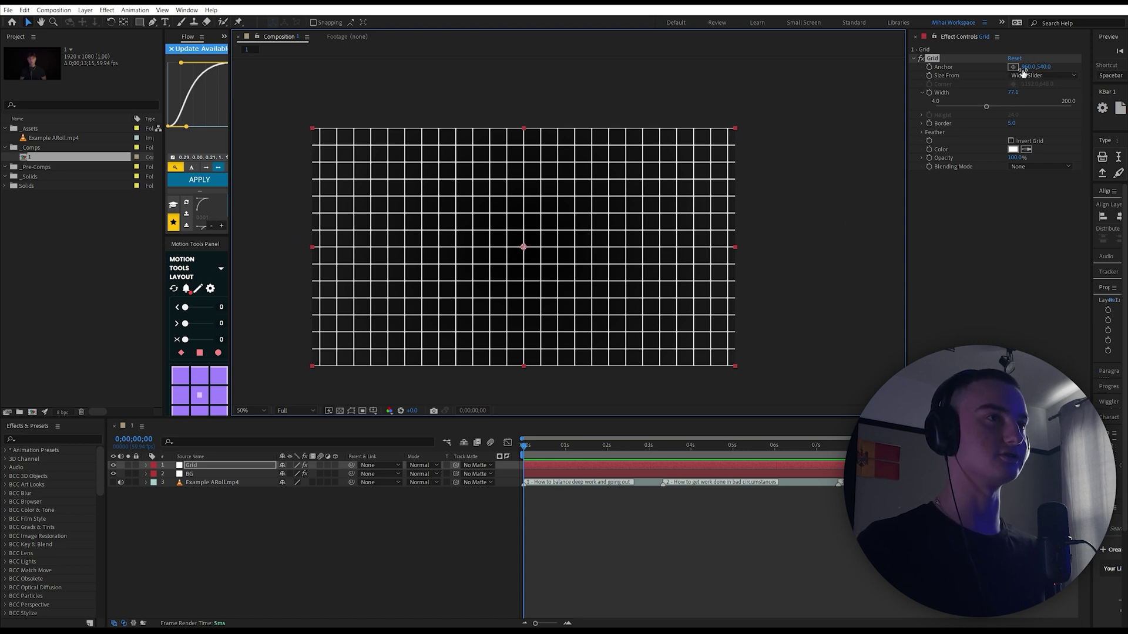
left_click_drag(1024, 69, 928, 67)
key("ctrl+z")
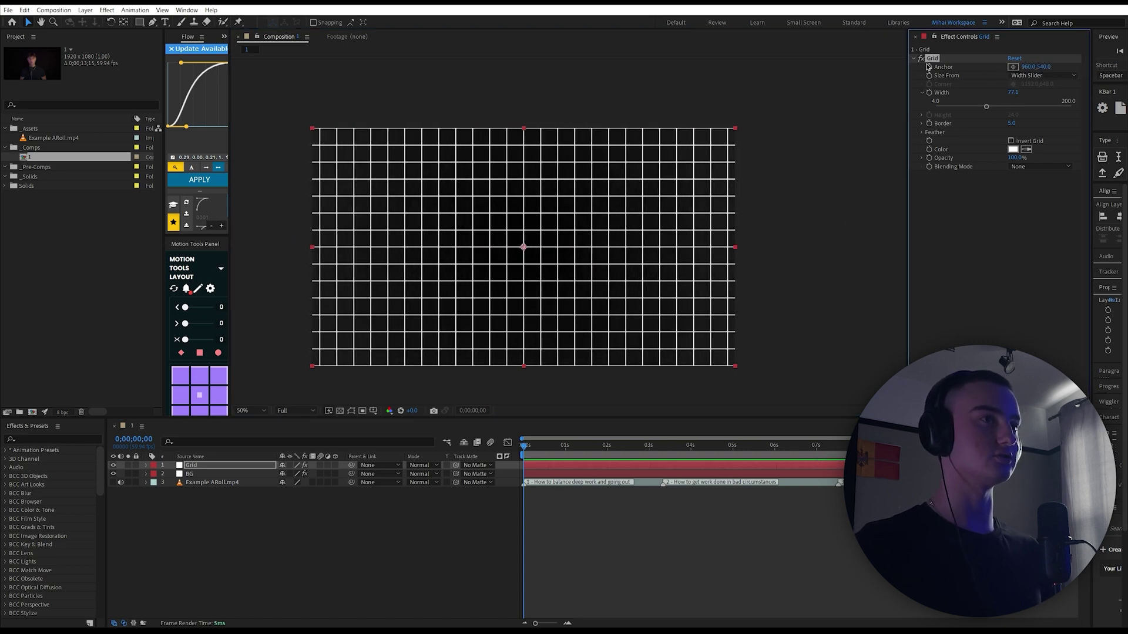
- Animate the Grid effect's anchor with a keyframe at the start and a horizontally shifted one at 0;00;13;14, previewing the motion
key("u")
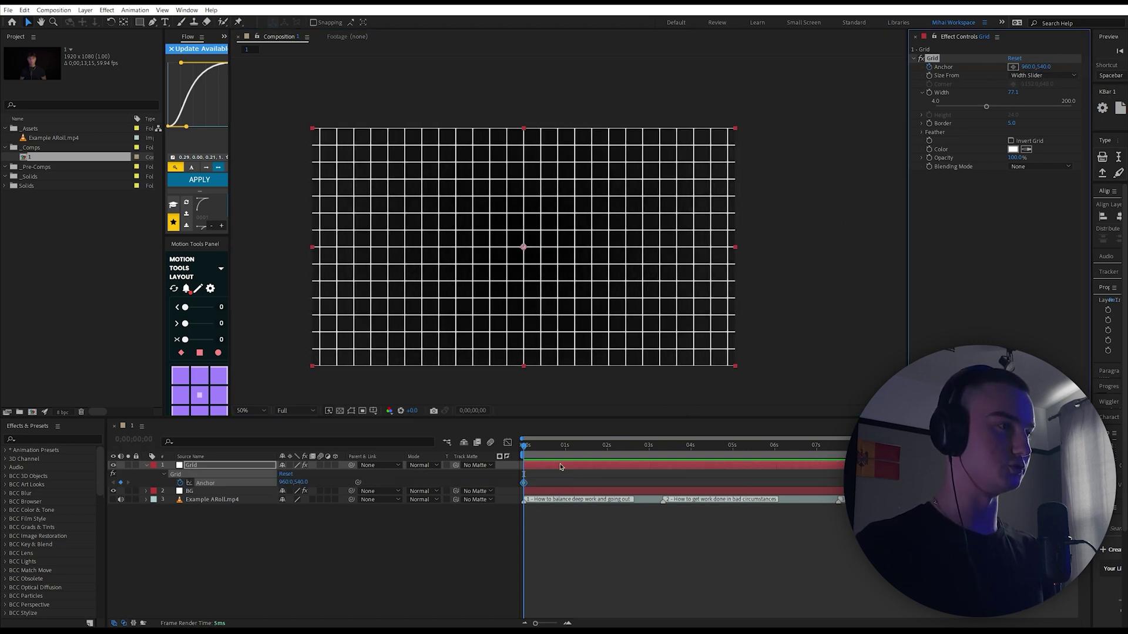
left_click(1038, 446)
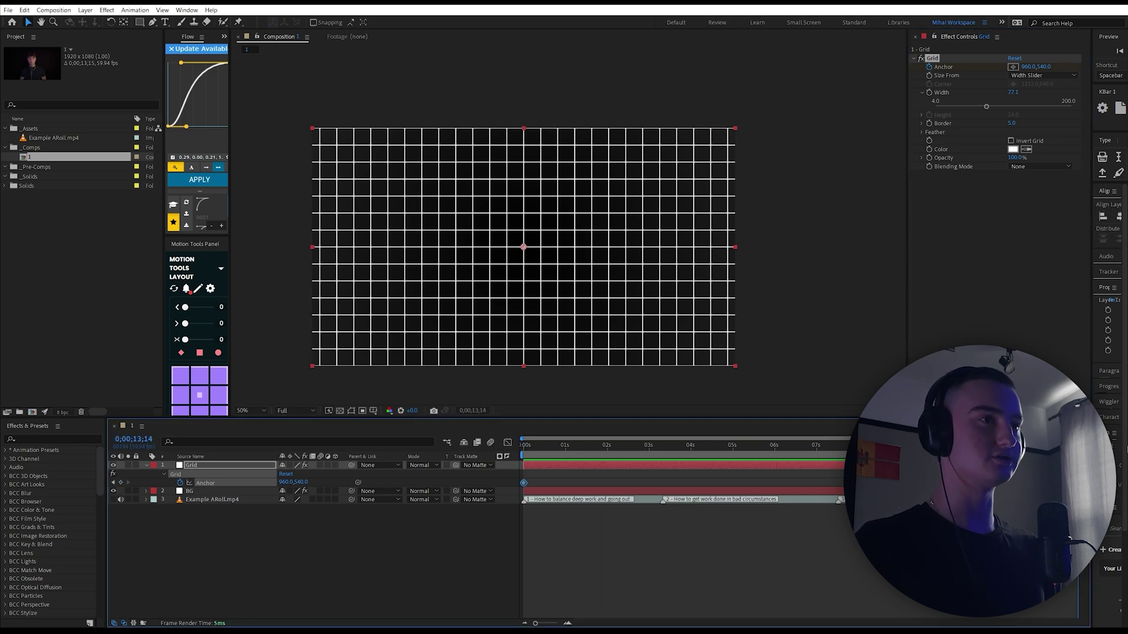
key("space")
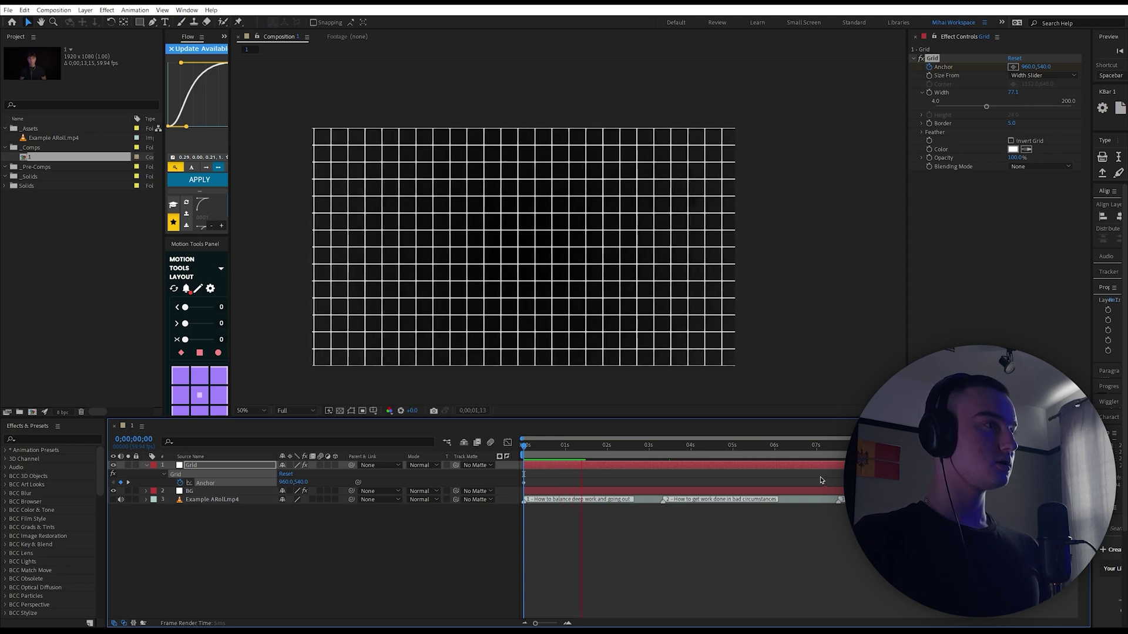
key("End")
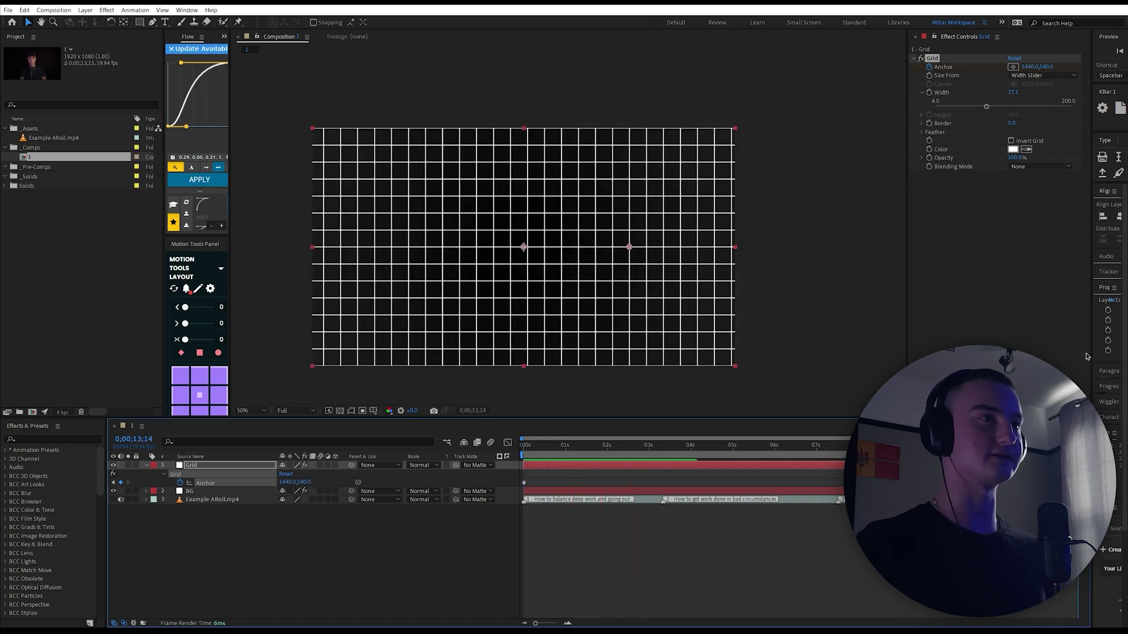
left_click_drag(1031, 67, 1069, 67)
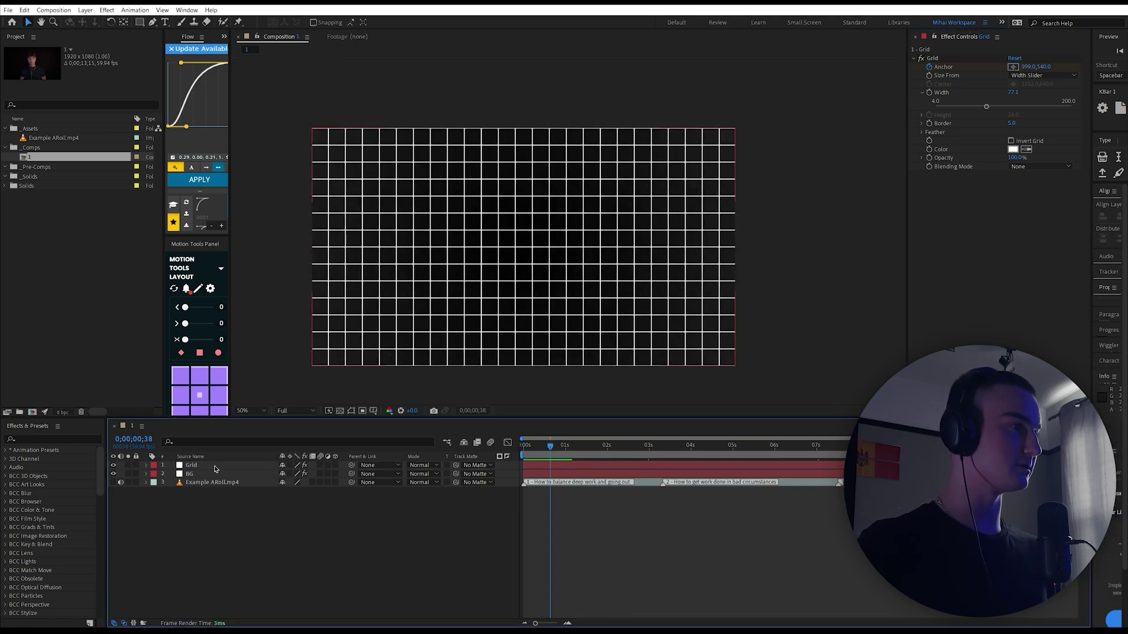
- Pre-compose the Grid solid as a new composition named Grid 1, moving all attributes into it
left_click(216, 467)
key("ctrl+shift+c")
left_click(495, 308)
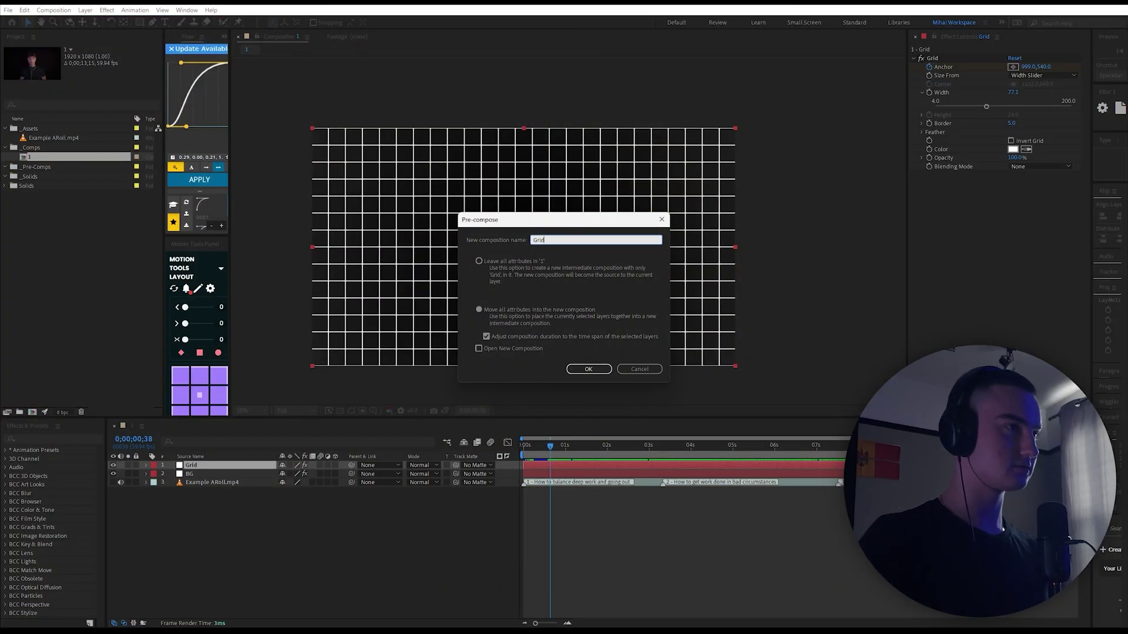
type("1")
key("Return")
- Turn on the Title/Action Safe guides and show the rotation properties of the Grid 1 layer
left_click(373, 412)
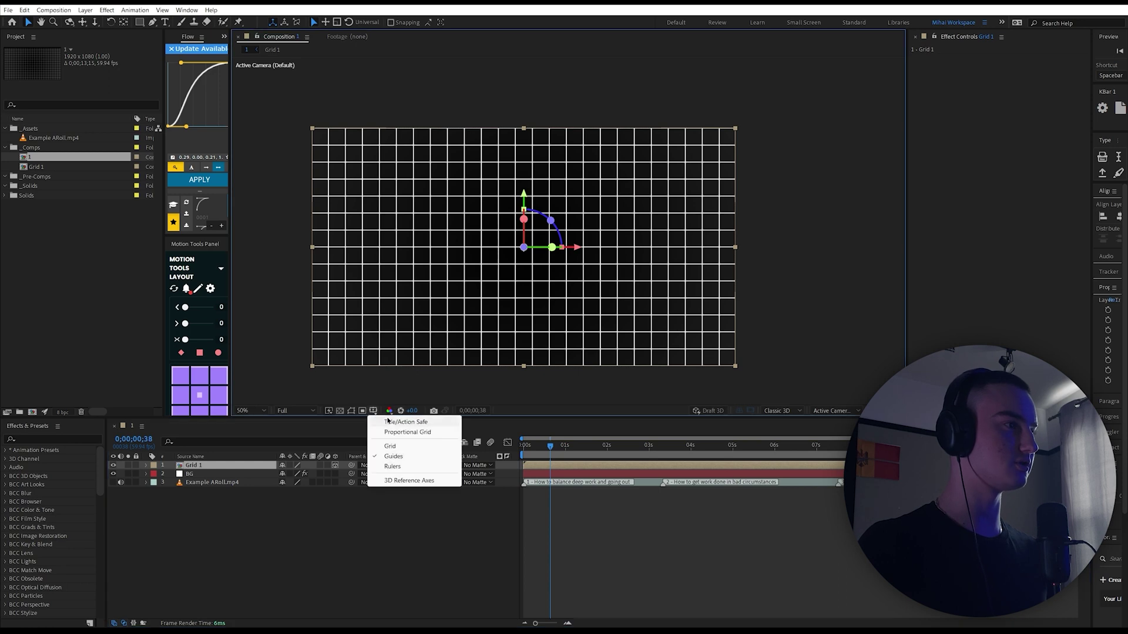
left_click(388, 421)
left_click_drag(561, 307, 572, 306)
left_click(208, 468)
type("r")
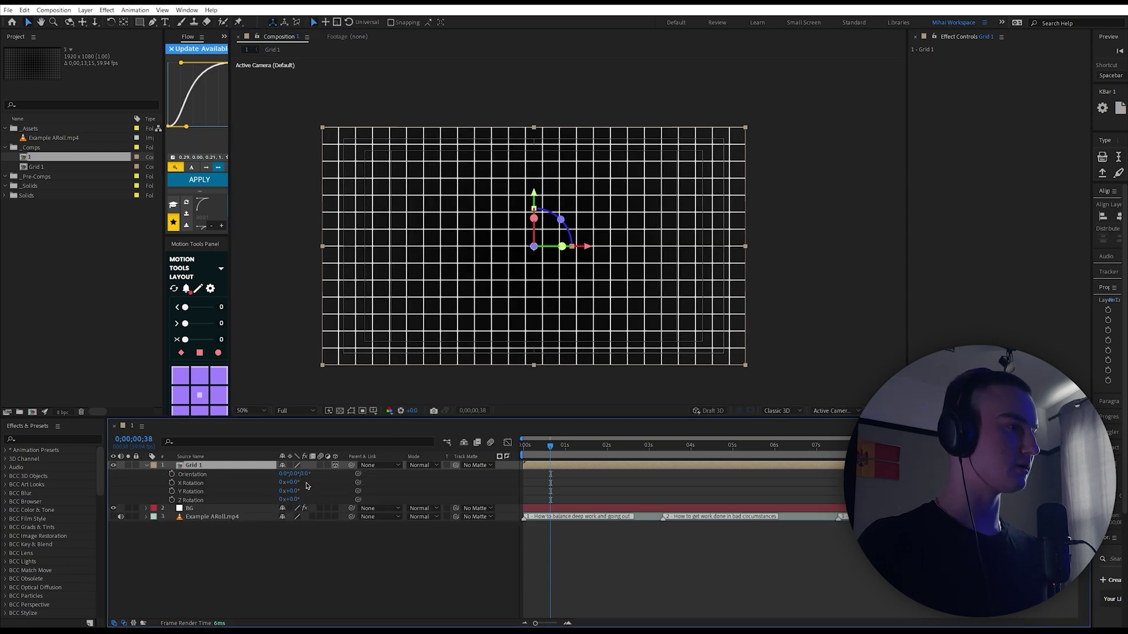
- Try setting the Grid 1 layer's Y orientation to 90°, and undo it
type("90")
key("Return")
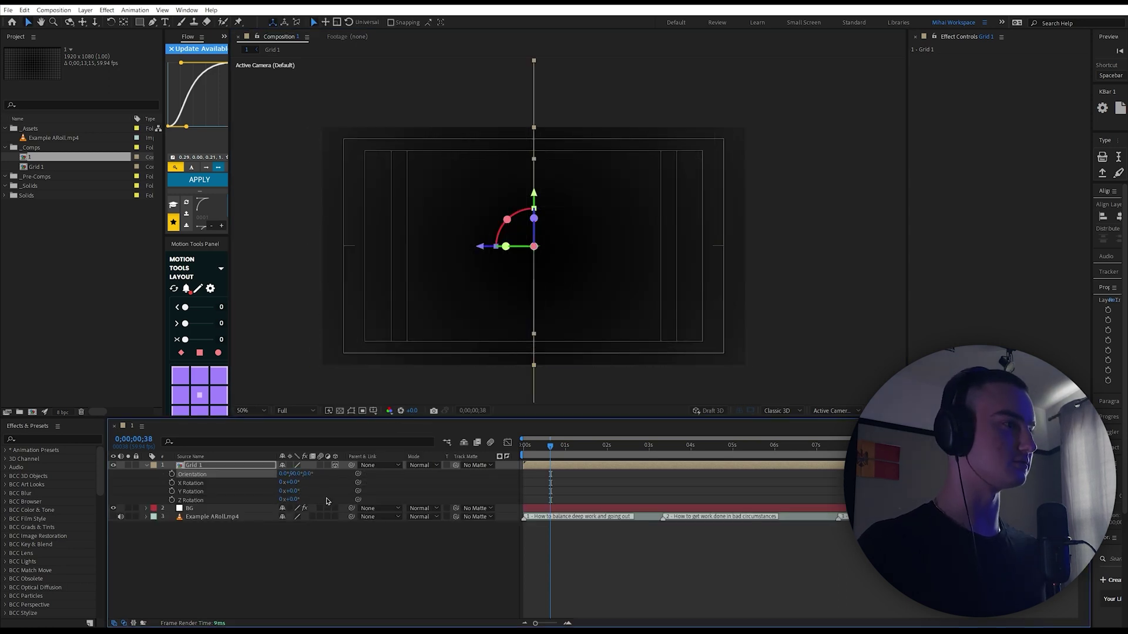
key("ctrl+z")
- Set the Grid 1 layer's Z orientation to 90° and scale it down to about half size as an upright wall
type("90")
key("Return")
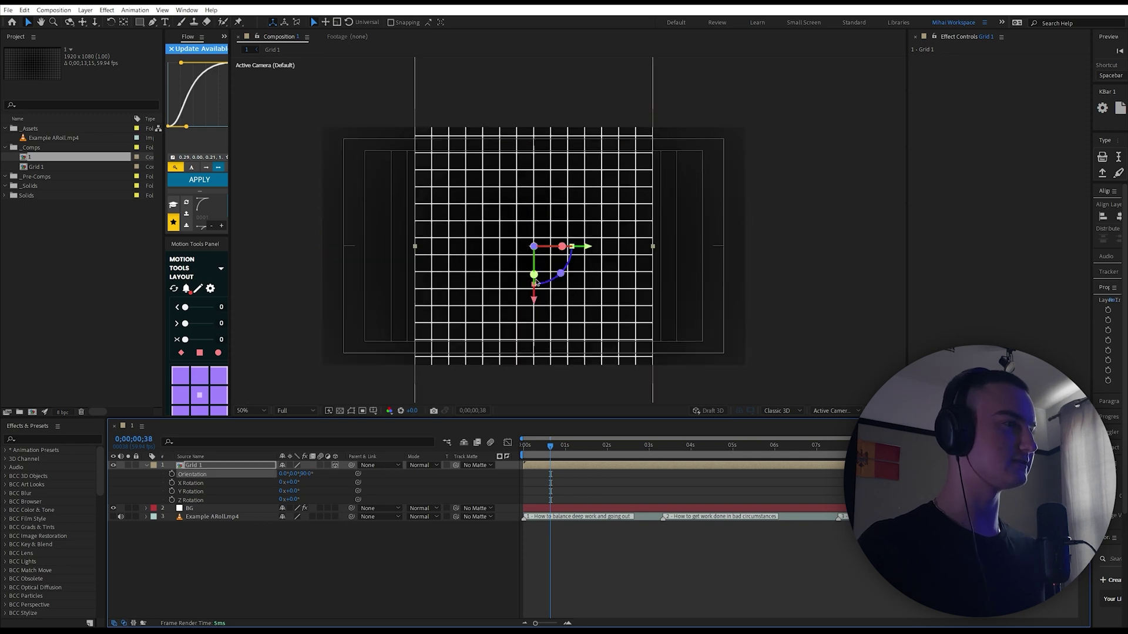
left_click_drag(649, 249, 611, 248)
- Duplicate the Grid 1 layer, move the copy below the wall and tilt it to an X orientation of 280°
left_click(235, 466)
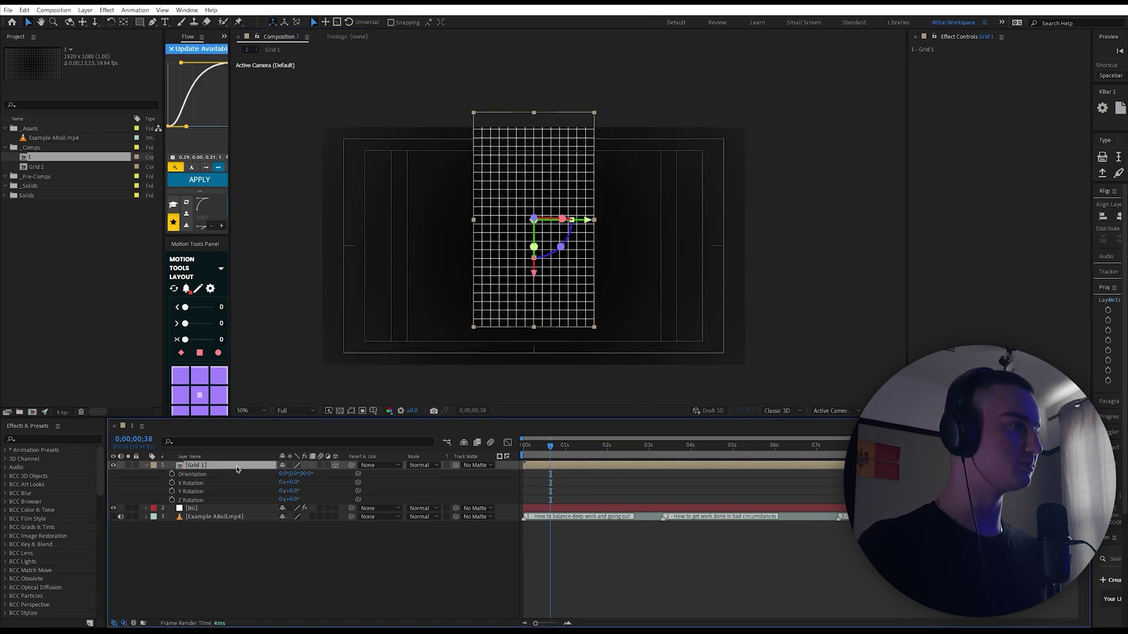
key("ctrl+d")
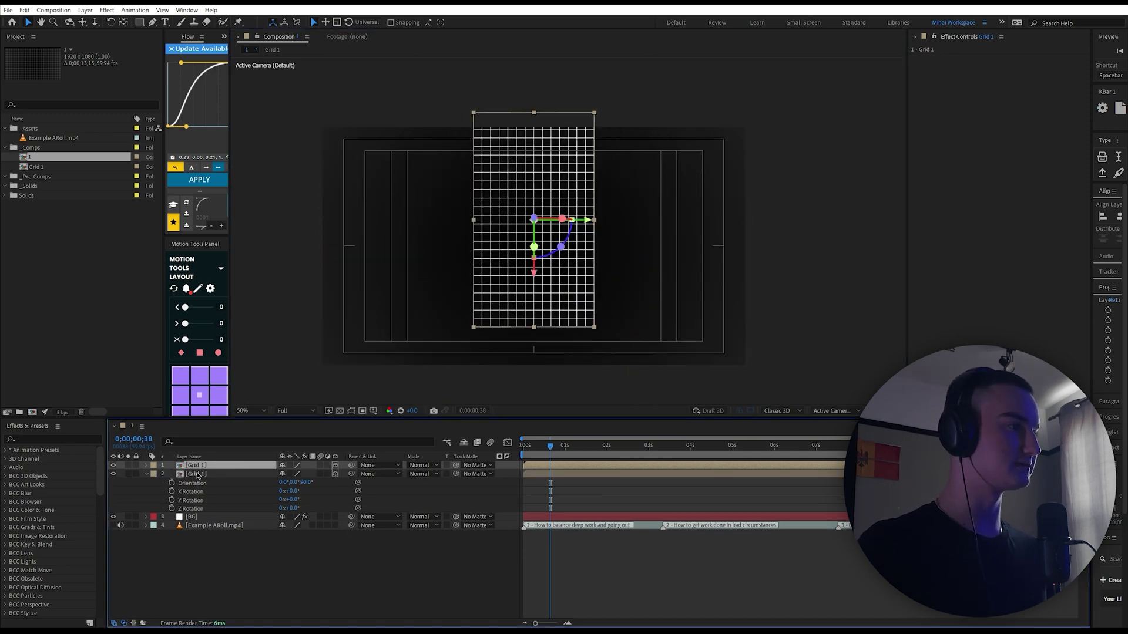
left_click_drag(534, 269, 568, 417)
key("r")
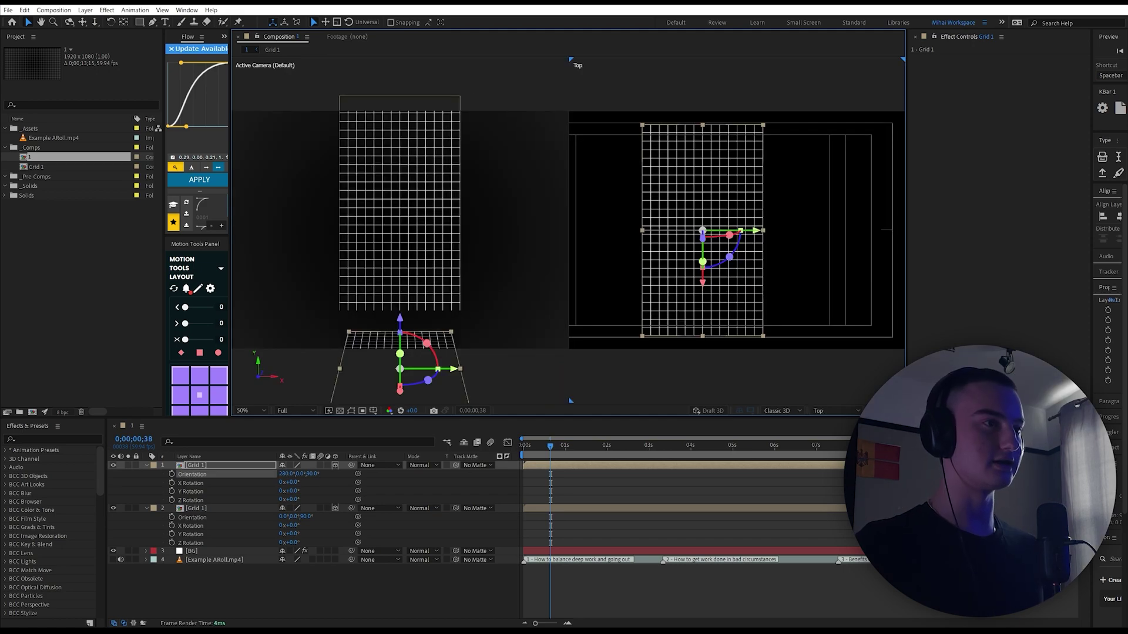
- Using an added Left view, set the floor copy's X orientation to 270° and move it up toward the wall's foot
left_click_drag(906, 235, 979, 235)
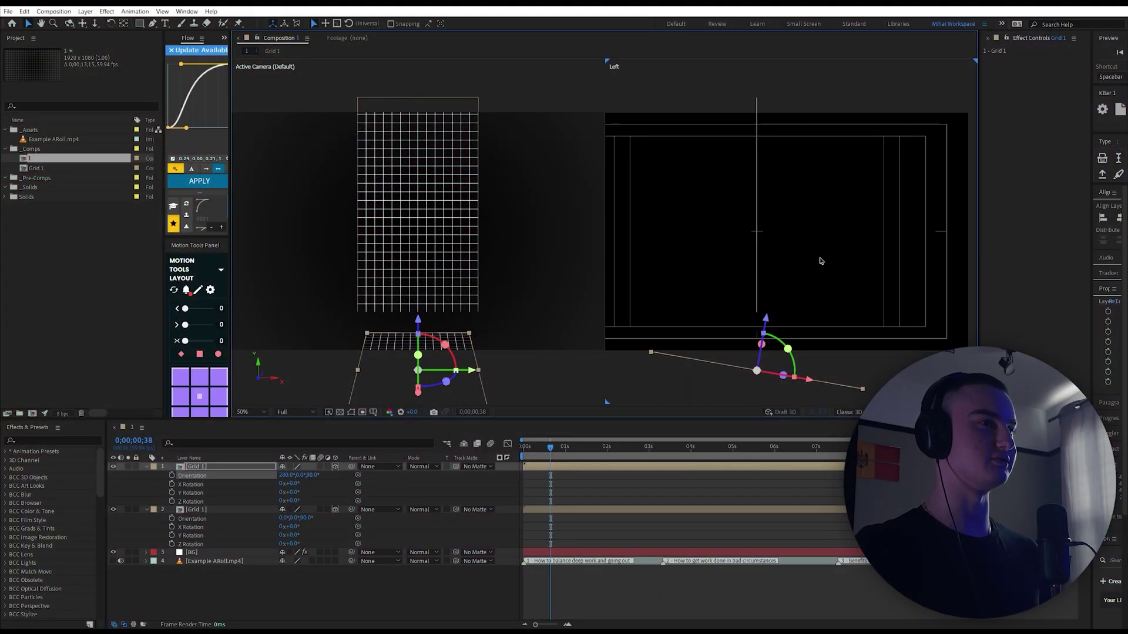
left_click_drag(828, 385, 845, 318)
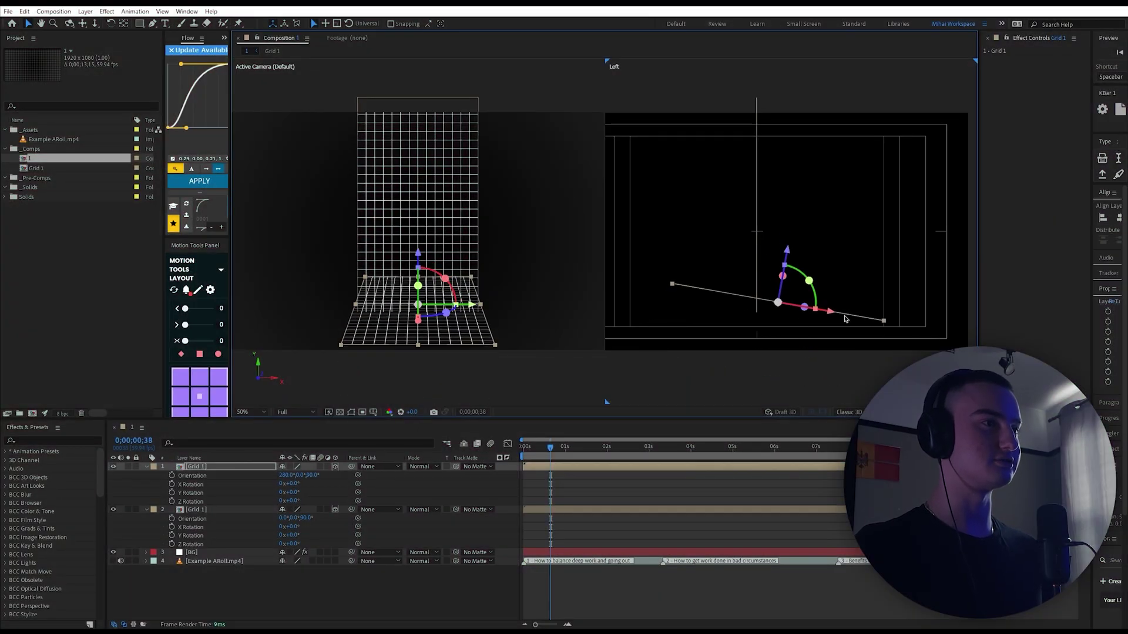
type("270")
key("Return")
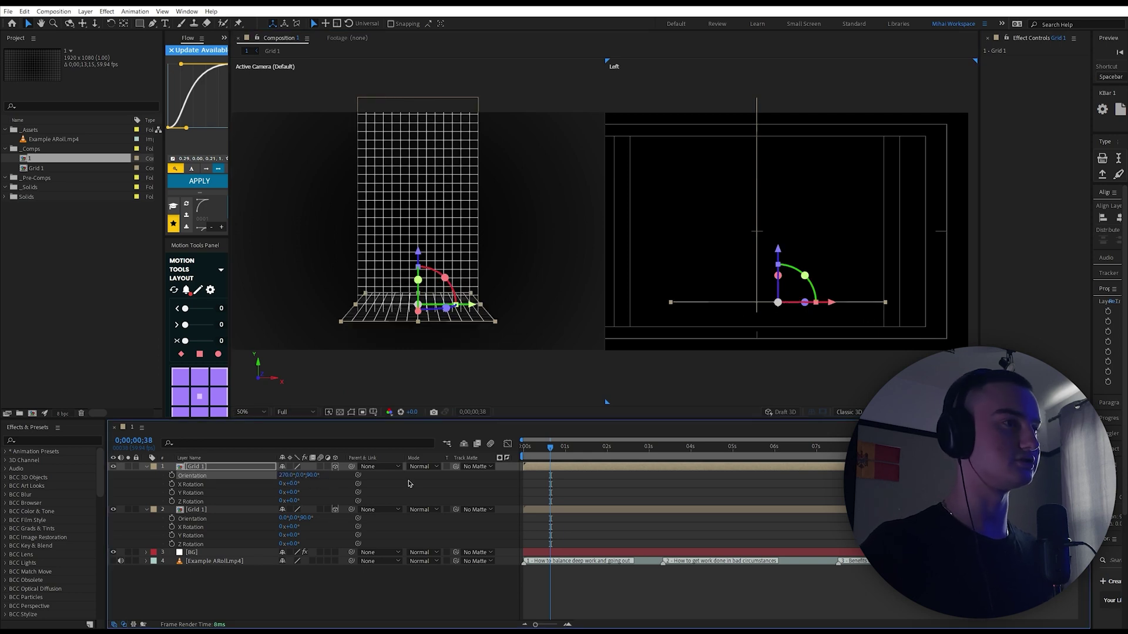
left_click_drag(857, 303, 857, 327)
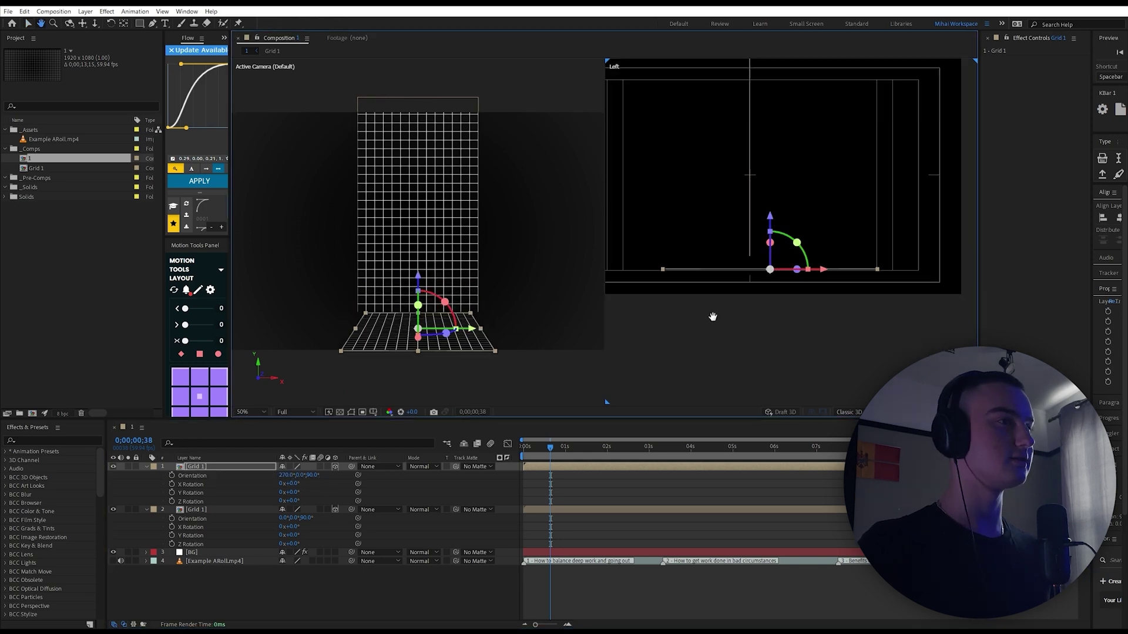
- Line up the floor grid's back edge with the wall plane and lower the wall grid to meet the floor
scroll(713, 314, "up", 1)
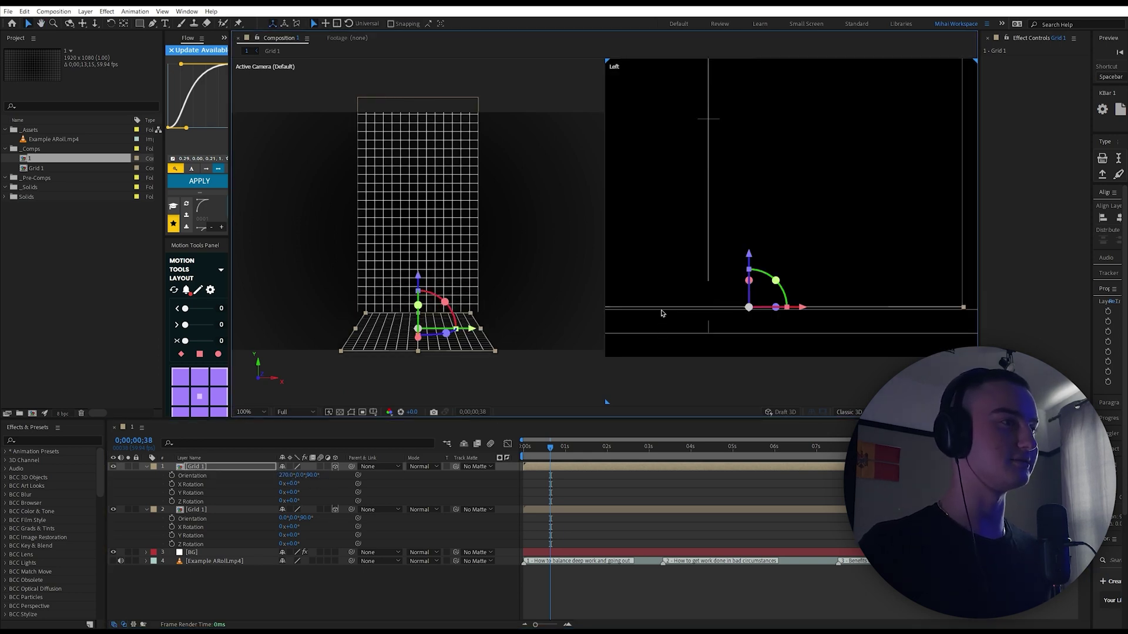
left_click_drag(662, 313, 838, 314)
scroll(701, 347, "up", 1)
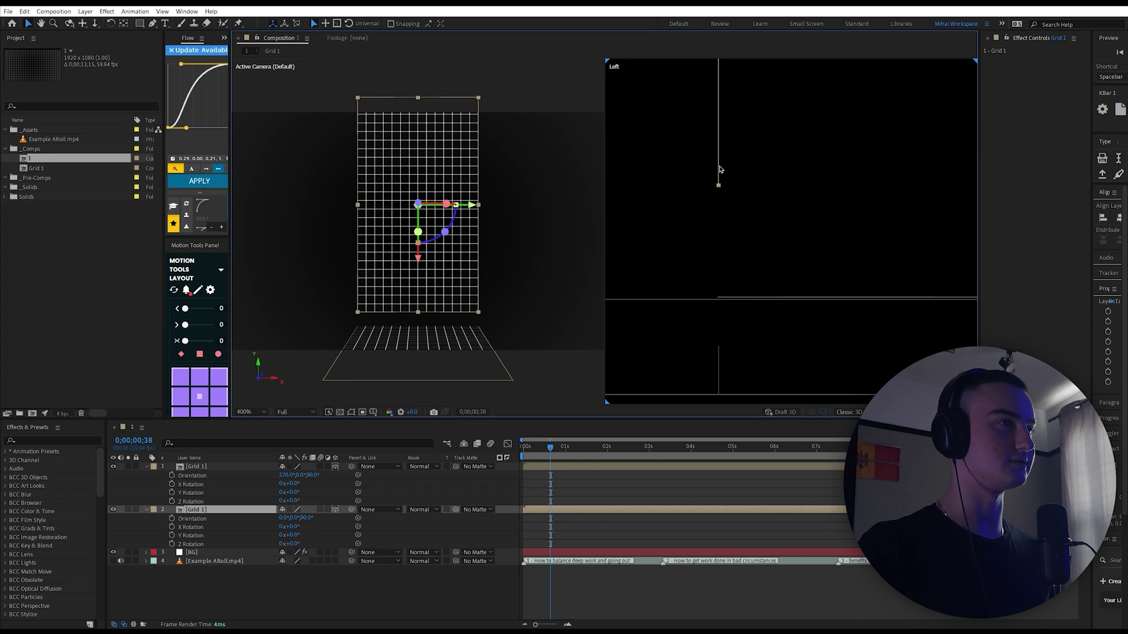
left_click_drag(722, 168, 722, 278)
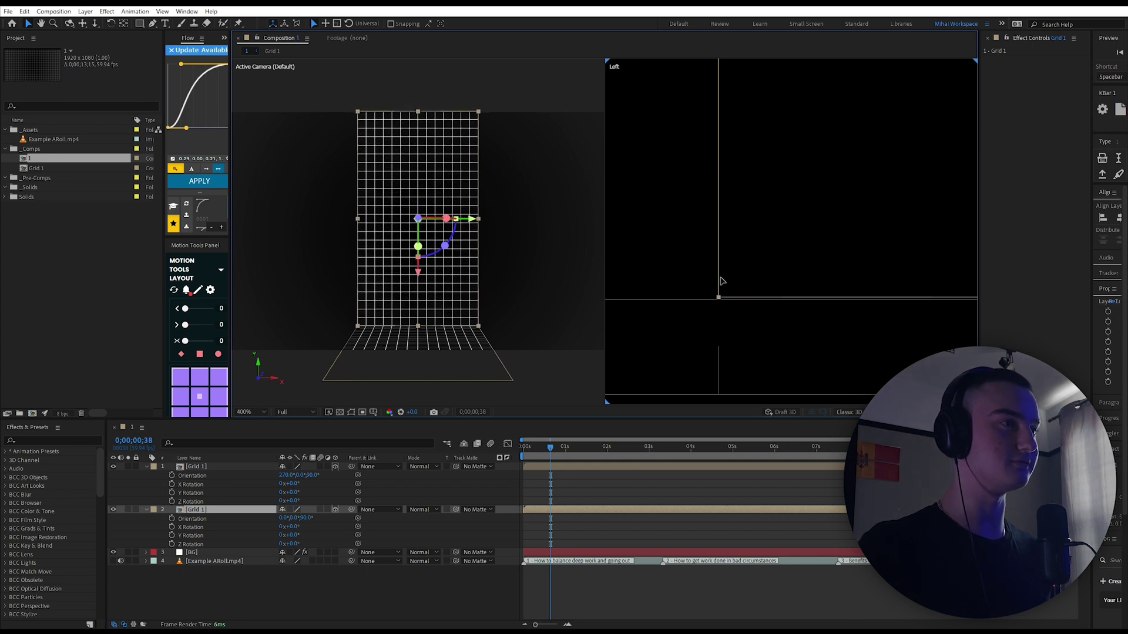
- Fine-tune the corner where the wall and floor grids meet and check the seam in the camera view
scroll(722, 294, "up", 1)
left_click_drag(723, 330, 734, 226)
scroll(711, 270, "up", 1)
left_click_drag(699, 297, 694, 287)
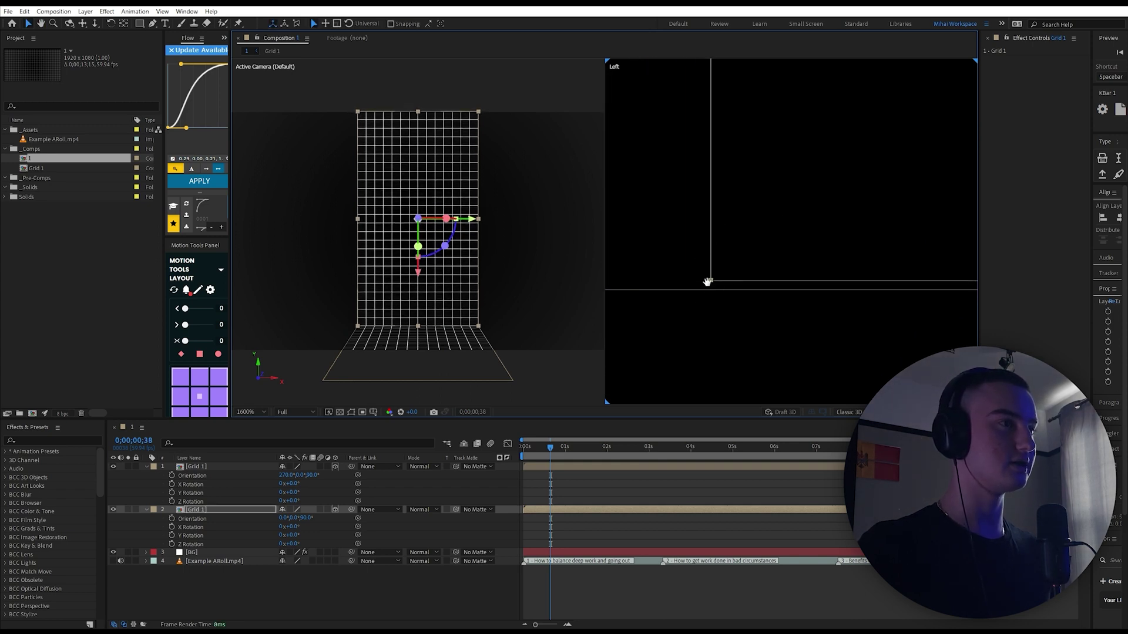
left_click(231, 467)
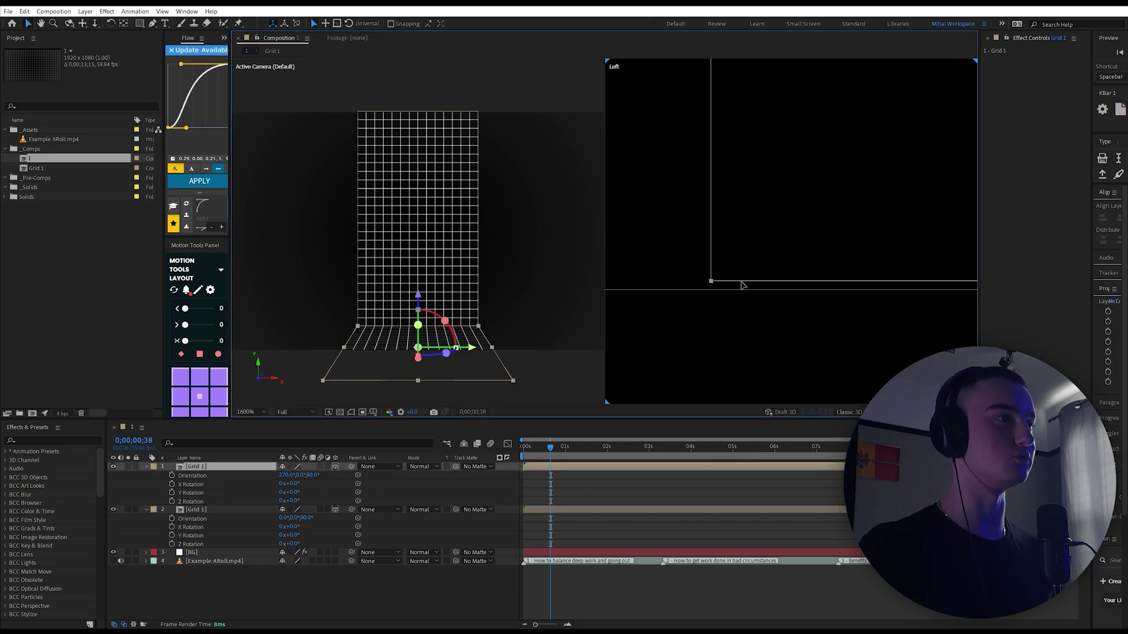
scroll(491, 206, "up", 4)
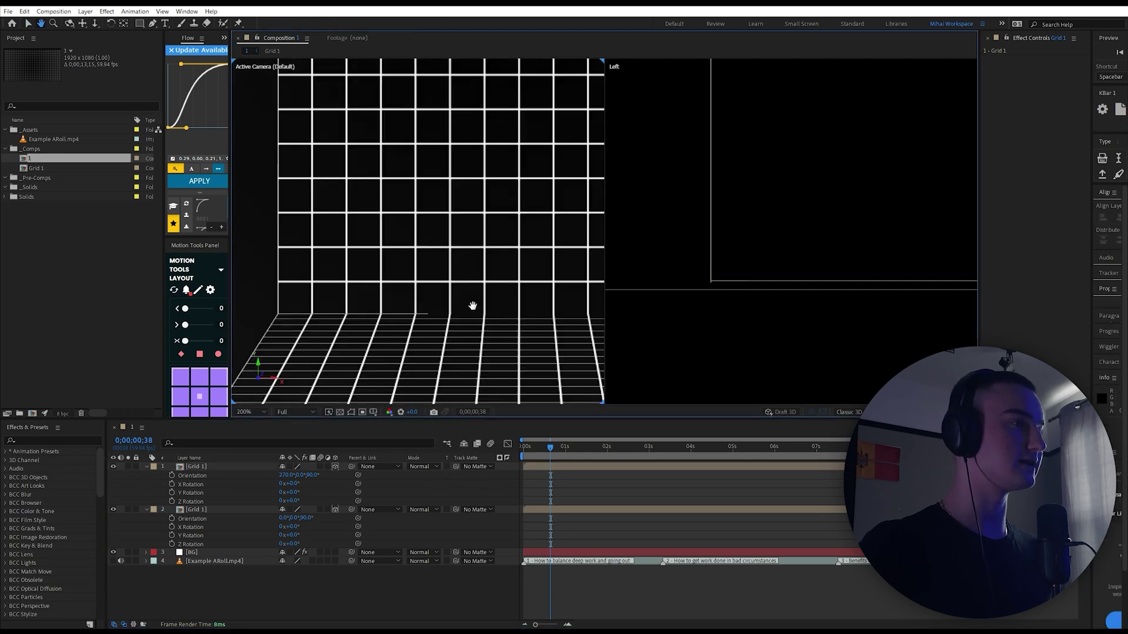
left_click_drag(559, 452, 551, 448)
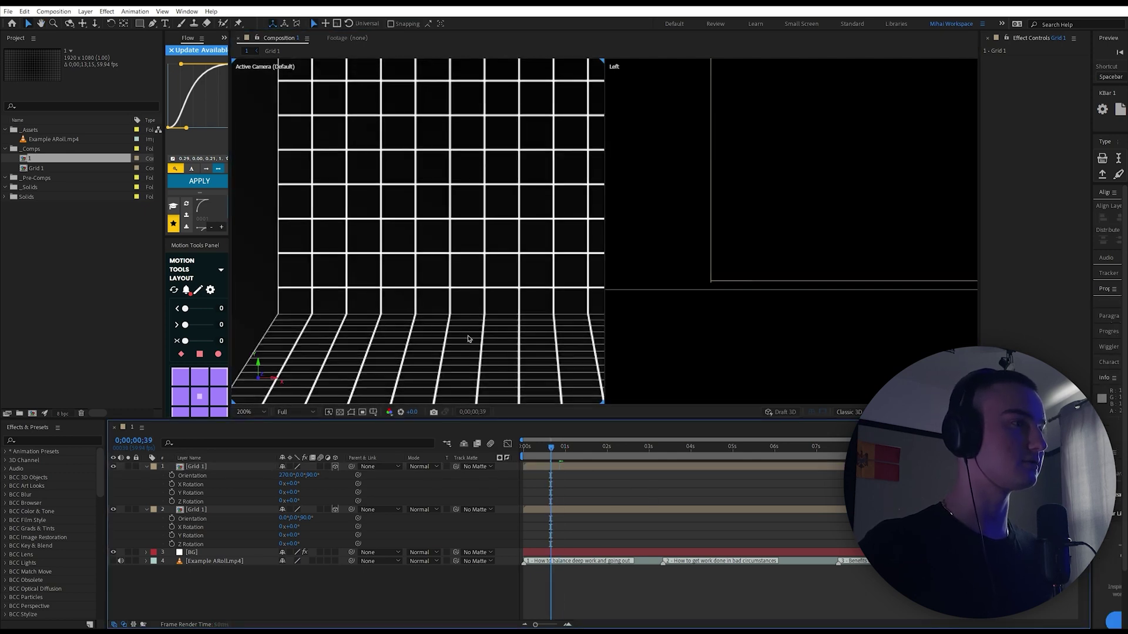
scroll(473, 333, "up", 2)
left_click_drag(482, 327, 507, 264)
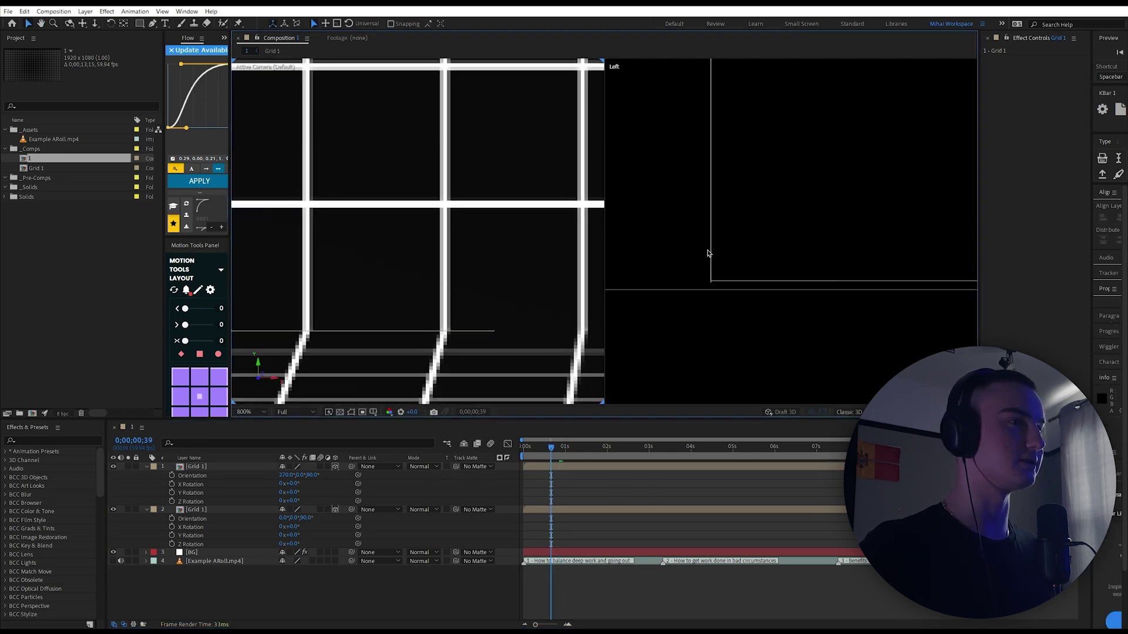
scroll(707, 253, "down", 5)
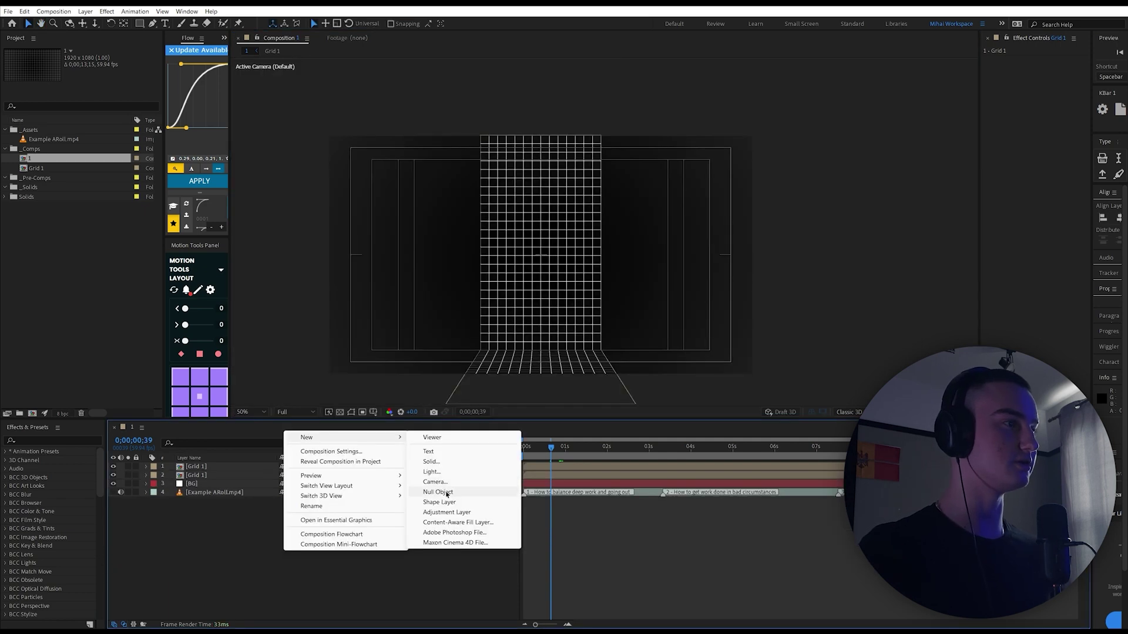
- Create a null object, parent both grid layers to it and make the null a 3D layer
left_click(470, 483)
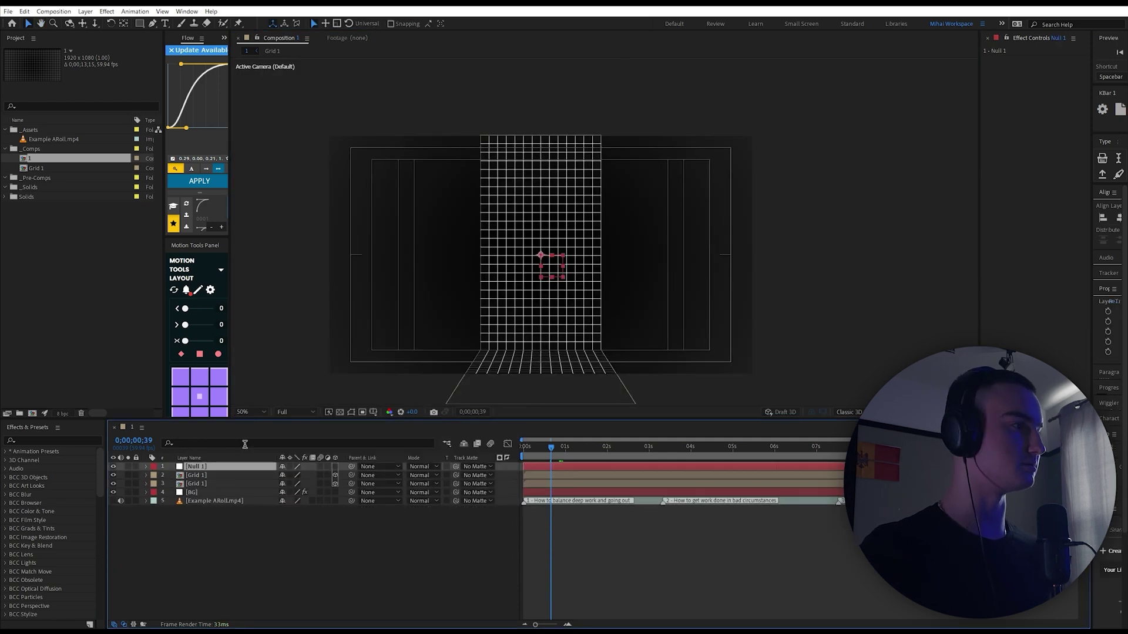
left_click(196, 476)
left_click(437, 487, "shift")
left_click_drag(351, 475, 196, 466)
left_click(335, 467)
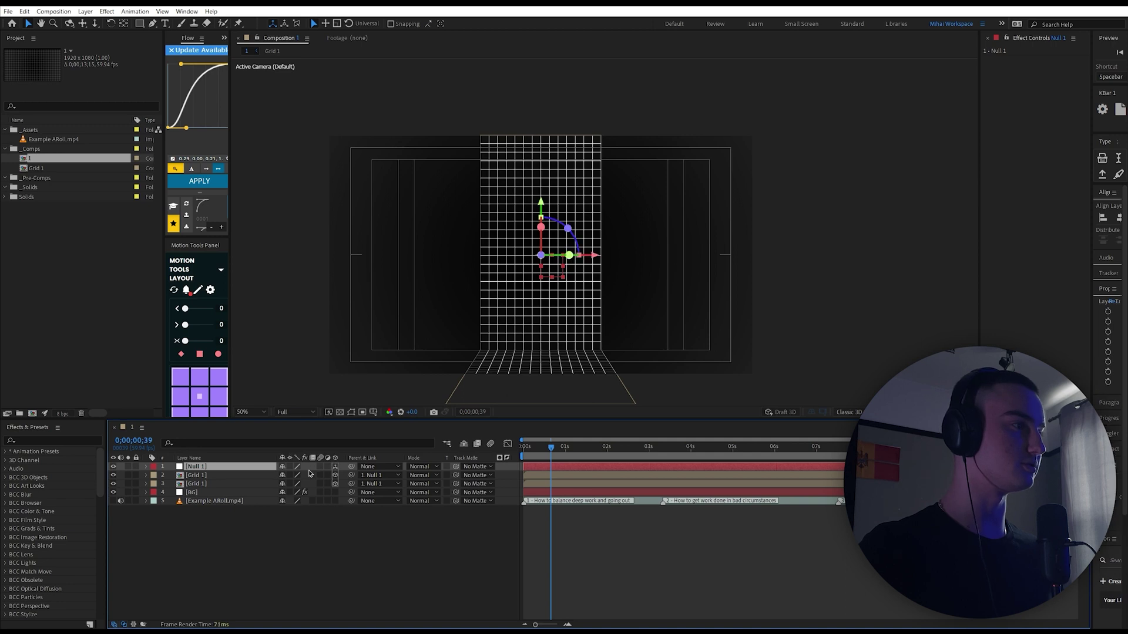
- Set the null's scale to 98% and its position to 960, 495, 0
key("s")
key("shift+p")
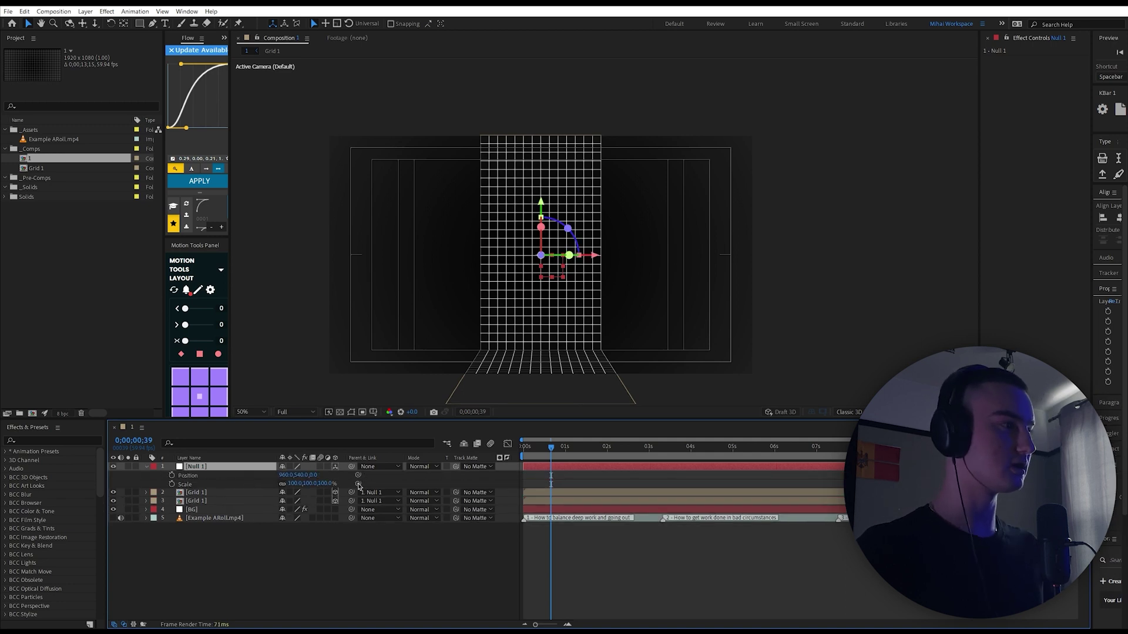
left_click_drag(302, 476, 302, 477)
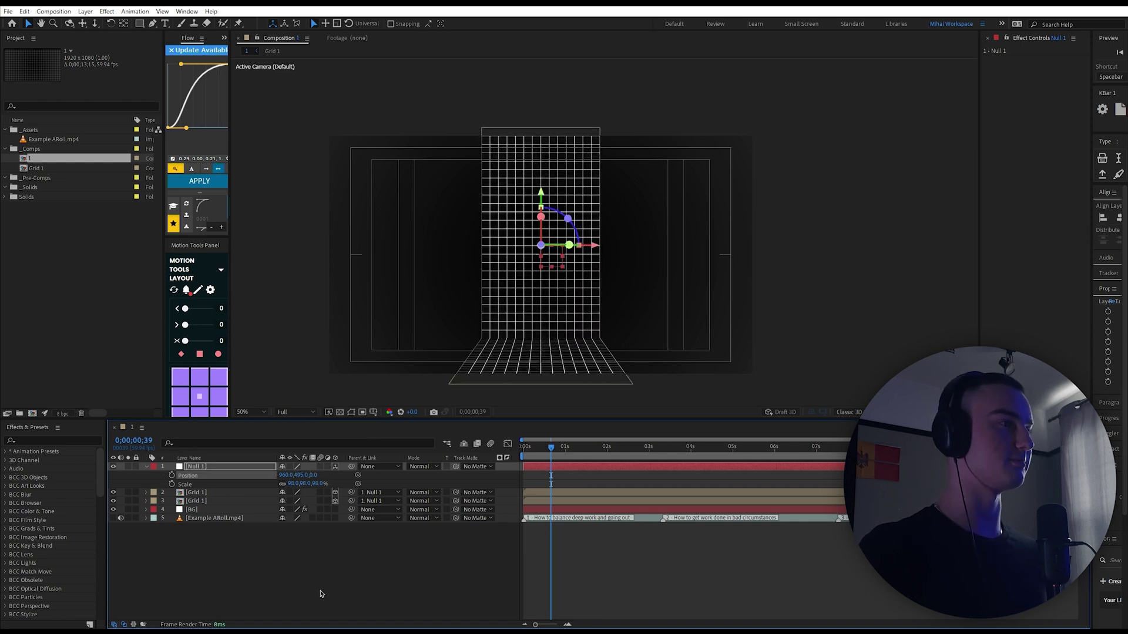
- Deselect the null and save the project
left_click(320, 594)
key("ctrl+s")
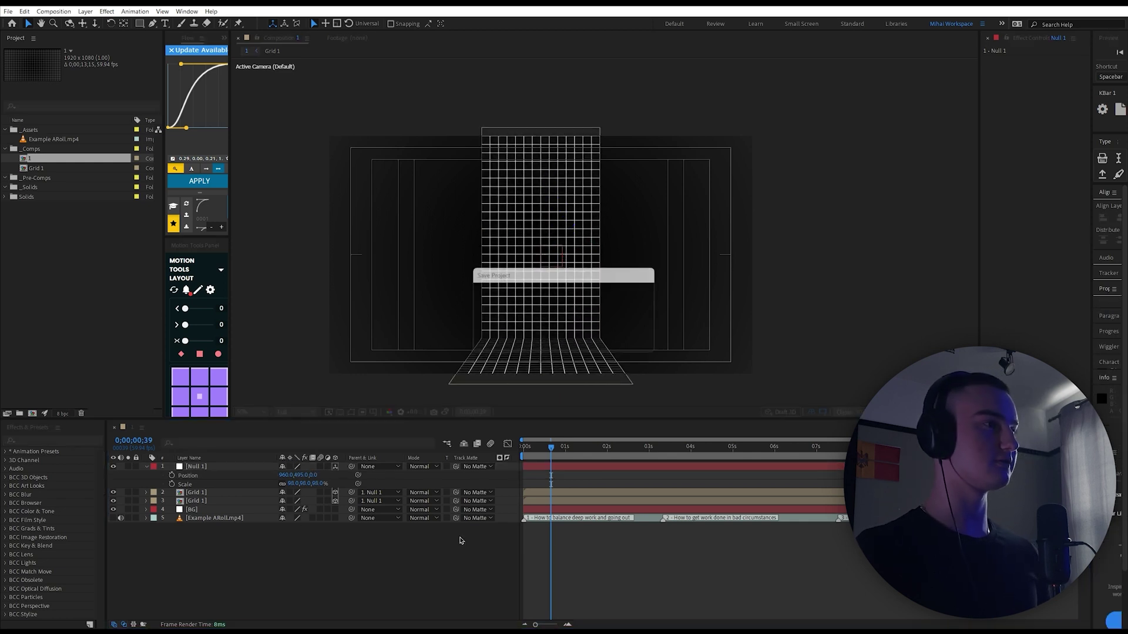
left_click_drag(547, 311, 629, 302)
left_click_drag(679, 326, 679, 347)
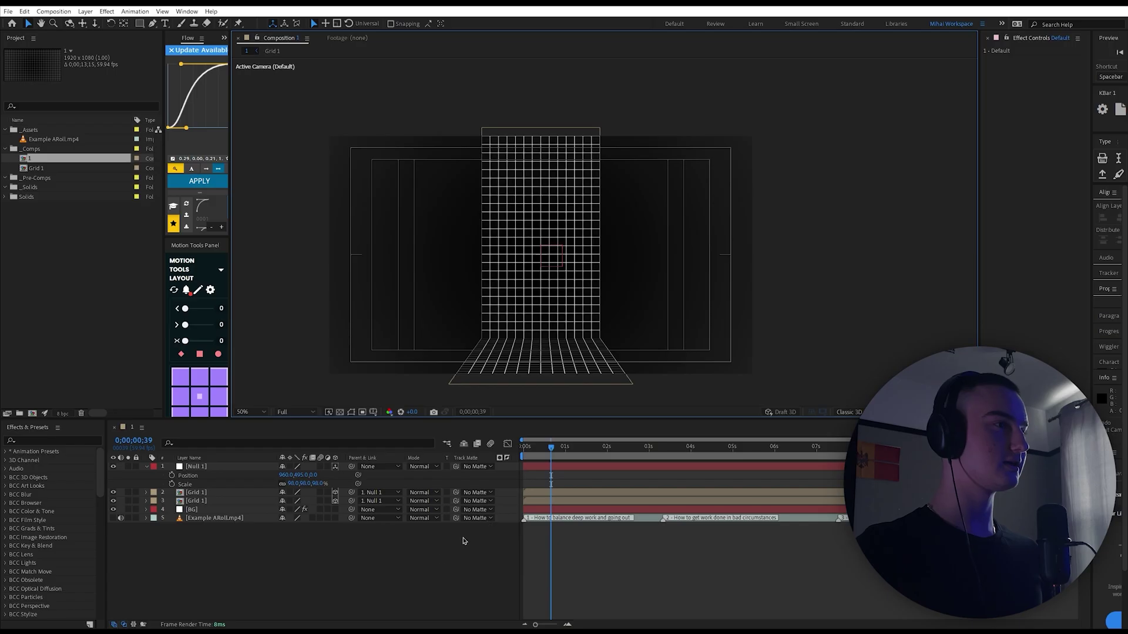
- Find the Gradient Ramp effect and apply it to the upright wall grid layer
left_click(174, 492)
key("ctrl+space")
type("grad")
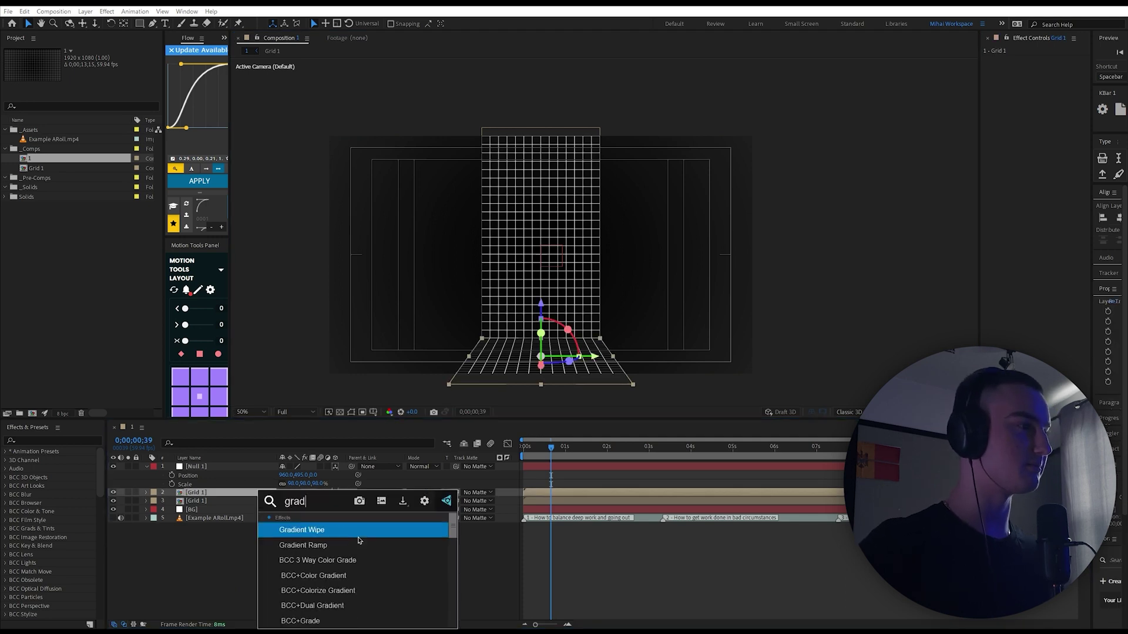
left_click(348, 545)
left_click(559, 328)
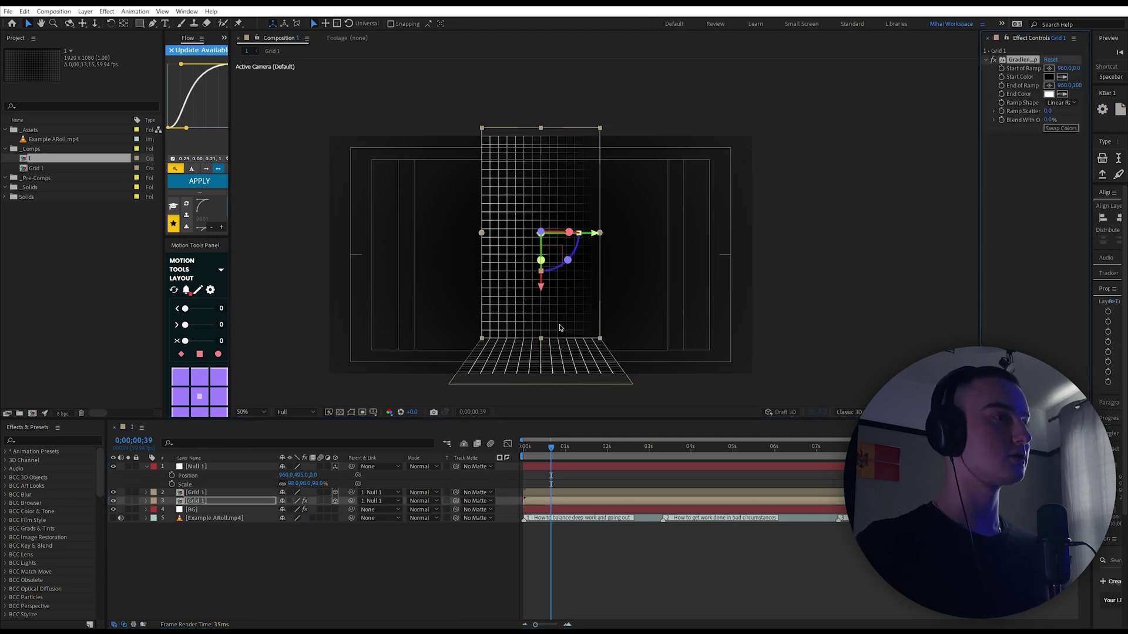
- Place the Gradient Ramp's start just above the wall grid's upper edge and its end just below the wall's foot
left_click_drag(978, 127, 870, 127)
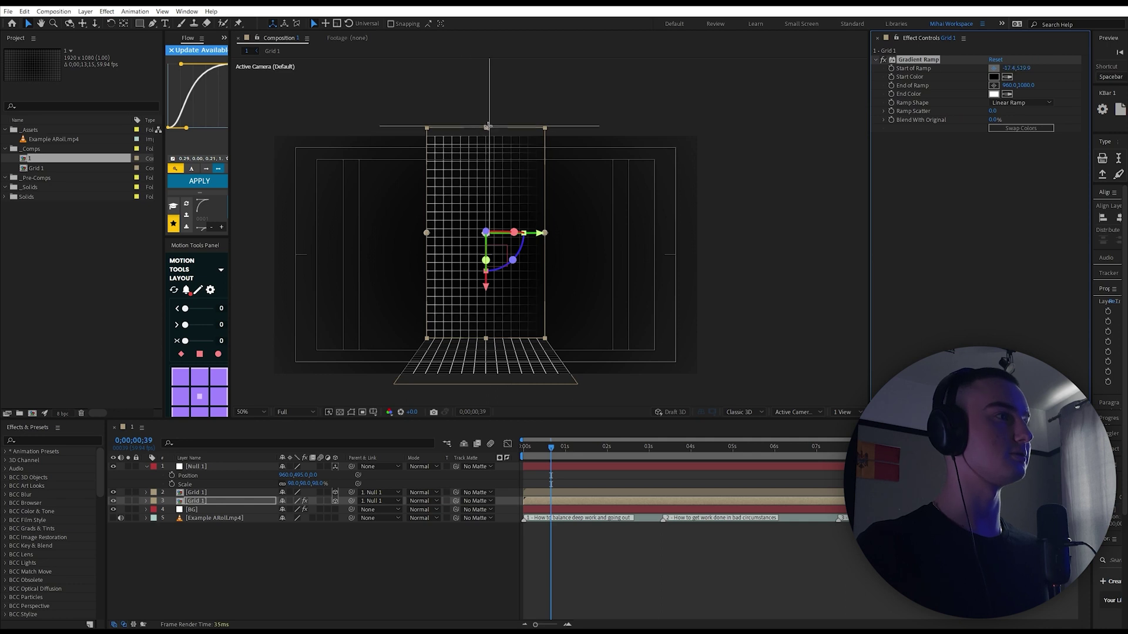
left_click(488, 123)
left_click(994, 86)
left_click(485, 350)
- Set the ramp's end color to blue and give the floor grid layer the same blue Gradient Ramp
left_click(993, 78)
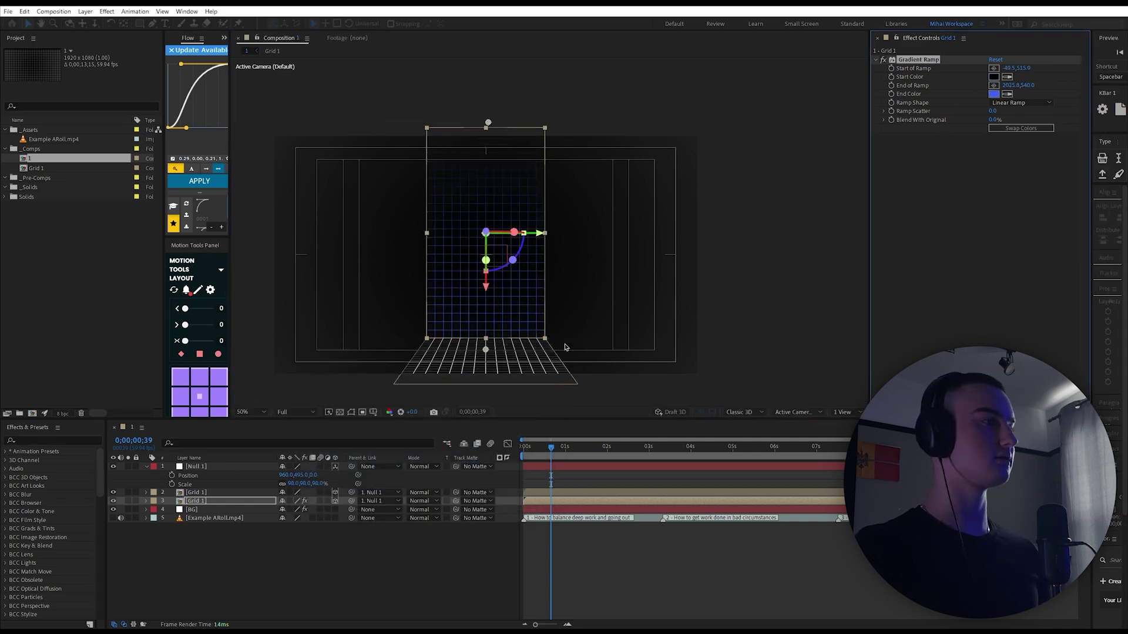
left_click(565, 347)
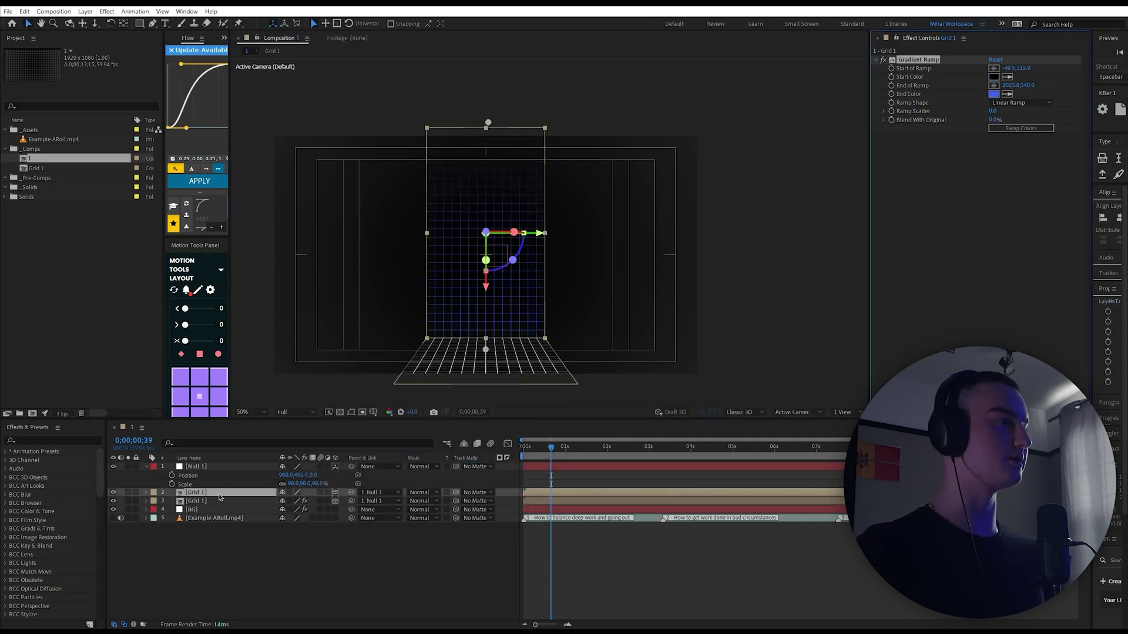
left_click(147, 467)
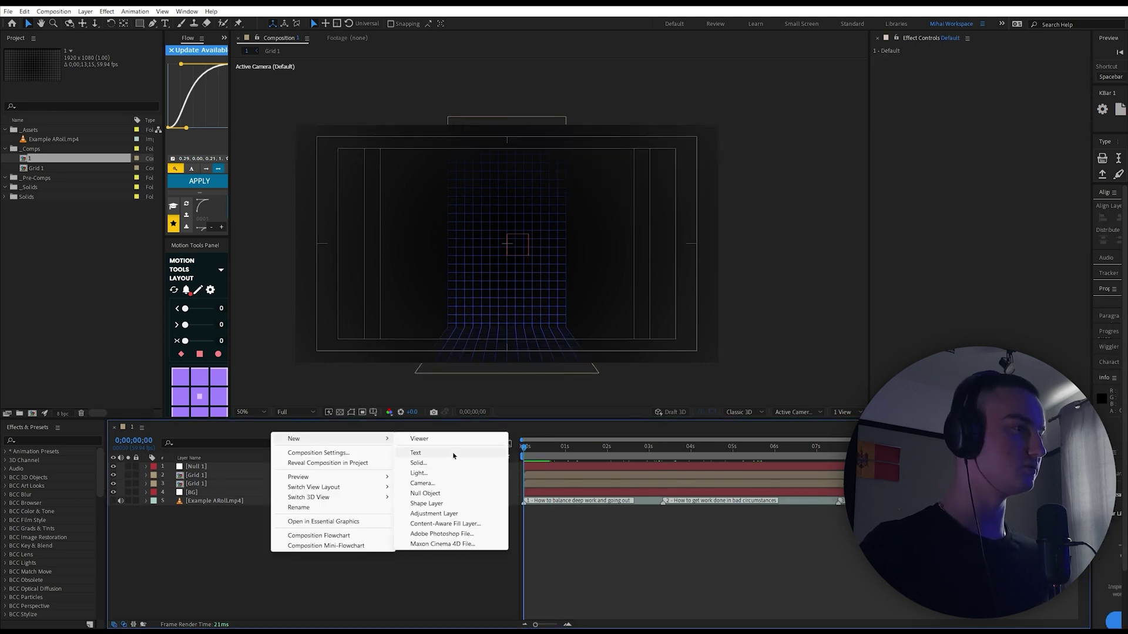
- Create a text layer reading "deep work" over the wall grid
left_click(417, 453)
left_click(410, 550)
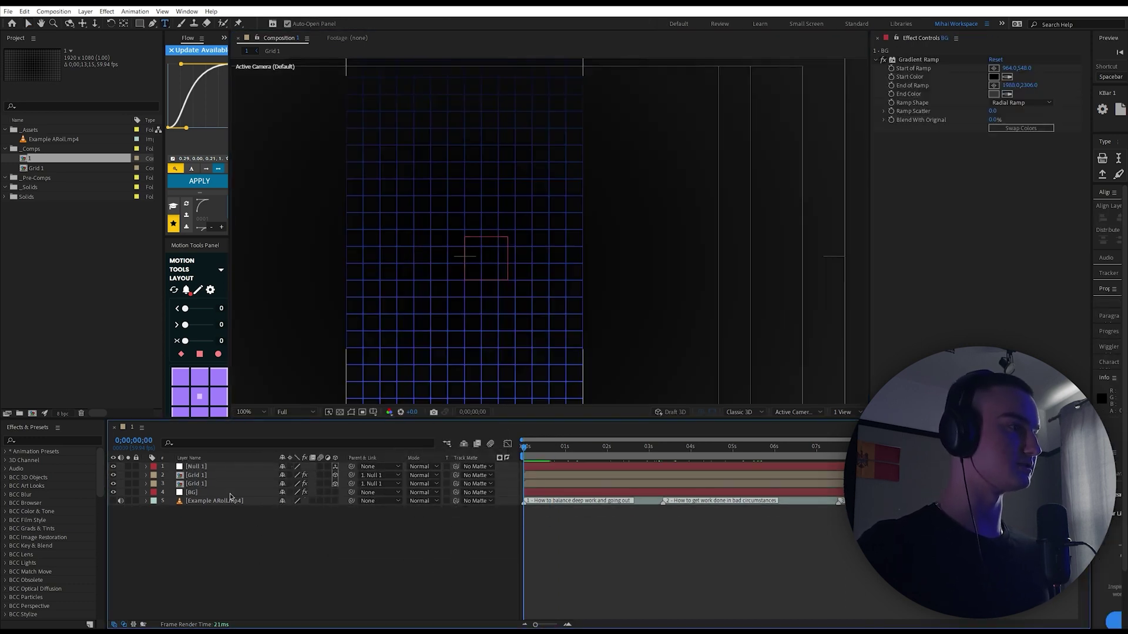
left_click(412, 384)
type("deep work")
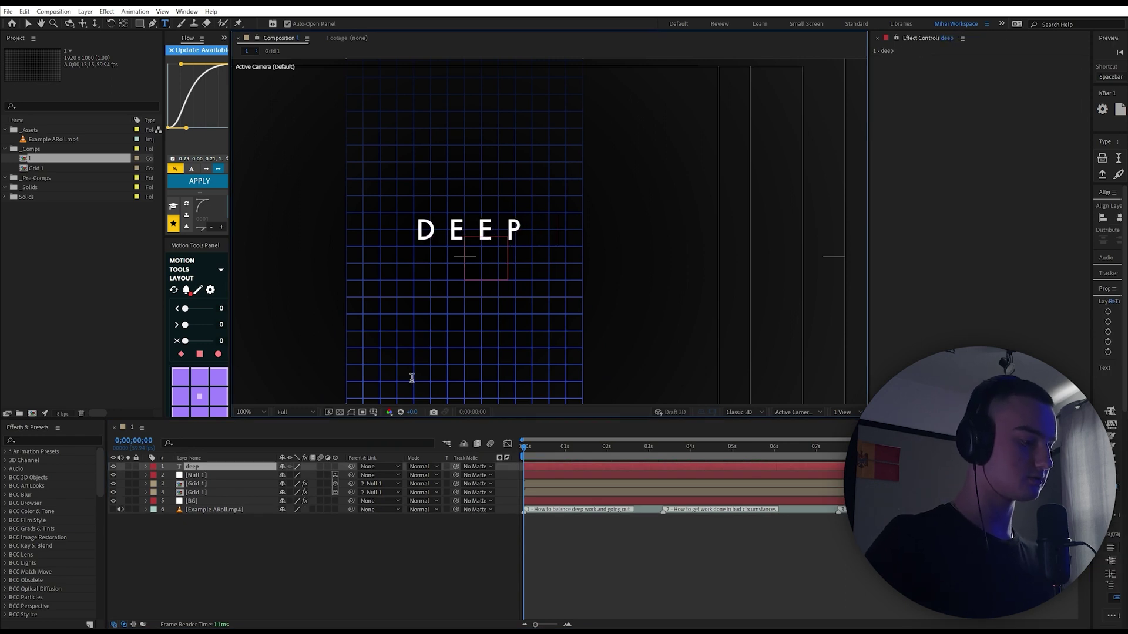
key("ctrl+a")
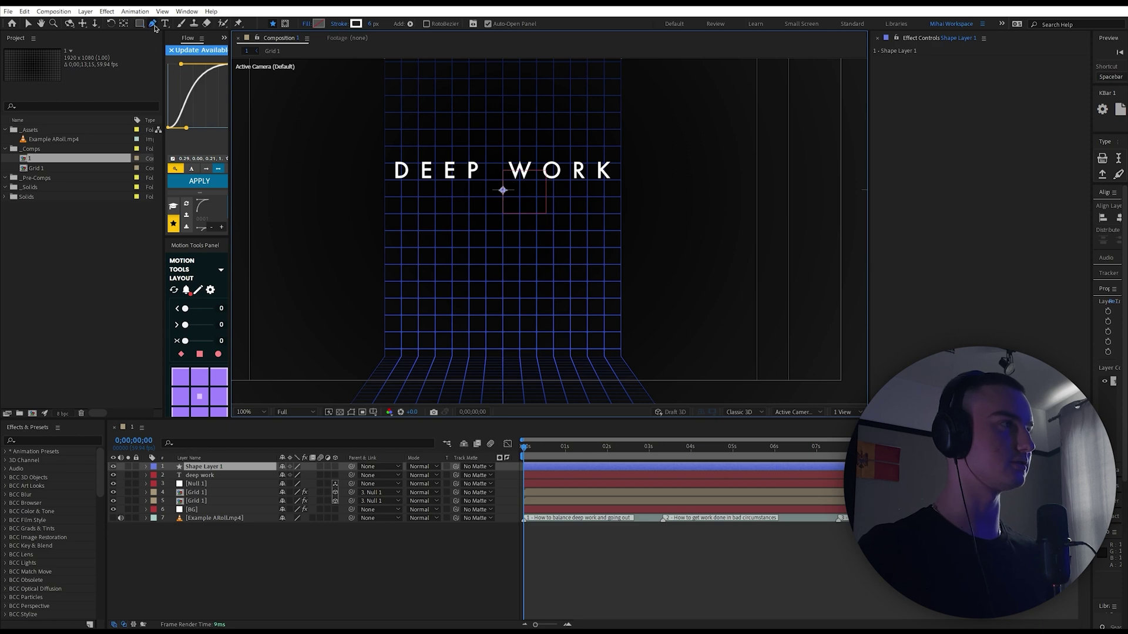
- Draw a diagonal line without fill from below the title's center toward the lower left and set its stroke width to 4 px
left_click(319, 24)
left_click(521, 370)
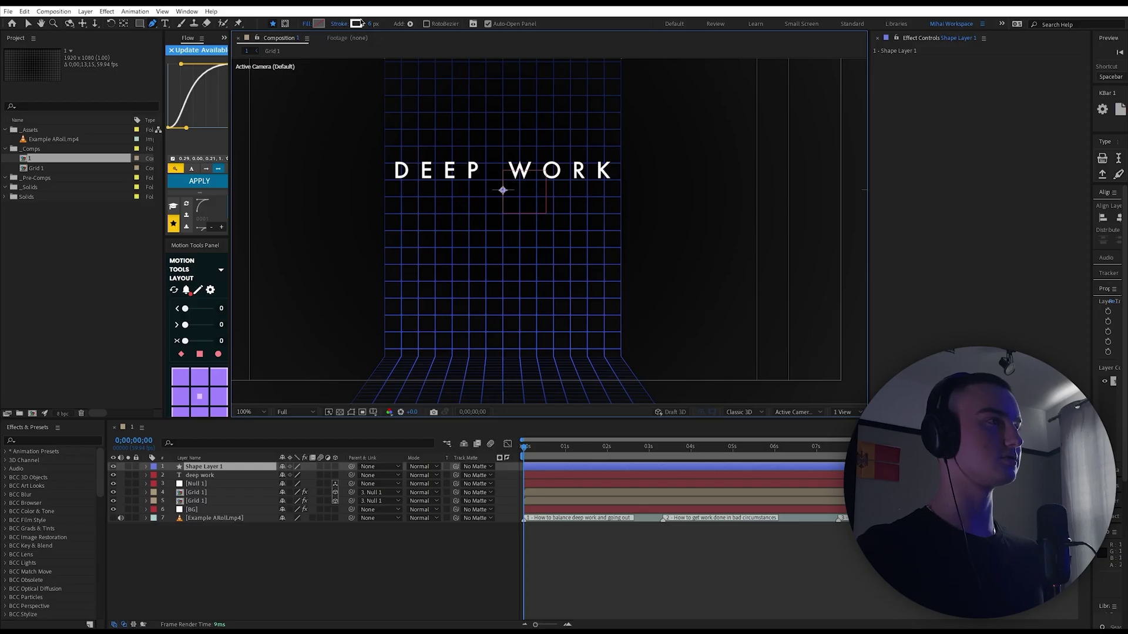
scroll(471, 210, "up", 1)
left_click(536, 182)
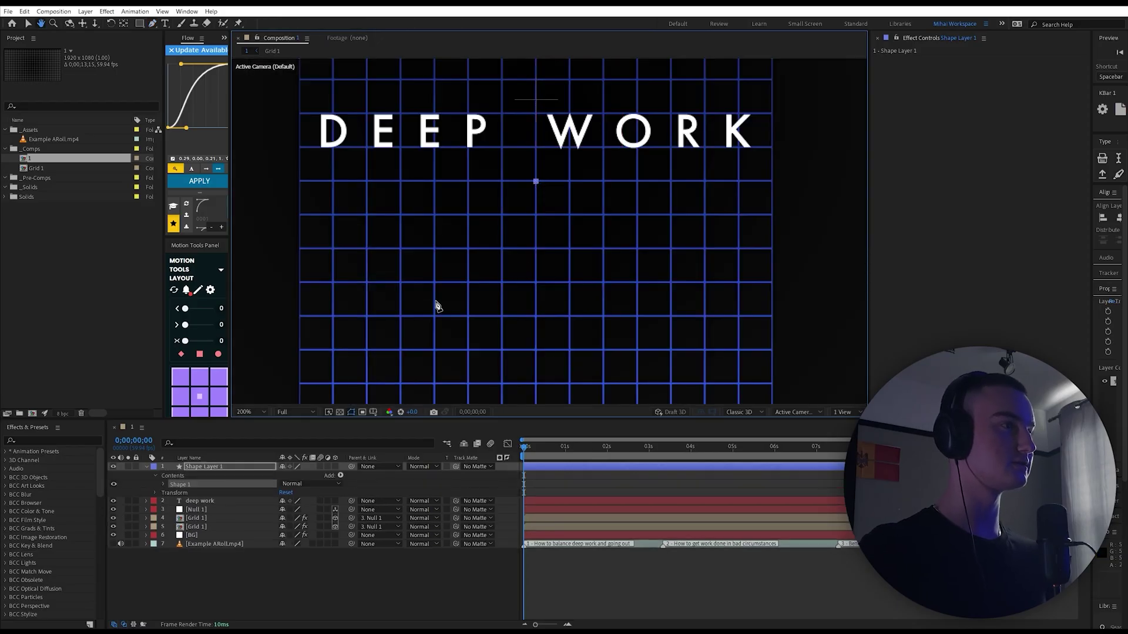
left_click(400, 351)
scroll(571, 322, "down", 1)
key("v")
left_click_drag(475, 291, 479, 277)
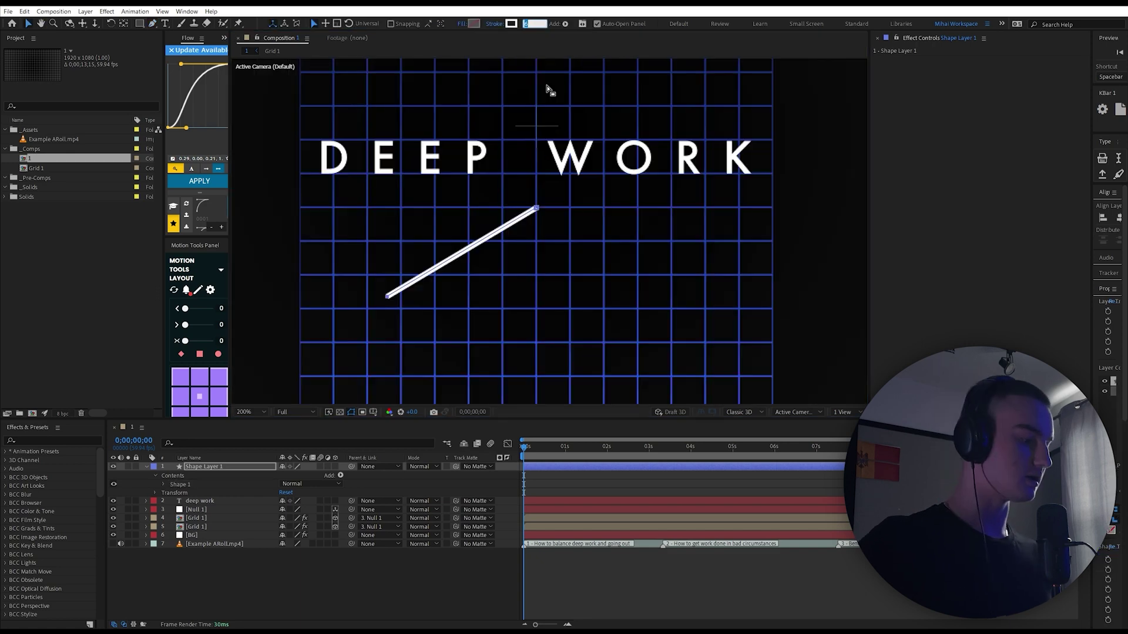
type("3")
key("Return")
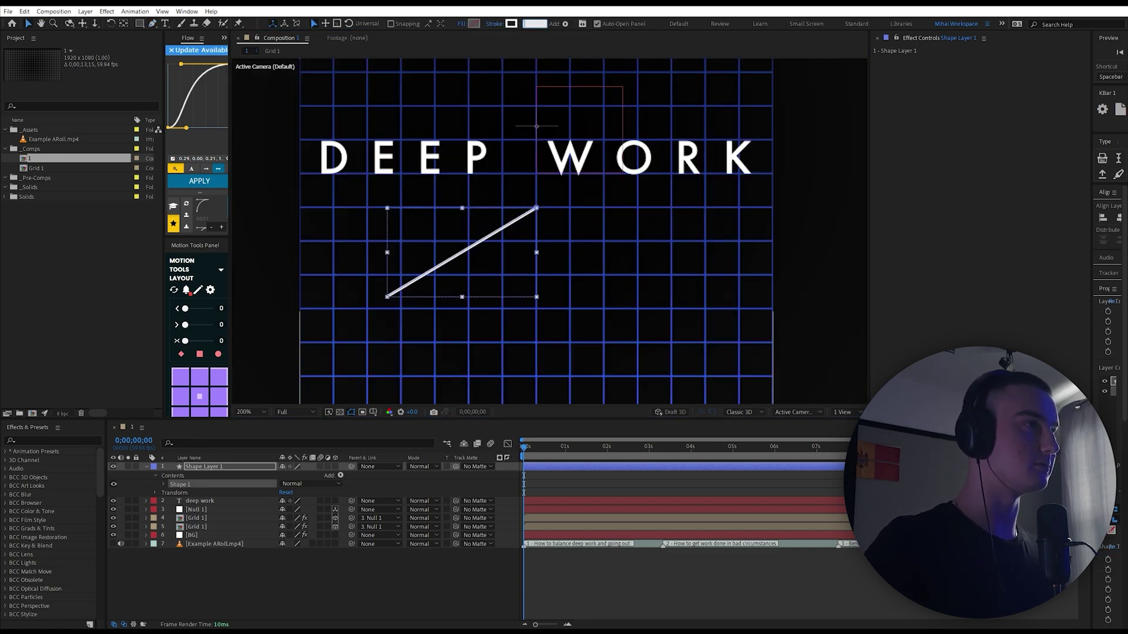
- Taper the line's stroke with a start length of 100% and a partial end length so both ends thin out
left_click(165, 485)
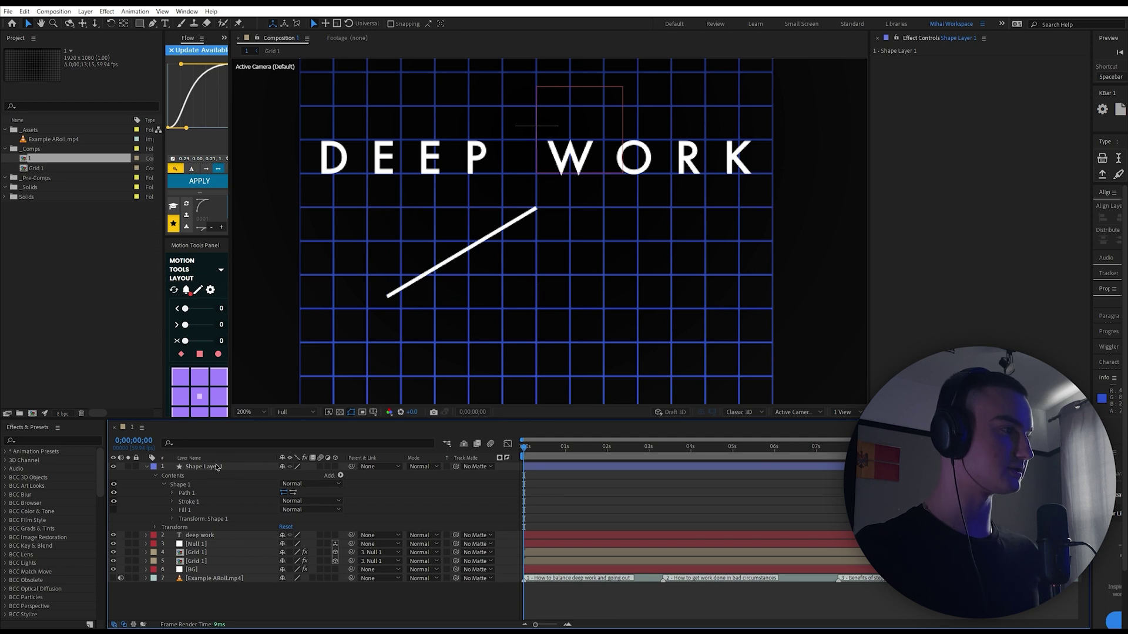
left_click(172, 493)
left_click(172, 510)
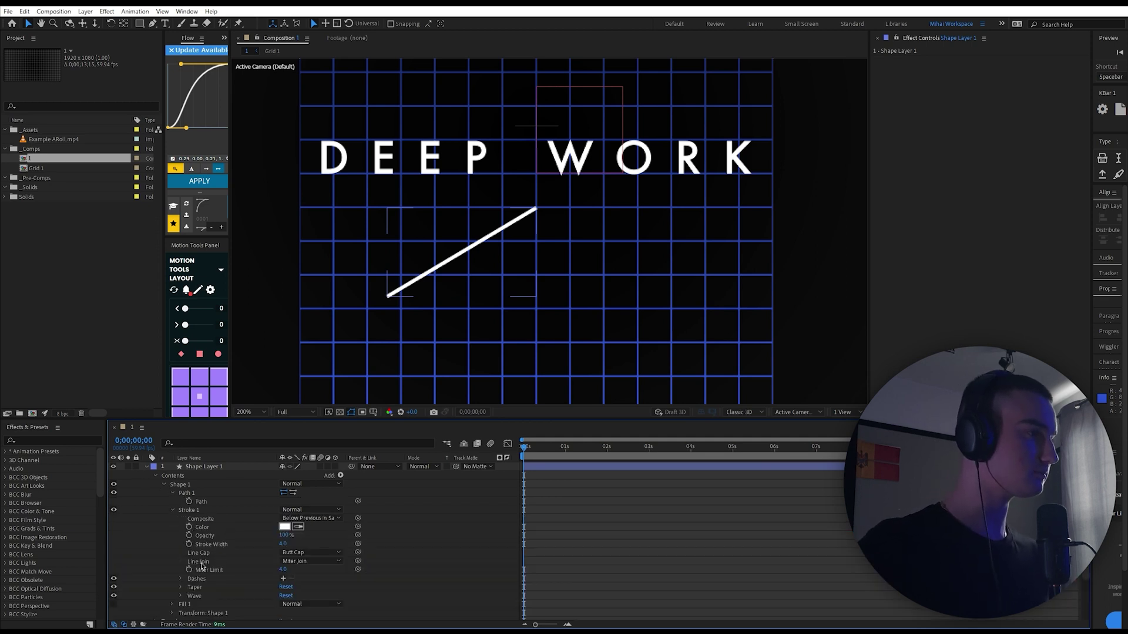
left_click(181, 587)
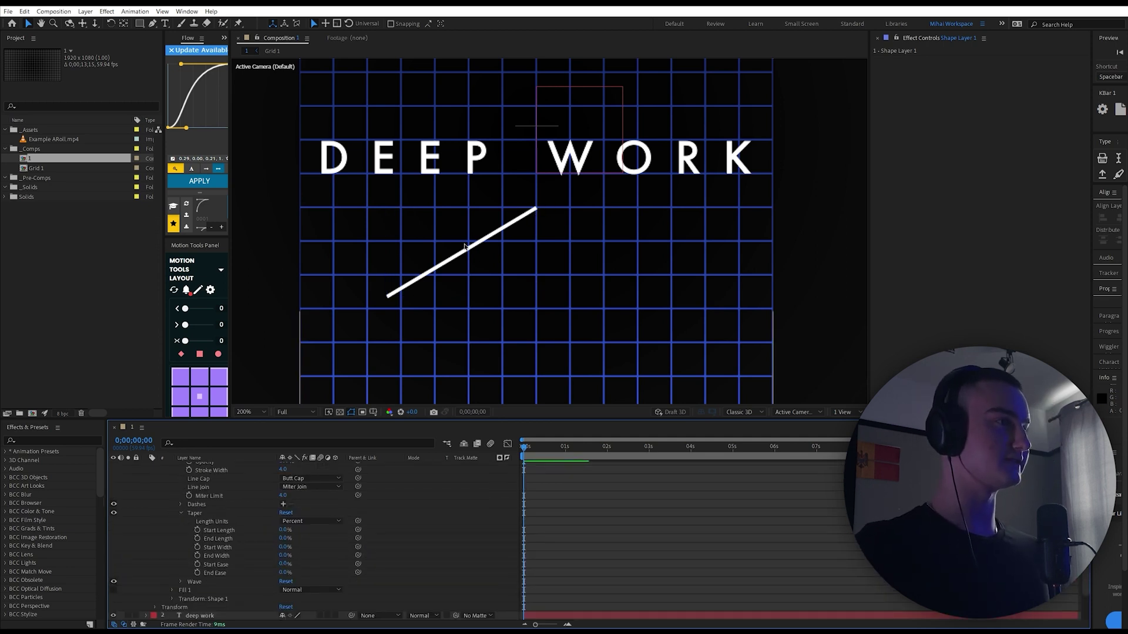
left_click_drag(284, 531, 511, 531)
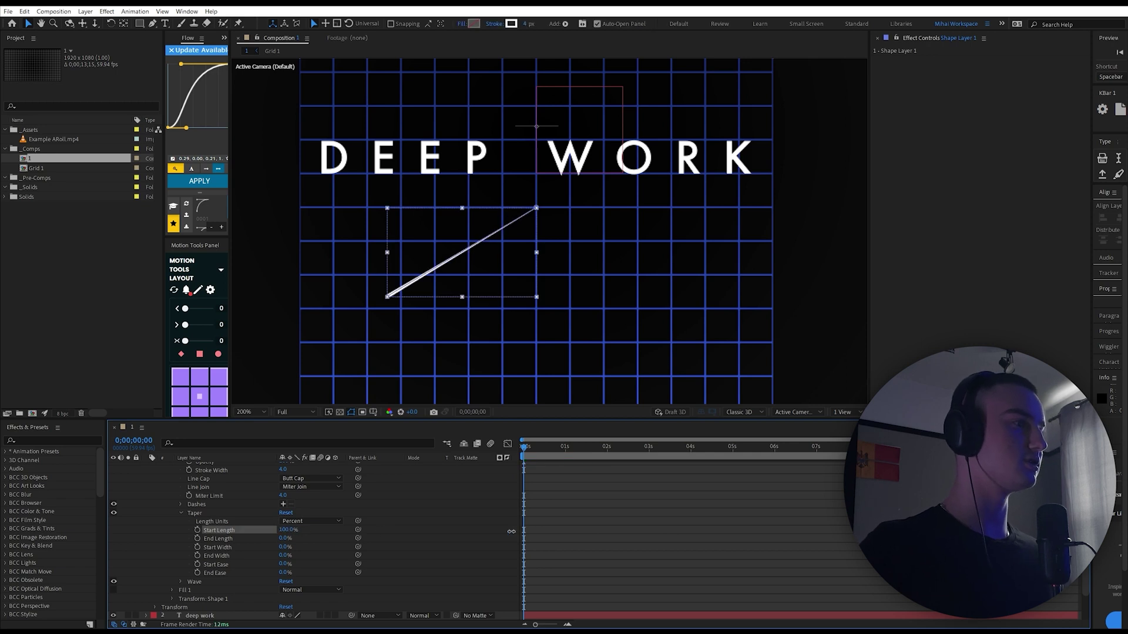
left_click_drag(285, 538, 297, 539)
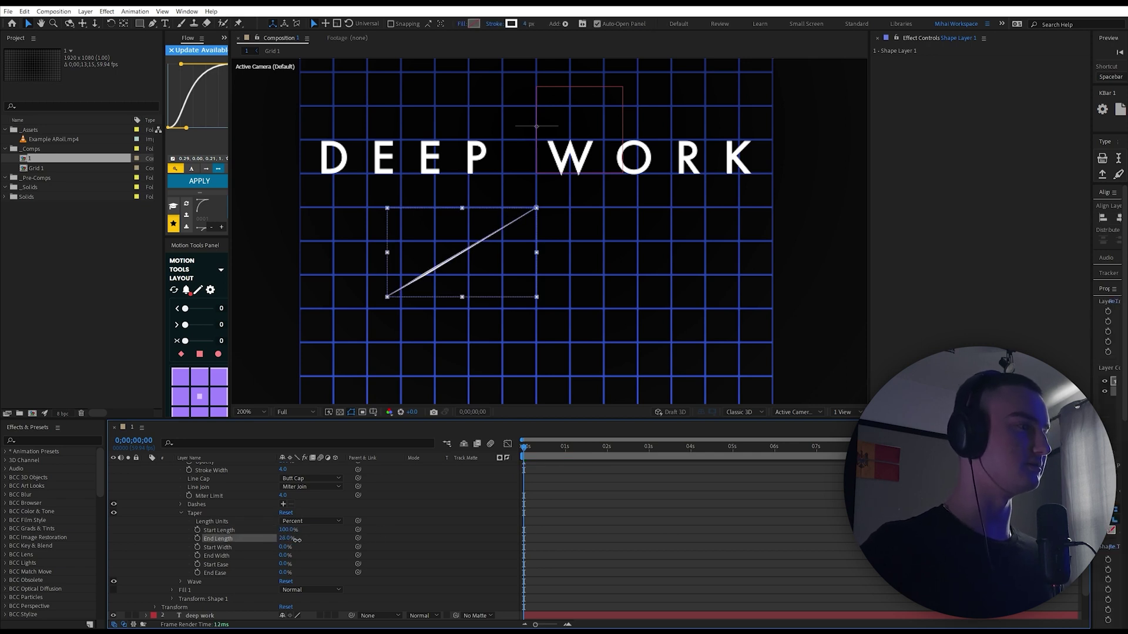
left_click(445, 288)
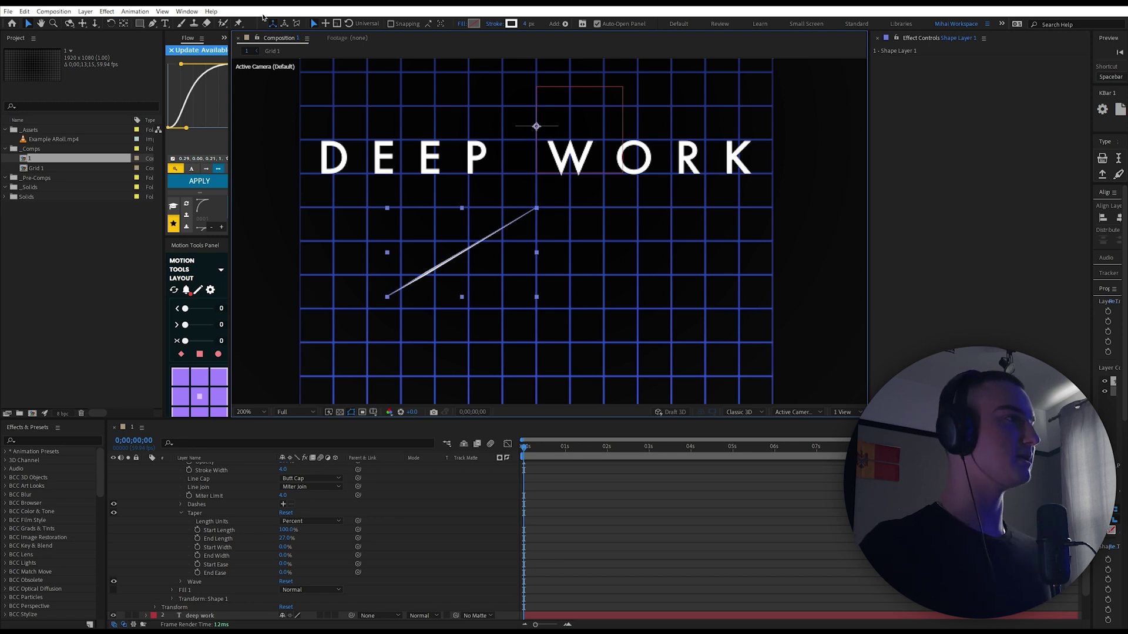
- Bend the line into an S-curve by converting both end vertices and pulling out vertical handles with the Convert Vertex tool
left_click_drag(152, 23, 193, 60)
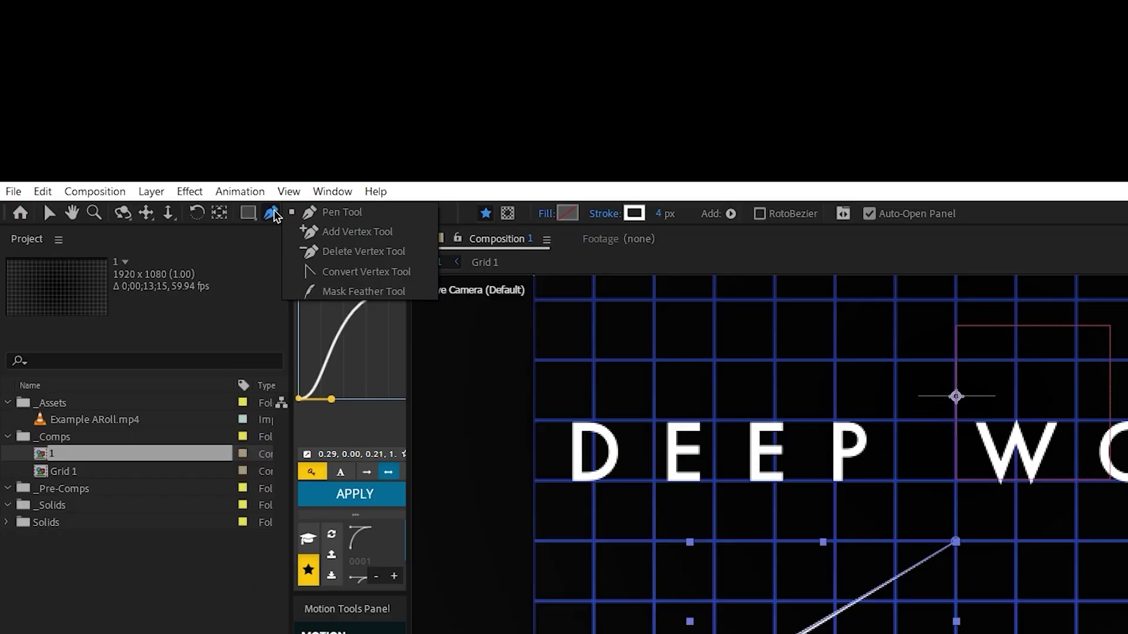
left_click_drag(271, 216, 370, 271)
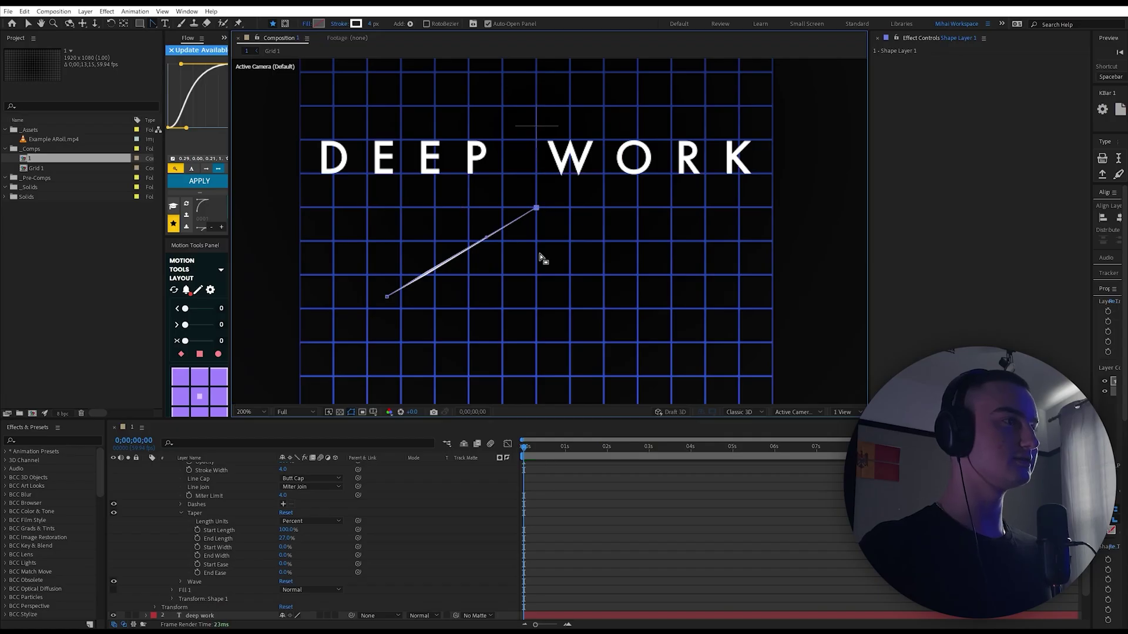
left_click_drag(536, 210, 538, 258)
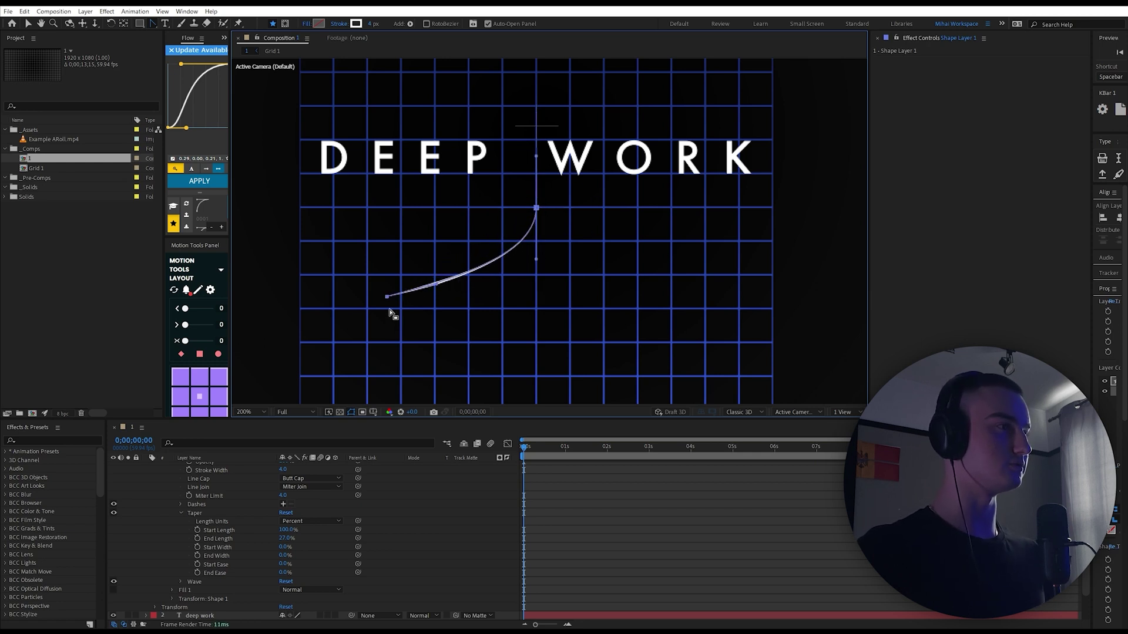
left_click_drag(387, 297, 386, 248)
left_click_drag(386, 248, 387, 226)
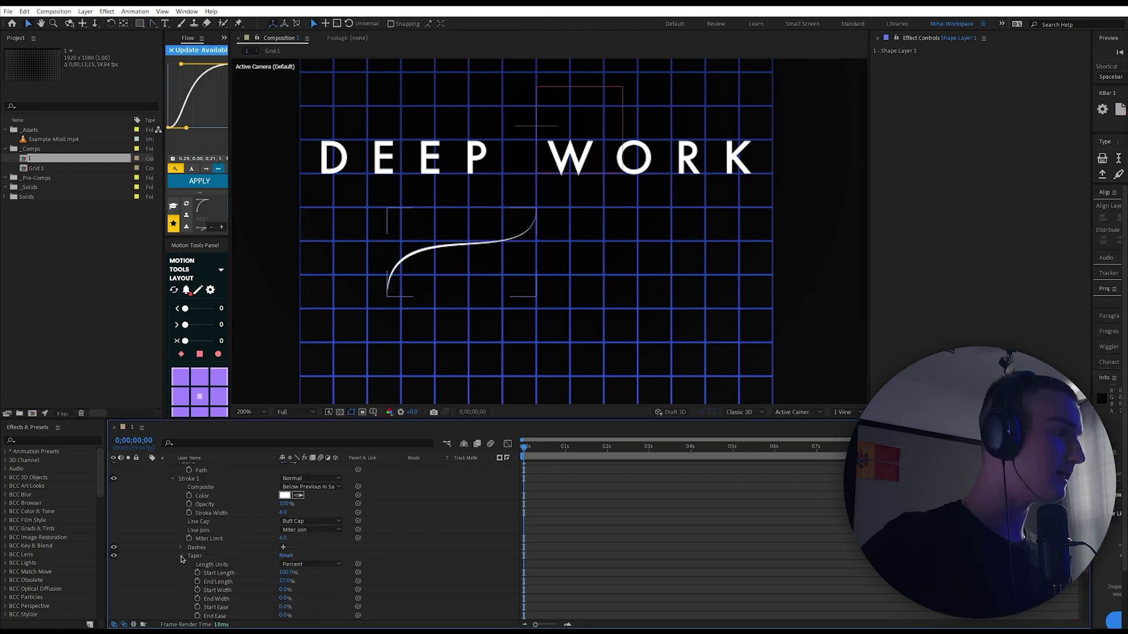
- Add Trim Paths to the curve and keyframe its End from 0% at the start to 100% at about 3.3 seconds
scroll(213, 552, "down", 2)
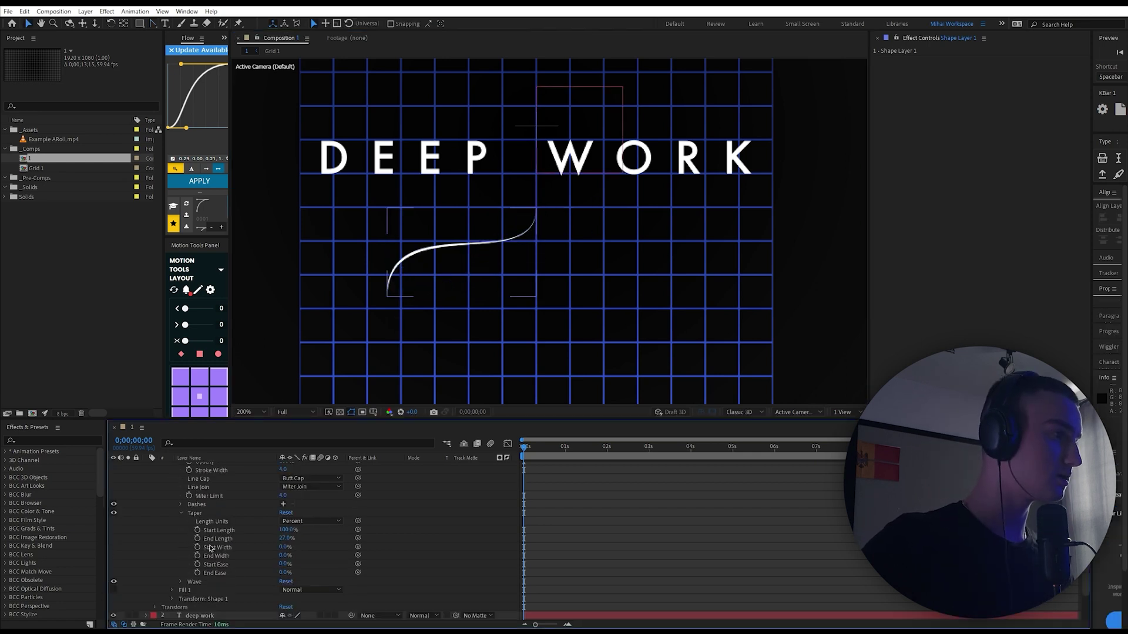
scroll(212, 555, "up", 3)
left_click(340, 475)
left_click(364, 421)
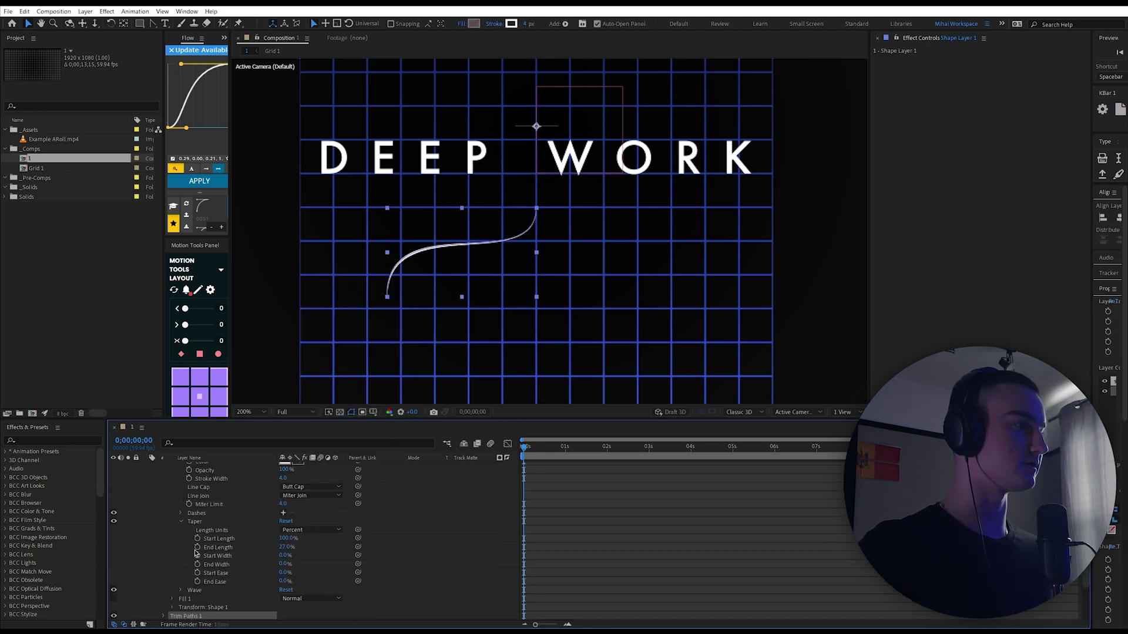
left_click(164, 556)
left_click(180, 573)
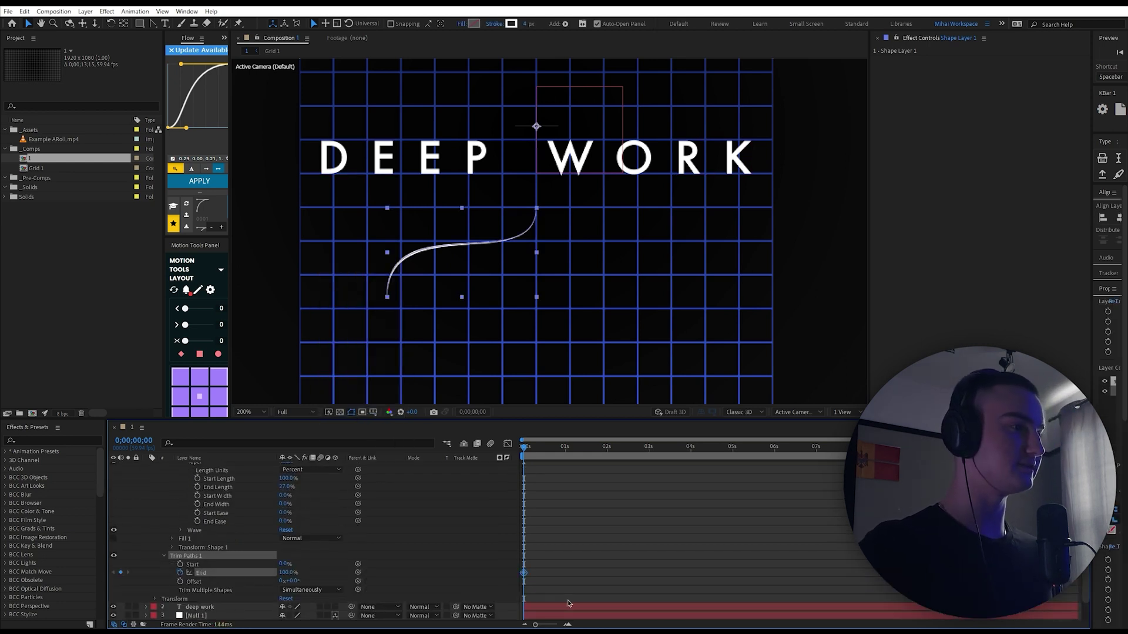
left_click_drag(716, 552, 416, 611)
- Apply Flow easing preset 0002 to the Trim Paths End keyframes, check the speed graph and preview the animation
left_click_drag(165, 114, 135, 118)
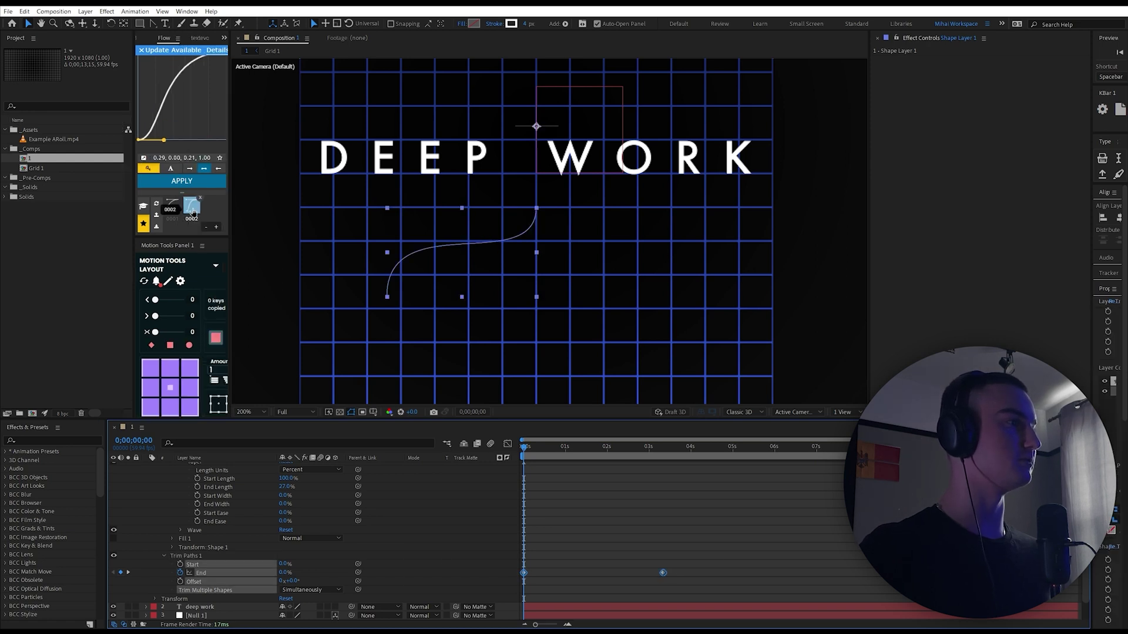
double_click(192, 206)
left_click(508, 444)
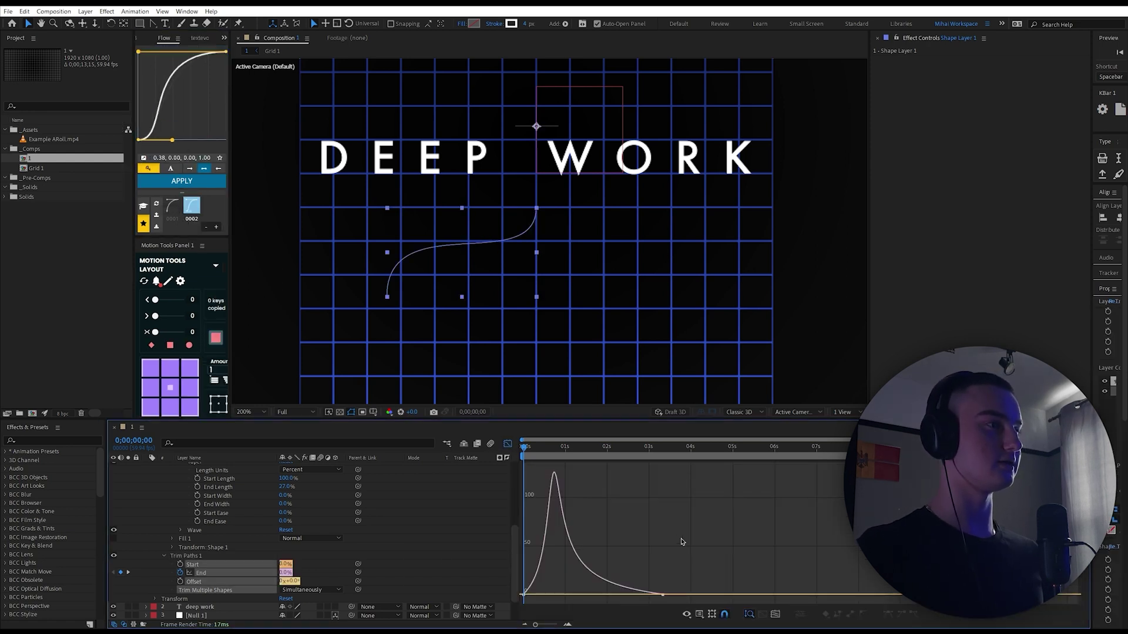
key("shift+F3")
key("space")
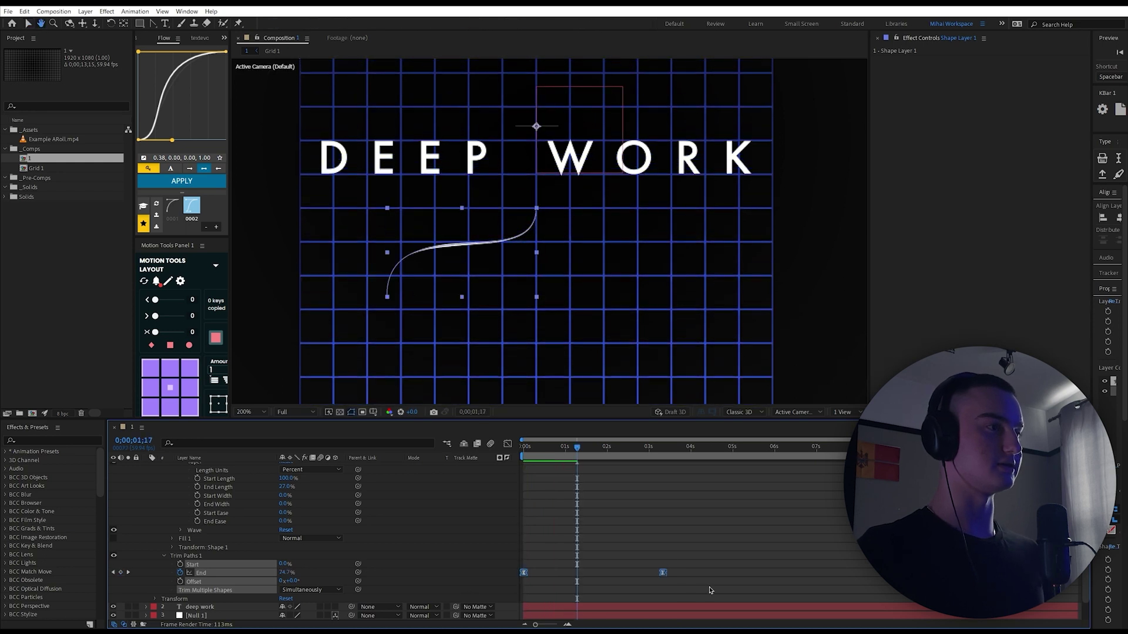
- Shorten the draw-on animation by moving the last End keyframe to about 1.4 seconds, and preview it
left_click_drag(664, 573, 603, 579)
left_click_drag(578, 449, 427, 485)
key("space")
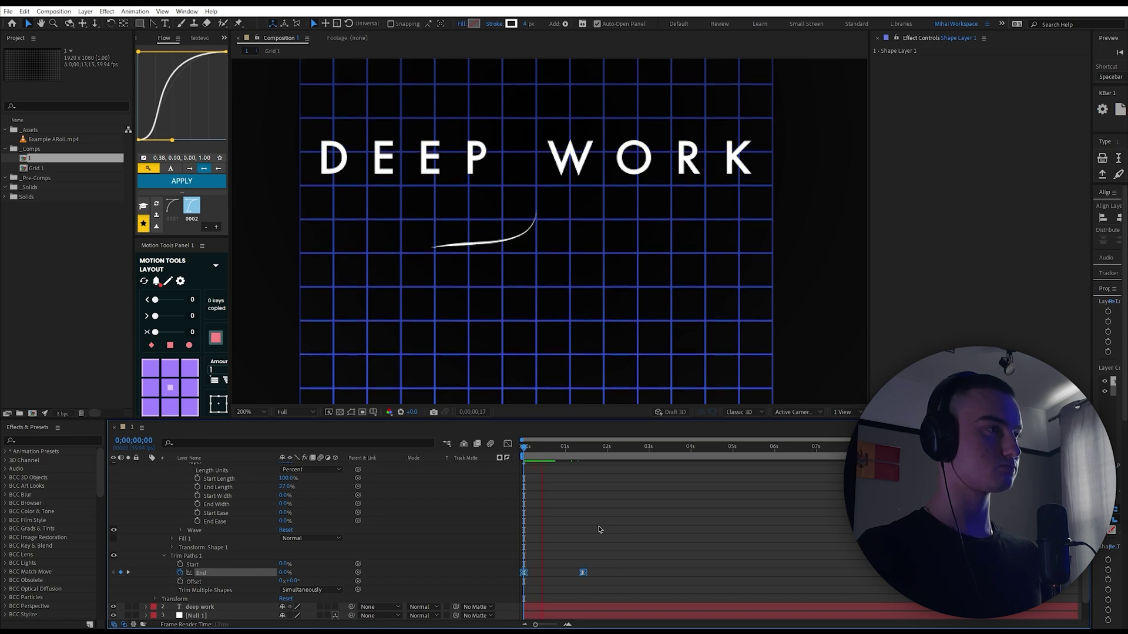
key("space")
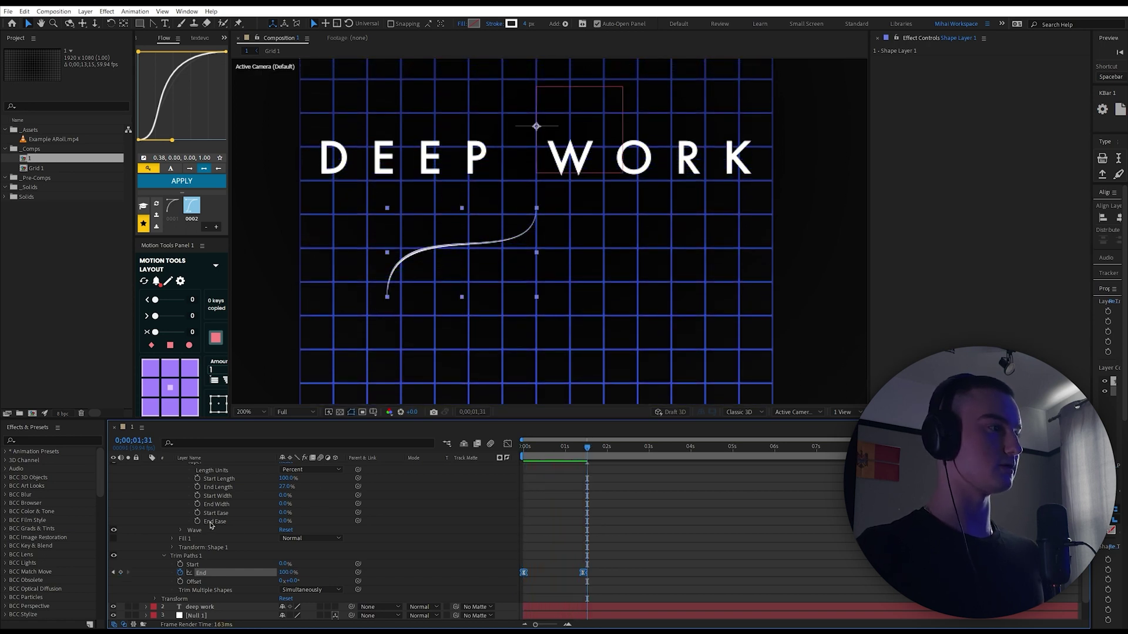
- Duplicate the curve's shape layer, flip the copy horizontally to form the right-hand branch, and return to the start of the composition
scroll(157, 479, "up", 5)
left_click(146, 469)
key("ctrl+d")
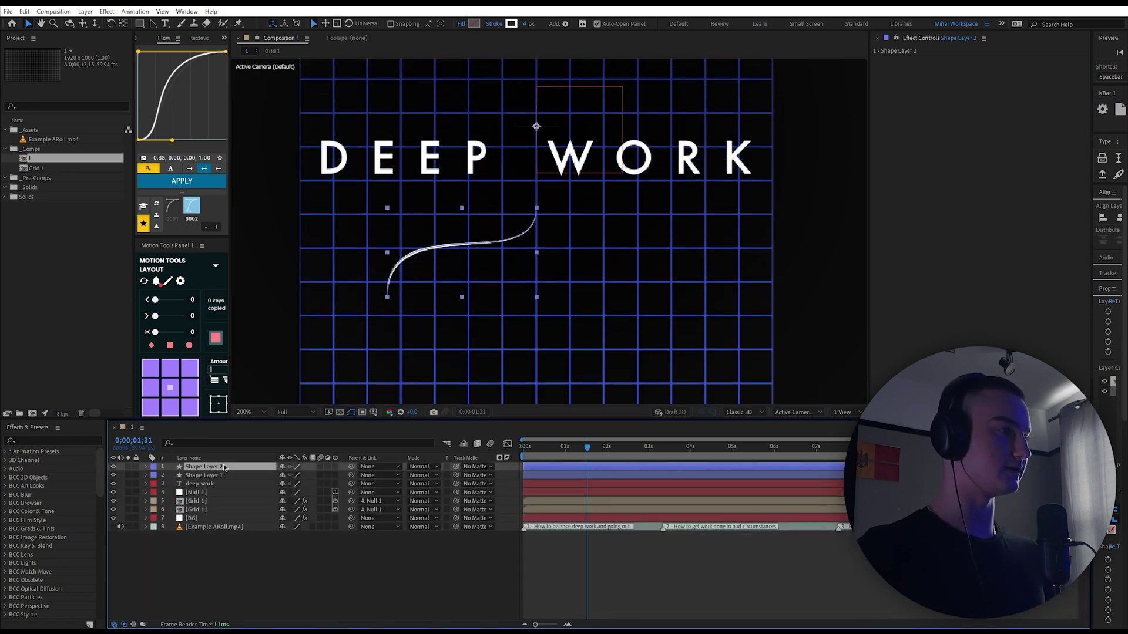
right_click(224, 467)
mouse_move(262, 231)
left_click(388, 307)
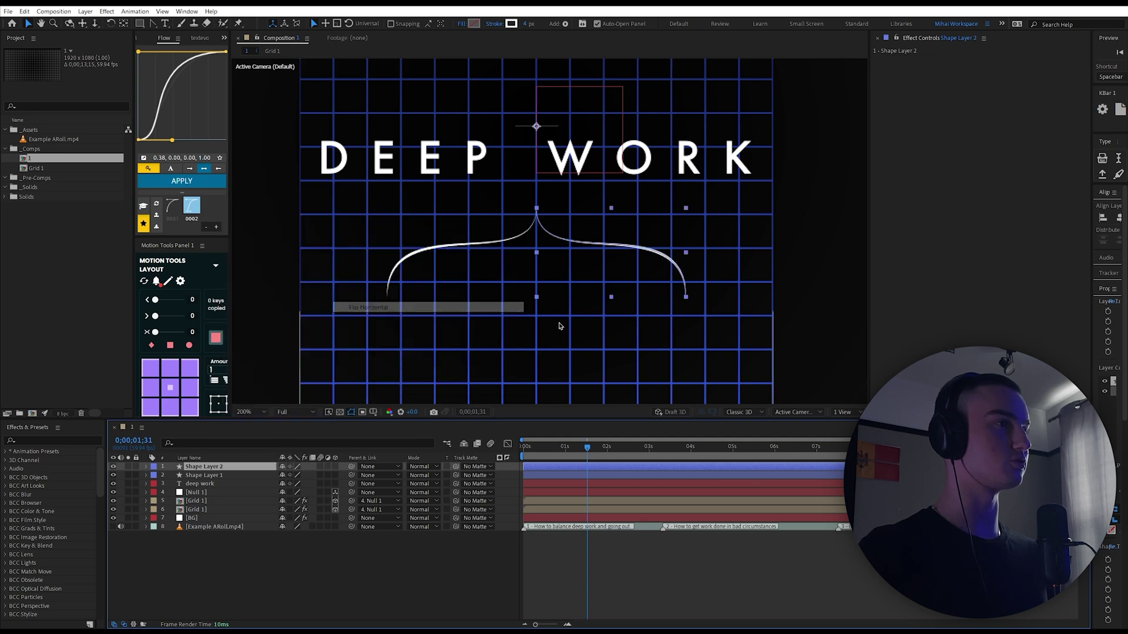
left_click(612, 458)
key("Home")
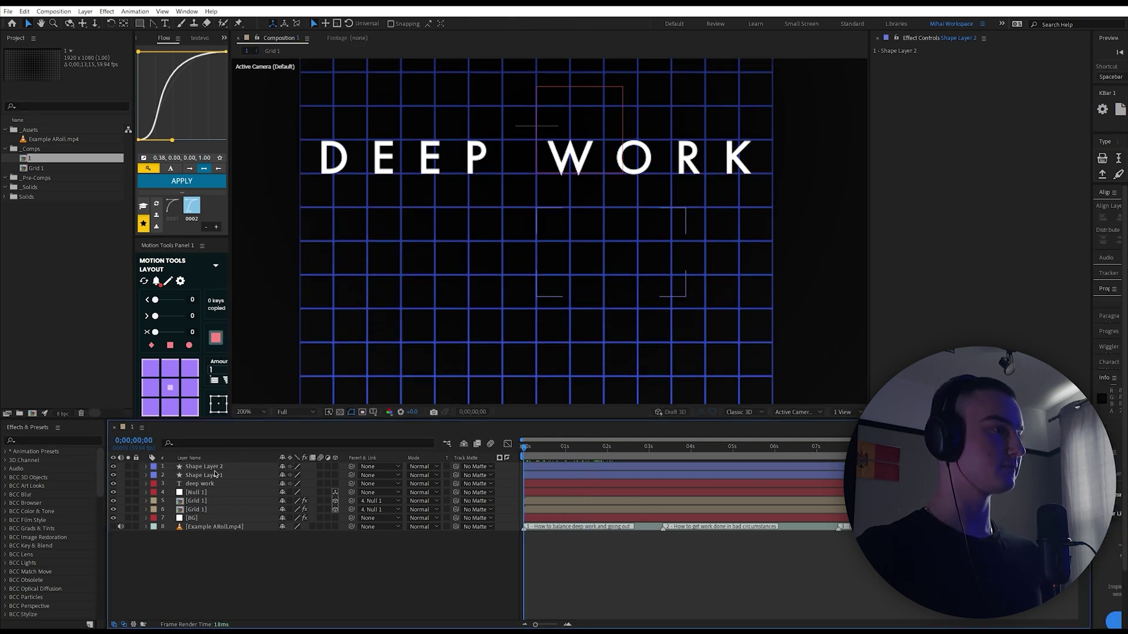
- Duplicate the right-hand curve and move the copy's lower path point directly beneath the upper one to make a straight vertical middle branch
left_click(215, 474)
key("ctrl+d")
left_click(146, 467)
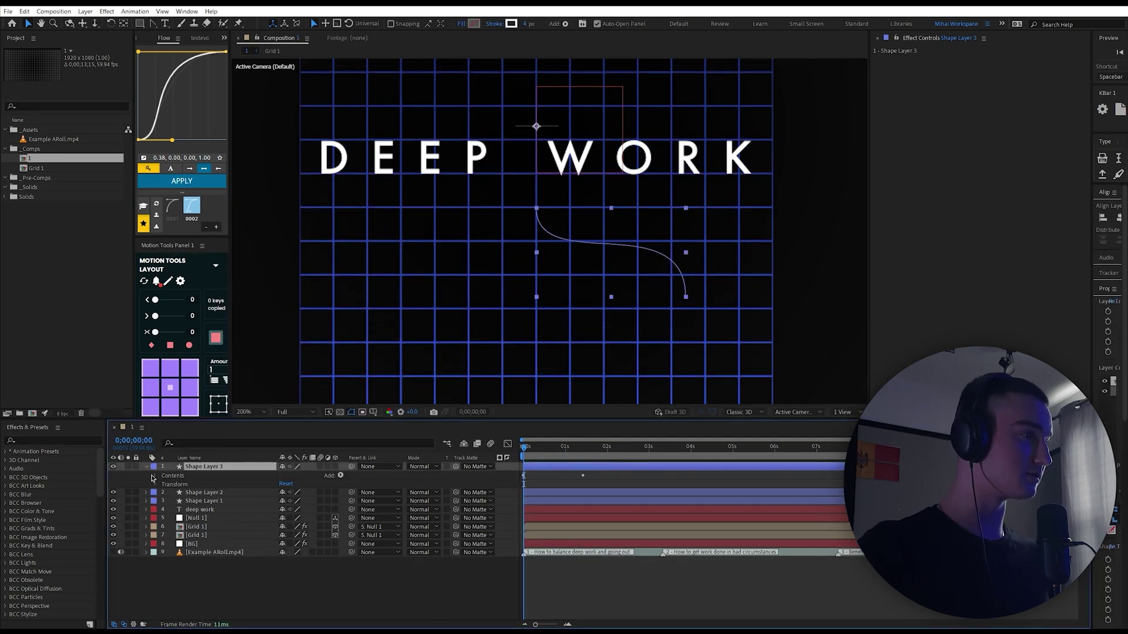
left_click(155, 476)
left_click(181, 484)
left_click_drag(524, 448, 684, 449)
left_click(164, 485)
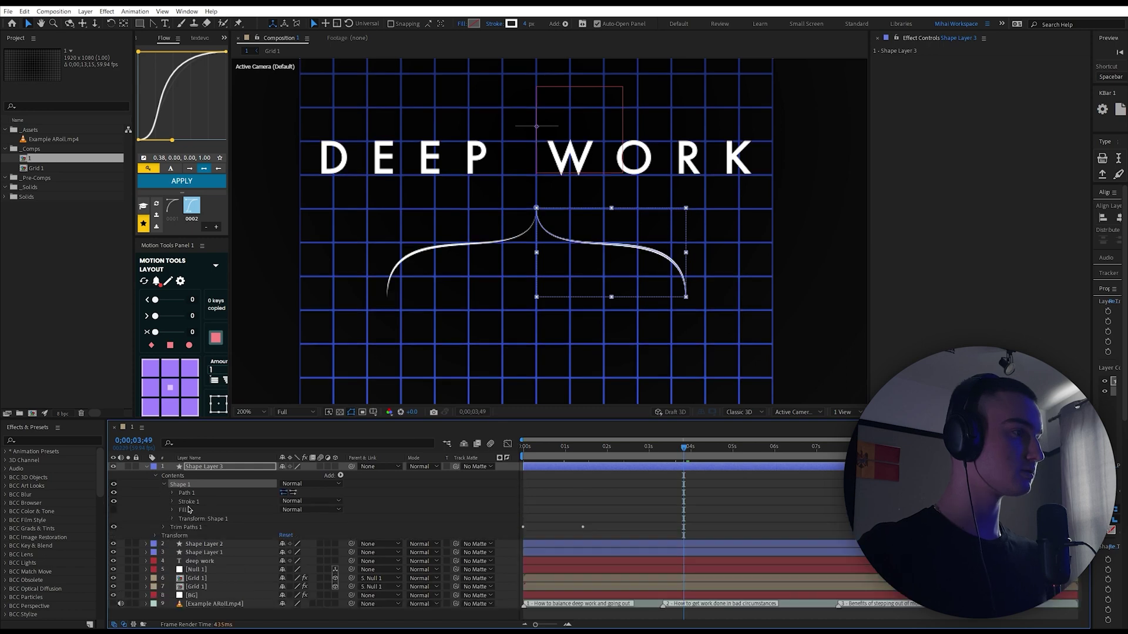
left_click(187, 493)
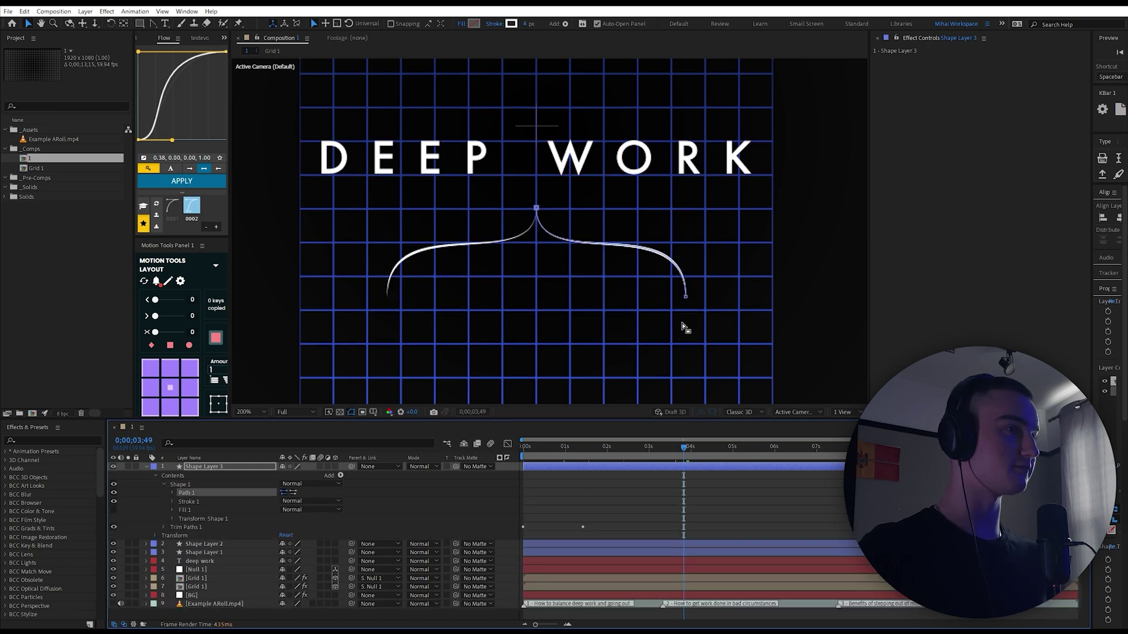
left_click_drag(686, 299, 575, 313)
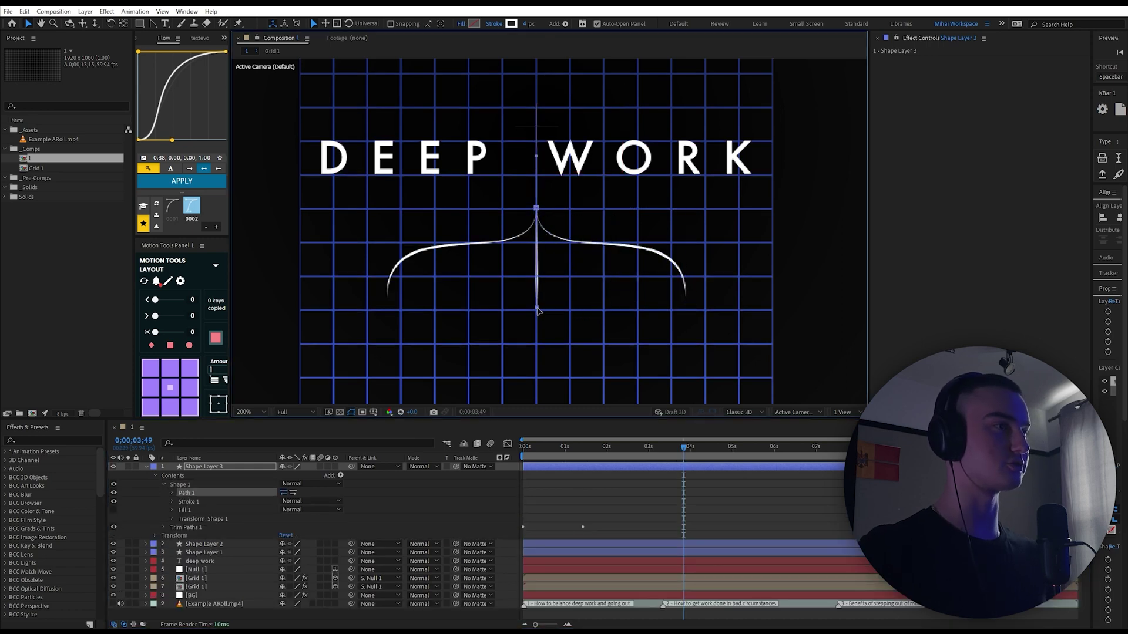
- Lower the left curve's bottom endpoint by about one grid cell, lengthen its handle upward, and select the right-hand curve's layer
scroll(538, 311, "up", 3)
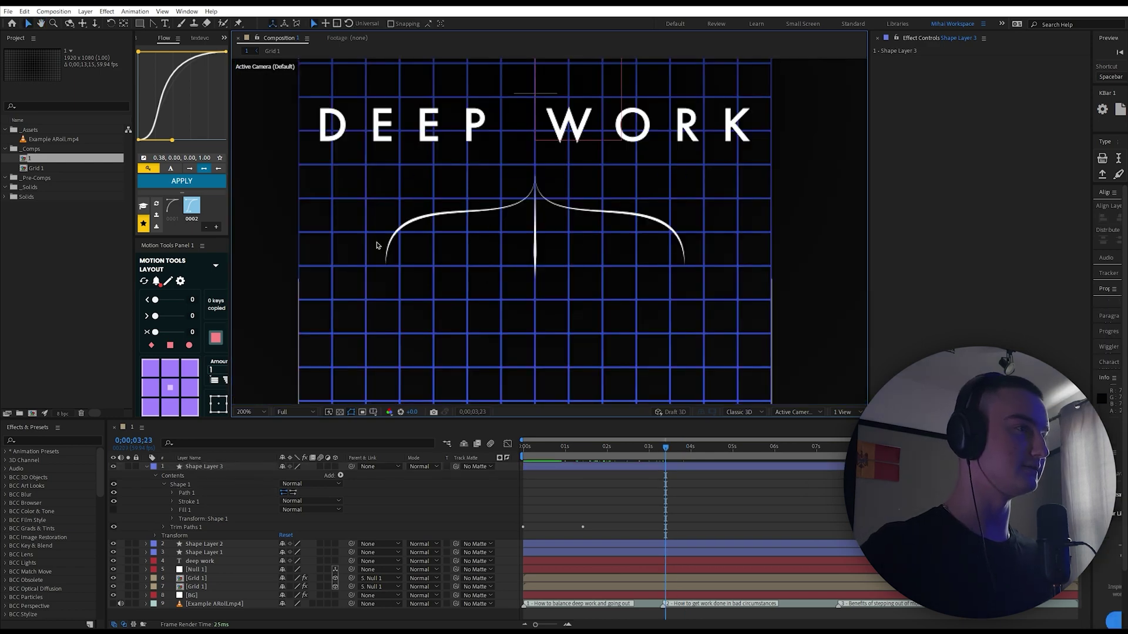
left_click(391, 236)
left_click(147, 553)
left_click(199, 493)
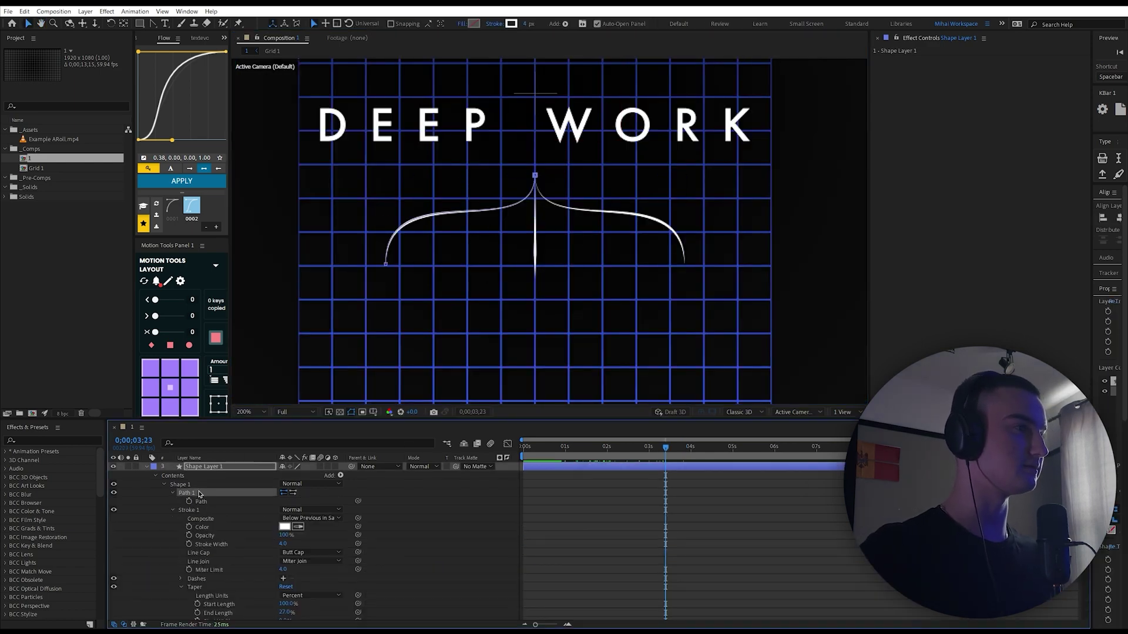
key("ctrl+v")
scroll(156, 508, "up", 3)
left_click(146, 554)
left_click(207, 545)
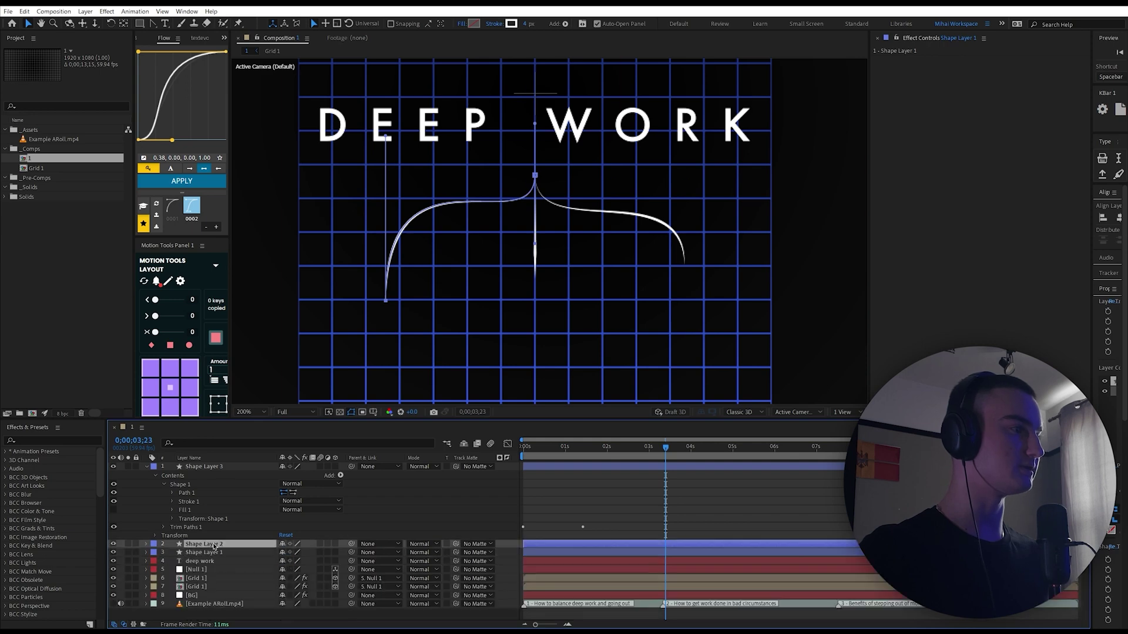
- Delete the right-hand curve and replace it with a horizontally flipped duplicate of the reshaped left curve
left_click(226, 468, "shift")
left_click(221, 544)
key("Delete")
key("ctrl+d")
right_click(221, 543)
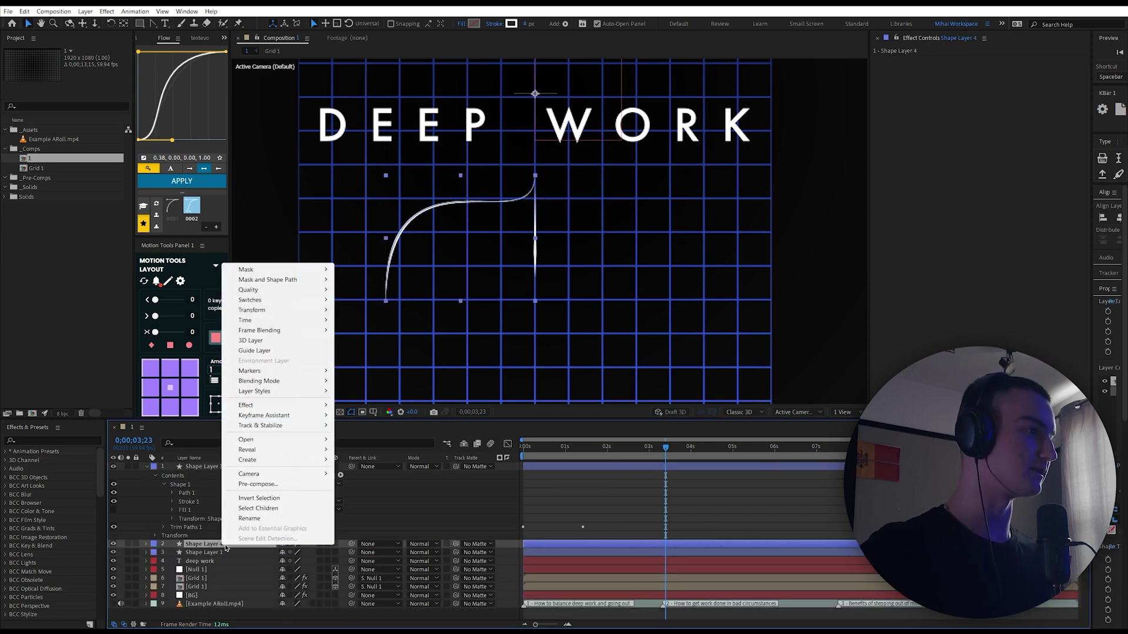
mouse_move(259, 310)
left_click(375, 388)
left_click(728, 531)
key("ctrl+z")
key("ctrl+z")
key("ctrl+z")
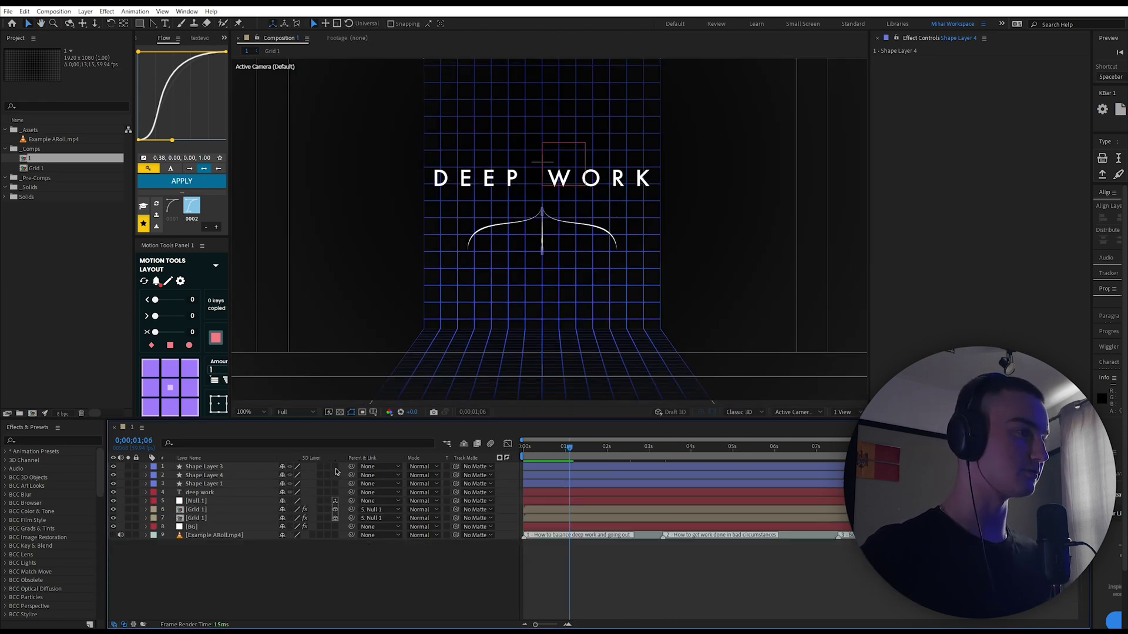
- Pre-compose the three curve shape layers into a new composition named Lines
left_click(218, 467)
left_click(219, 485, "shift")
key("ctrl+shift+c")
type("Lines")
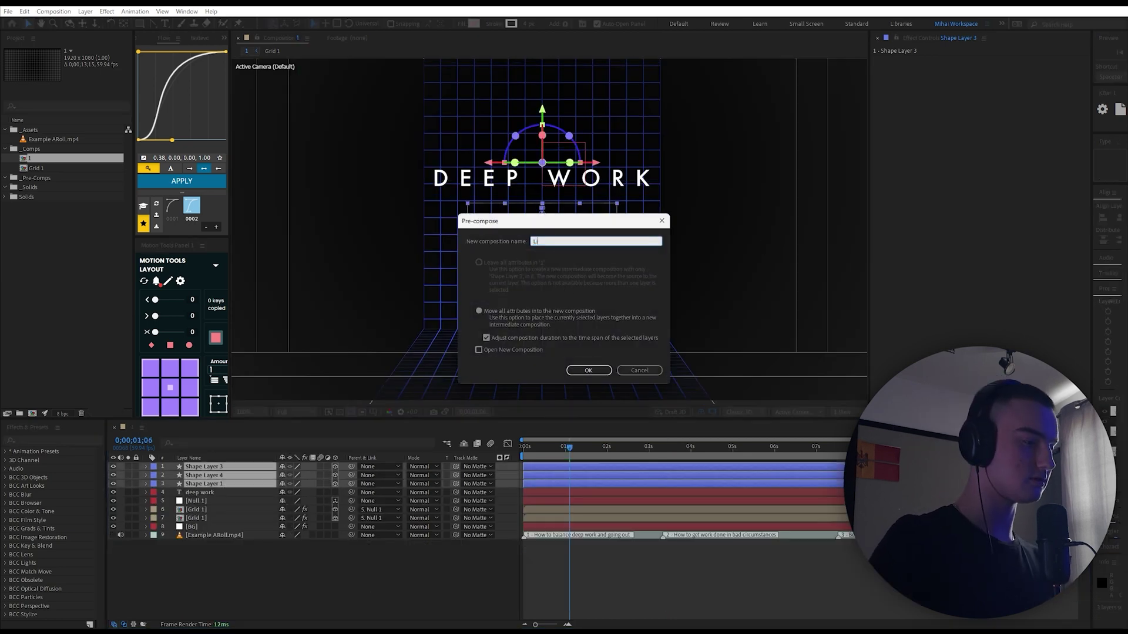
key("Return")
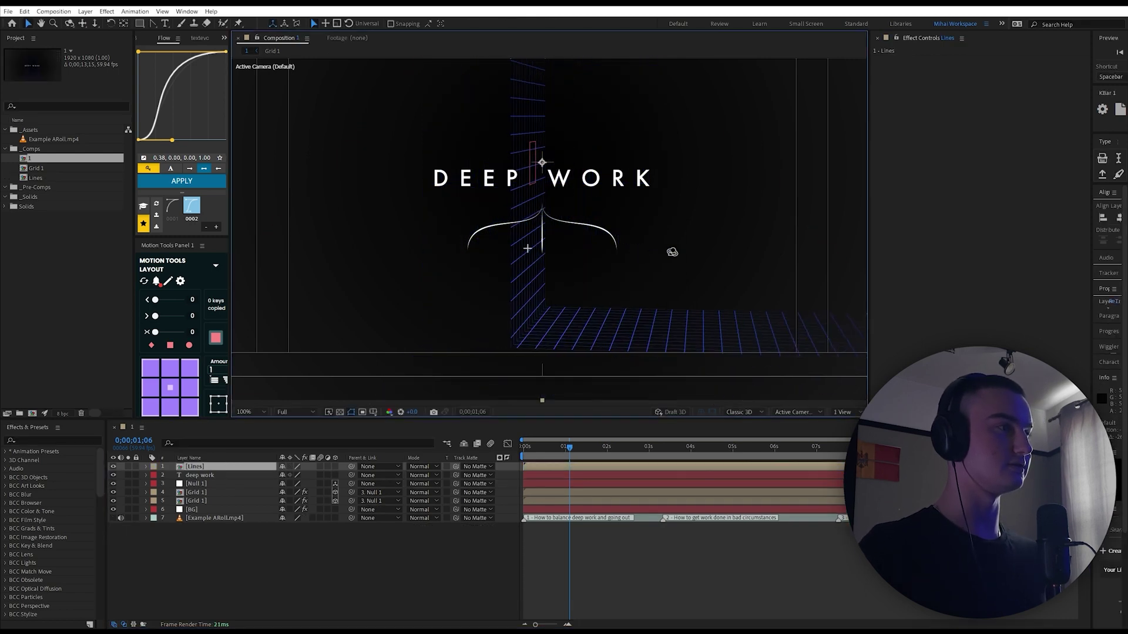
- Make the Lines and deep work layers 3D, check them by orbiting the view, and undo the orbit
left_click_drag(336, 475, 336, 467)
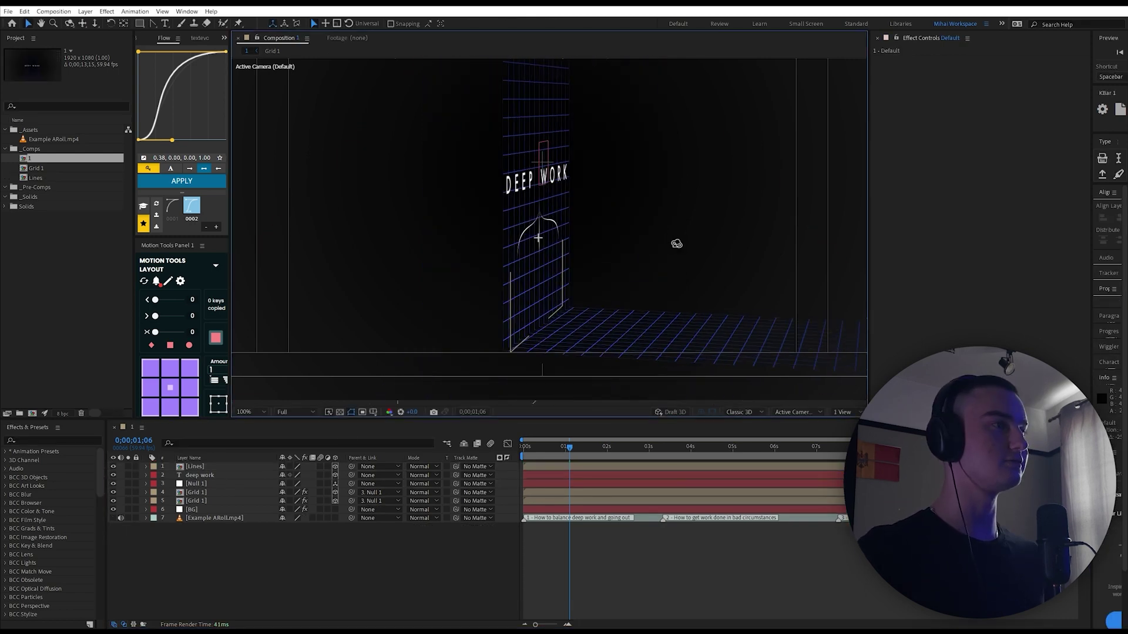
left_click_drag(675, 244, 734, 256)
key("ctrl+z")
key("ctrl+z")
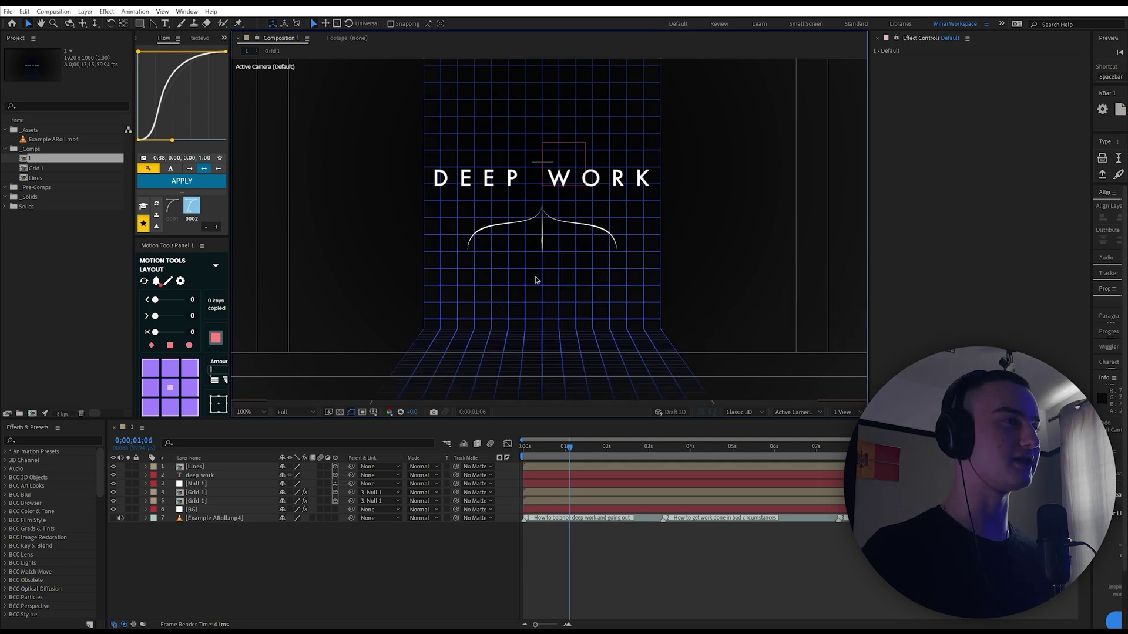
- Using a two-view layout with the Left view, move the Lines and deep work layers slightly toward the camera, off the grid wall
left_click(205, 467)
left_click(845, 412)
left_click(844, 433)
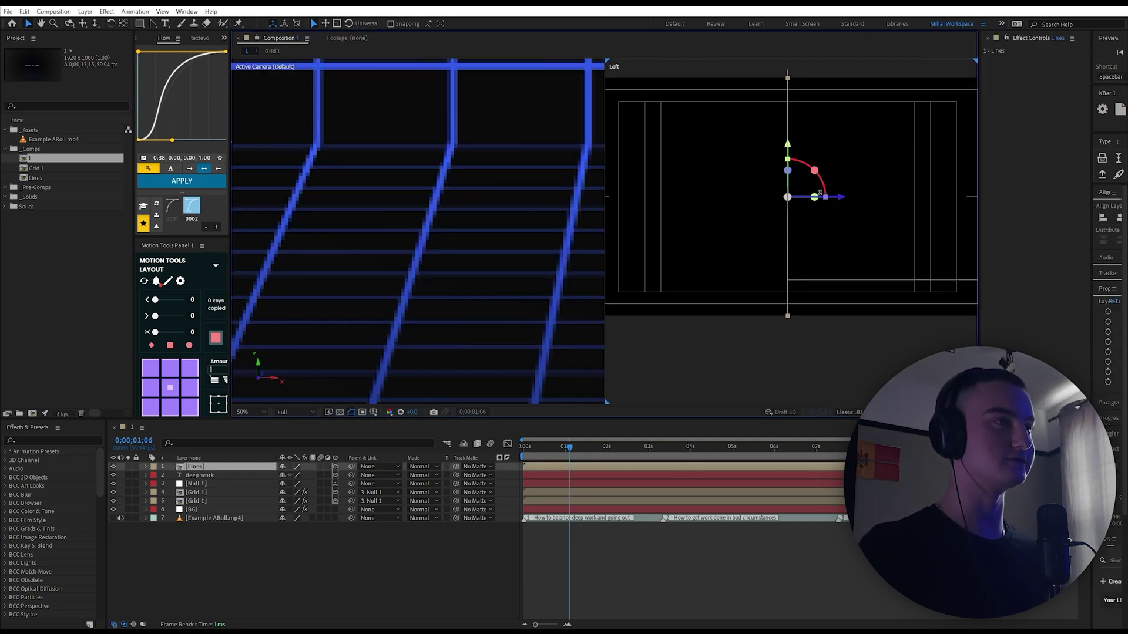
left_click(211, 475, "shift")
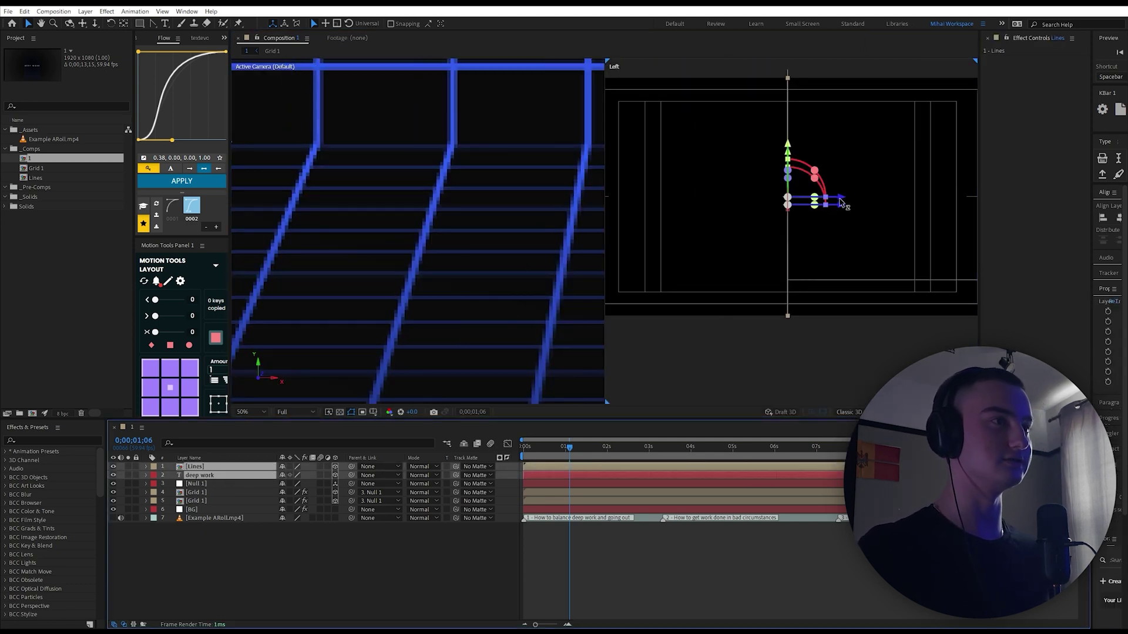
left_click_drag(843, 202, 863, 201)
scroll(478, 241, "down", 3)
left_click_drag(477, 124, 449, 218)
left_click_drag(421, 222, 451, 222)
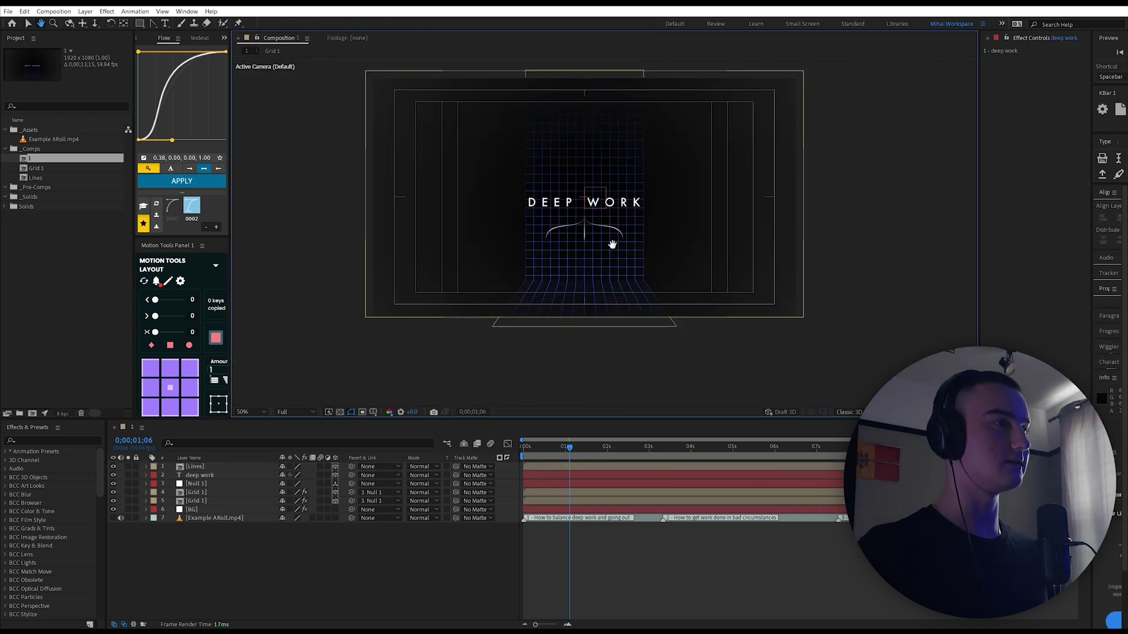
left_click_drag(611, 245, 600, 255)
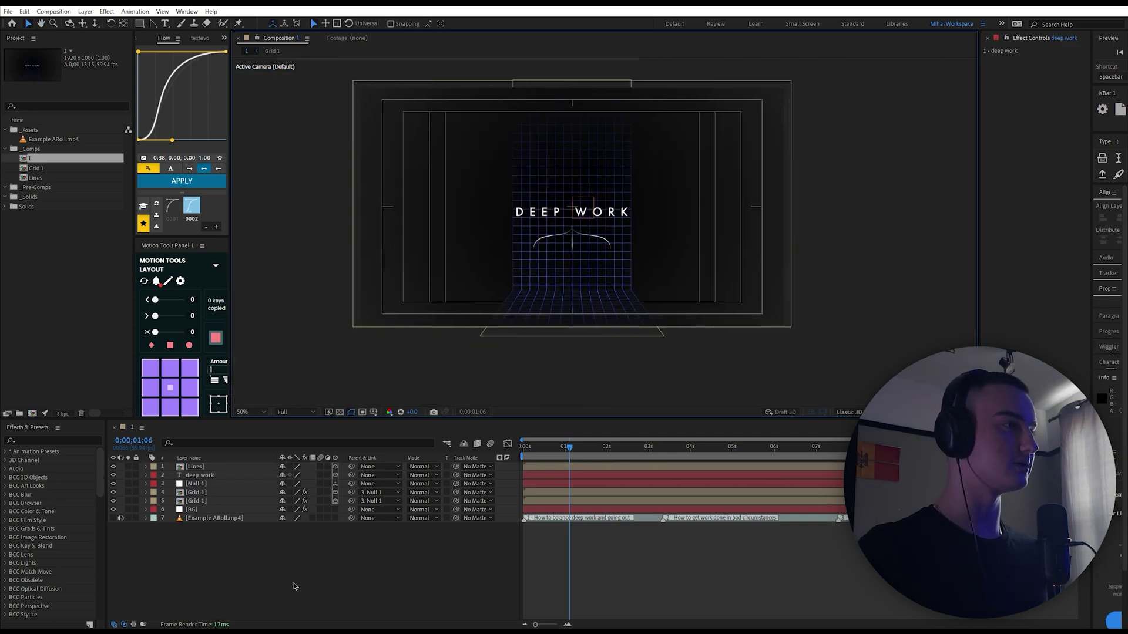
- Create a new 1920 x 1080 solid called Element and rename its layer to 3D 1
right_click(209, 560)
mouse_move(278, 446)
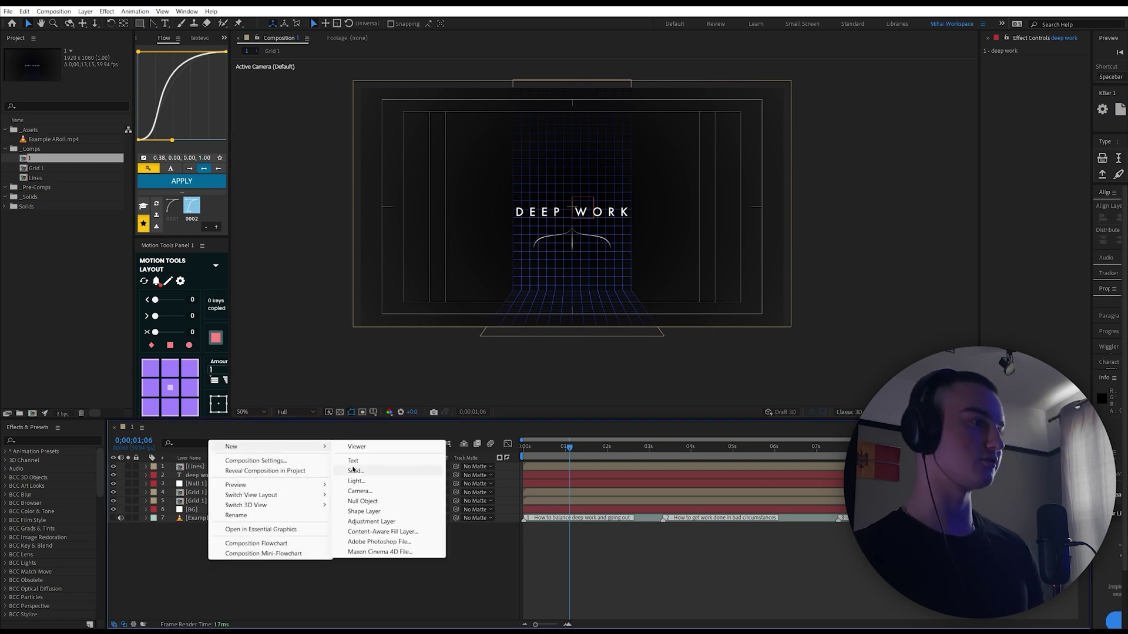
left_click(352, 457)
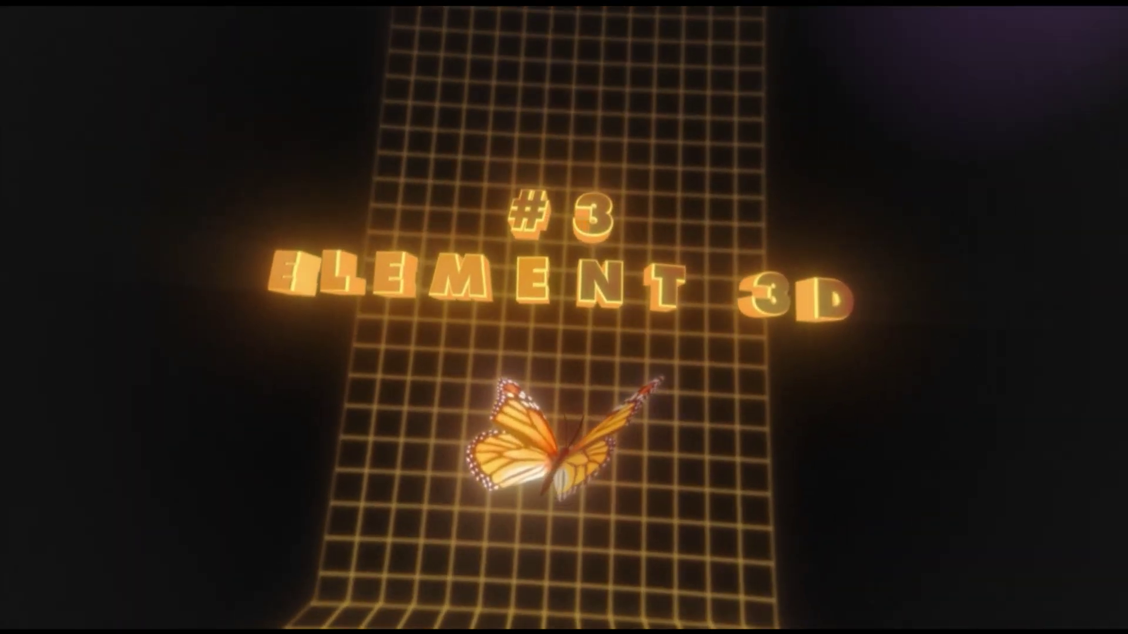
type("Element")
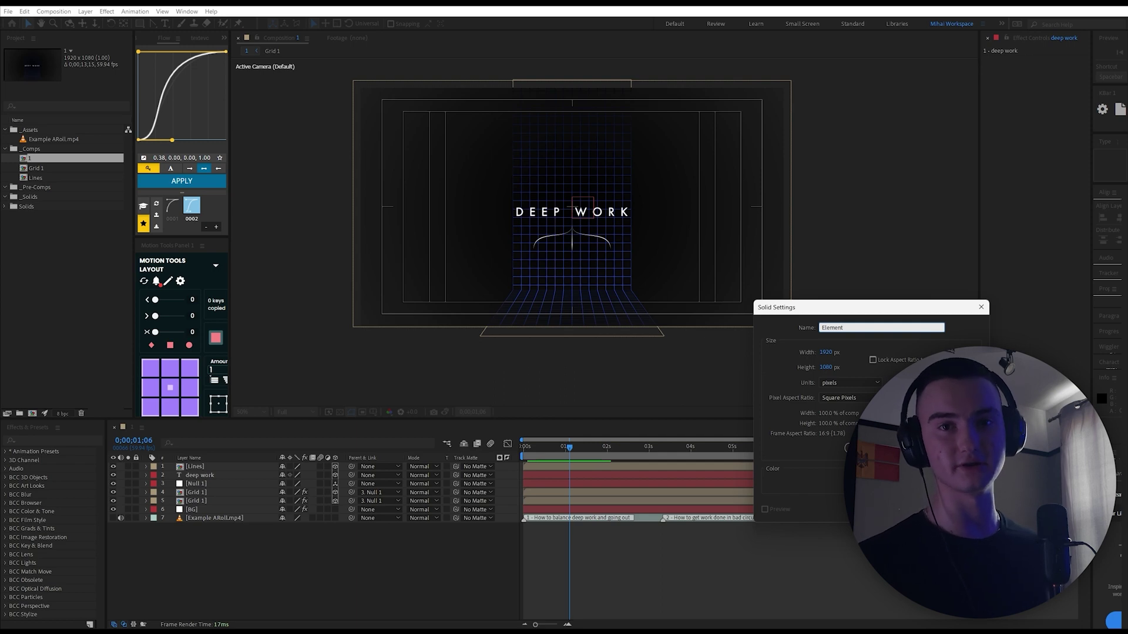
key("Return")
key("ctrl+space")
key("Escape")
key("Return")
type("3D 1")
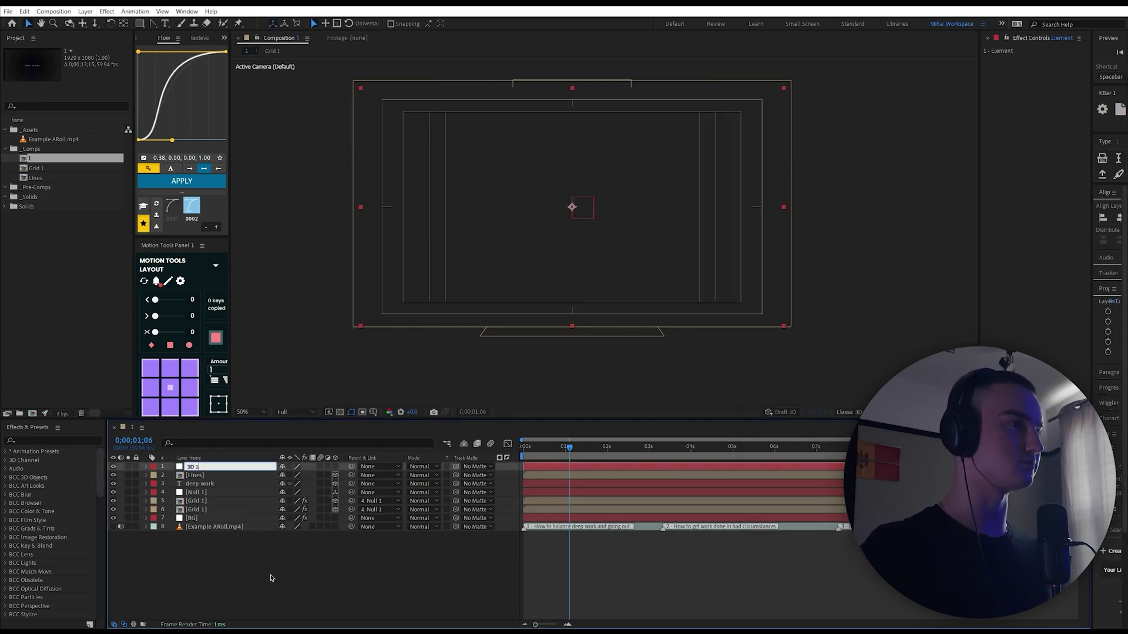
left_click(307, 554)
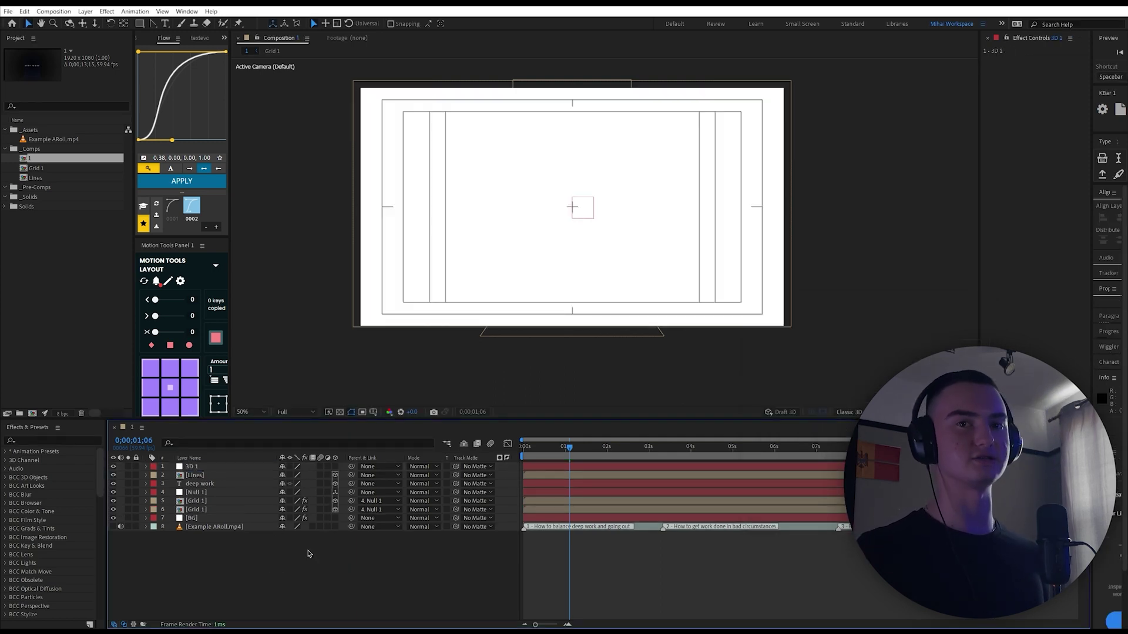
- Apply the Element effect to the 3D 1 layer and open its Scene Setup
left_click(203, 466)
key("ctrl+space")
type("element")
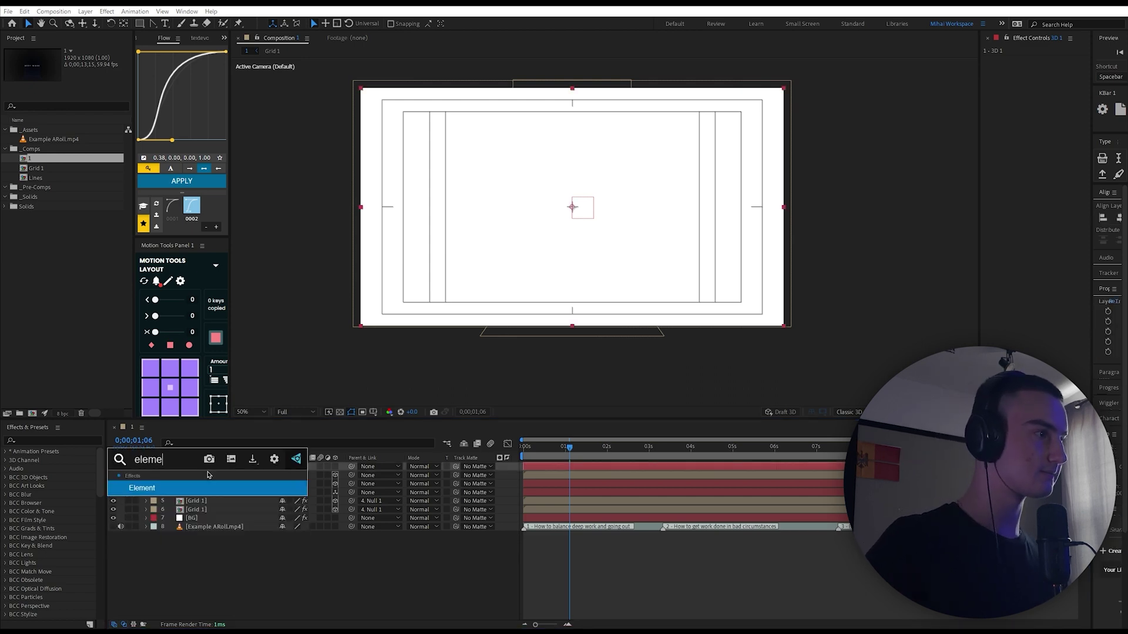
key("Return")
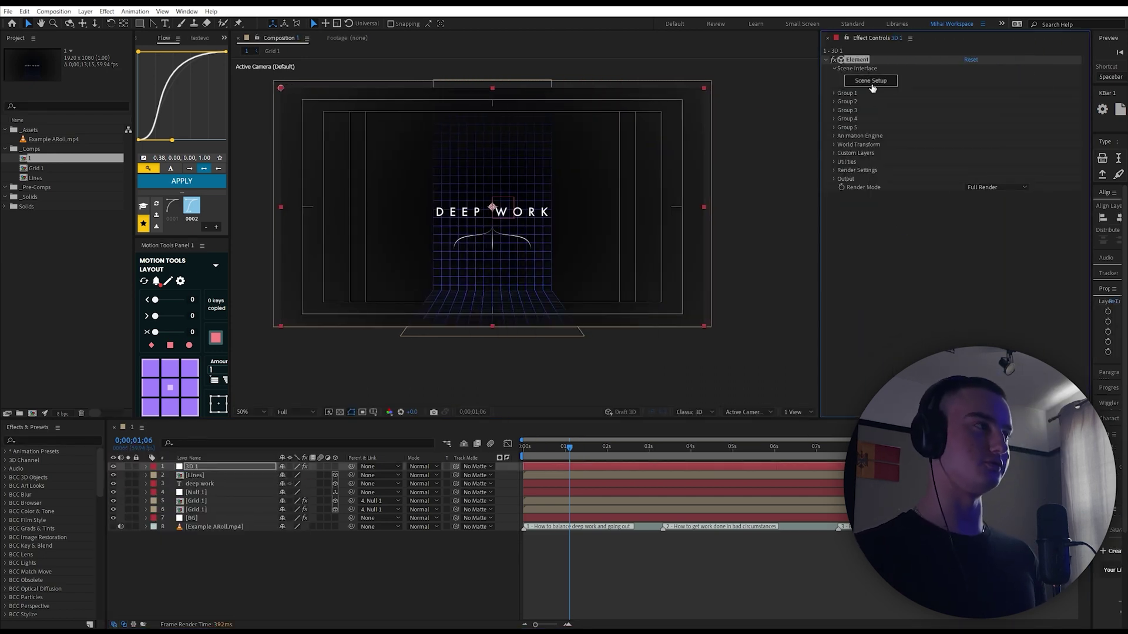
left_click(872, 85)
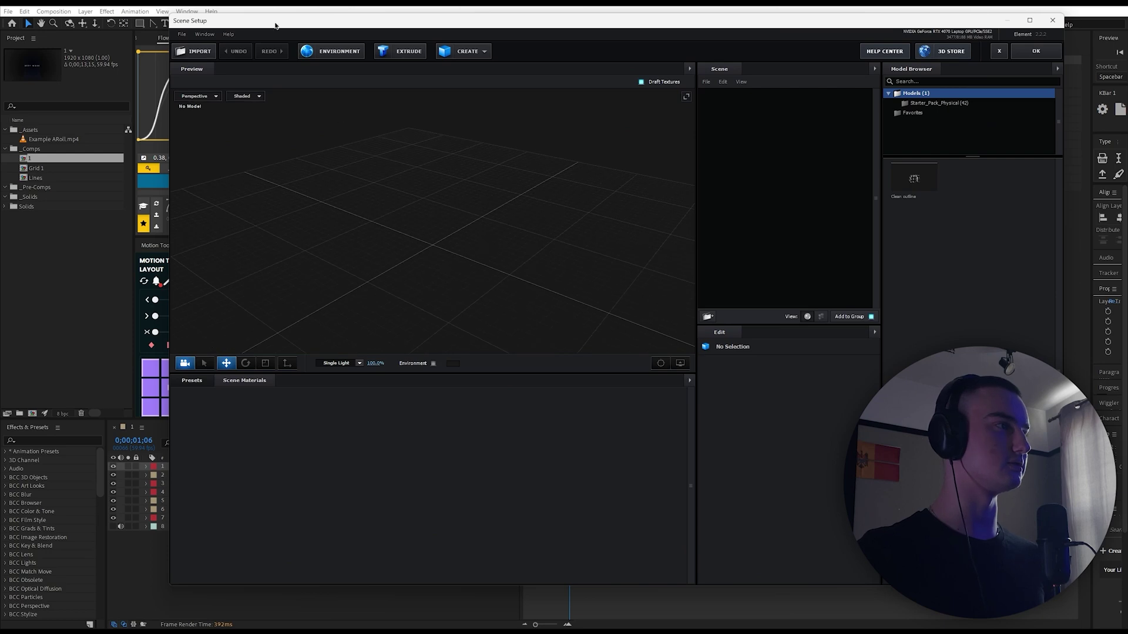
- Import the Book & JackAE.obj model with the default import preferences and inspect it from several angles
left_click(198, 51)
left_click(580, 399)
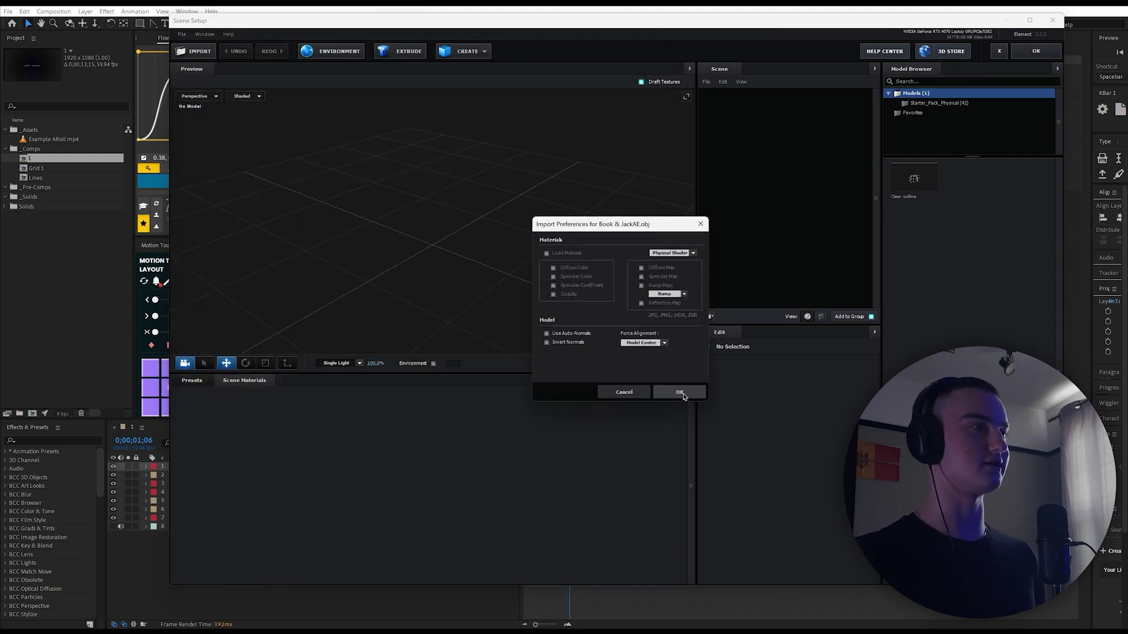
left_click(681, 393)
left_click_drag(474, 229, 541, 216)
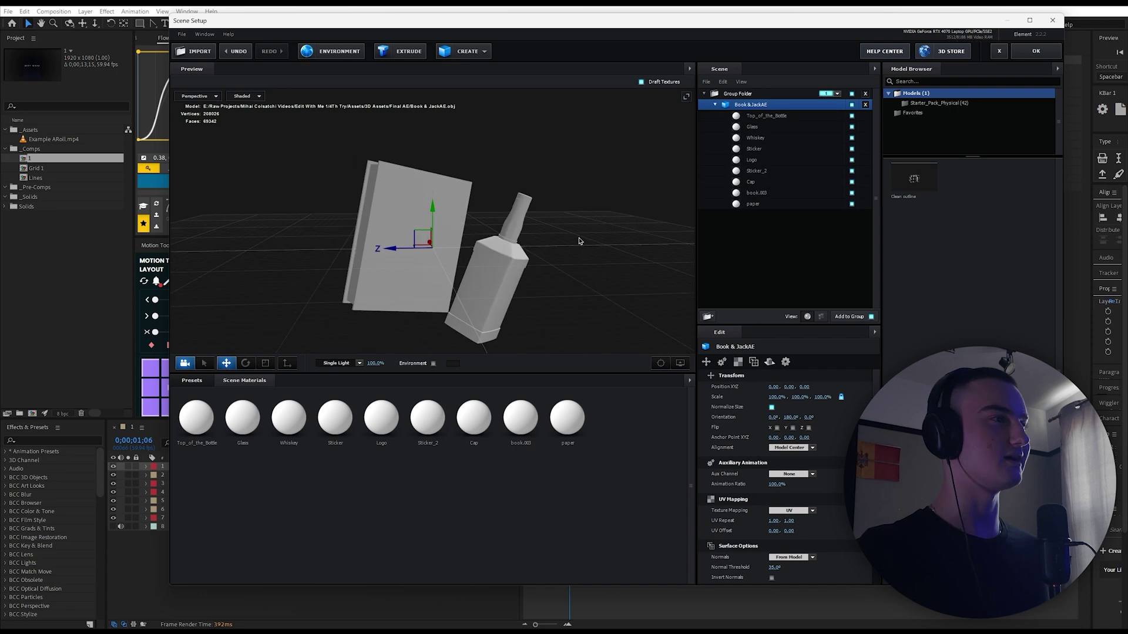
left_click_drag(580, 240, 591, 240)
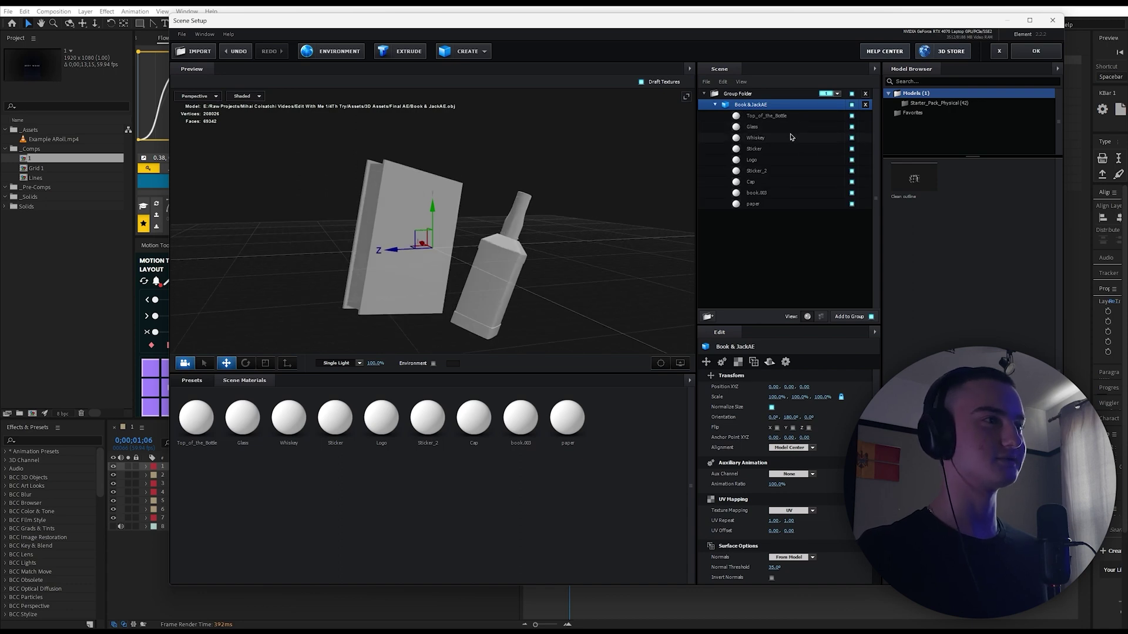
- Texture the bottle parts, with Black_Gloss on its top and cap, and load the Deep Work cover image as book.003's diffuse texture
left_click(787, 116)
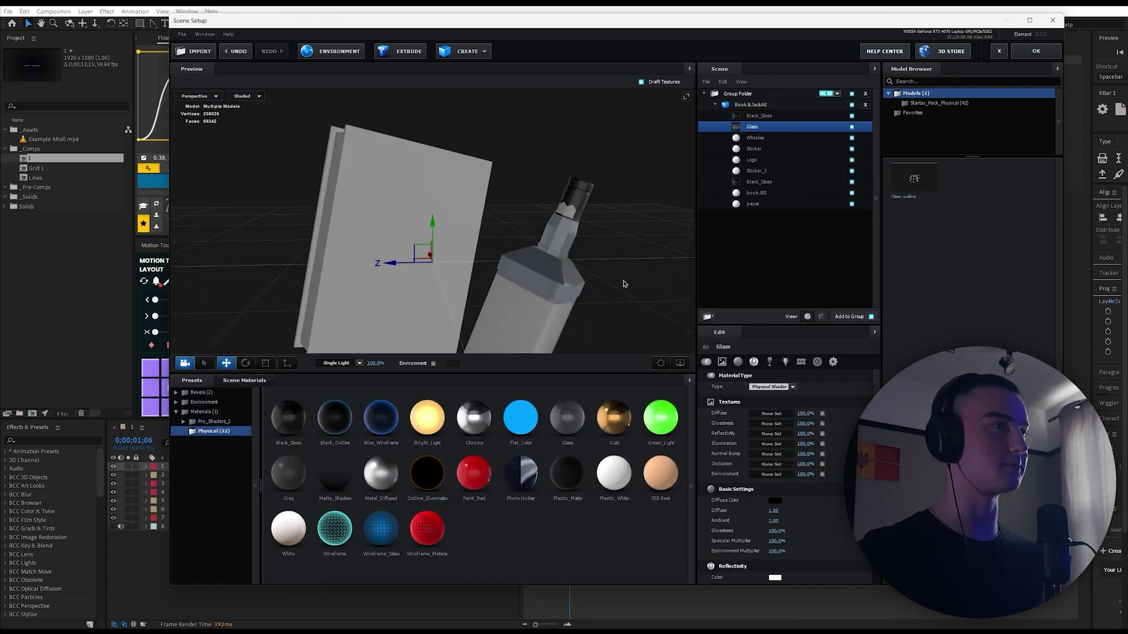
left_click_drag(625, 284, 815, 380)
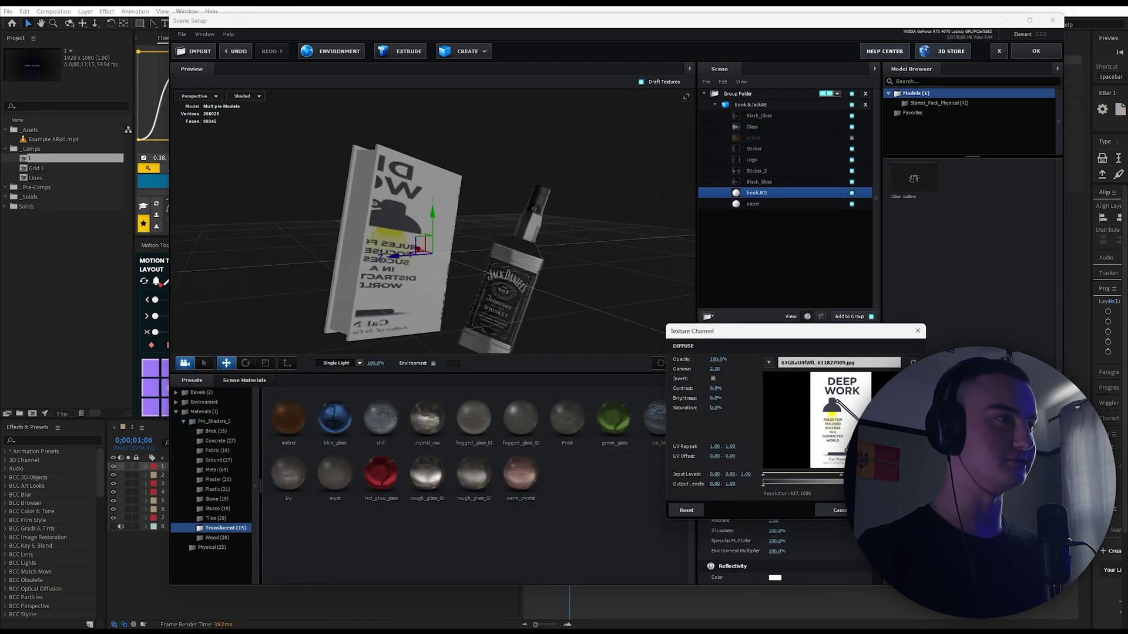
left_click(896, 509)
- Fit the cover image to the book with a horizontal UV repeat of about -2.12 and offset of about -1.02, and accept the scene
left_click_drag(517, 282, 446, 321)
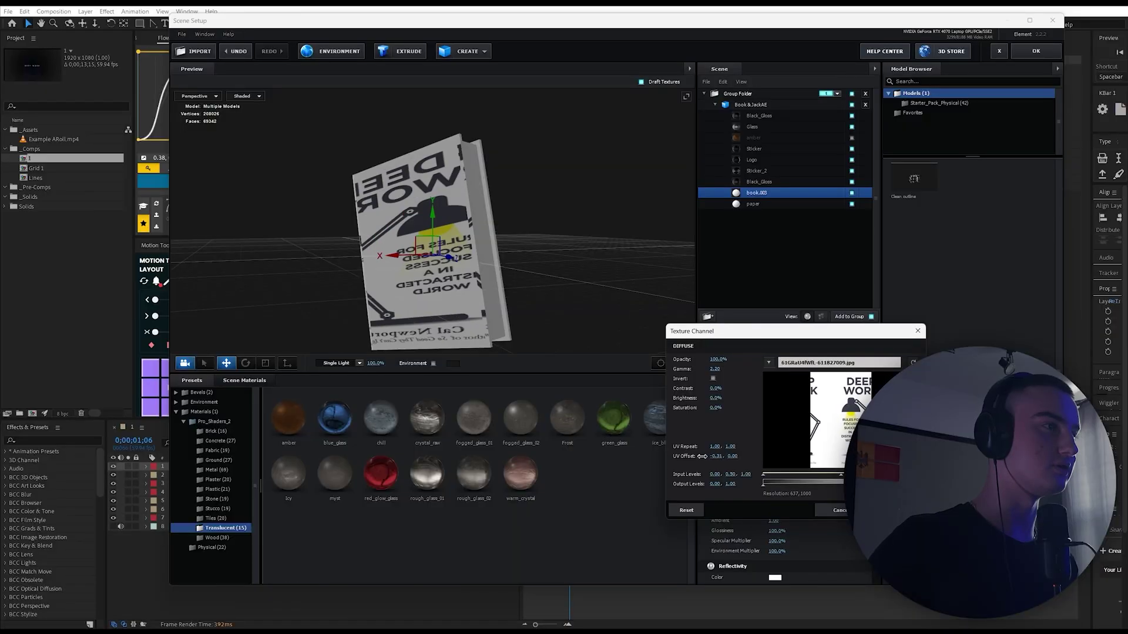
left_click_drag(702, 457, 582, 447)
type("0")
key("Return")
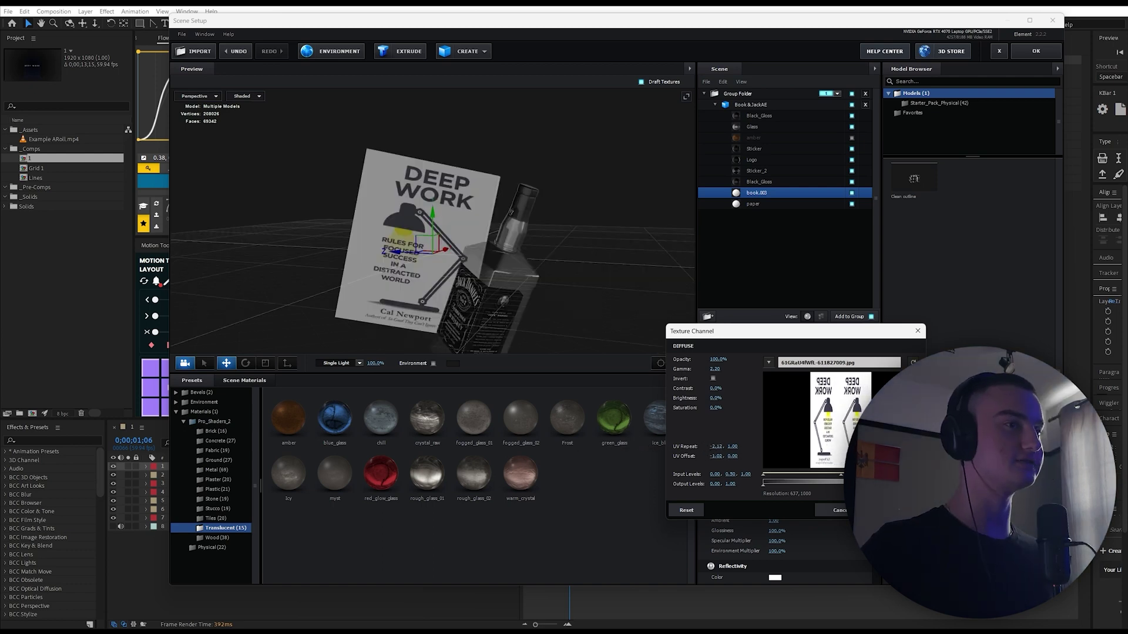
left_click(894, 510)
left_click_drag(469, 293, 506, 294)
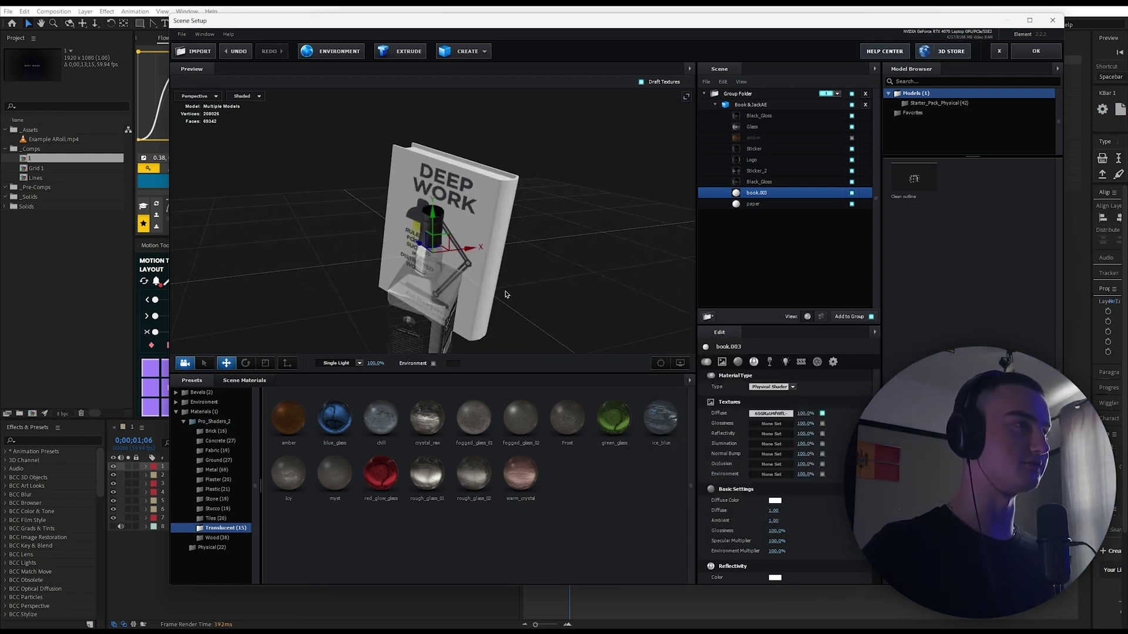
left_click_drag(506, 294, 464, 297)
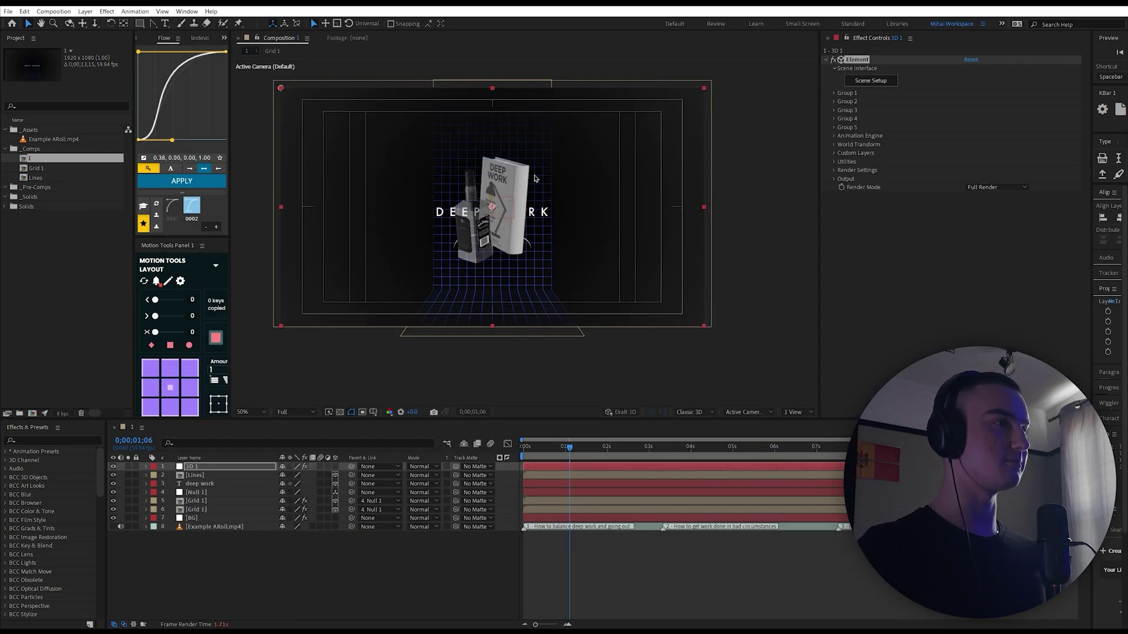
- Hide the 3D 1 layer and create a new solid named 3D 2
left_click_drag(535, 179, 566, 249)
key("ctrl+z")
left_click(113, 466)
right_click(312, 569)
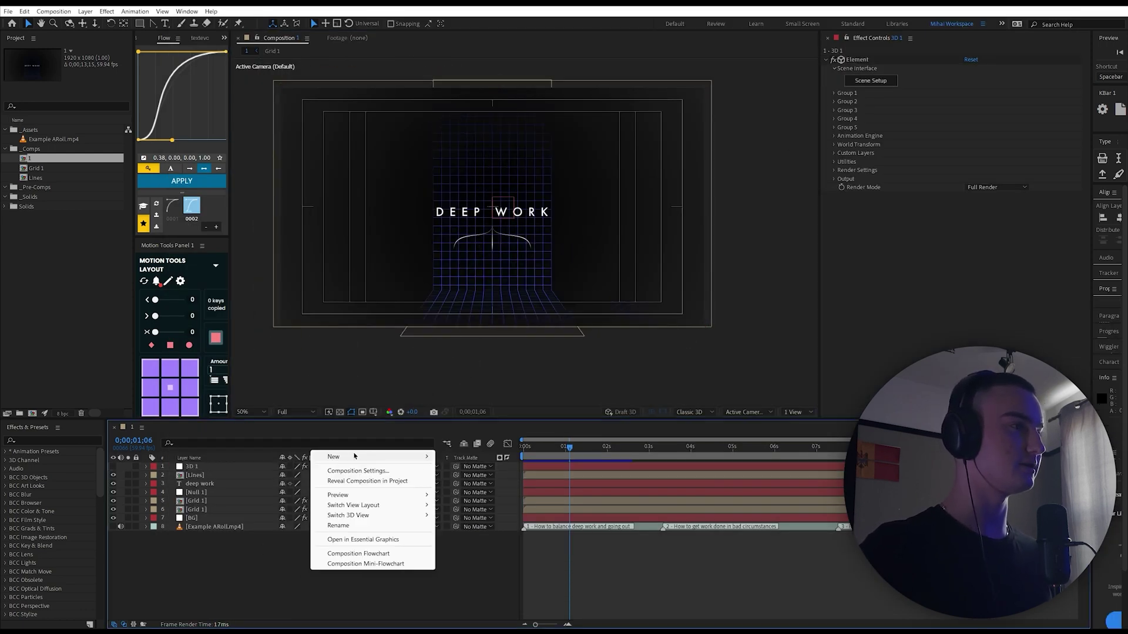
mouse_move(354, 456)
left_click(484, 468)
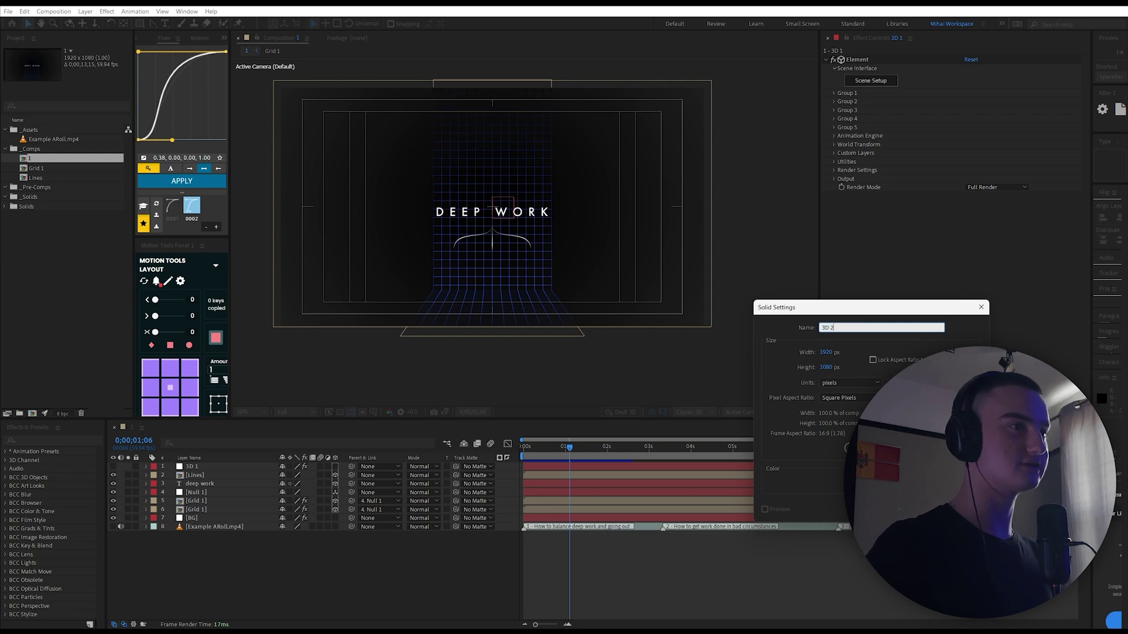
key("Return")
- Apply the Element effect to the 3D 2 layer and open its Scene Setup
key("ctrl+space")
type("LEEM")
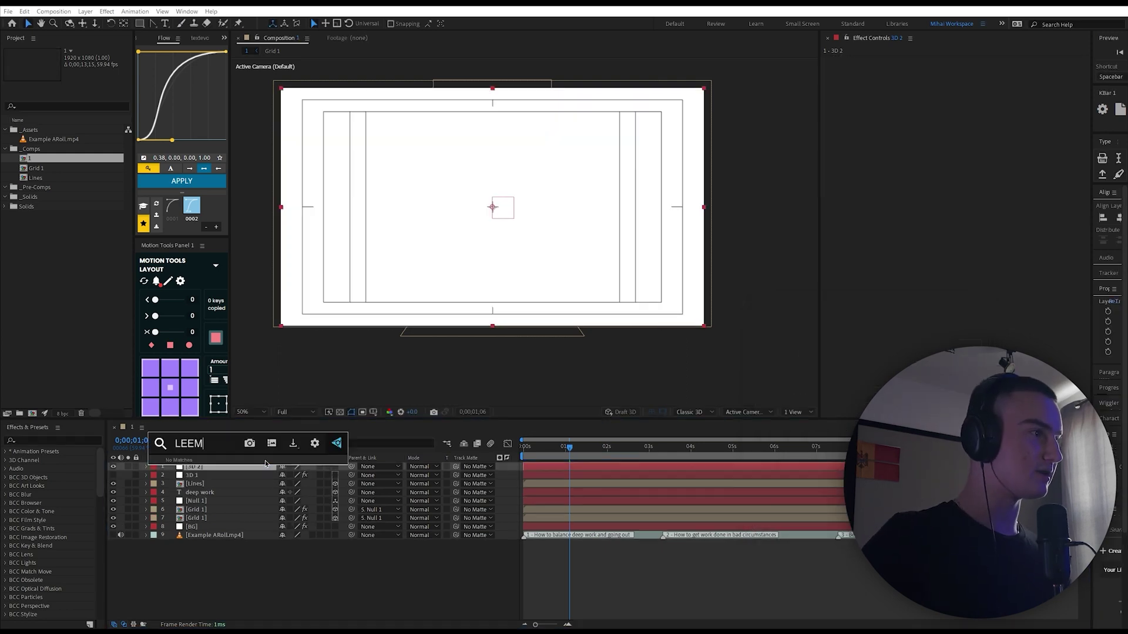
key("ctrl+a")
type("EL")
key("Return")
left_click(880, 82)
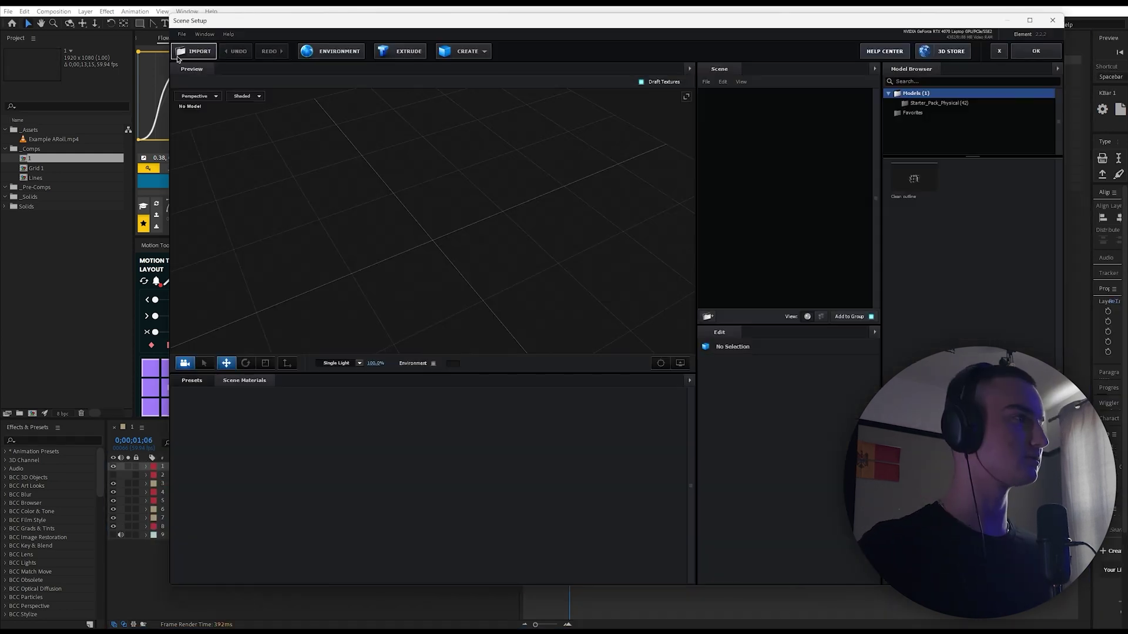
- Import a retro computer model into the 3D 2 scene, accept it, and set the preview resolution to Full
left_click(185, 53)
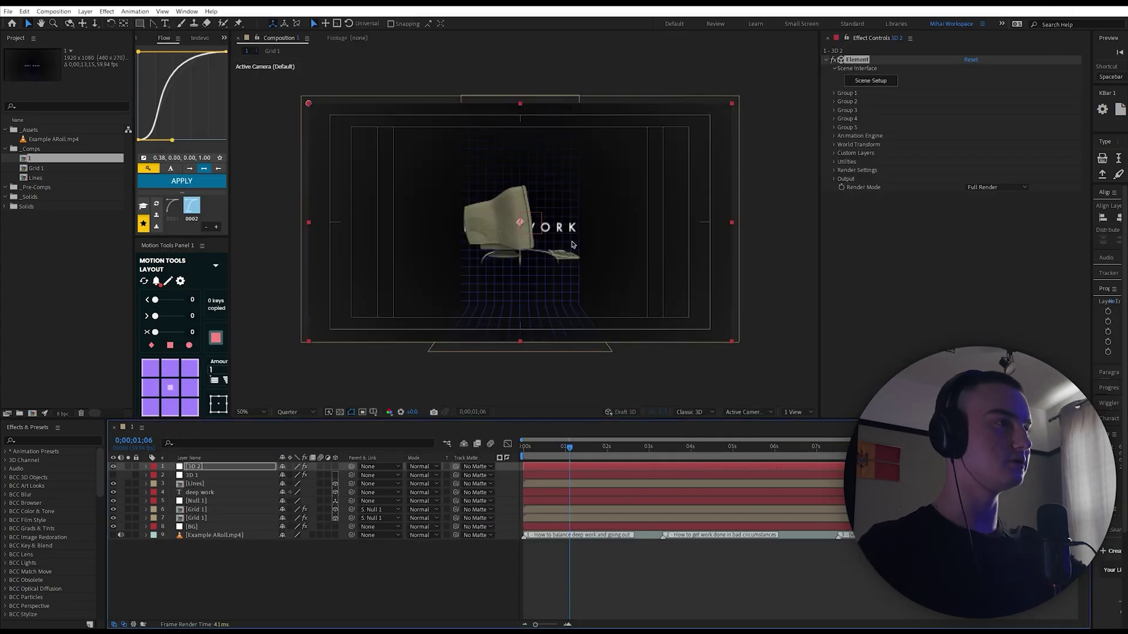
left_click(296, 411)
left_click(308, 439)
- Hide the 3D 2 layer, create a new solid called Element, and rename its layer to 3D 3
right_click(266, 466)
mouse_move(287, 470)
left_click(452, 494)
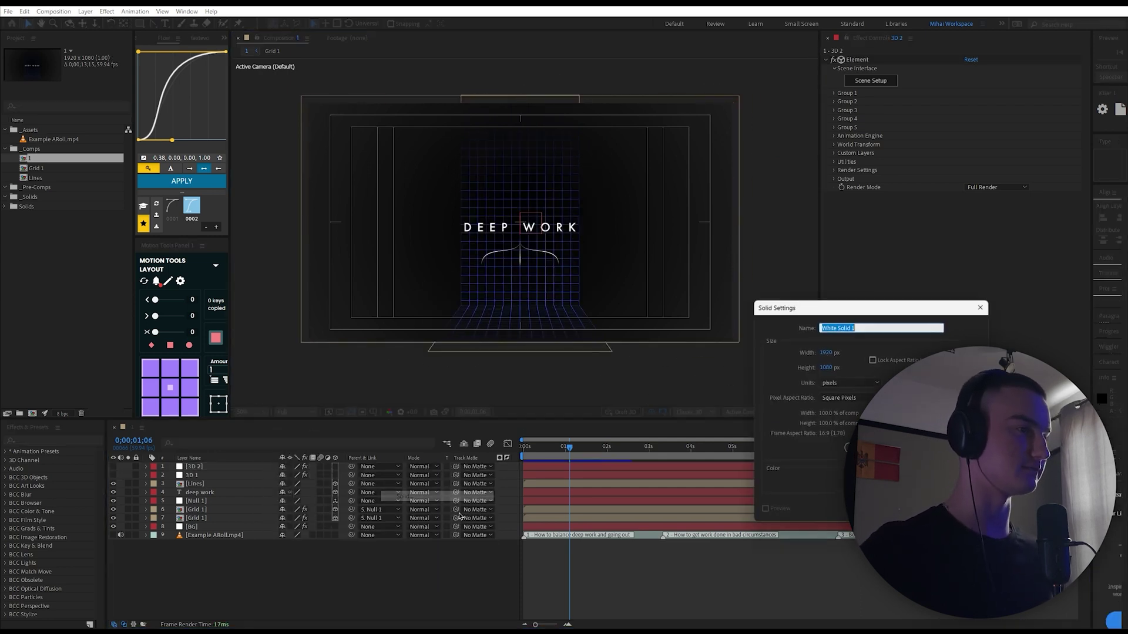
type("Element")
key("Return")
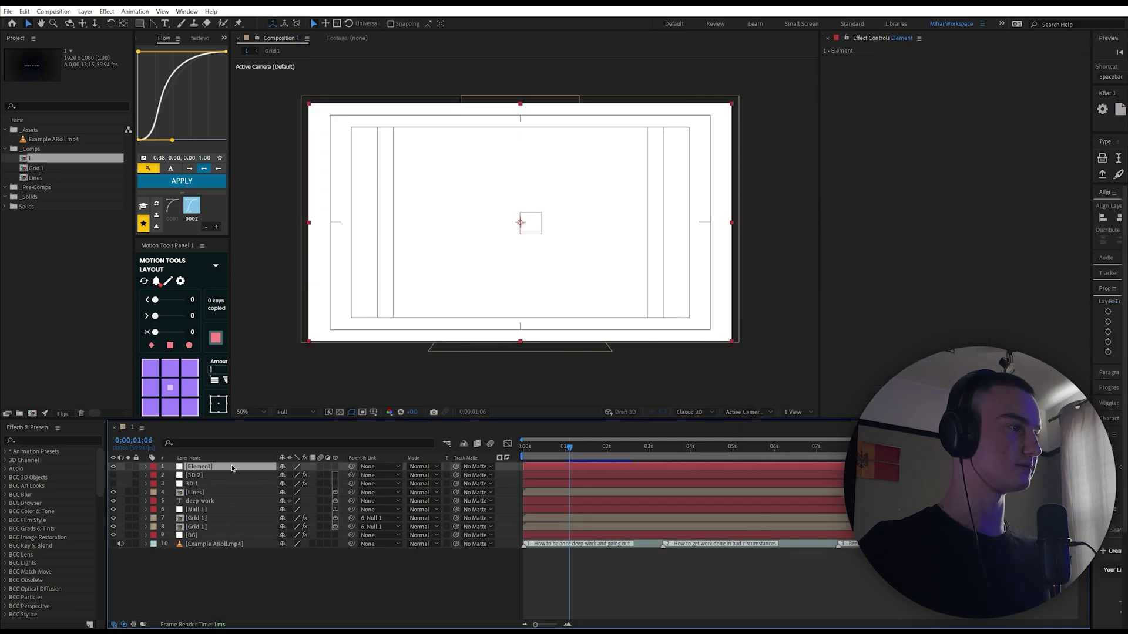
type("3D 3")
key("Return")
left_click(204, 468)
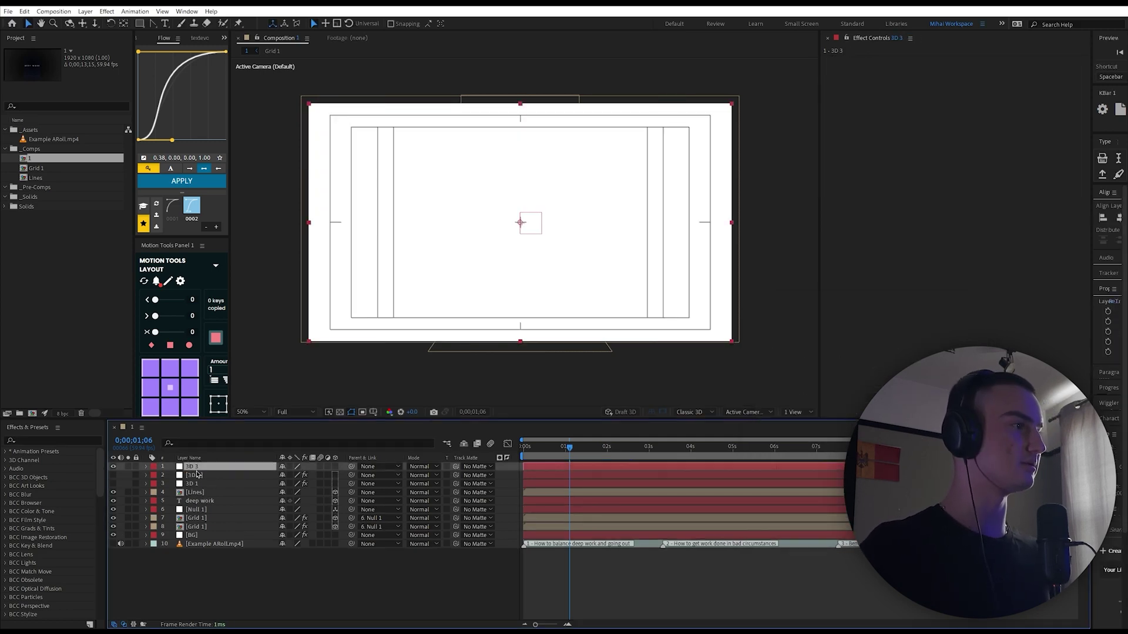
- Apply the Element effect to the 3D 3 layer and check its butterfly model with Draw Backfaces toggled off and back on
key("ctrl+space")
type("elem")
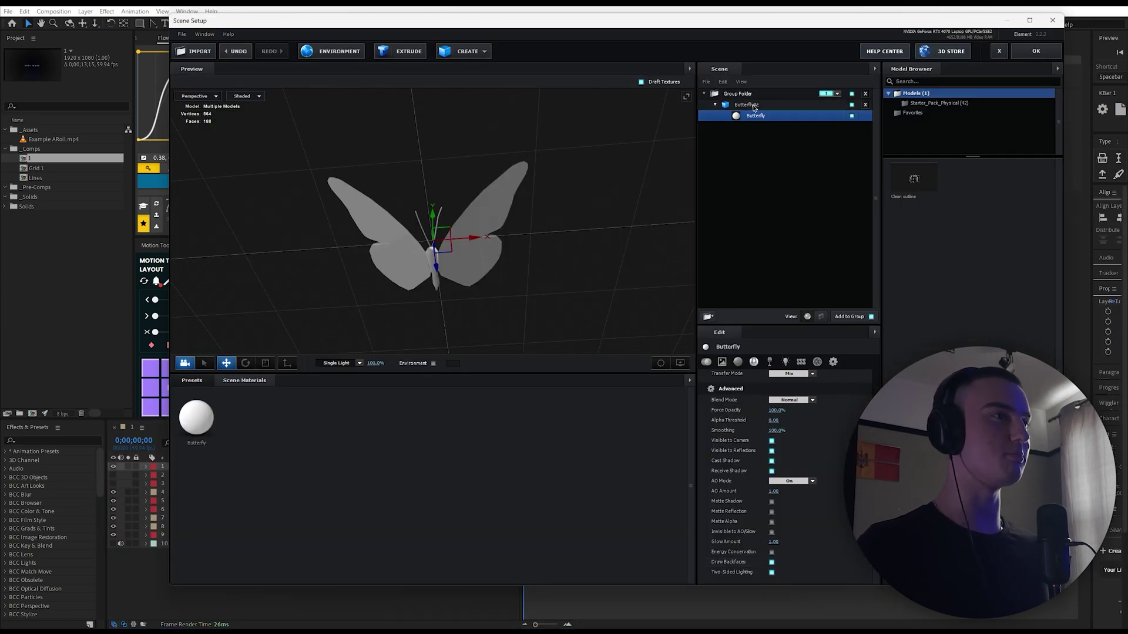
left_click_drag(486, 230, 538, 138)
left_click(772, 563)
mouse_move(557, 226)
left_mouse_down()
mouse_move(566, 318)
mouse_move(569, 232)
mouse_move(644, 307)
left_mouse_up()
left_click(772, 563)
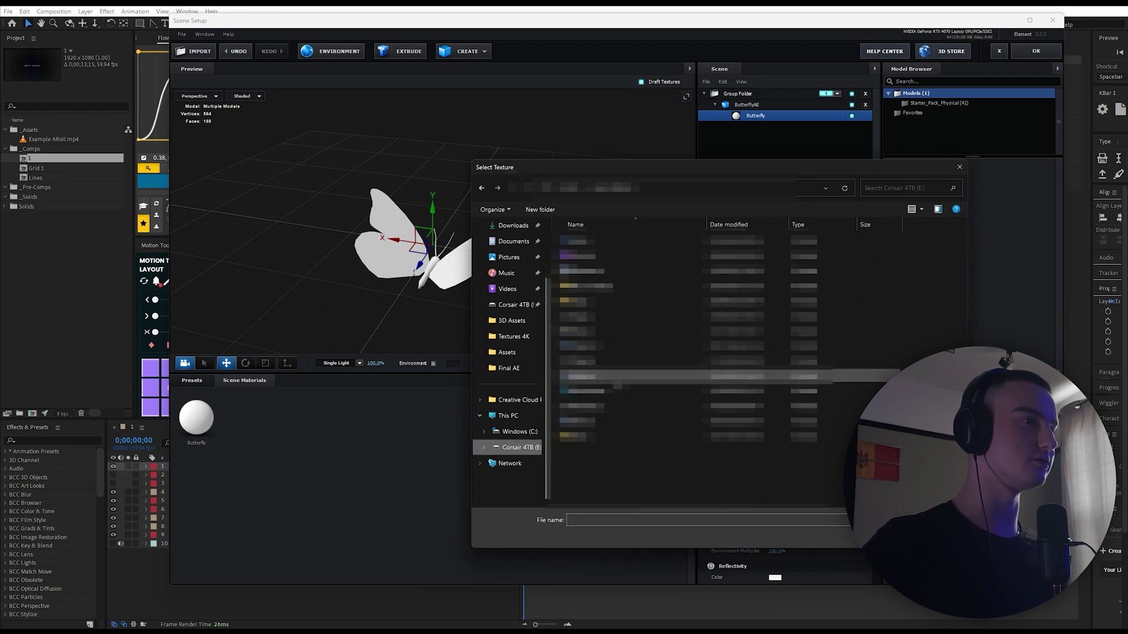
- Browse the project folders for the image to load as the butterfly material's diffuse texture
double_click(615, 387)
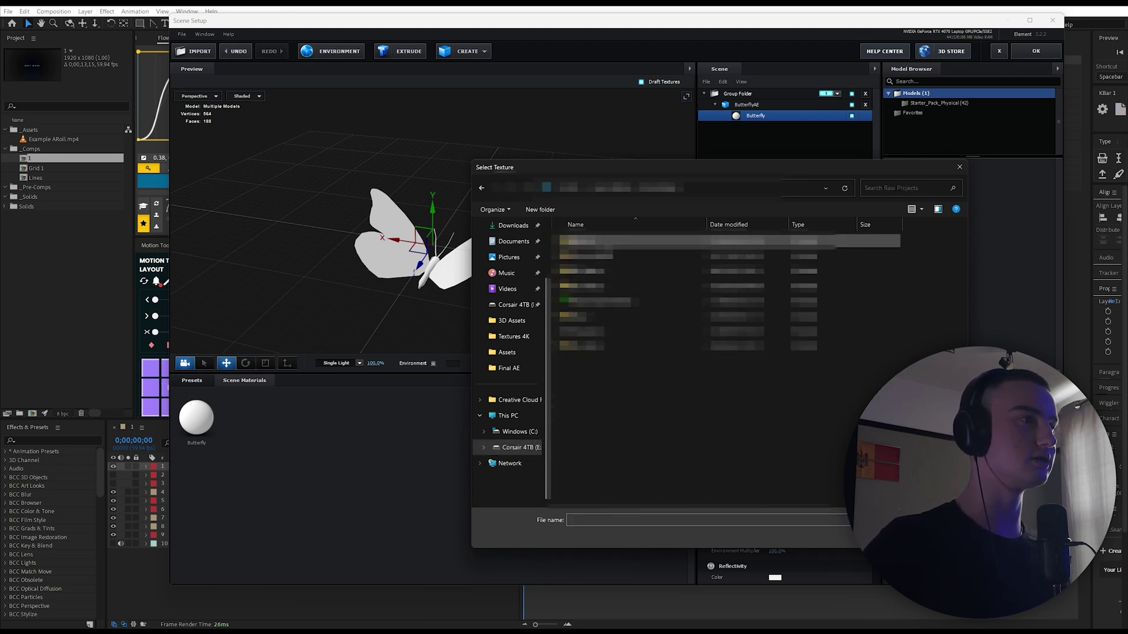
double_click(612, 303)
left_click_drag(668, 169, 347, 69)
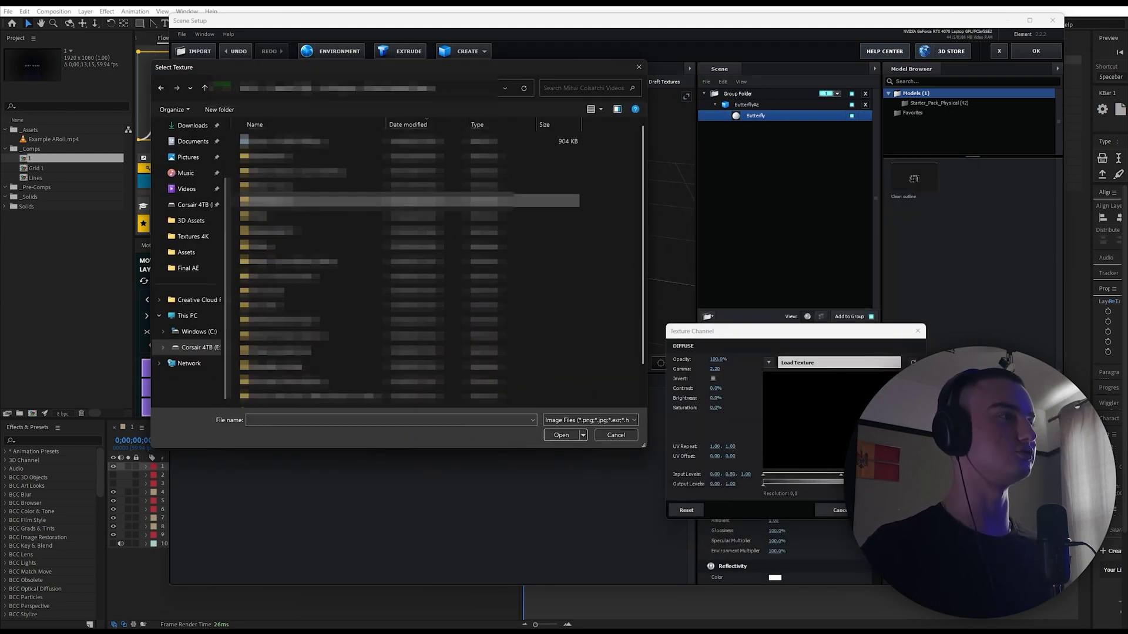
double_click(333, 157)
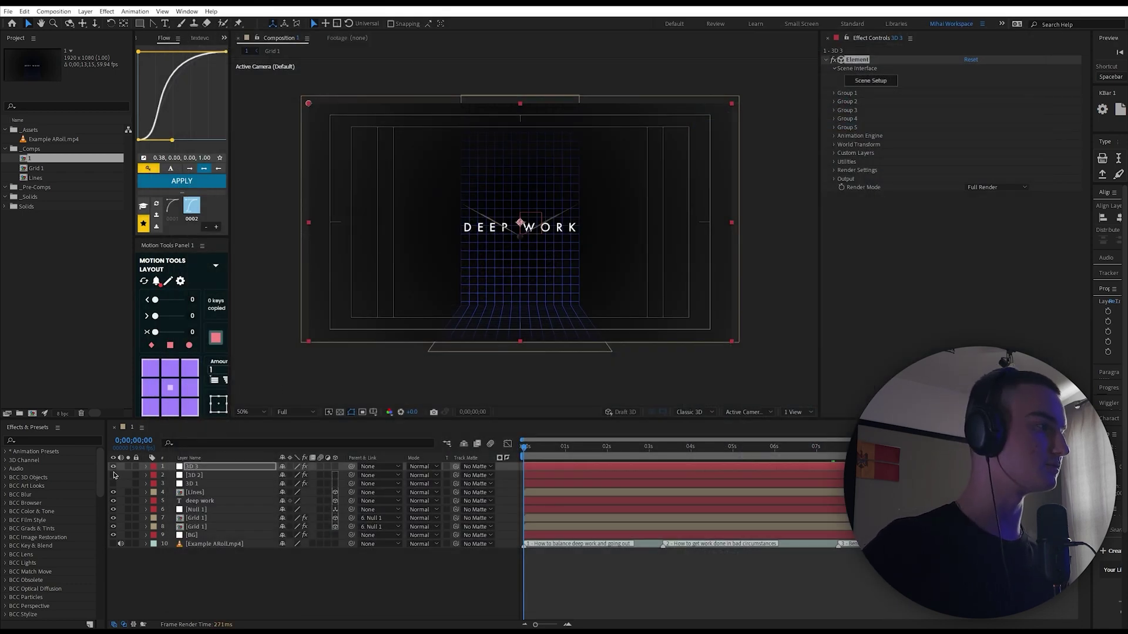
- Show the 3D 1 layer instead of 3D 2 and 3D 3, and create a null for its Element Group 1
left_click_drag(114, 474, 113, 475)
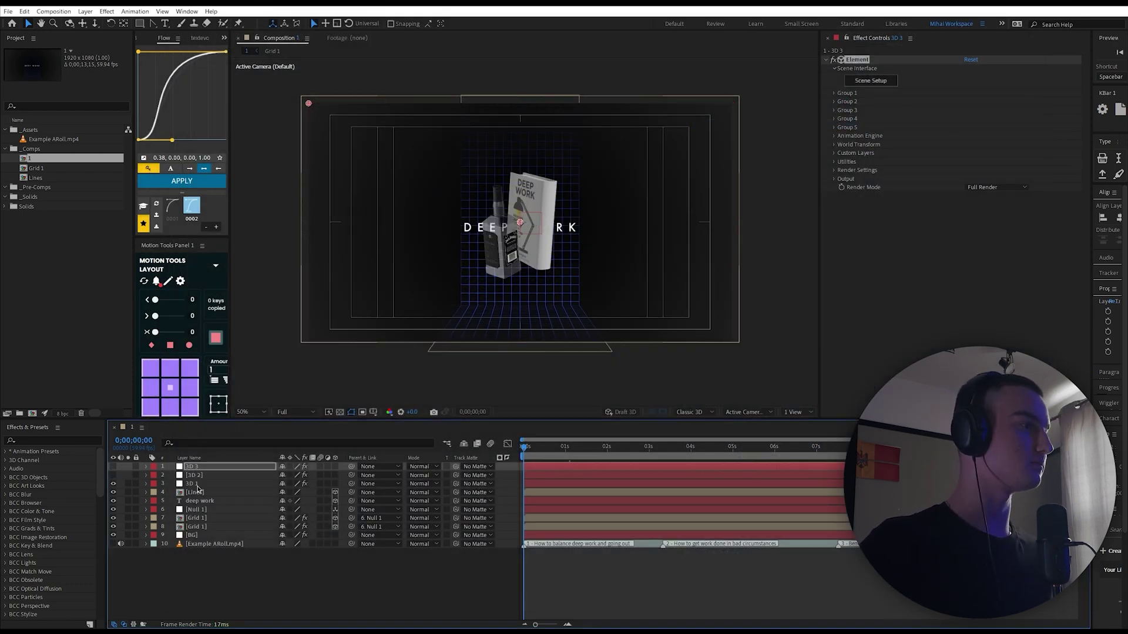
left_click(198, 485)
left_click(837, 95)
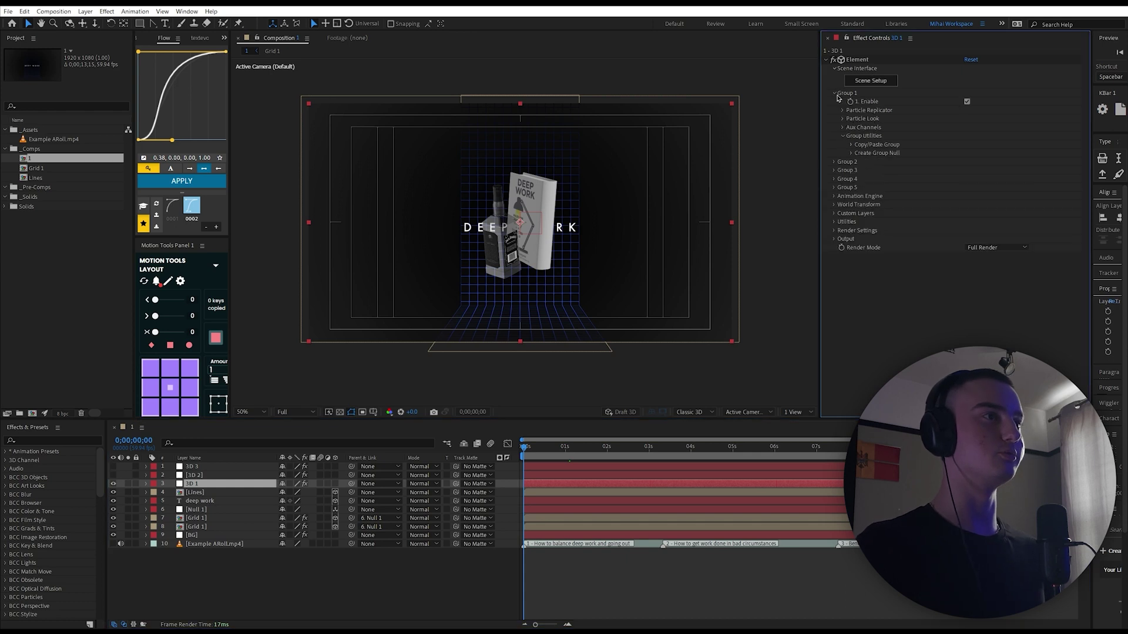
left_click(850, 154)
left_click(894, 169)
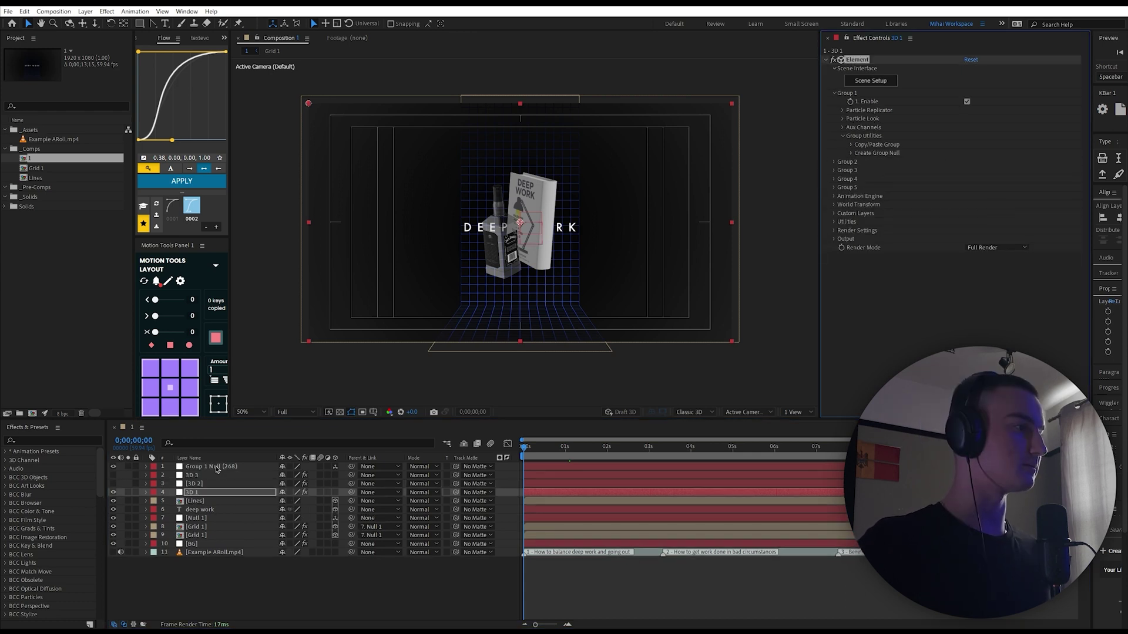
- Place the new group null directly above the 3D 1 layer and rename it 3D 1 Null
left_click_drag(213, 468, 206, 497)
key("Return")
type("3D 1")
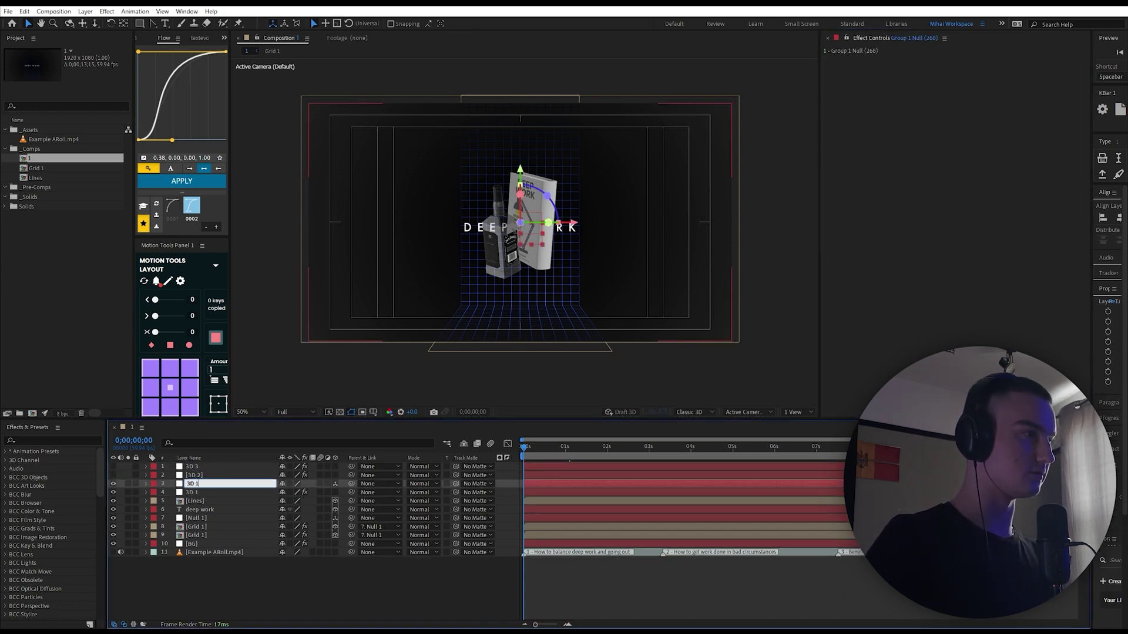
type(" Null")
key("Return")
- Move the 3D 1 Null down and left beneath the title, and reveal its Scale, Position and Rotation properties
scroll(536, 238, "up", 2)
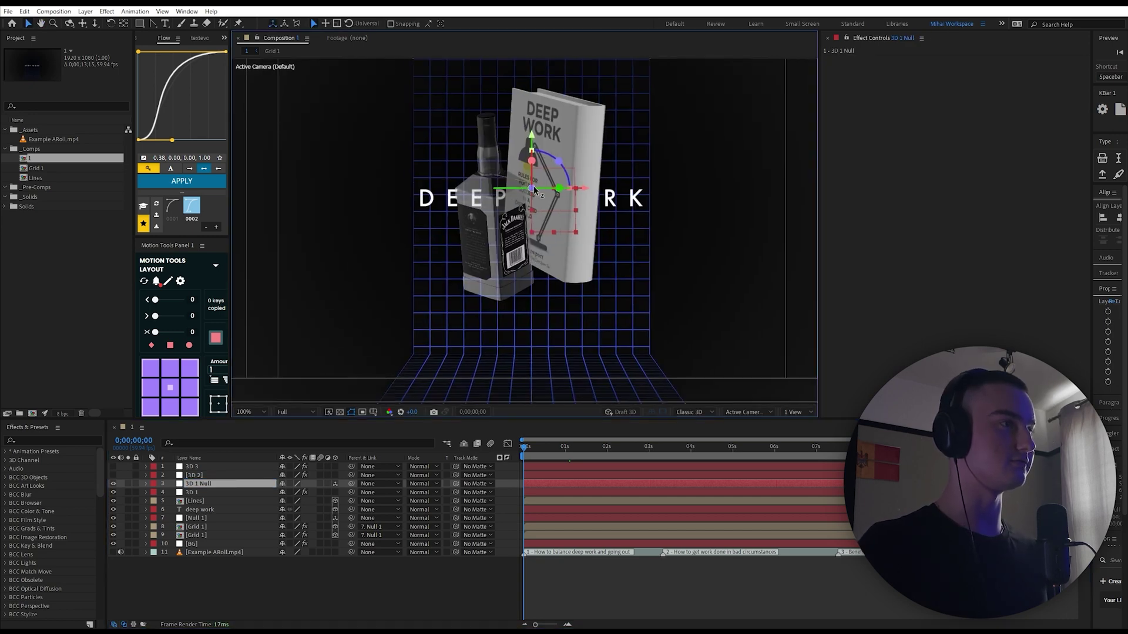
left_click_drag(531, 143, 519, 231)
key("s")
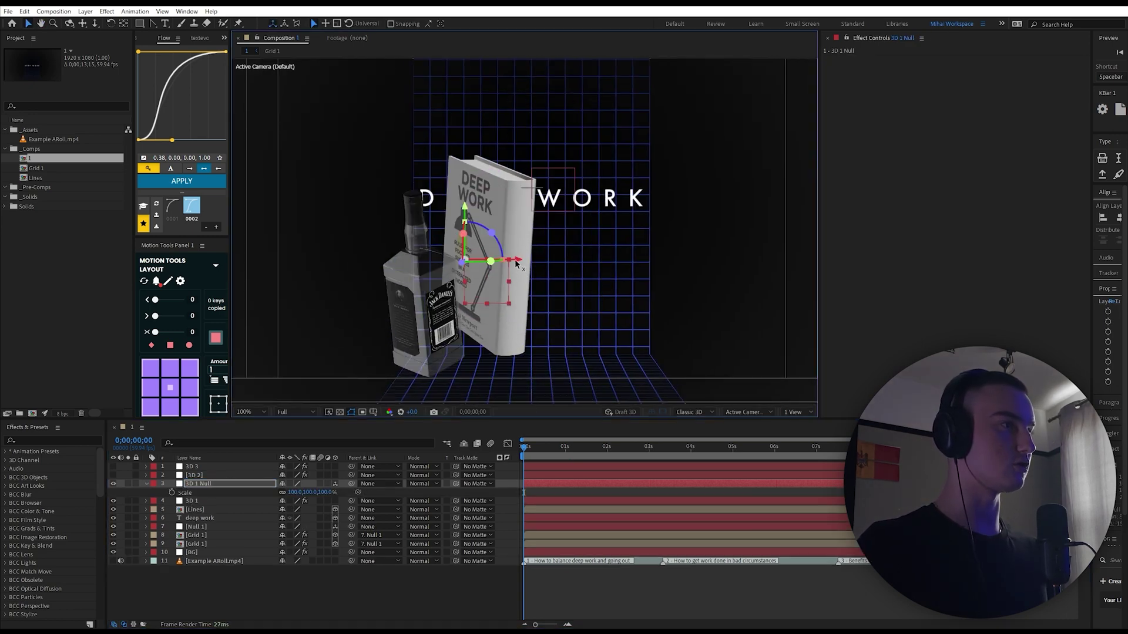
key("shift+p")
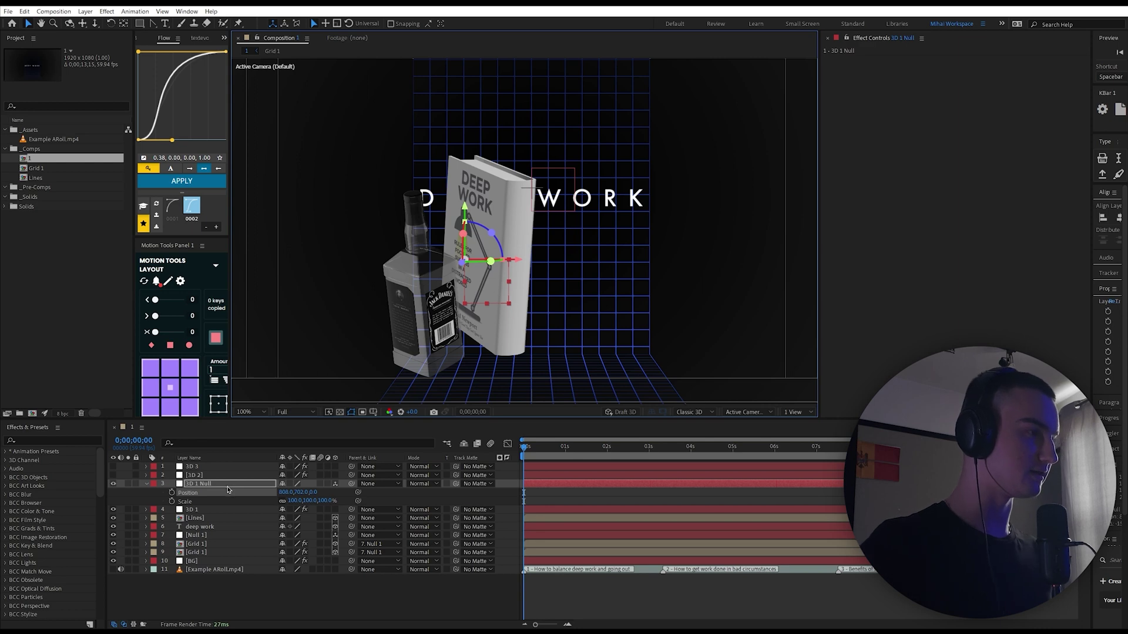
key("shift+r")
key("space")
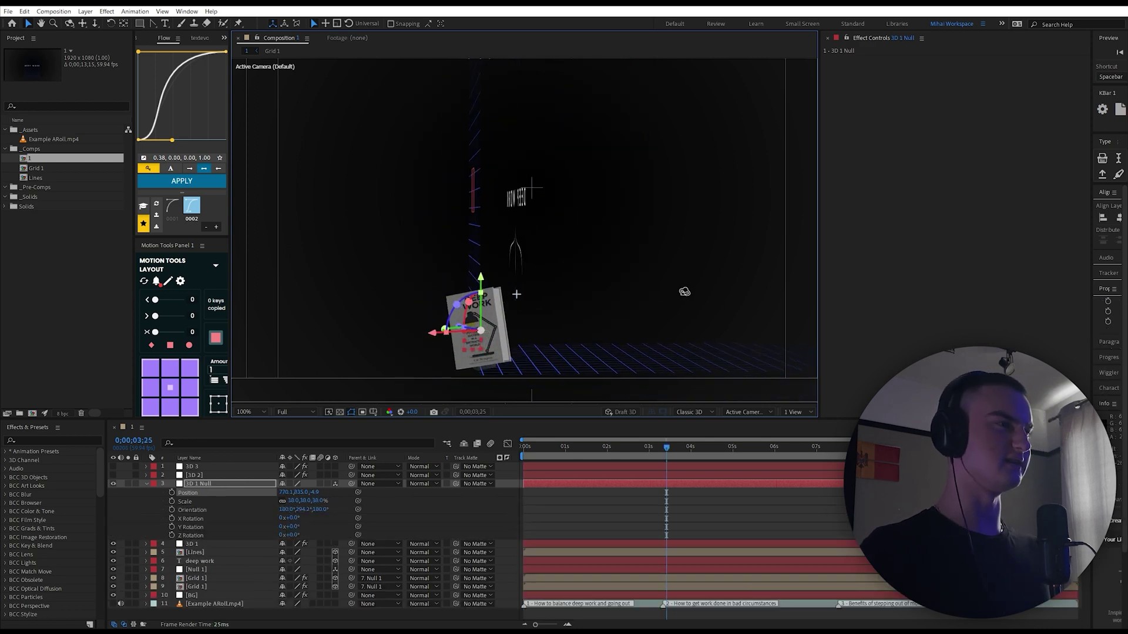
- Check the book and bottle placement in a two-view layout, undoing the last two changes, and collapse the 3D 1 Null's properties
left_click(803, 412)
left_click(802, 433)
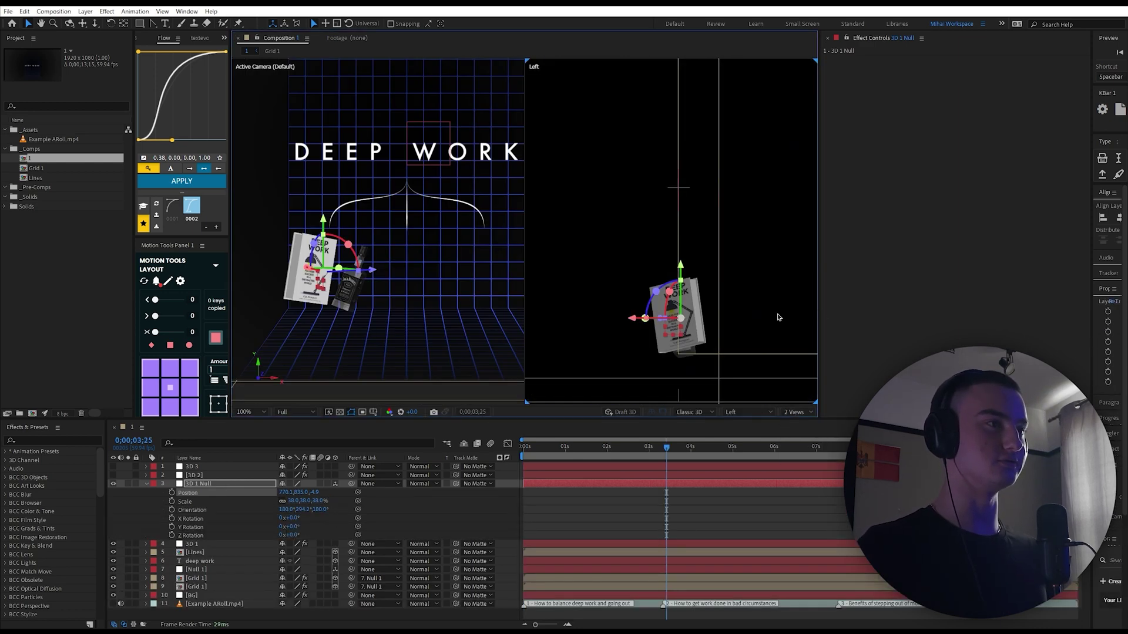
key("ctrl+z")
key("ctrl+z")
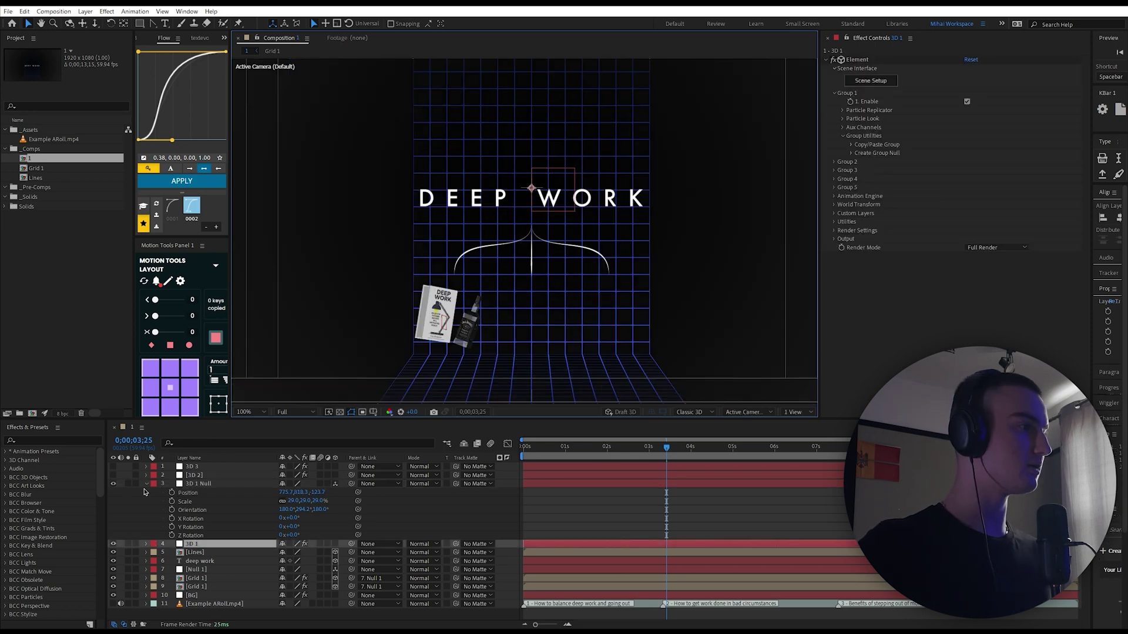
left_click(146, 483)
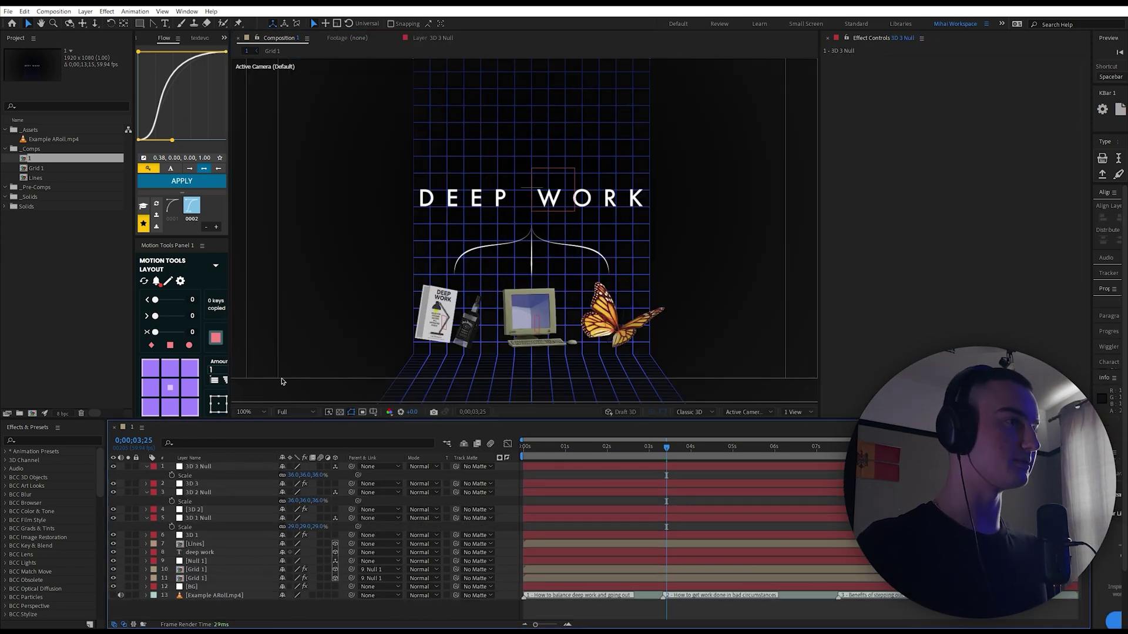
- Scale the 3D 1, 3D 2 and 3D 3 nulls together to make all three models slightly smaller
key("h")
scroll(615, 264, "down", 2)
scroll(598, 267, "up", 2)
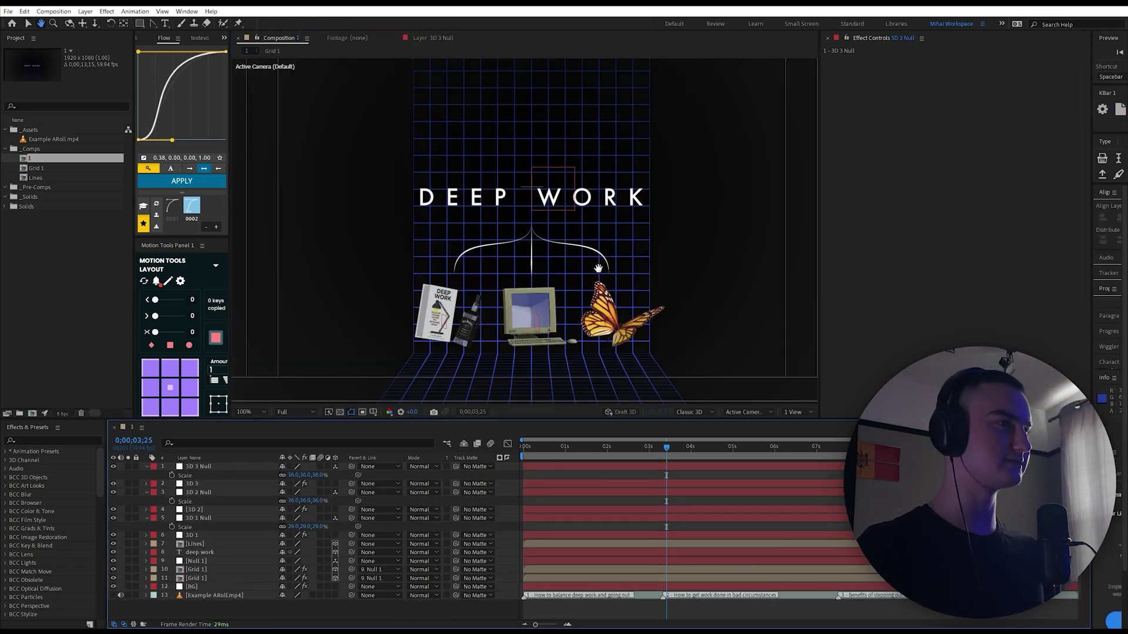
scroll(576, 277, "down", 1)
scroll(568, 284, "up", 1)
left_click(200, 467)
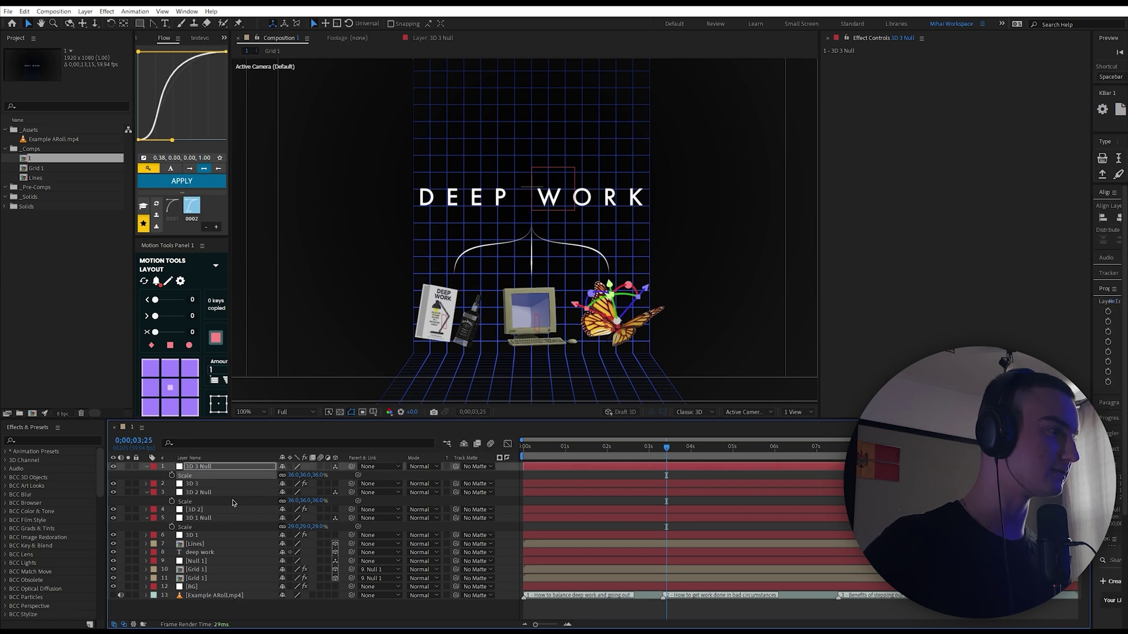
left_click(198, 493, "ctrl")
left_click(200, 518, "ctrl")
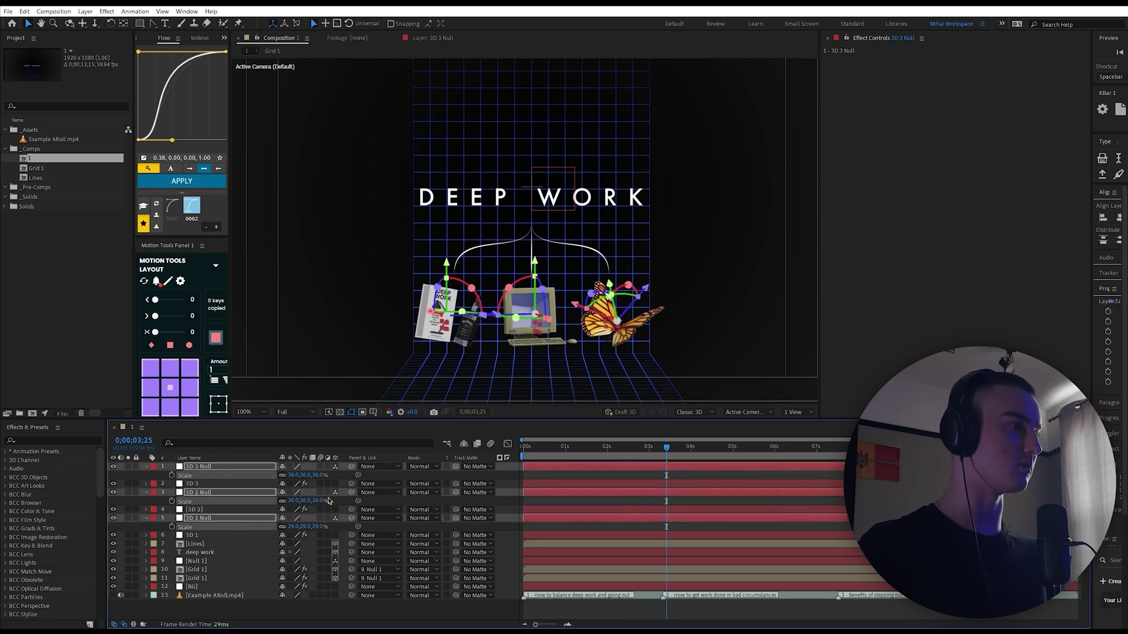
left_click_drag(314, 475, 320, 476)
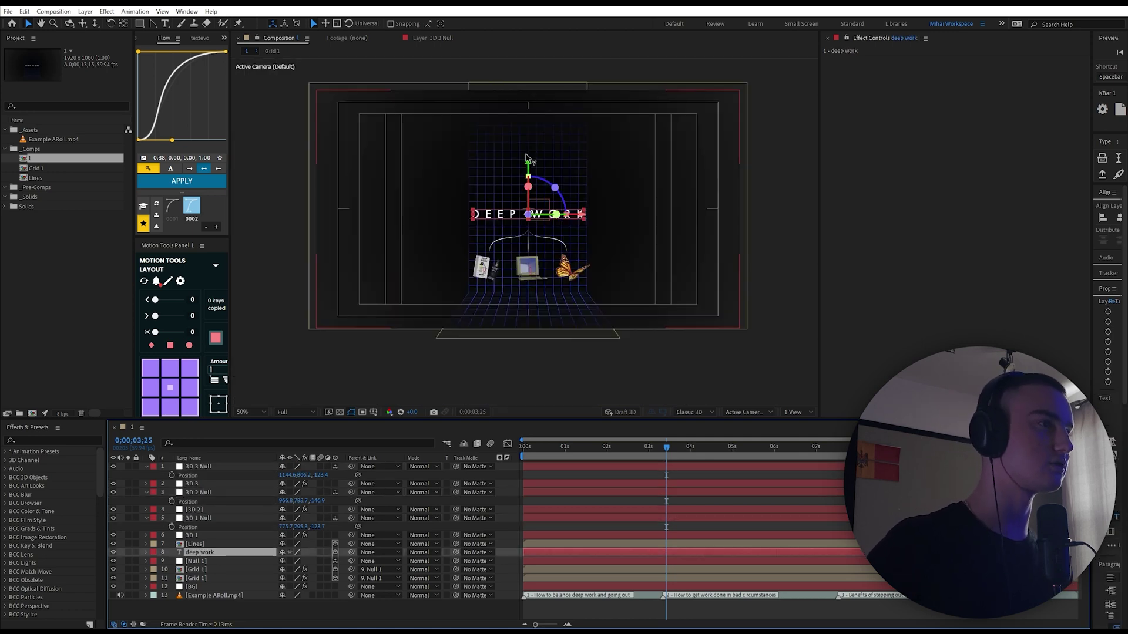
- Move the deep work title up and set the Lines layer's vertical scale to 120%
left_click_drag(529, 160, 529, 141)
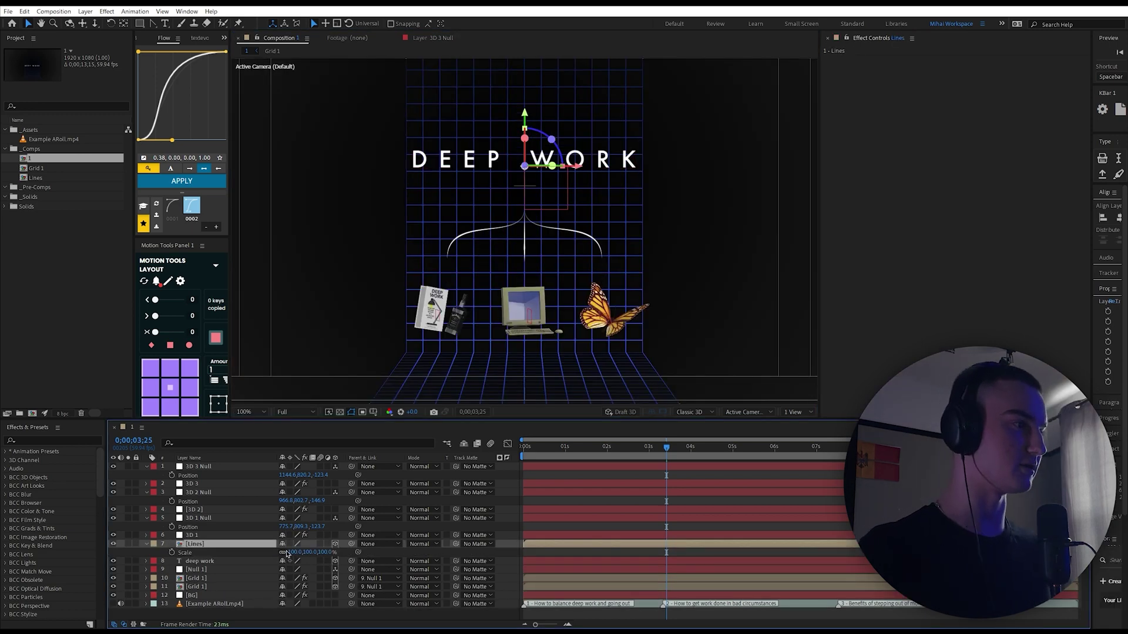
left_click_drag(310, 552, 323, 552)
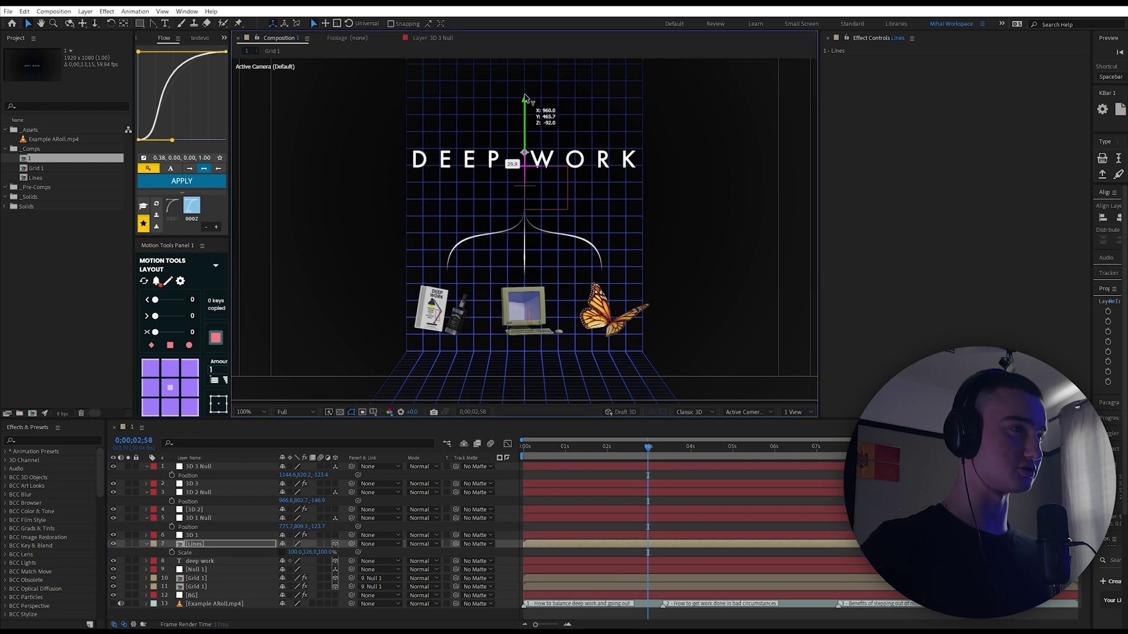
left_click_drag(633, 337, 437, 304)
key("ctrl+z")
scroll(642, 234, "down", 2)
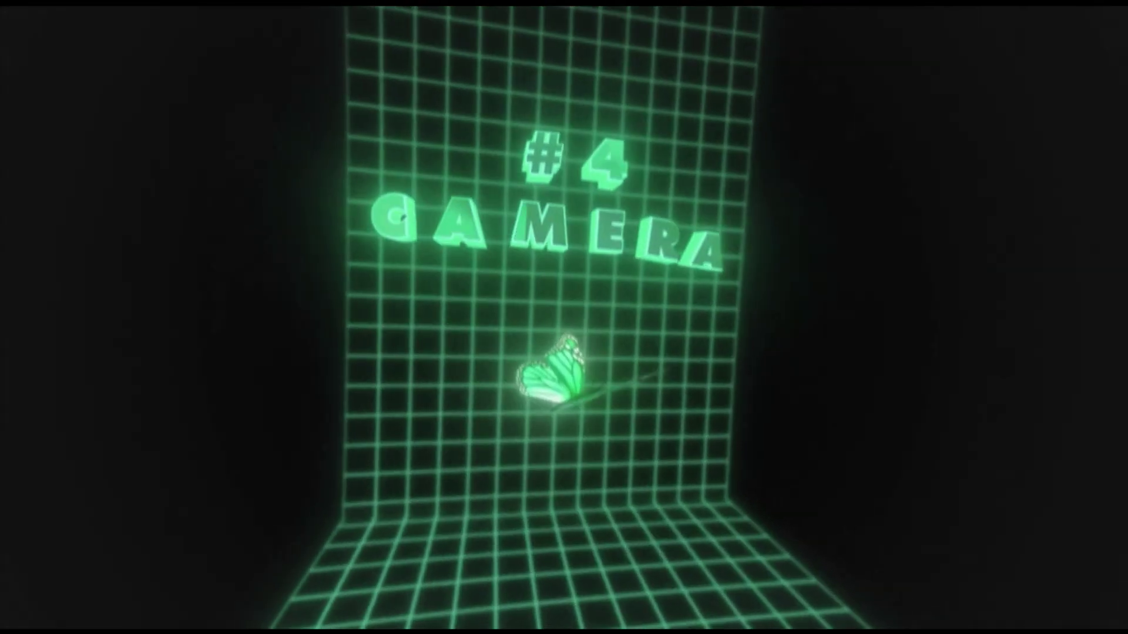
- Create a two-node camera named Camera 1 and reduce its focal length for a wider view
right_click(276, 462)
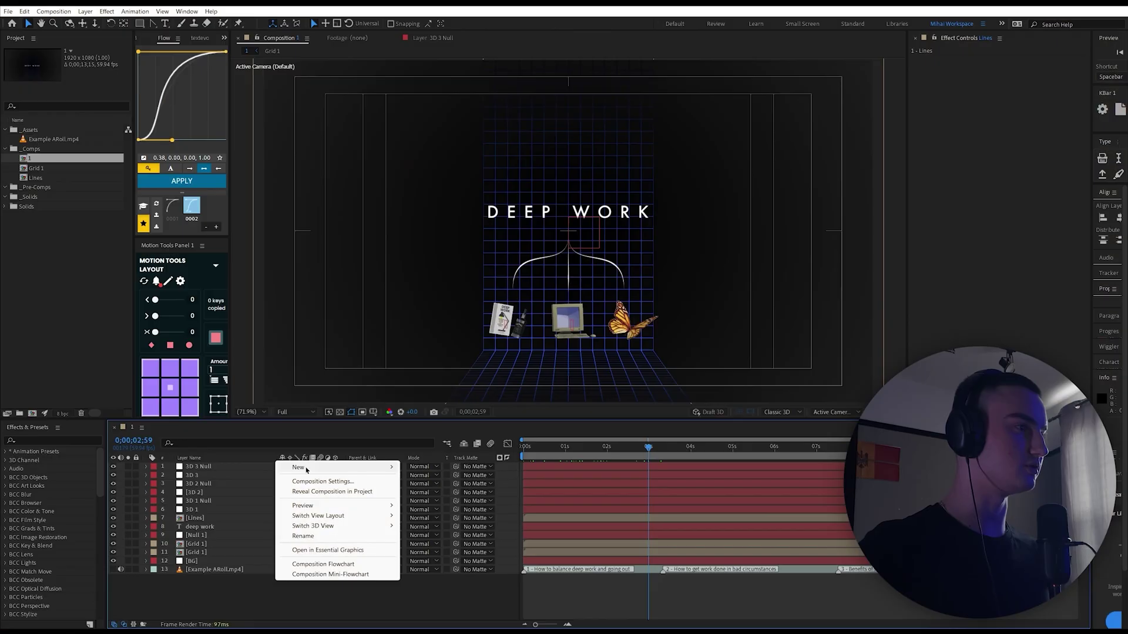
mouse_move(302, 465)
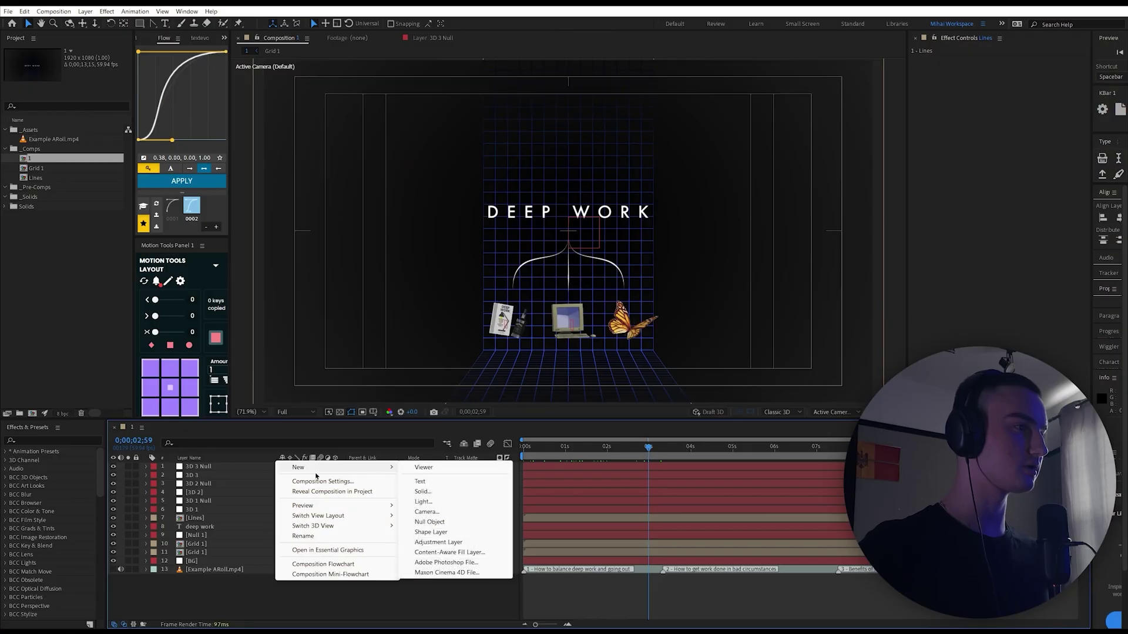
left_click(446, 511)
left_click_drag(162, 145, 316, 124)
left_click(266, 165)
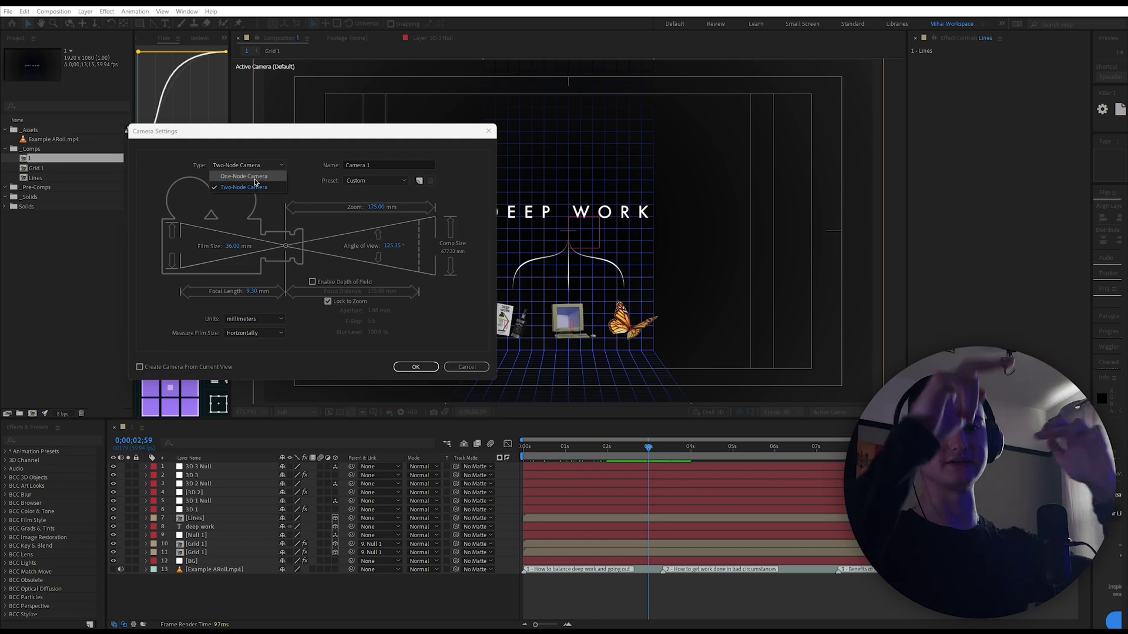
left_click(255, 187)
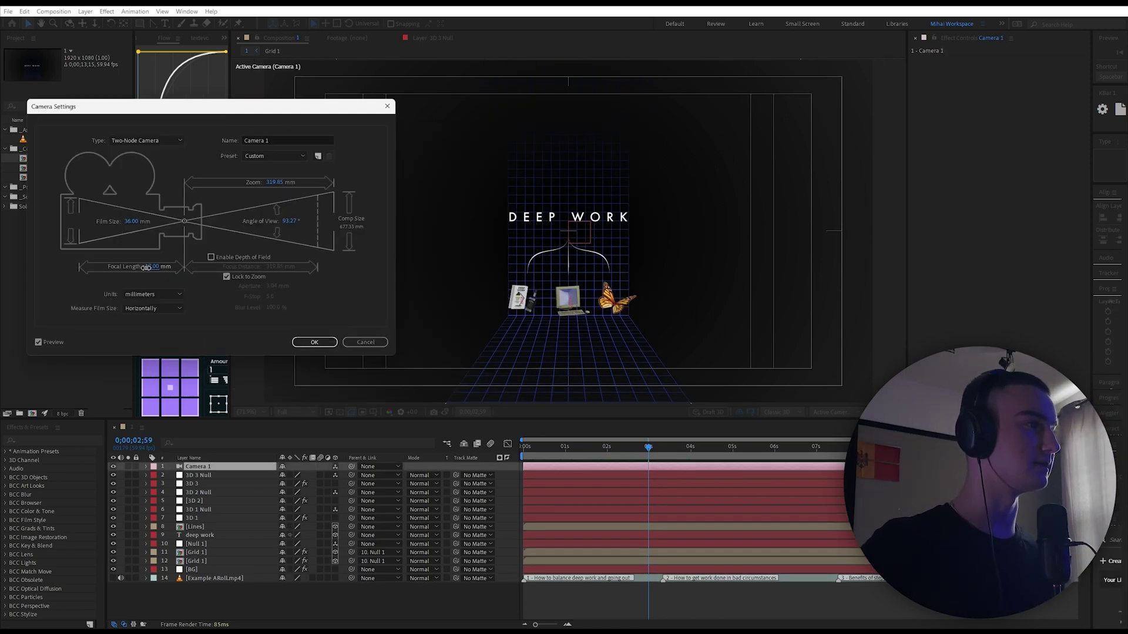
left_click_drag(146, 268, 120, 268)
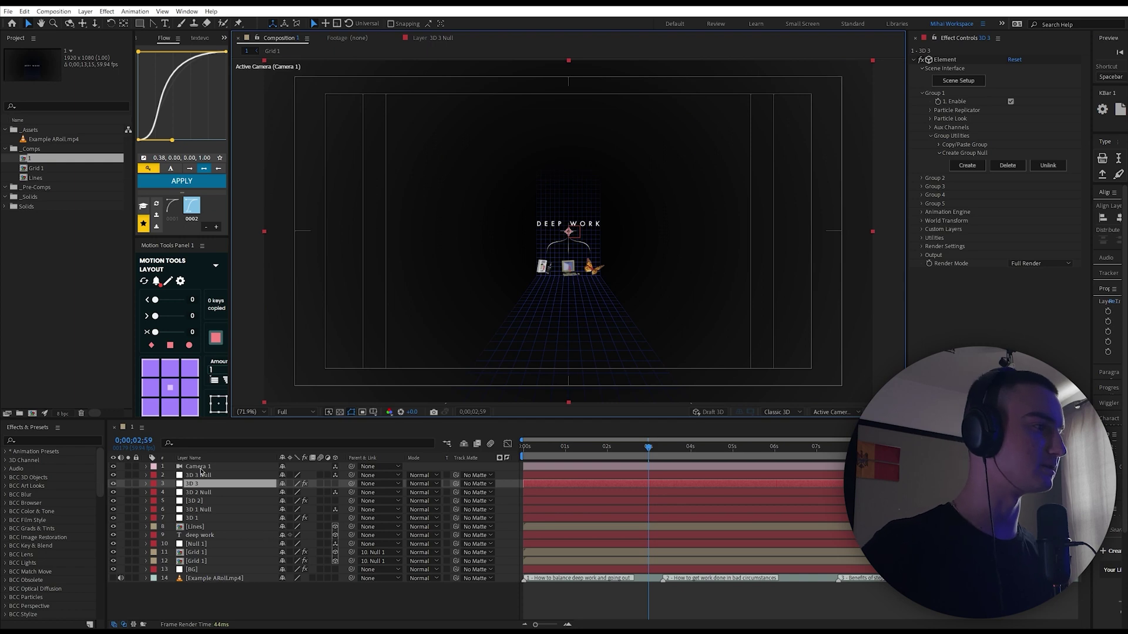
left_click(201, 468)
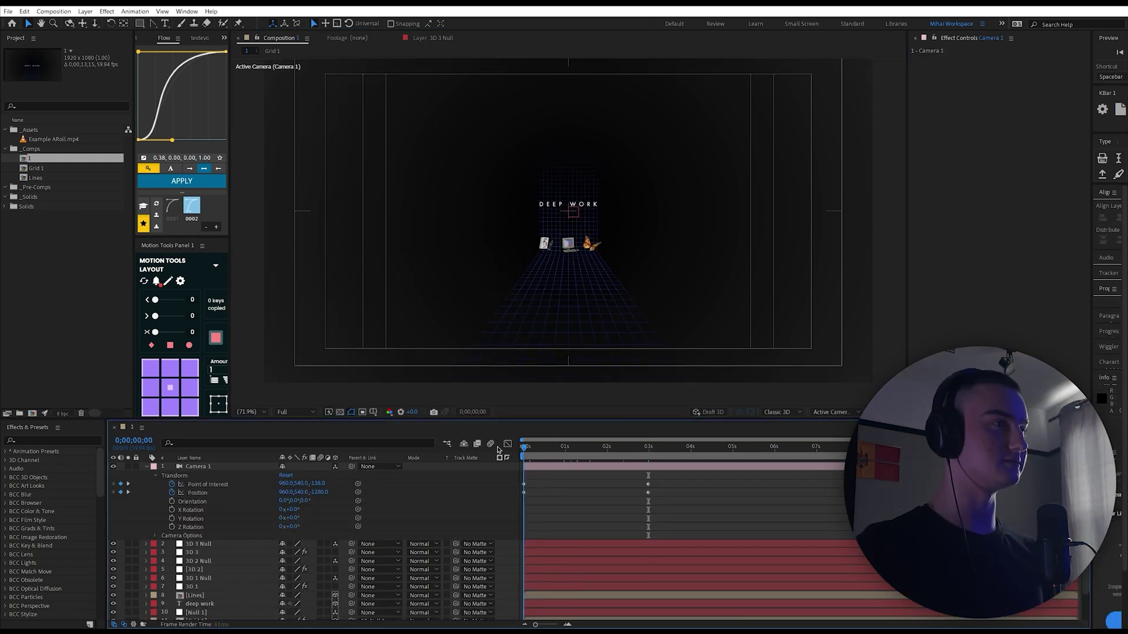
- Open the reference video 16.mp4 in VLC media player and examine the camera framing at several points
left_click(545, 624)
double_click(324, 151)
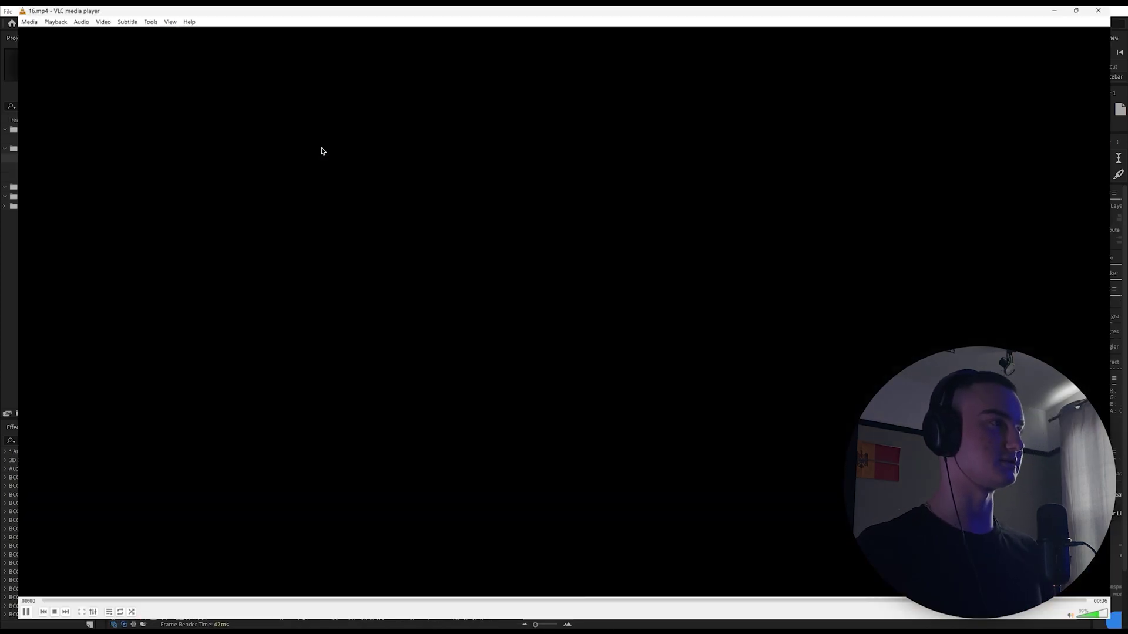
key("space")
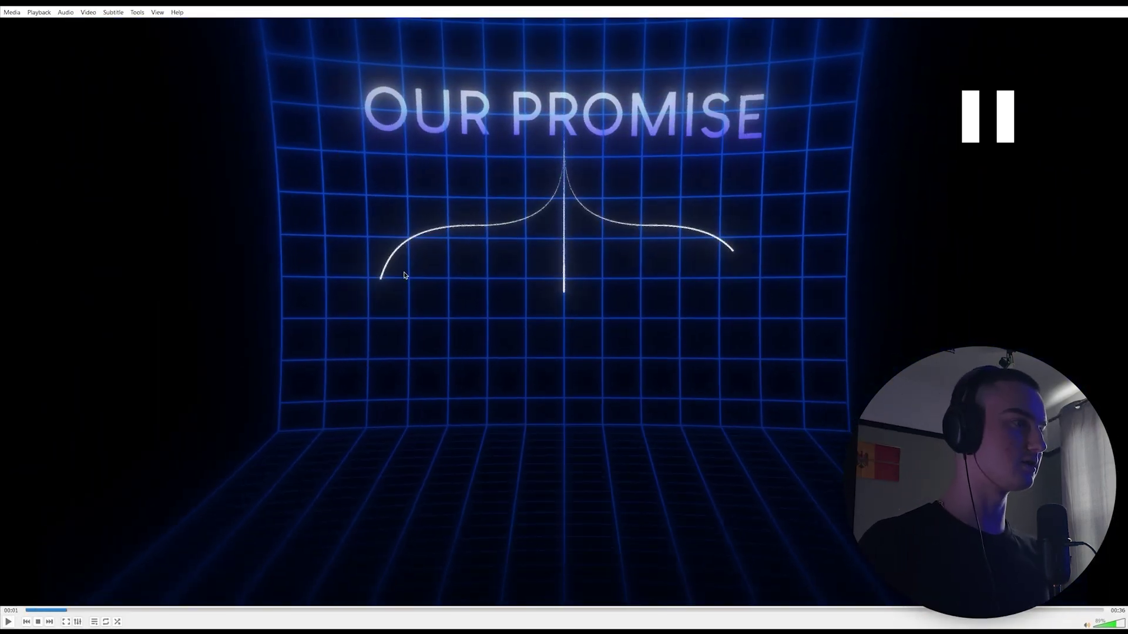
left_click(407, 610)
left_click(404, 610)
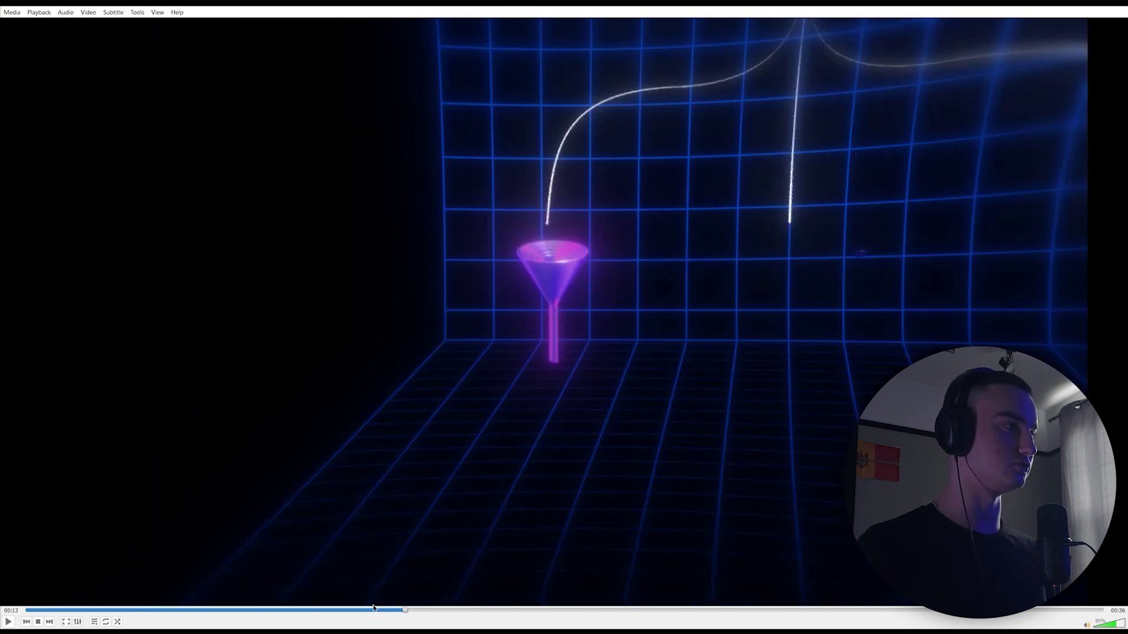
key("space")
key("space")
left_click(656, 610)
left_click(772, 611)
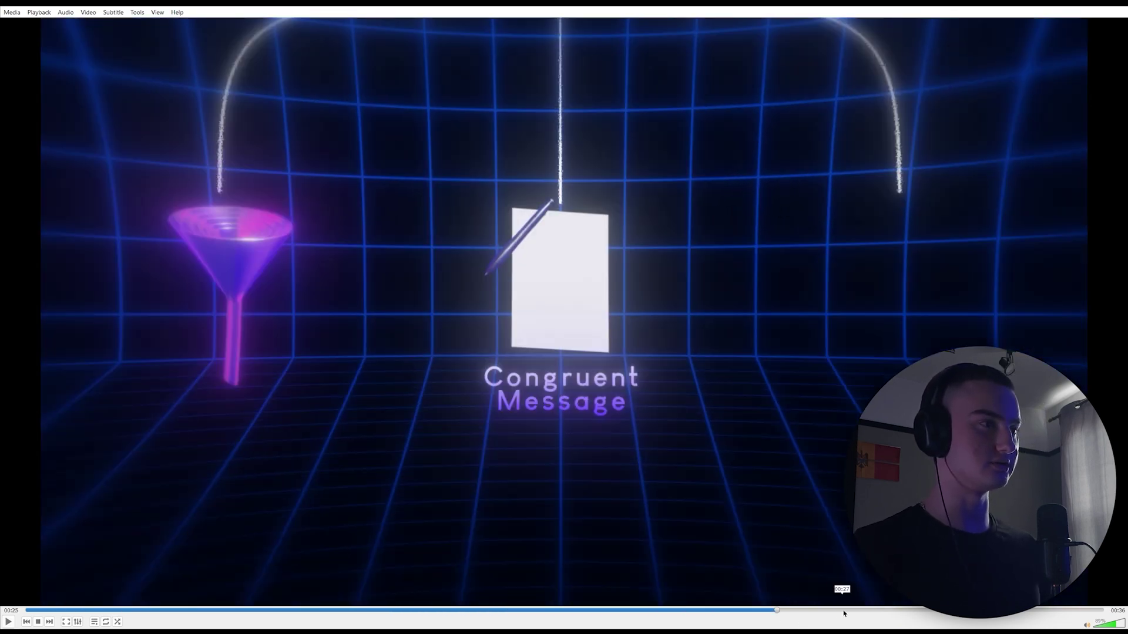
left_click(844, 611)
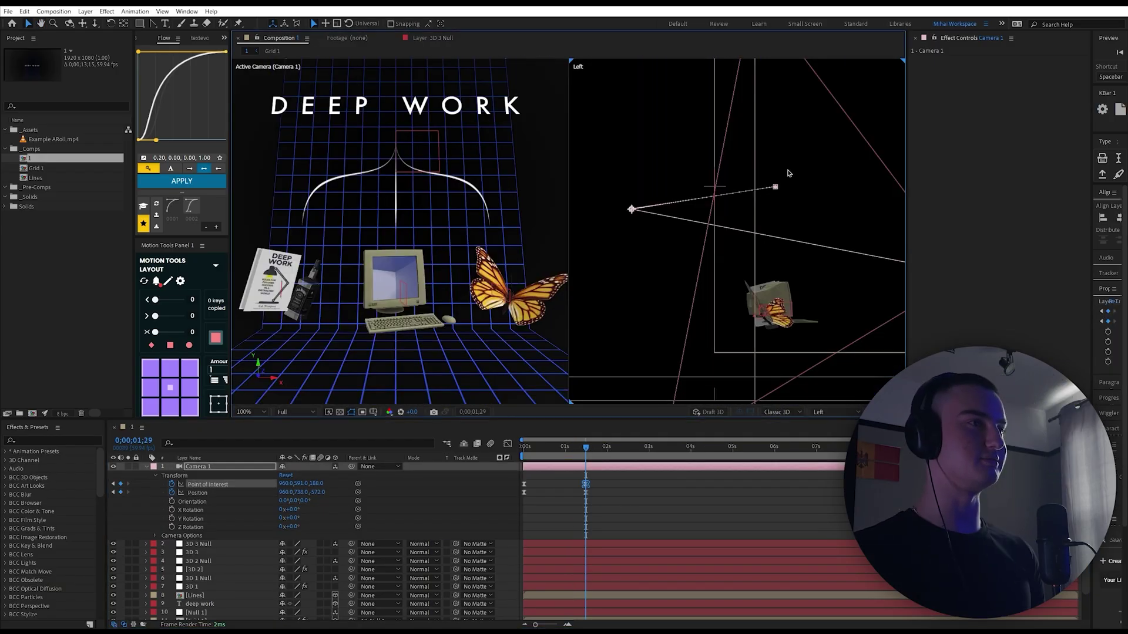
- Remove the Point of Interest keyframes from Camera 1
left_click(171, 484)
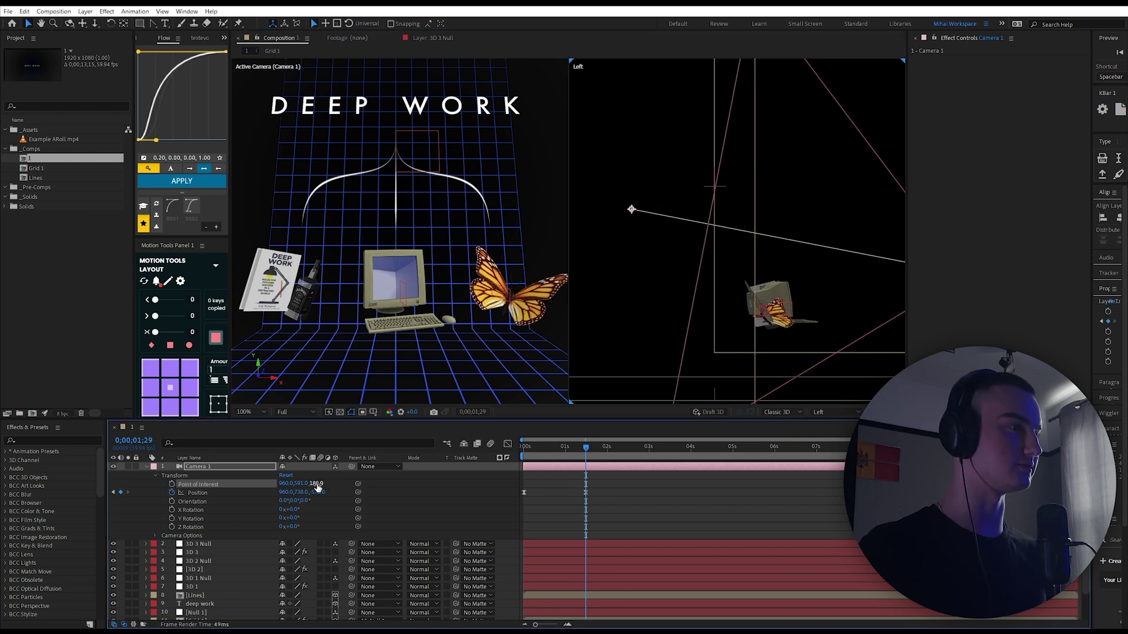
- Animate Camera 1's Point of Interest with keyframes at the timeline start and at 0;00;01;29, and preview the camera move
left_click_drag(316, 487, 387, 487)
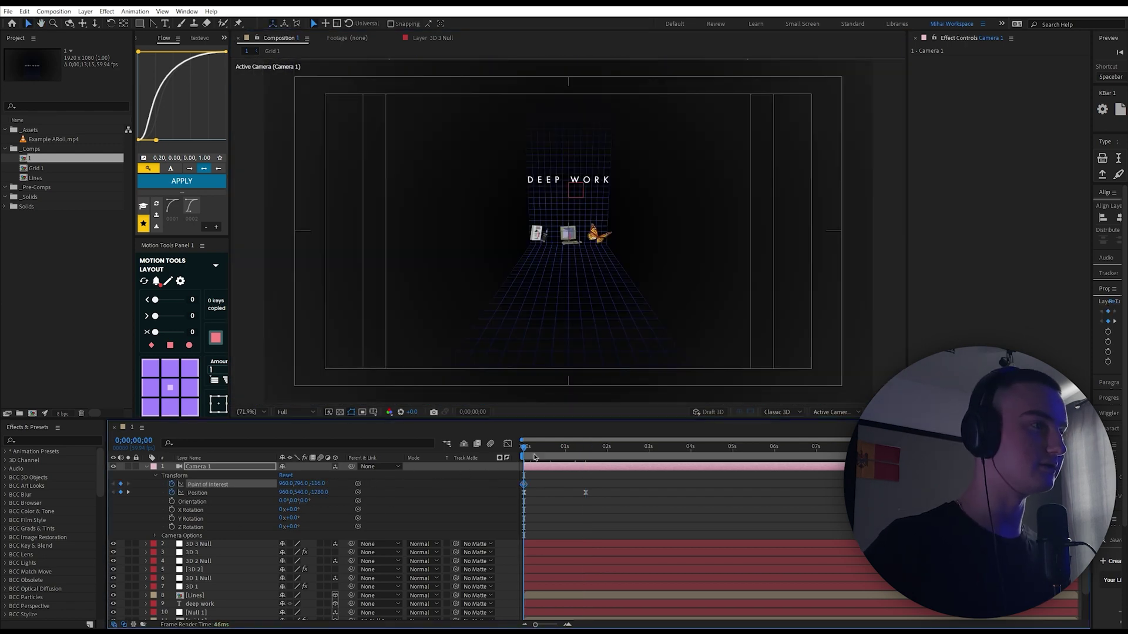
key("space")
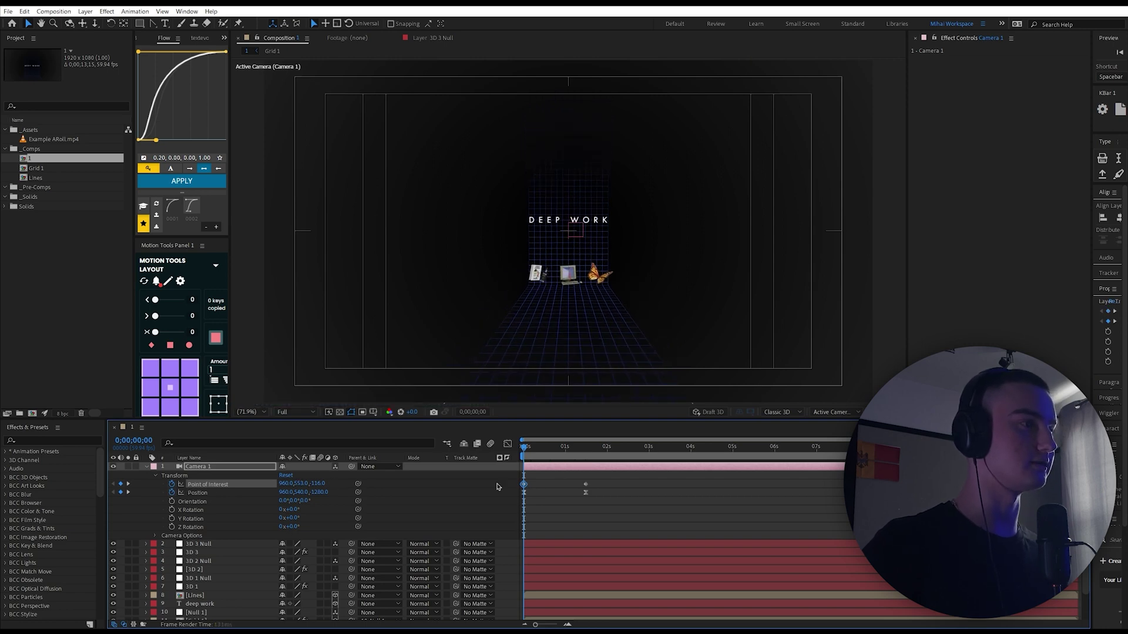
mouse_move(536, 456)
left_mouse_down()
mouse_move(587, 456)
mouse_move(522, 455)
left_mouse_up()
- Apply Easy Ease to Camera 1's Point of Interest and Position keyframes, and return to the start of the composition
left_click_drag(595, 497, 585, 449)
key("F9")
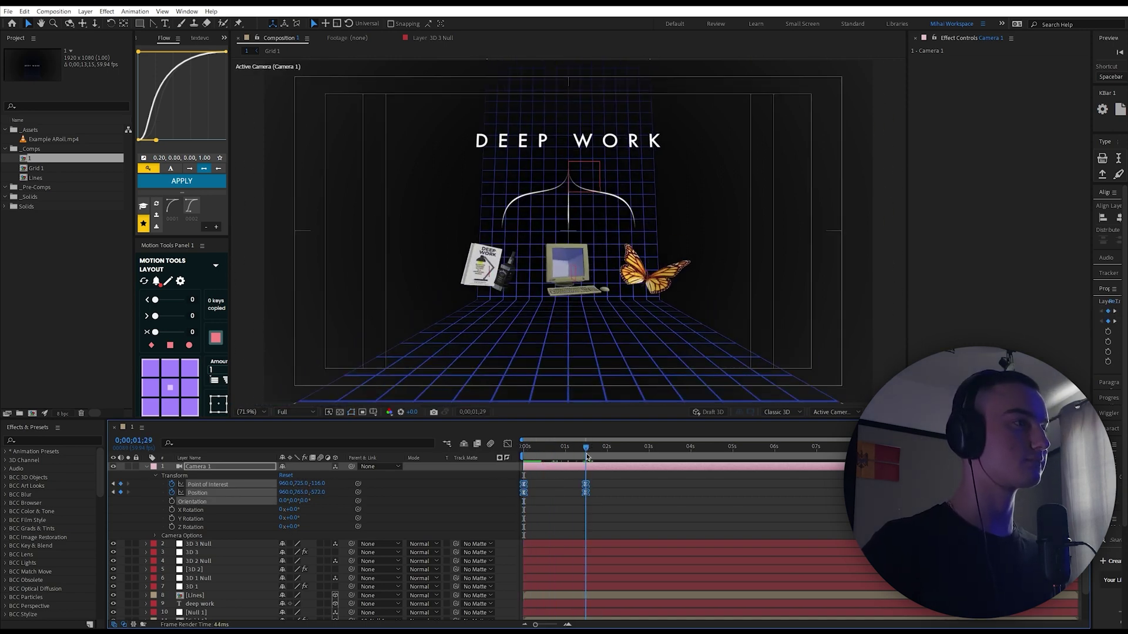
left_click(594, 510)
scroll(520, 290, "down", 1)
key("shift+slash")
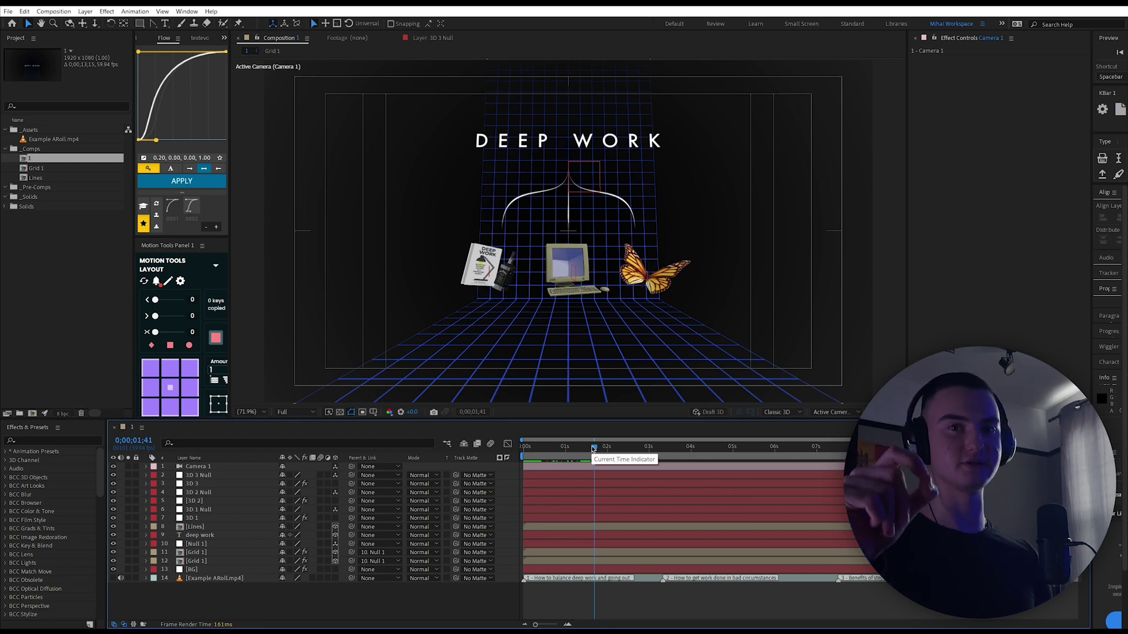
key("Home")
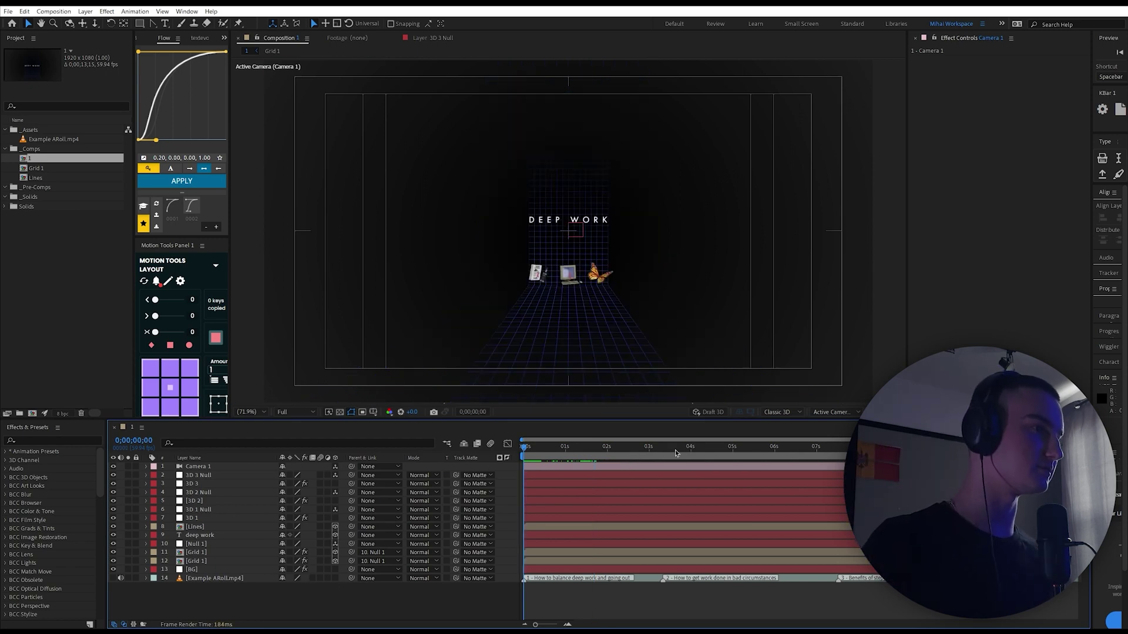
- Add Scale and Y Rotation keyframes at the timeline start to 3D 1 Null, 3D 2 Null and 3D 3 Null
left_click(200, 509)
left_click(201, 493, "ctrl")
left_click(200, 475, "ctrl")
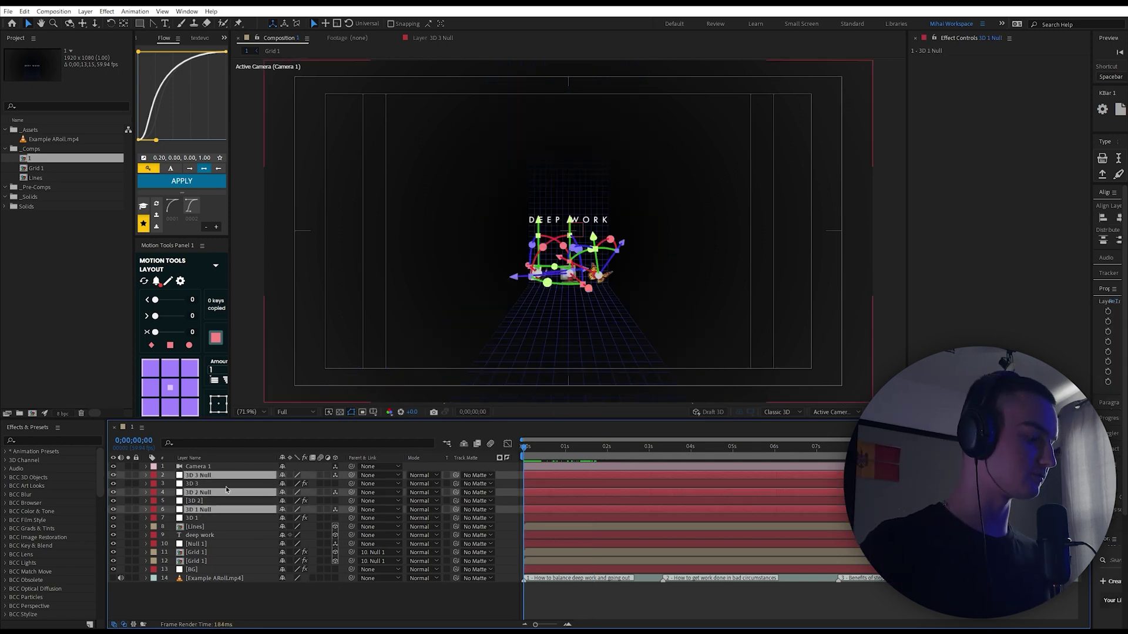
key("s")
key("shift+r")
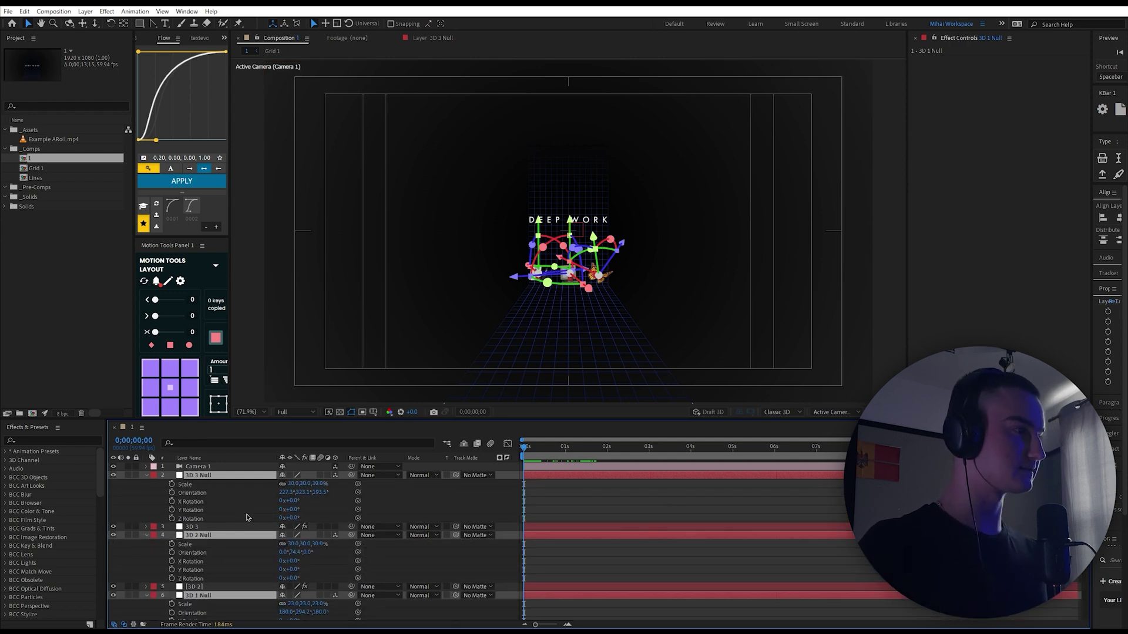
key("alt+shift+s")
scroll(189, 557, "down", 3)
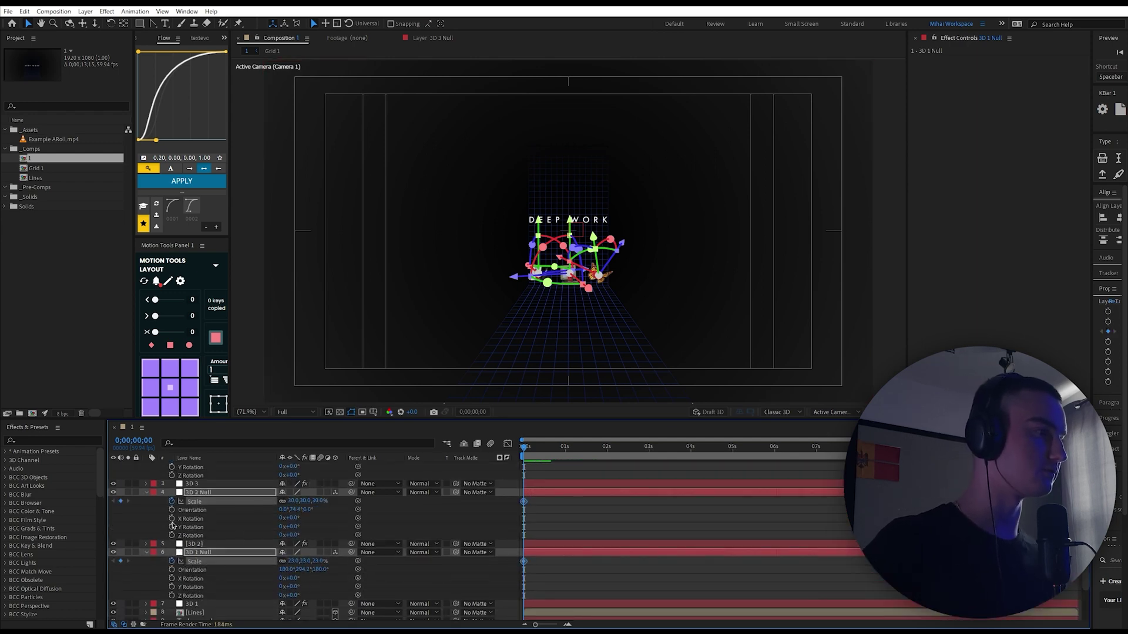
left_click(171, 527)
- Move the three nulls' Scale and Y Rotation keyframes to 0;00;00;57 and set their Scale to 0% at the timeline start
left_click_drag(537, 611, 521, 393)
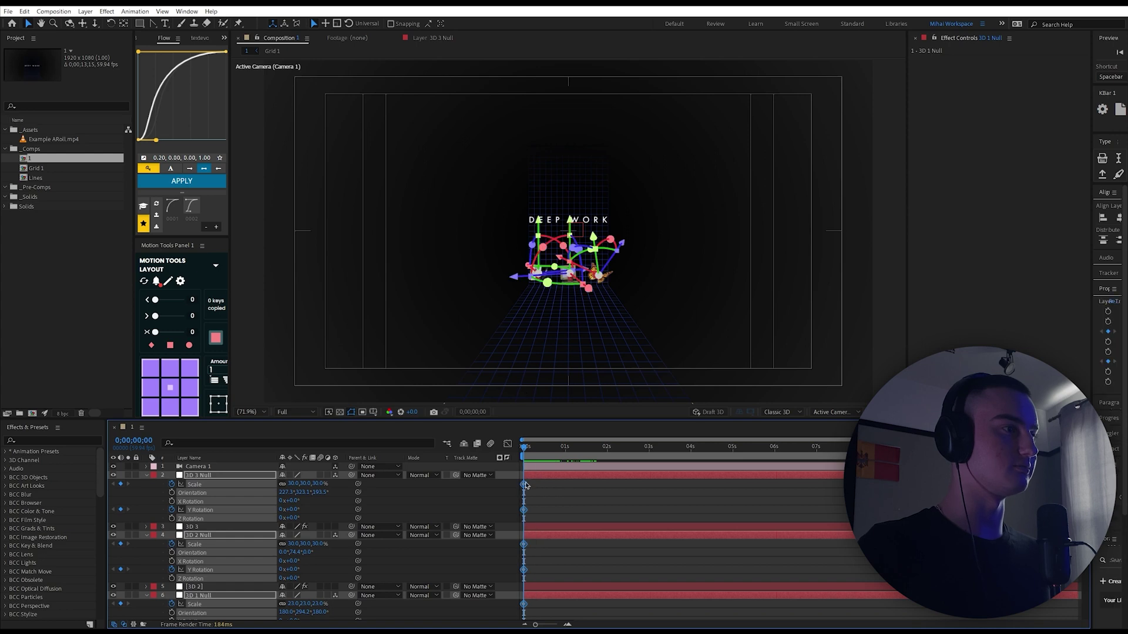
left_click_drag(524, 485, 563, 485)
left_click(411, 499)
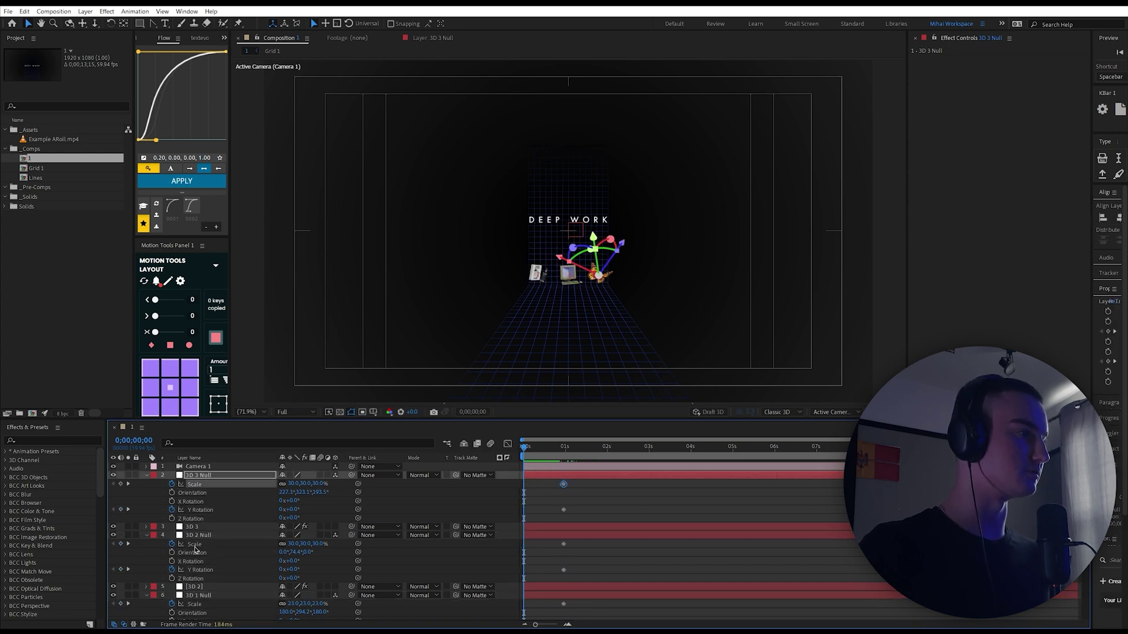
left_click(196, 546, "ctrl")
left_click(196, 605, "ctrl")
left_click(318, 484)
type("0")
left_click(582, 504)
- Set the three nulls' Y Rotation to -230° at the timeline start, ease their Scale and Y Rotation keyframes, and preview
left_click(201, 510)
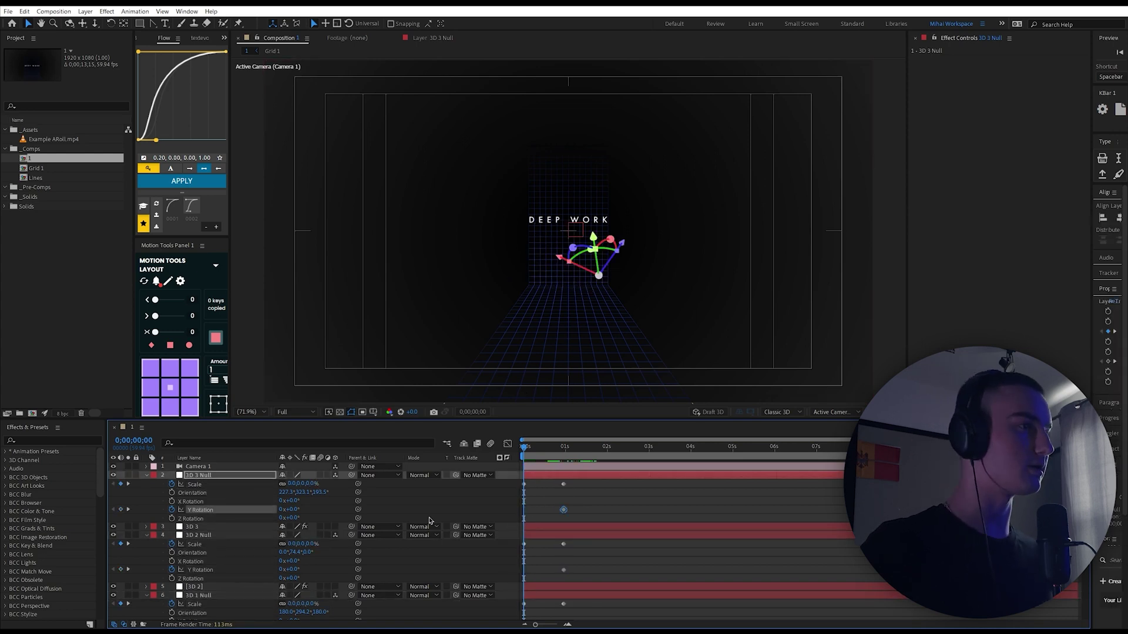
left_click(649, 504)
scroll(627, 353, "up", 1)
key("k")
left_click_drag(295, 510, 213, 519)
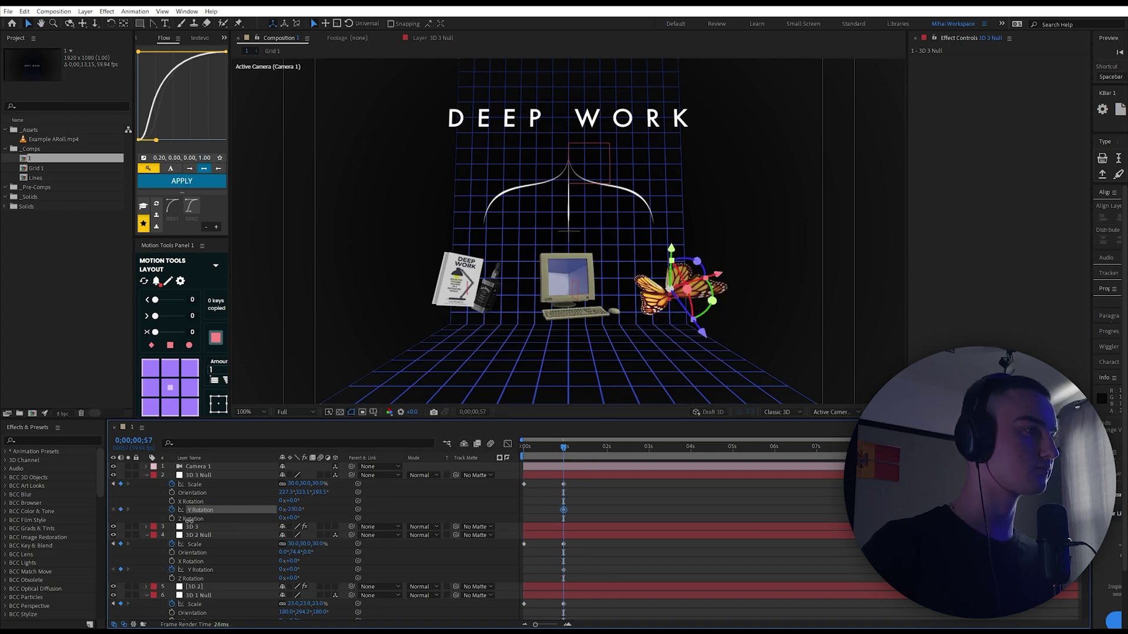
left_click(293, 509)
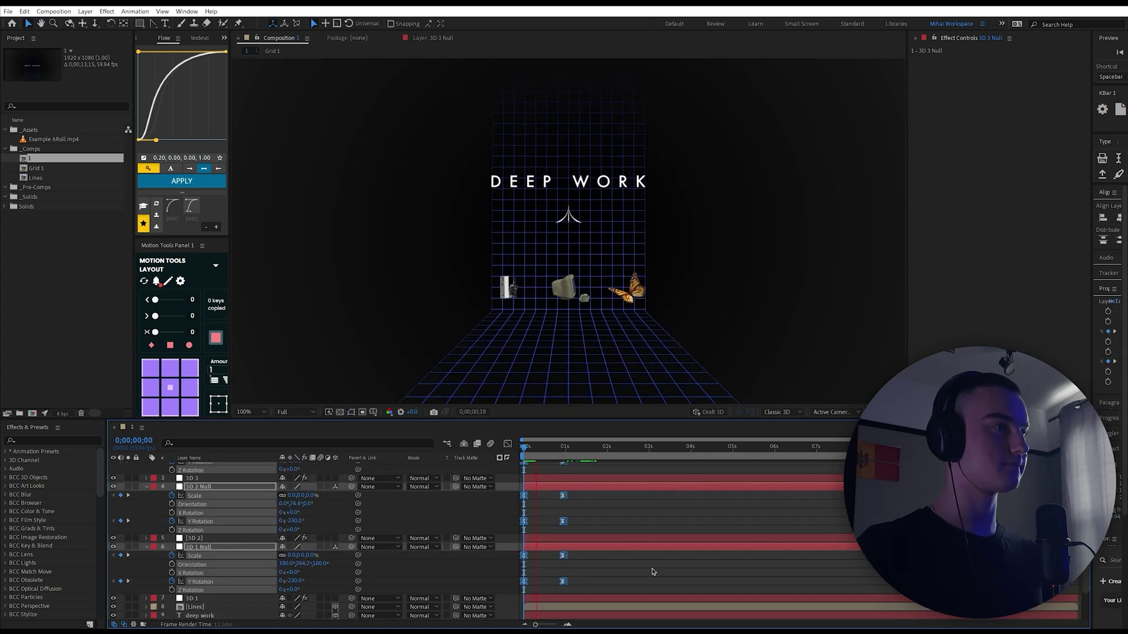
key("space")
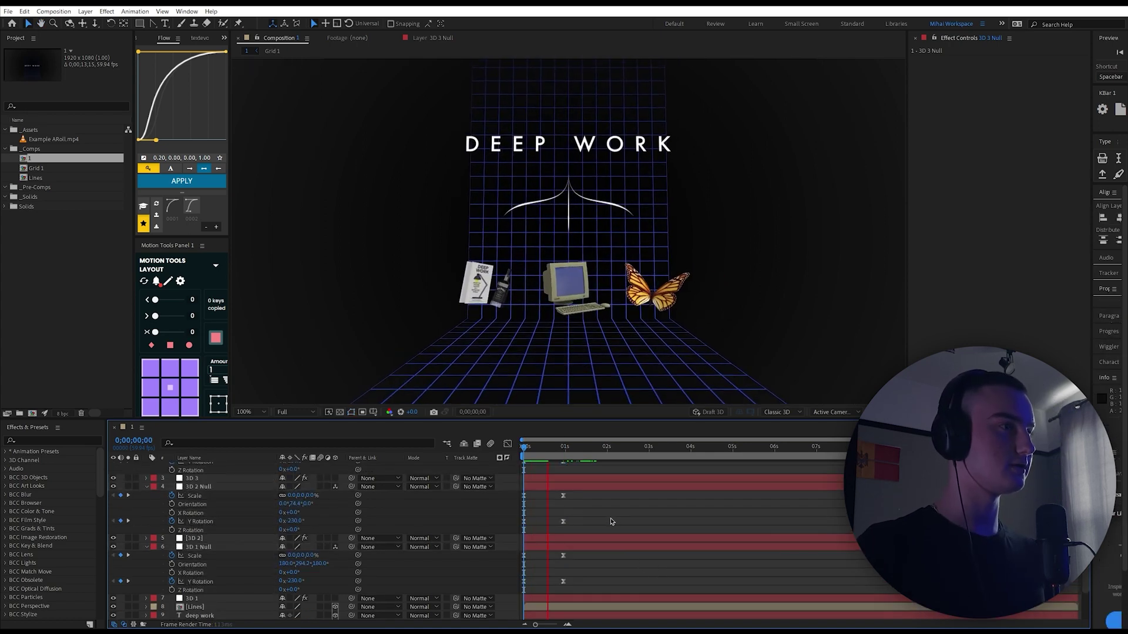
- Shift the 3D 2 Null and 3D 2 layers in time to start at the "How to get work done in bad circumstances" marker
left_click(147, 547)
scroll(201, 511, "up", 3)
left_click(146, 475)
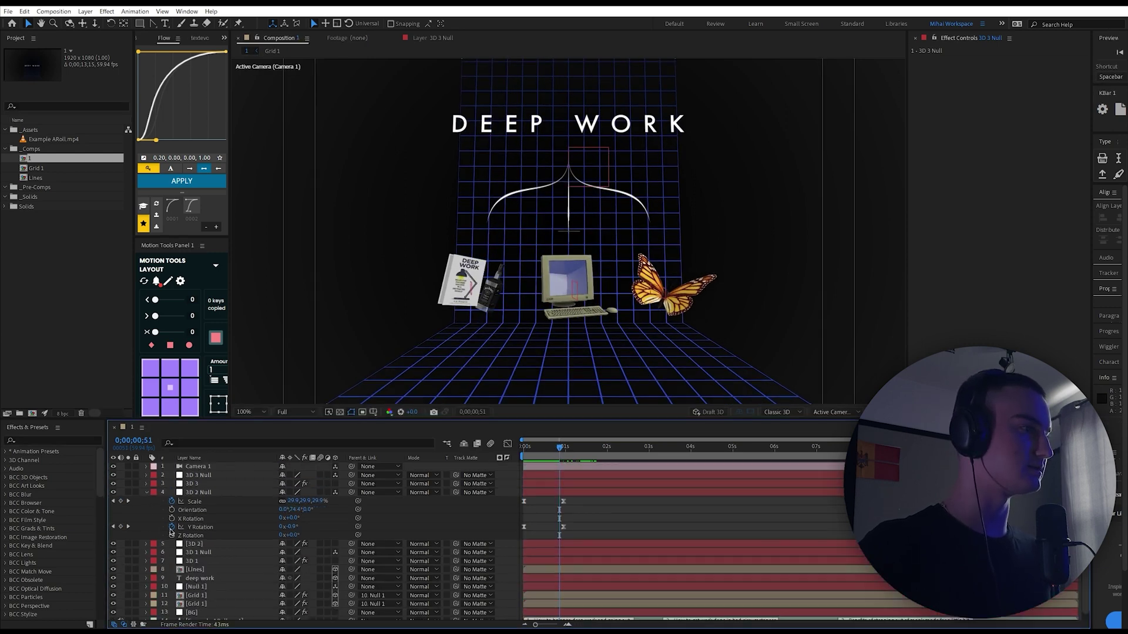
left_click(146, 493)
left_click(204, 511)
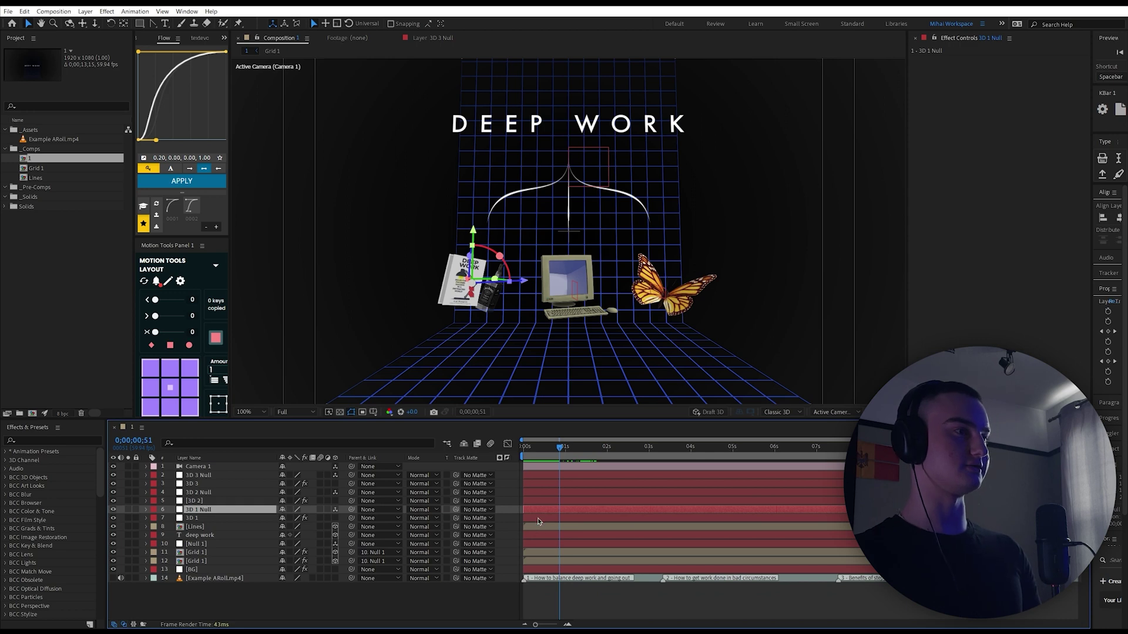
left_click(228, 502)
left_click(228, 494)
left_click_drag(533, 499, 668, 499)
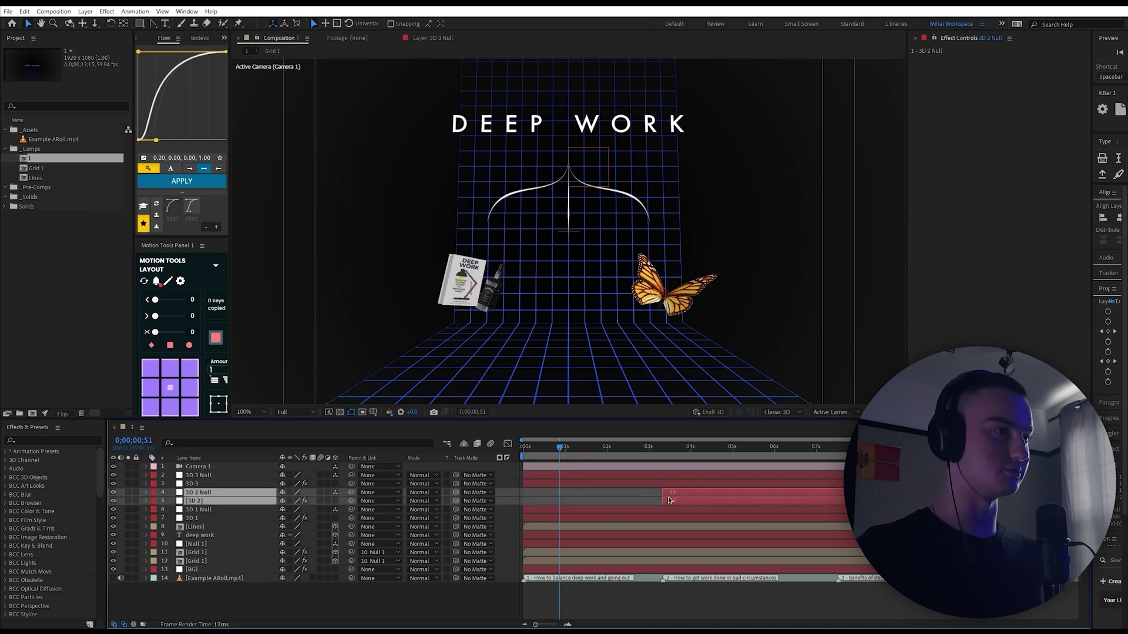
- Shift the 3D 3 Null and 3D 3 layers in time to start at the third audio marker, and preview from the beginning
left_click(599, 481)
left_click(593, 476, "shift")
left_click_drag(558, 475, 873, 476)
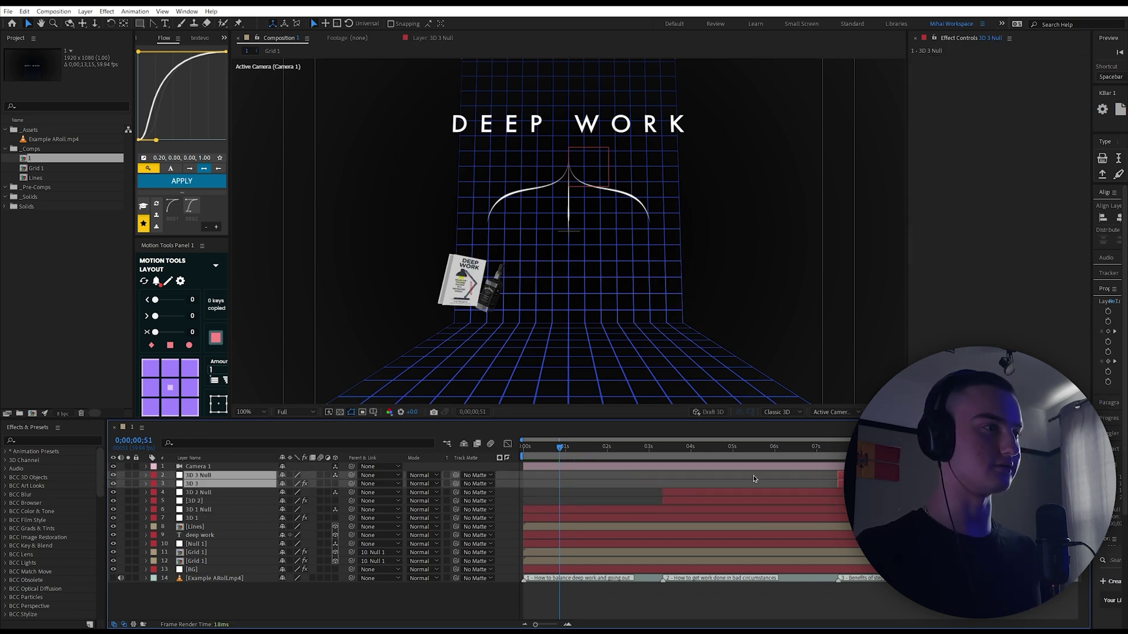
left_click(604, 503)
left_click_drag(537, 456, 465, 466)
key("space")
key("space")
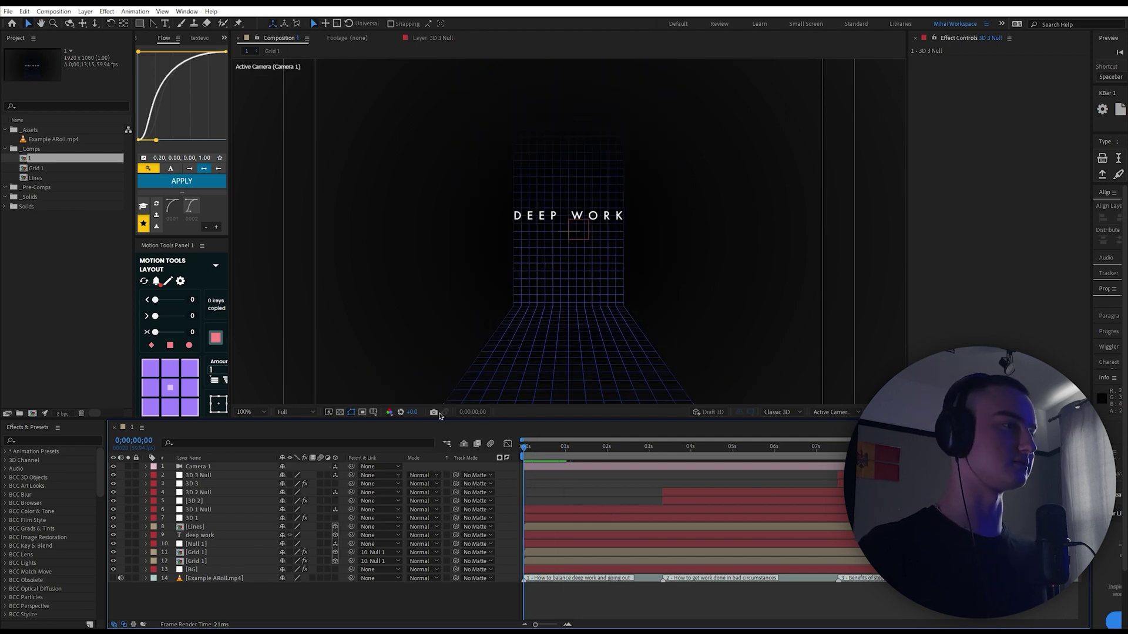
- Create a shape layer of outlines from the deep work text layer
left_click(207, 535)
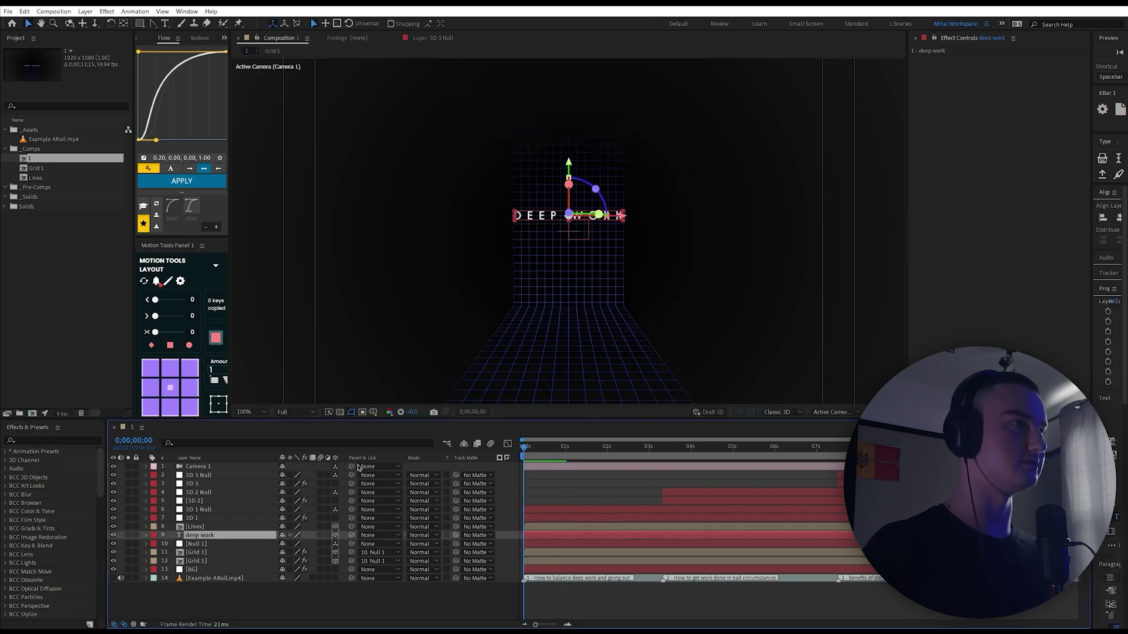
right_click(218, 538)
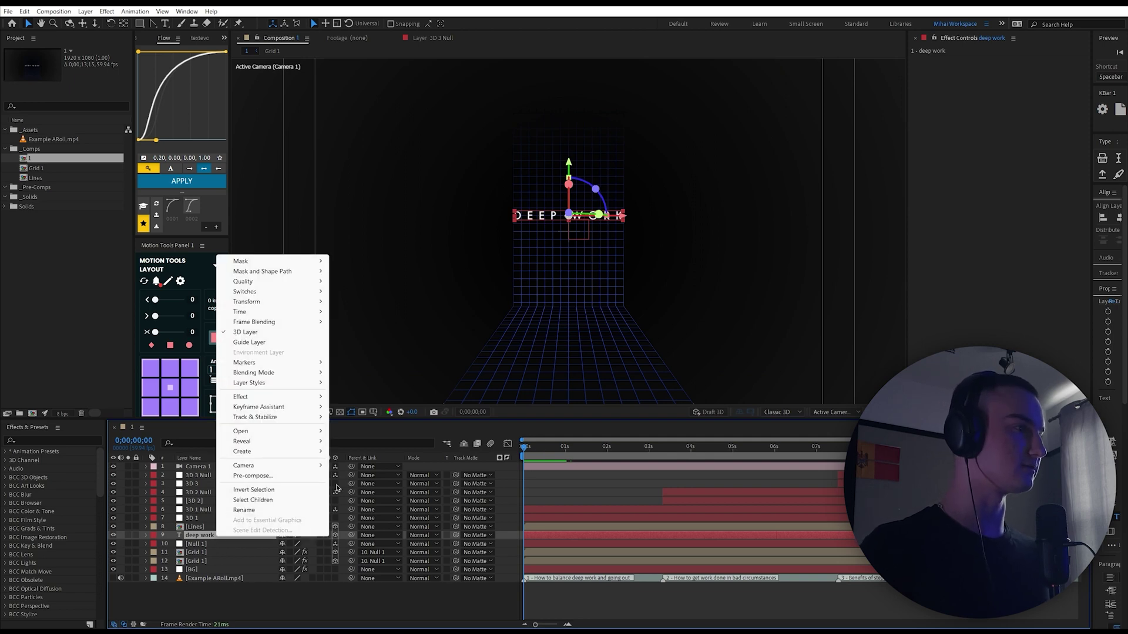
mouse_move(276, 451)
left_click(376, 461)
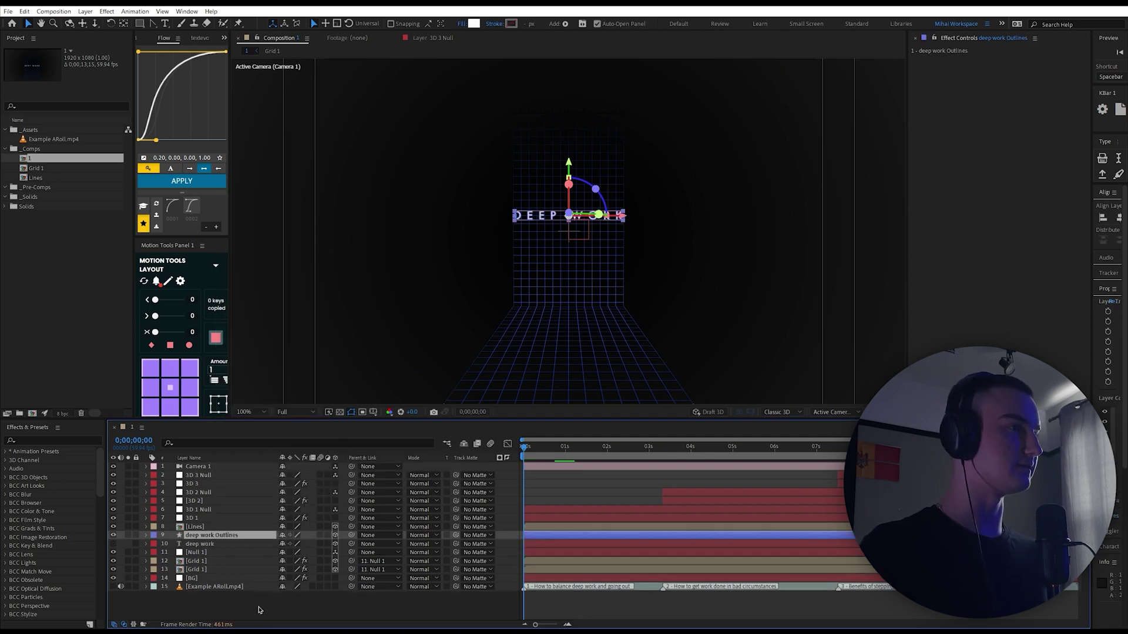
left_click(277, 608)
- Add Position and Opacity keyframes at the timeline start to the letter d group of deep work Outlines
left_click(216, 535)
left_click(146, 535)
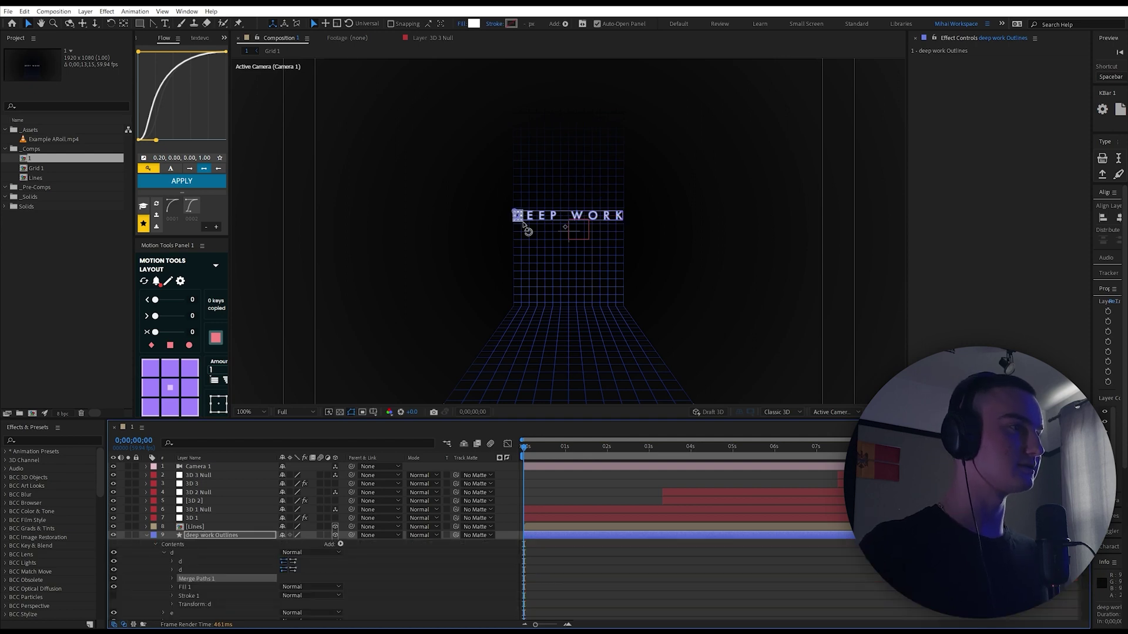
scroll(527, 241, "up", 2)
left_click_drag(526, 242, 581, 291)
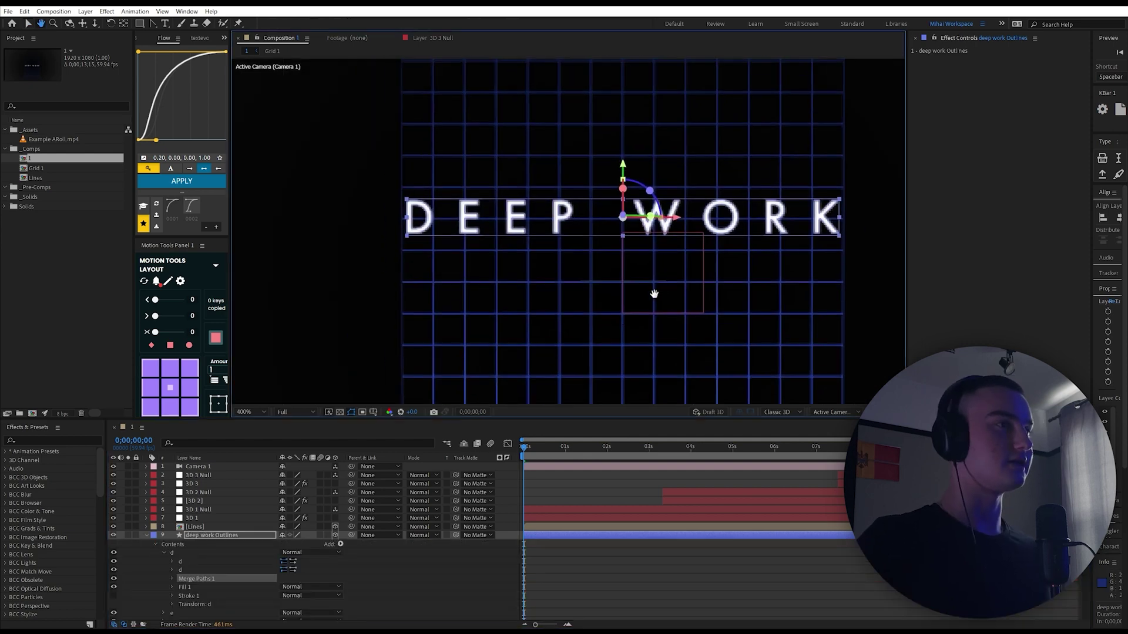
left_click_drag(680, 284, 568, 296)
scroll(180, 552, "down", 2)
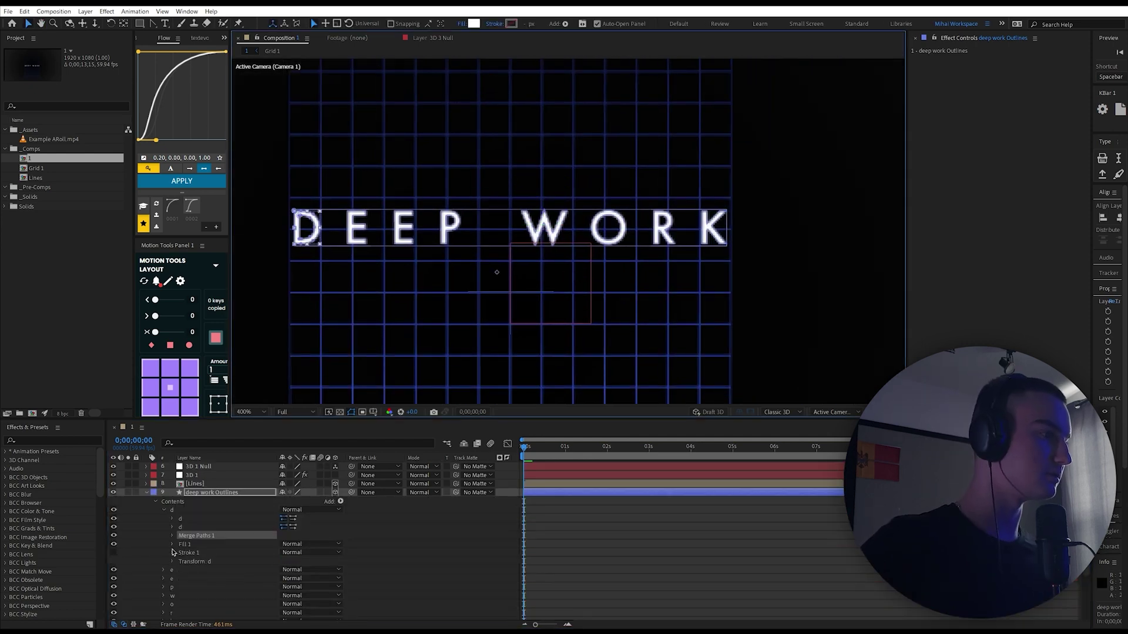
left_click(172, 562)
scroll(175, 561, "down", 2)
left_click(189, 530)
left_click(189, 573)
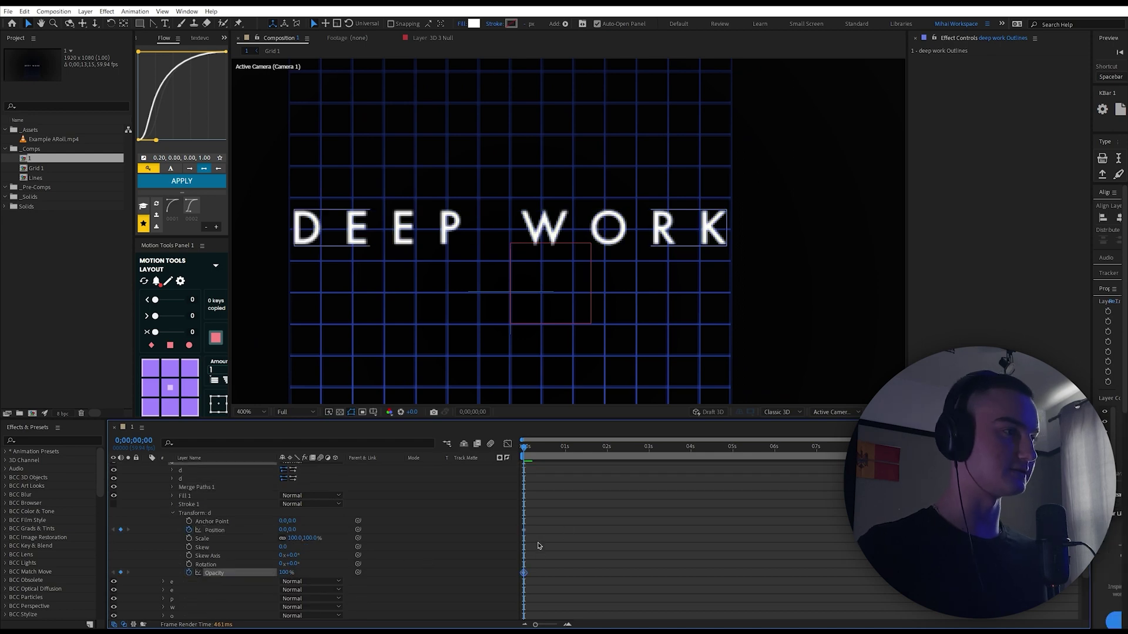
- Move letter d's Position and Opacity keyframes later, and at the timeline start set Position Y to about 104 and Opacity to 0%
left_click_drag(543, 578, 517, 520)
left_click_drag(524, 530, 600, 536)
left_click_drag(293, 530, 354, 530)
left_click_drag(284, 572, 226, 581)
- Apply the Flow easing preset 0001 to letter d's Position and Opacity keyframes and check the curve in the graph editor
left_click(156, 141)
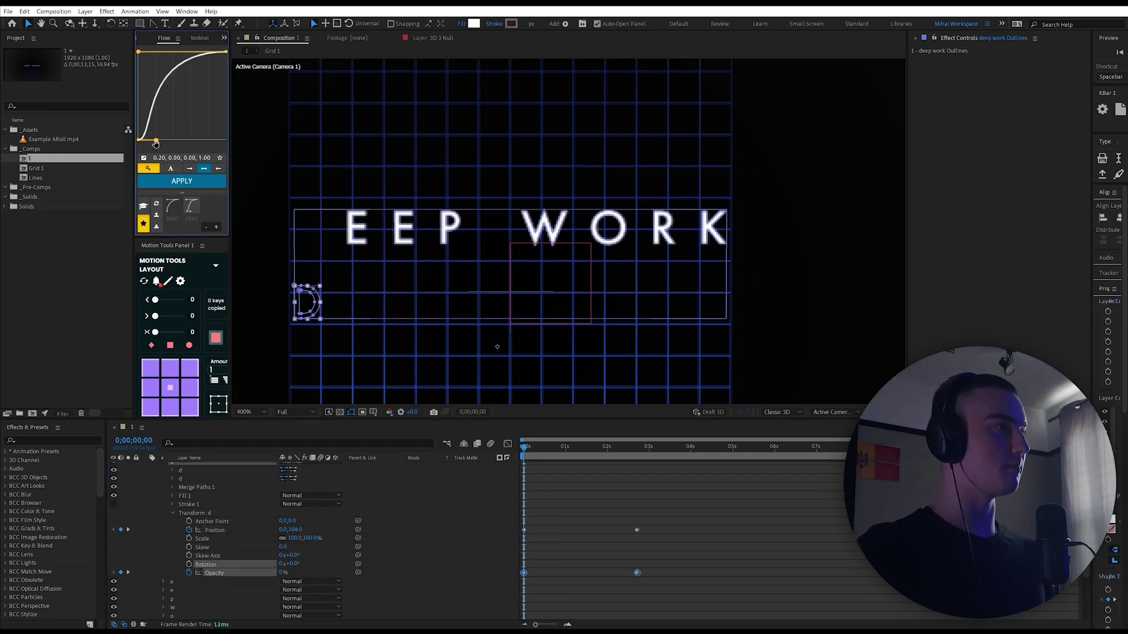
left_click(197, 184)
left_click_drag(656, 521, 515, 547)
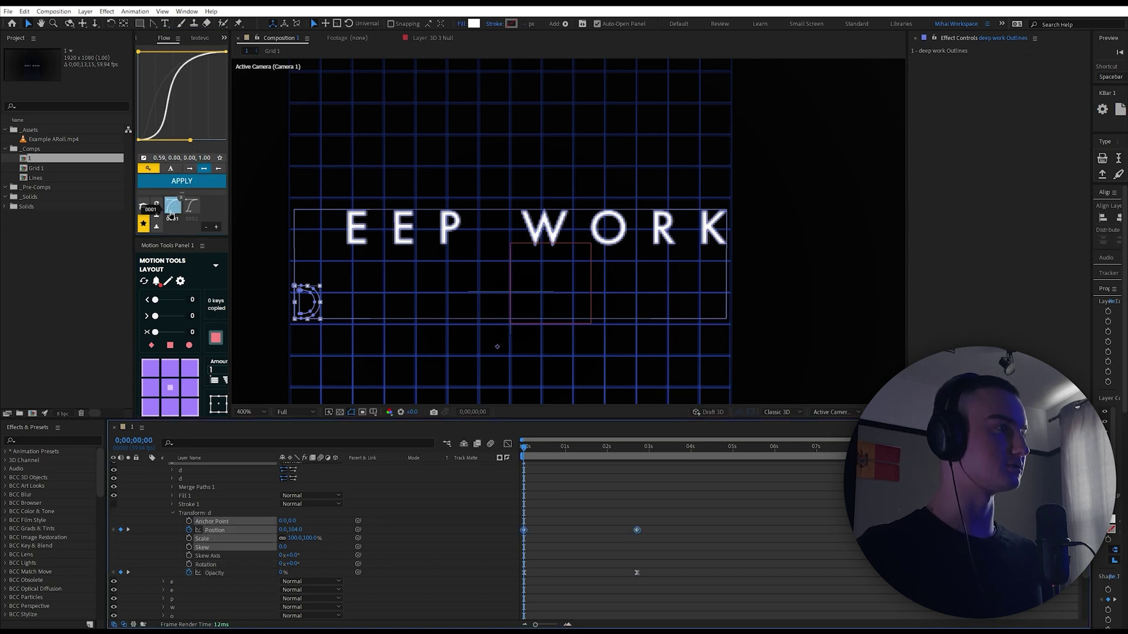
left_click(172, 207)
left_click(183, 182)
left_click(215, 573)
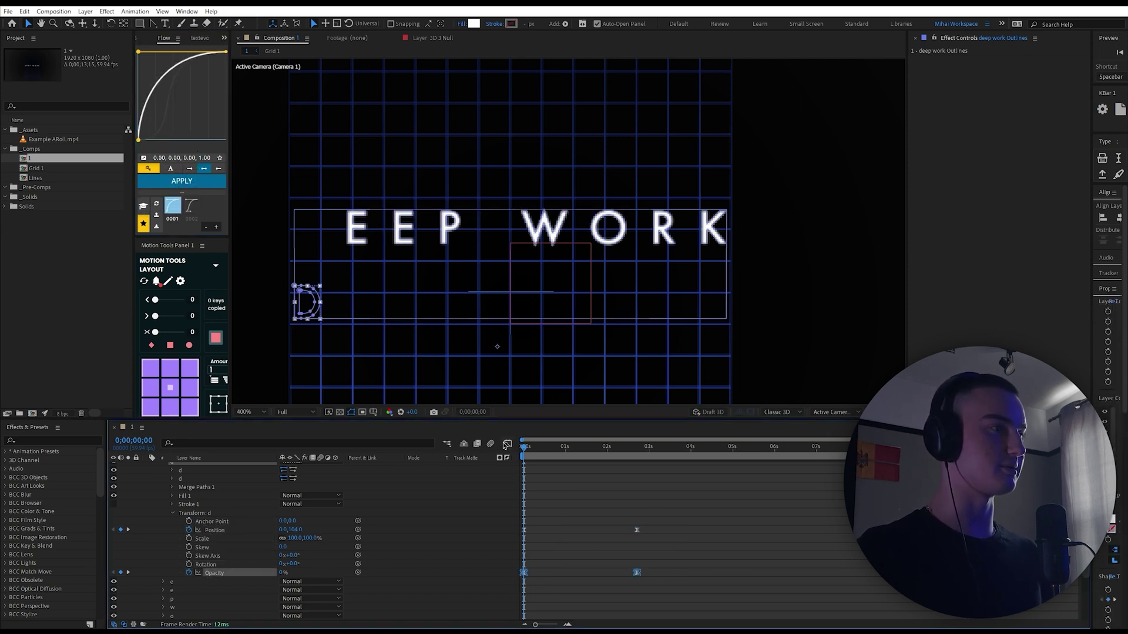
key("shift+F3")
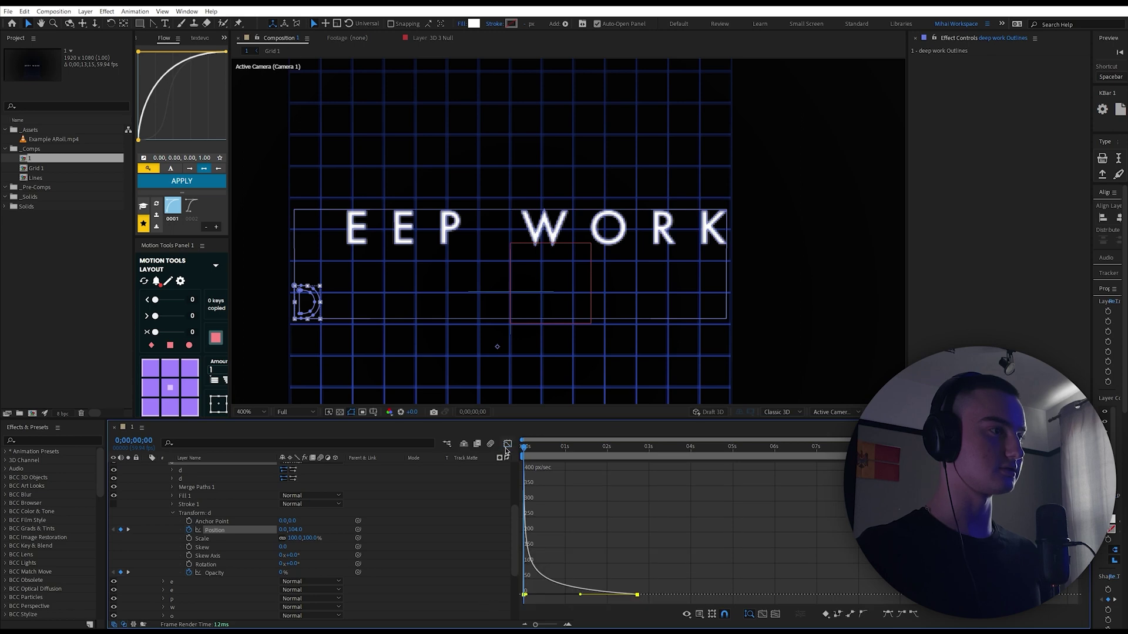
left_click(507, 444)
- Shorten letter d's animation by moving its end Position and Opacity keyframes to about half a second
left_click(214, 573, "shift")
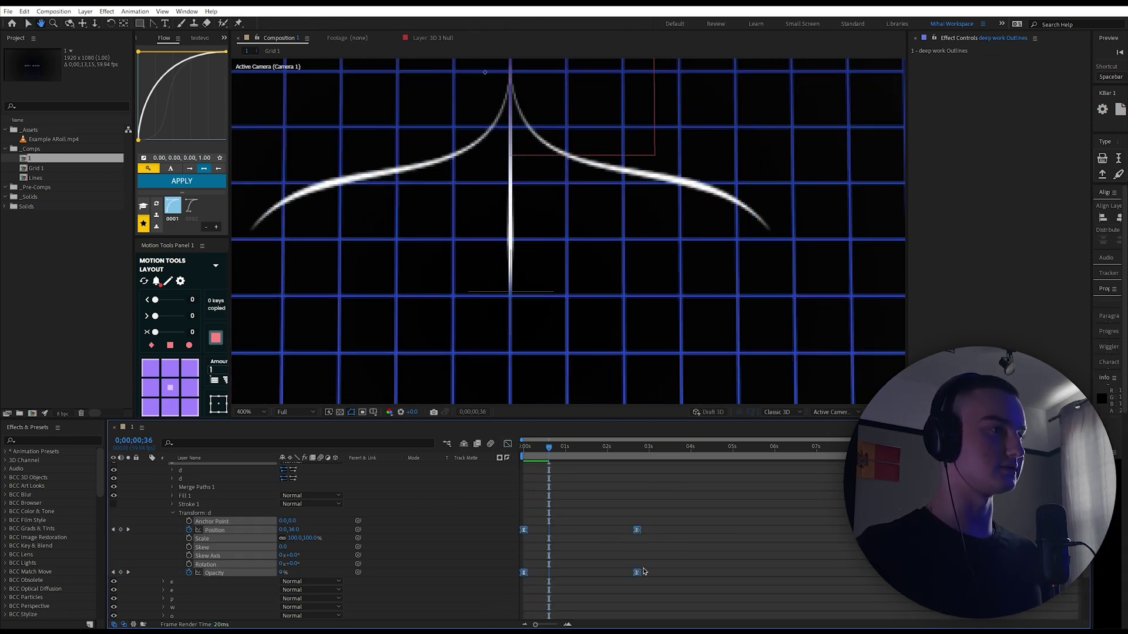
left_click_drag(637, 530, 571, 531)
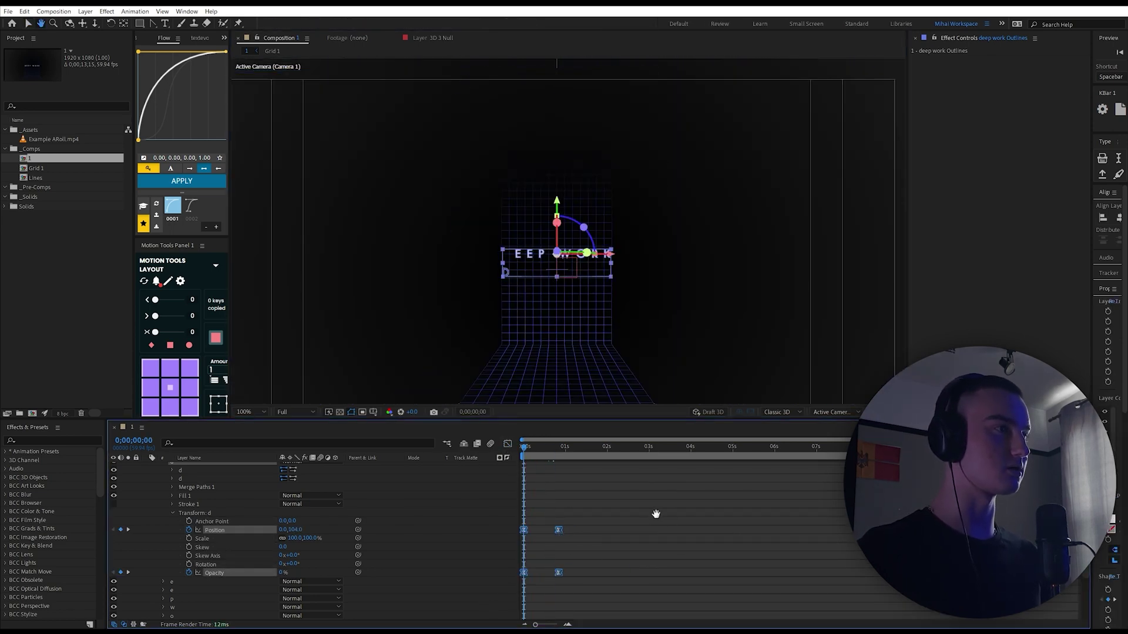
left_click_drag(655, 515, 515, 578)
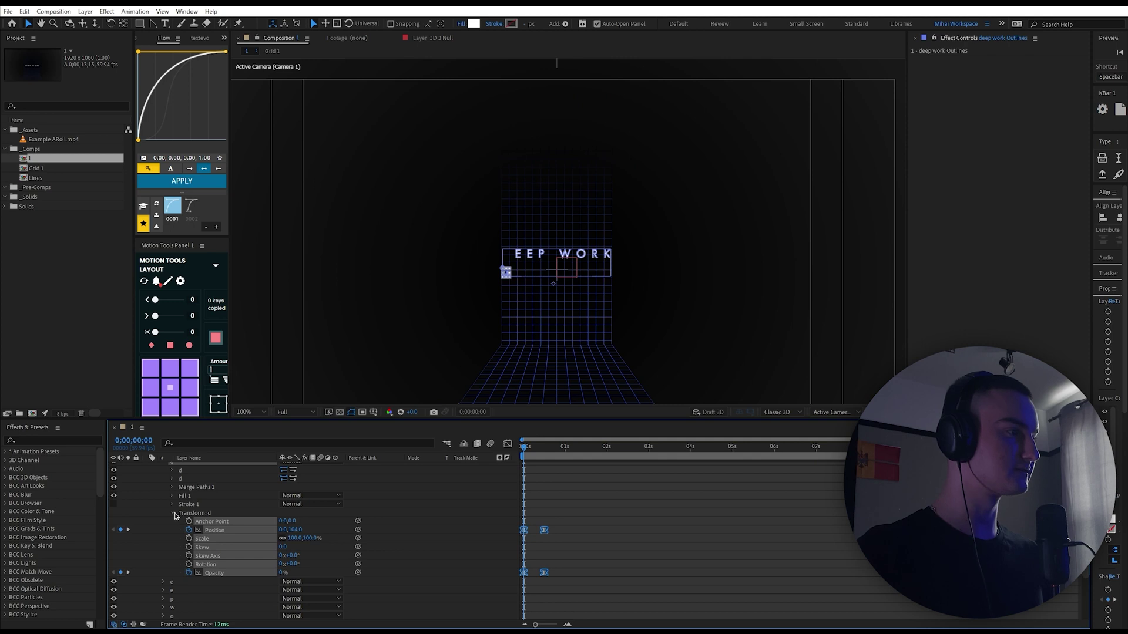
- Paste letter d's Position and Opacity keyframes onto all the other letter groups of deep work Outlines
left_click(175, 514)
scroll(188, 515, "up", 2)
left_click(164, 505)
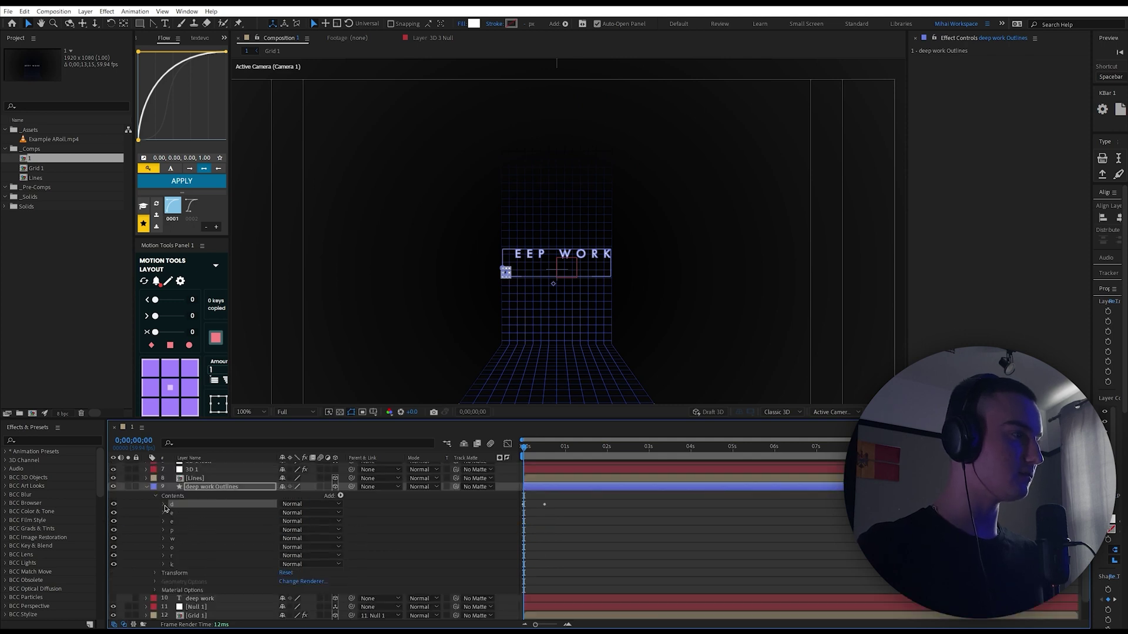
left_click(180, 515)
left_click(181, 567, "shift")
key("ctrl+v")
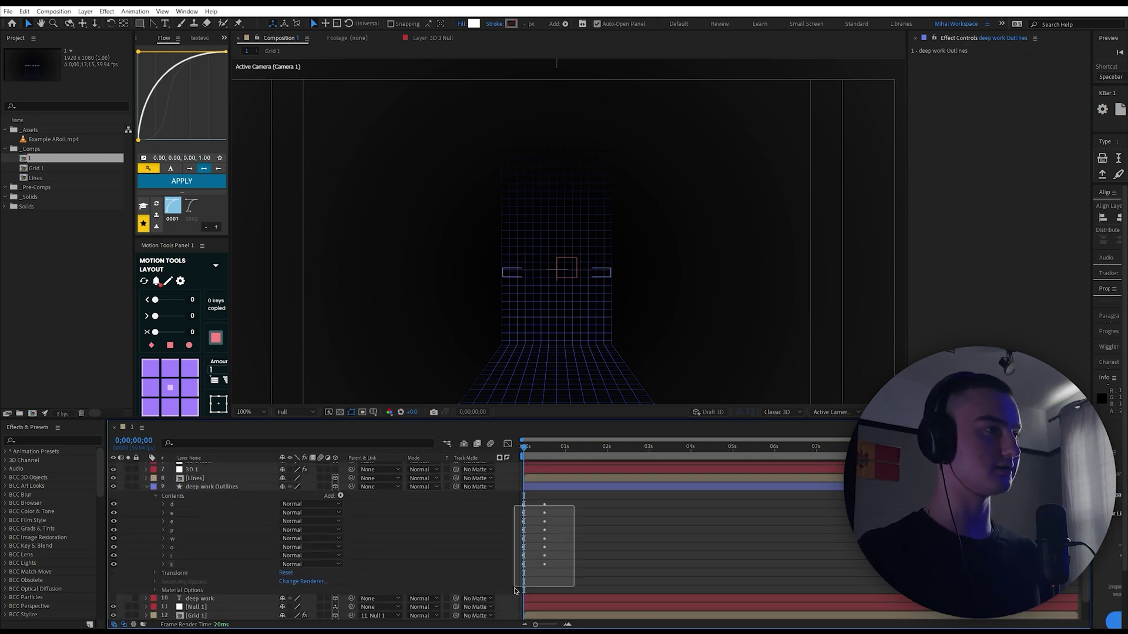
- Stagger the Position and Opacity keyframes of all deep work Outlines letters using Amount 5 and Step 2, and preview the title
left_click(206, 487)
key("u")
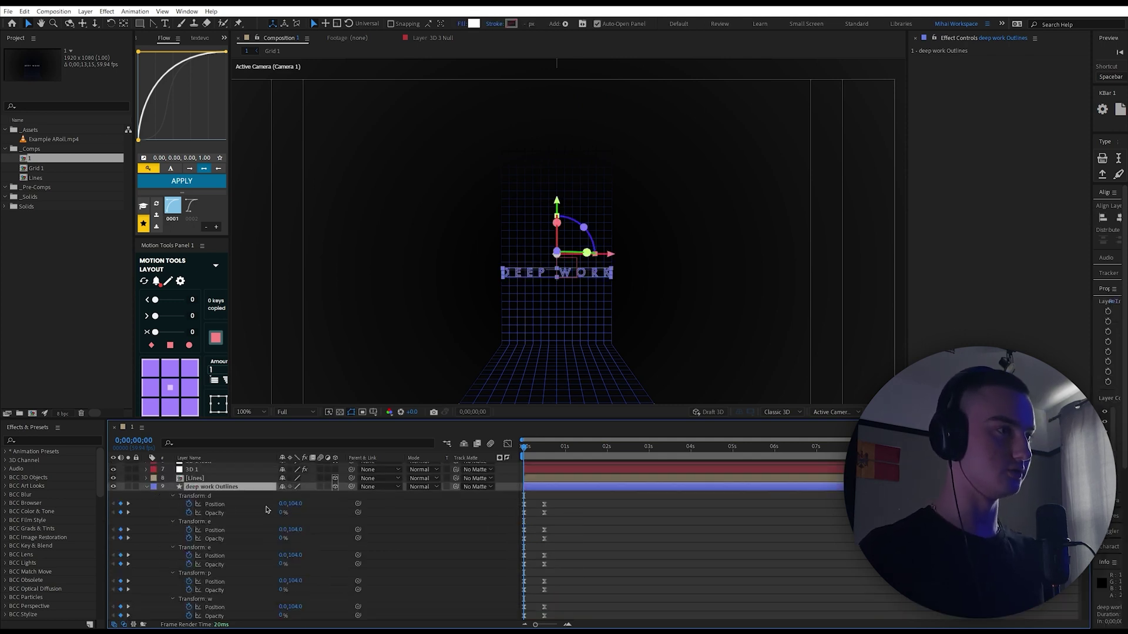
left_click_drag(562, 501, 517, 574)
scroll(499, 610, "down", 3)
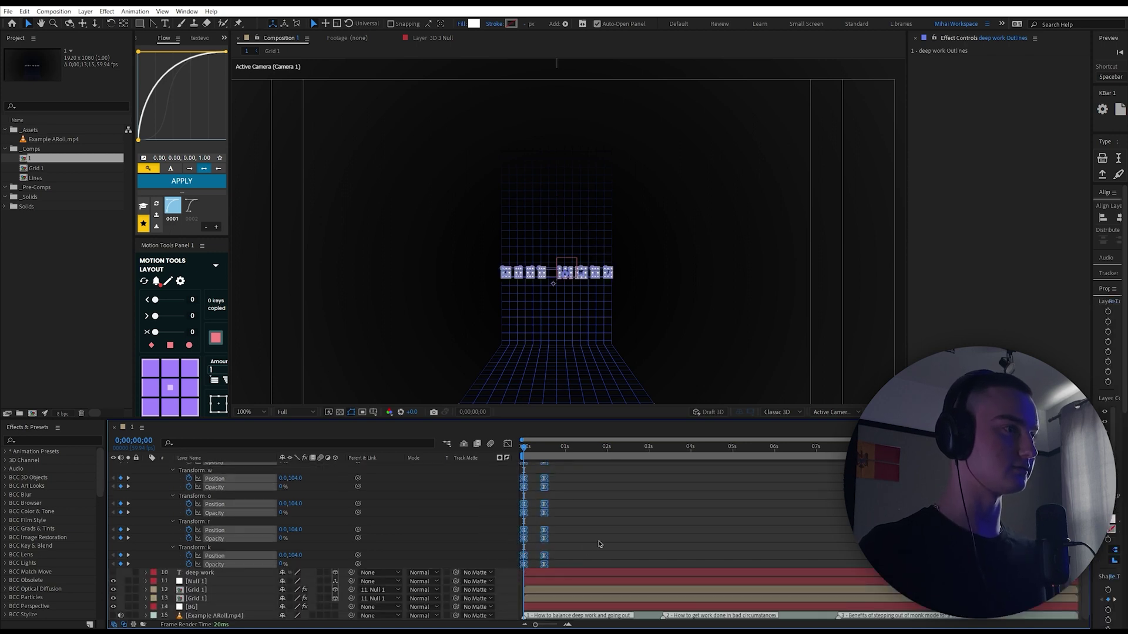
scroll(600, 537, "up", 2)
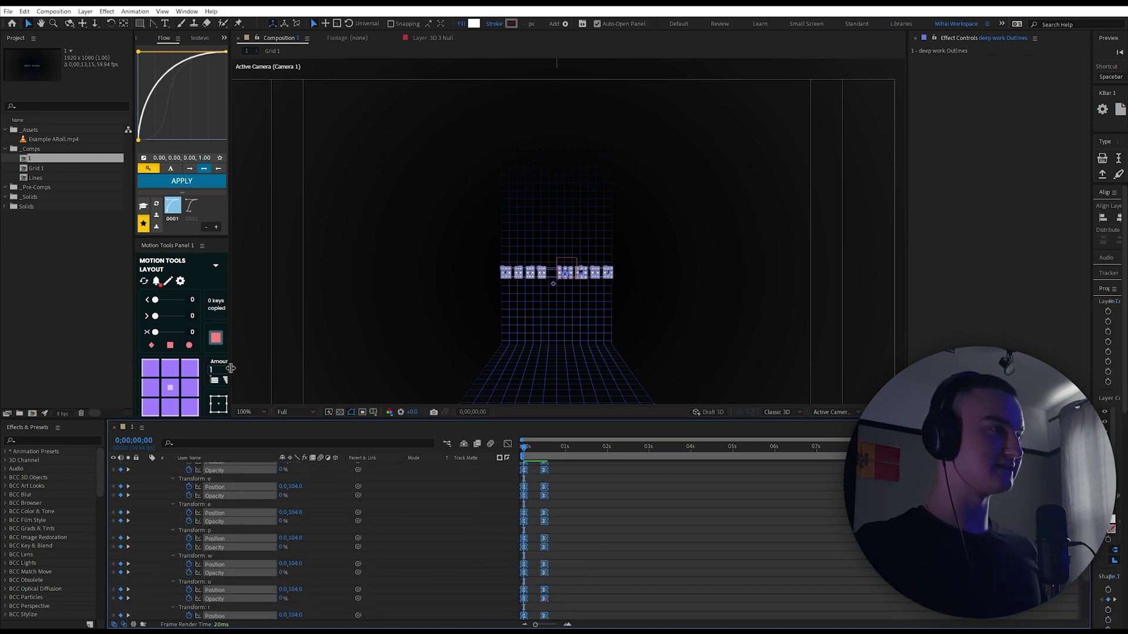
left_click_drag(230, 370, 284, 362)
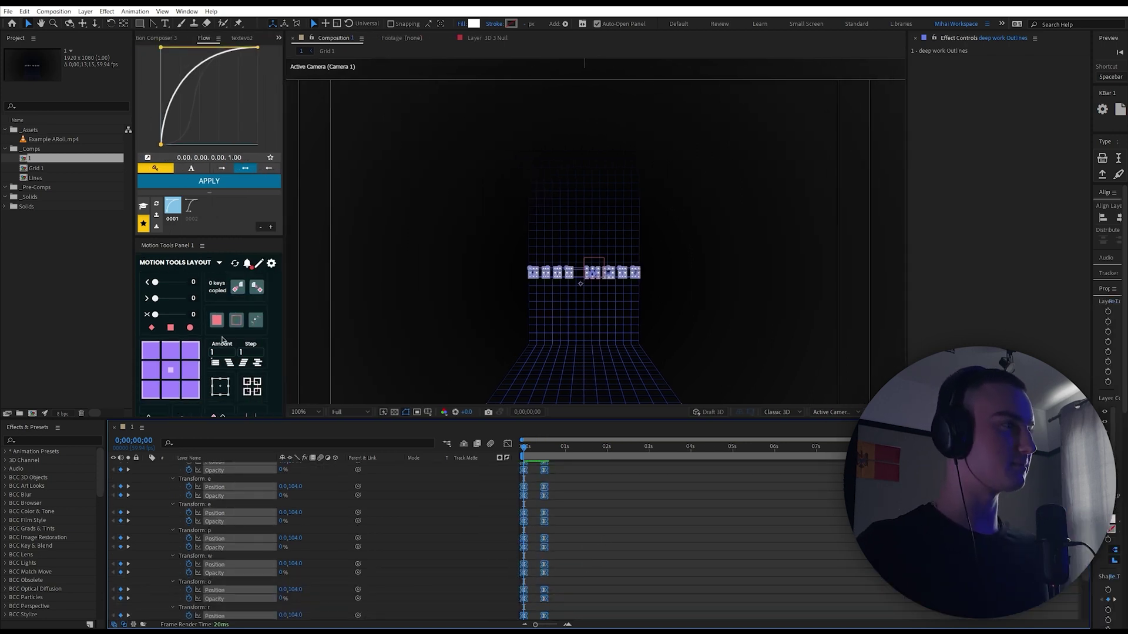
left_click(249, 352)
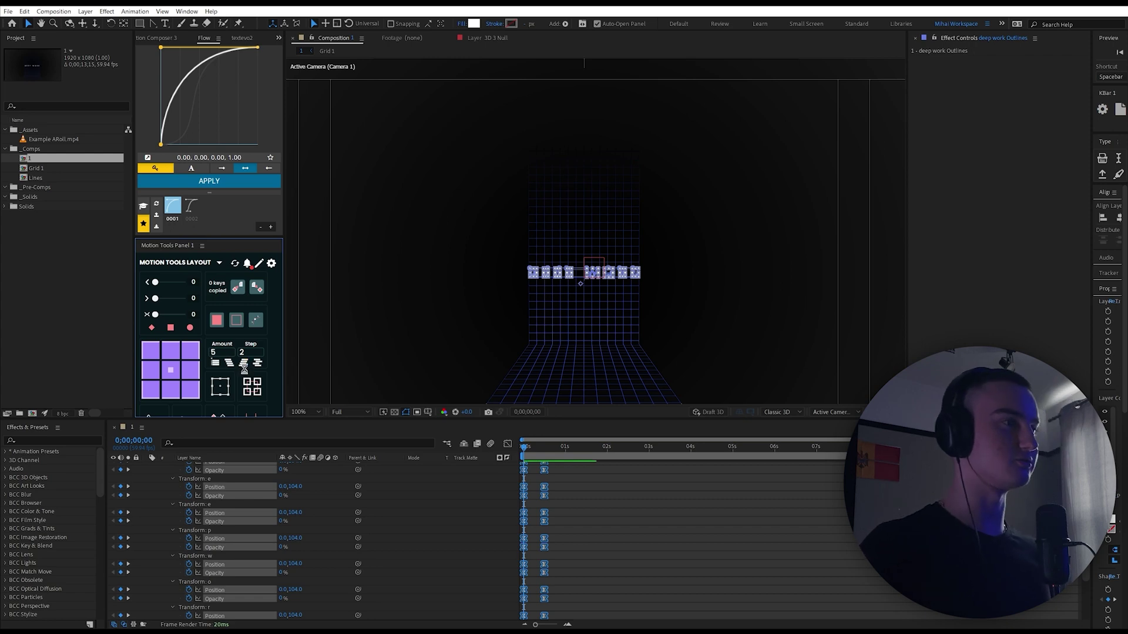
left_click(243, 364)
mouse_move(523, 447)
left_mouse_down()
mouse_move(580, 449)
mouse_move(521, 462)
left_mouse_up()
key("space")
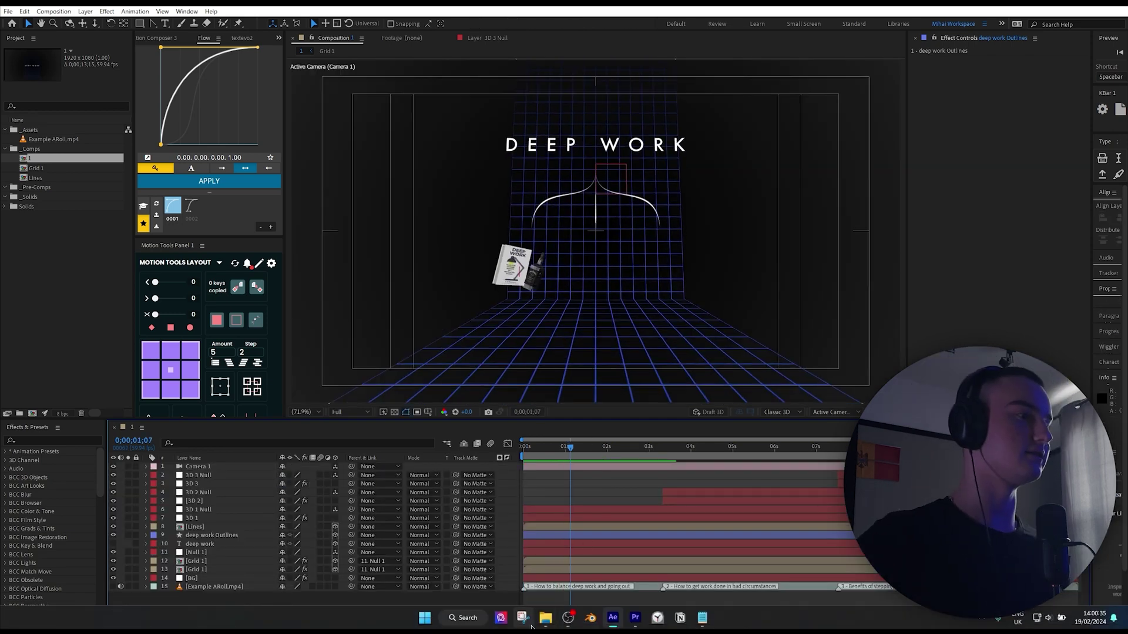
- Switch to File Explorer and open a file from it for viewing
left_click(545, 627)
left_click(476, 164)
double_click(477, 164)
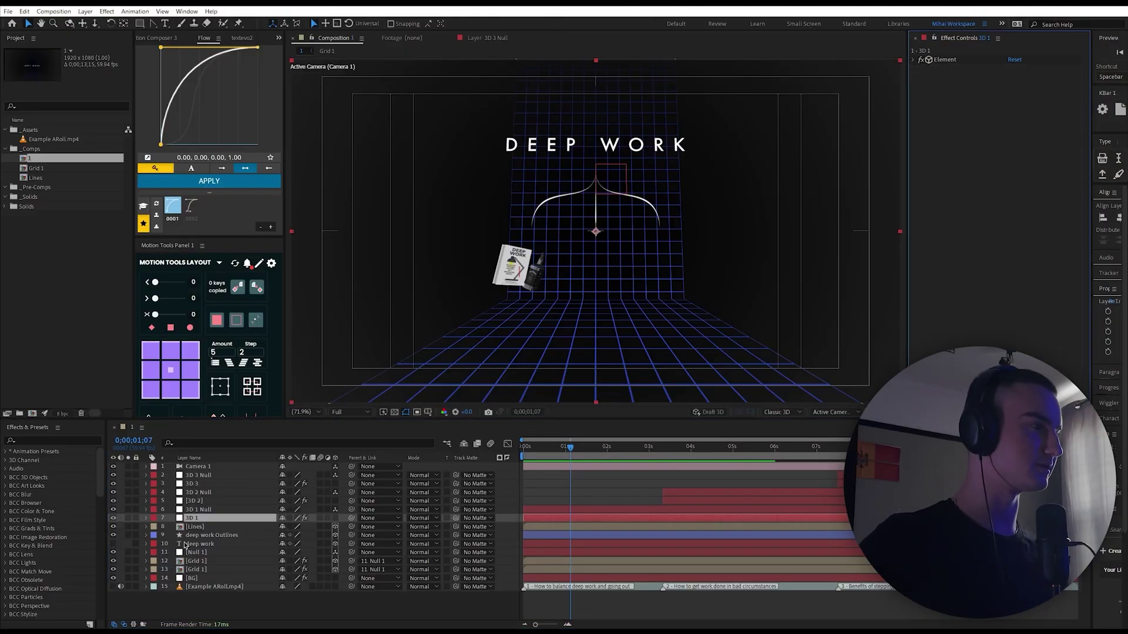
key("ctrl+space")
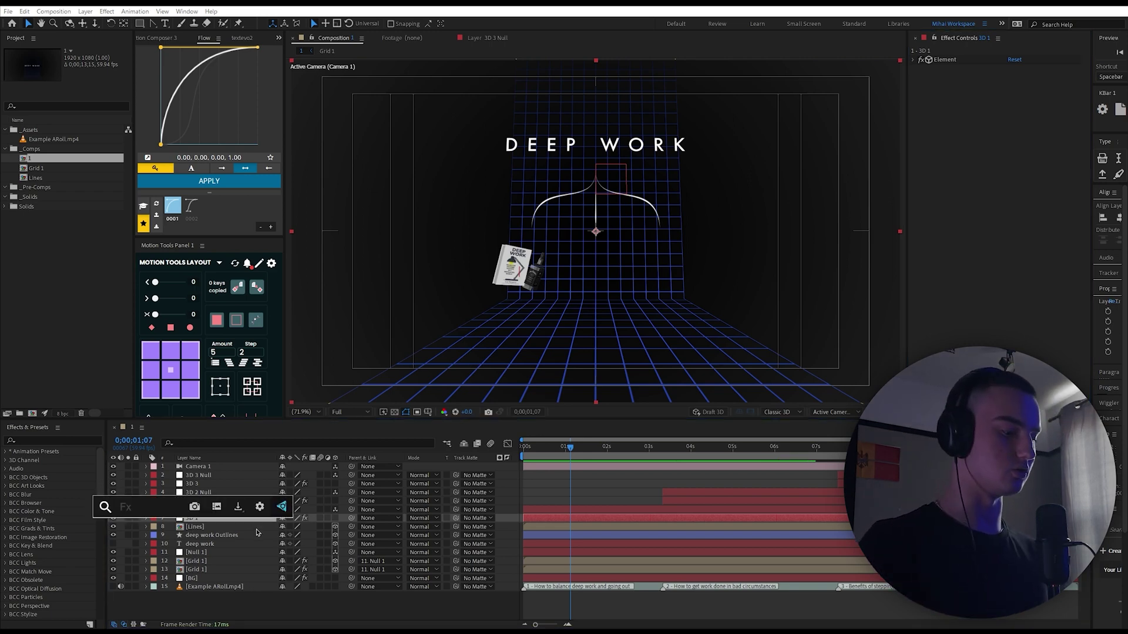
type("deep")
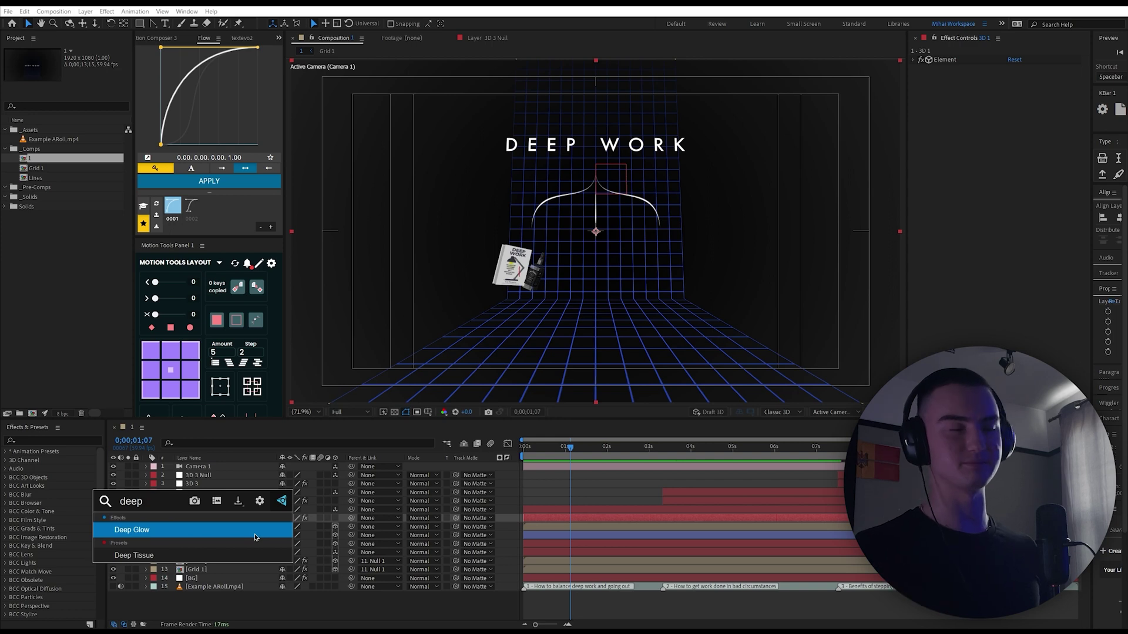
type("glow")
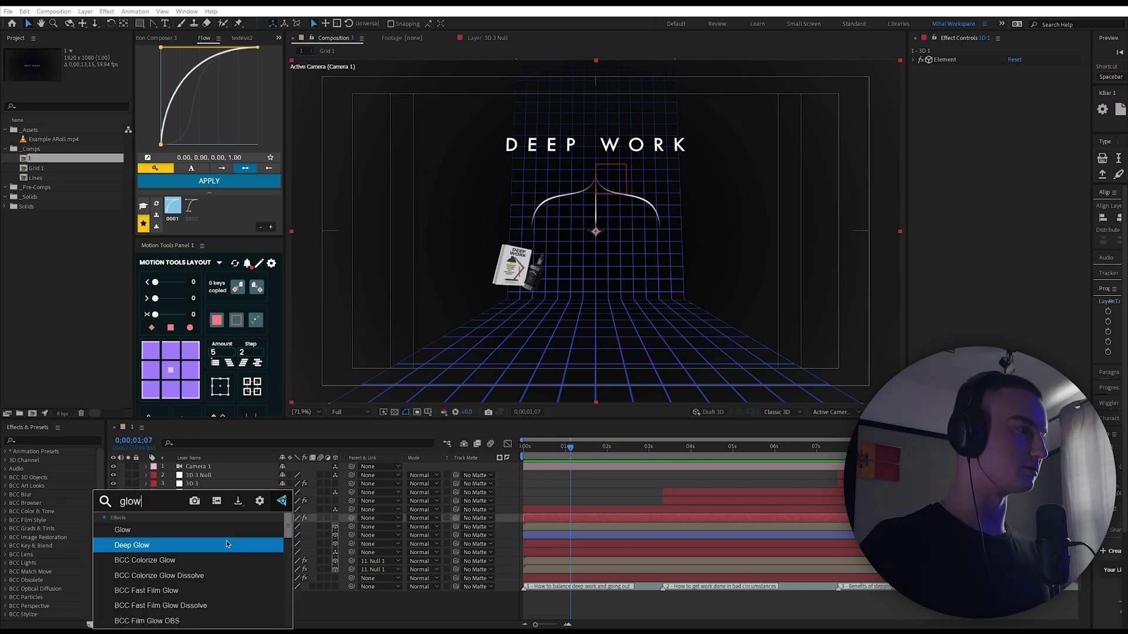
key("Return")
left_click_drag(1048, 86, 1011, 97)
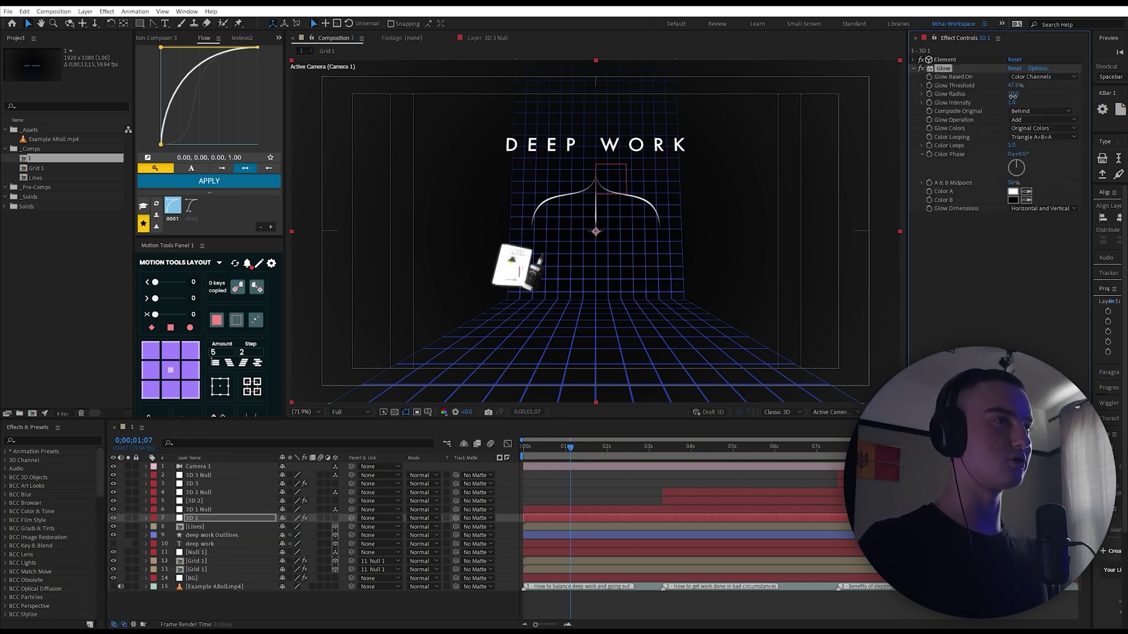
key("Delete")
- Apply the Deep Glow effect to the 3D 1 layer with an Exposure of 0.05
key("ctrl+space")
type("dee")
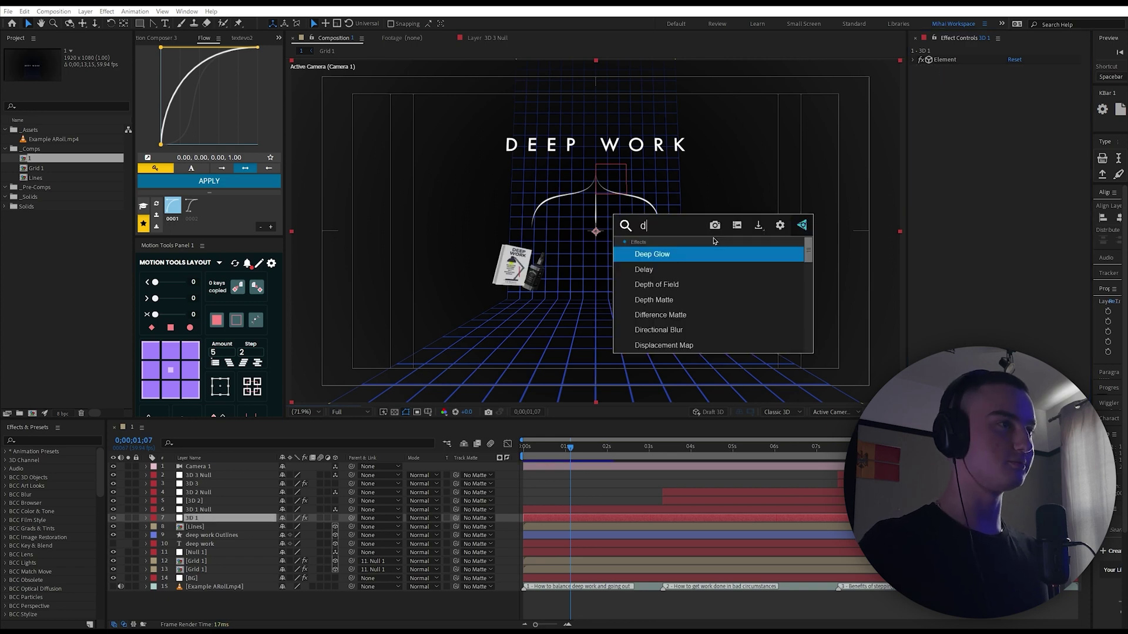
left_click(715, 255)
- Add a Curves effect to the 3D 1 layer and shape a gentle S-curve that lifts the midtones and slightly lowers the shadows
key("ctrl+space")
type("cuir")
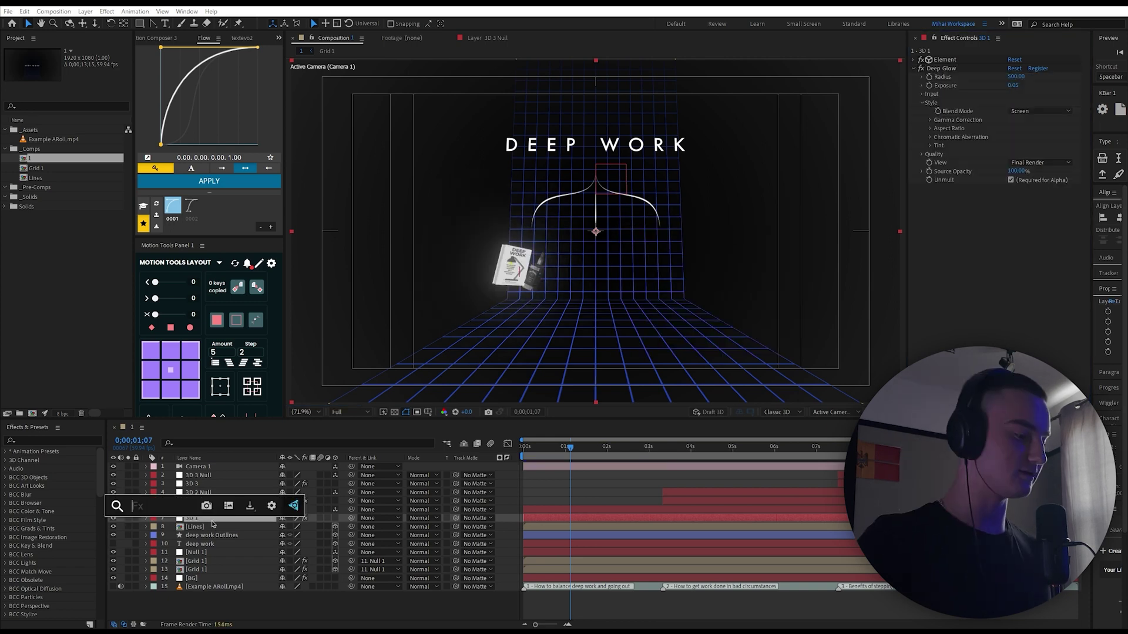
type("curves")
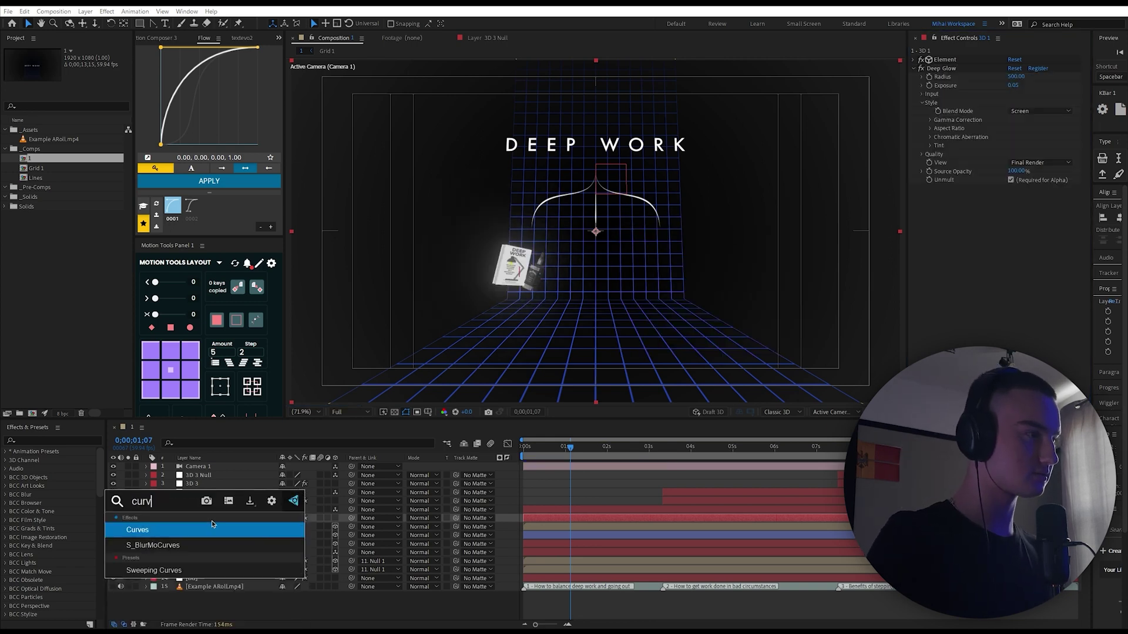
key("Return")
left_click_drag(1028, 256, 1030, 256)
left_click_drag(992, 290, 964, 330)
left_click_drag(992, 293, 987, 288)
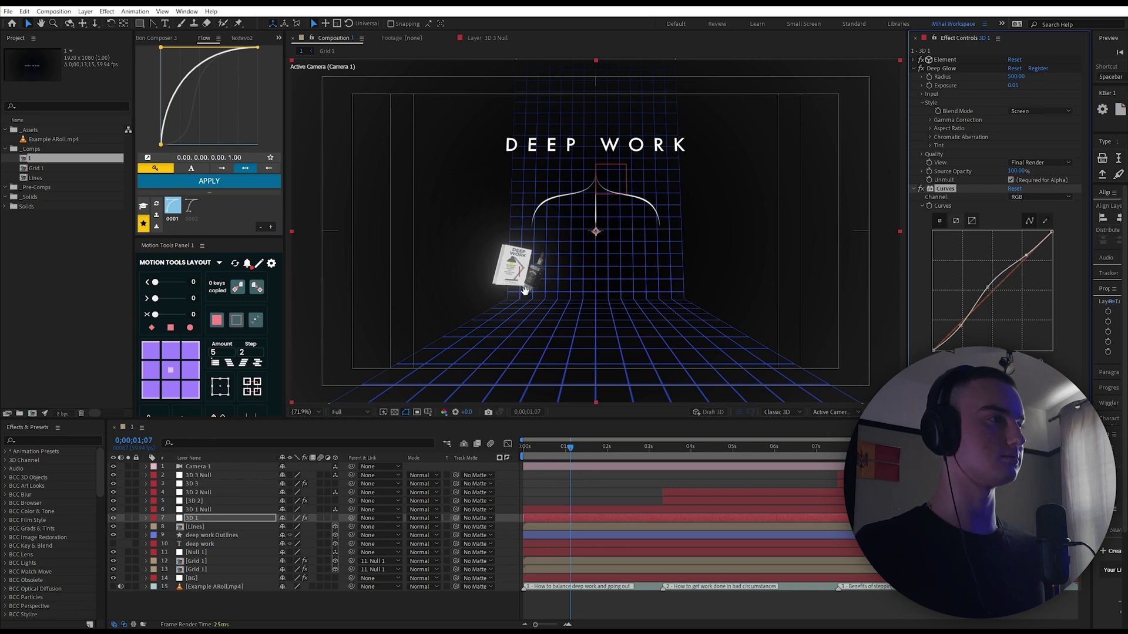
scroll(529, 299, "up", 2)
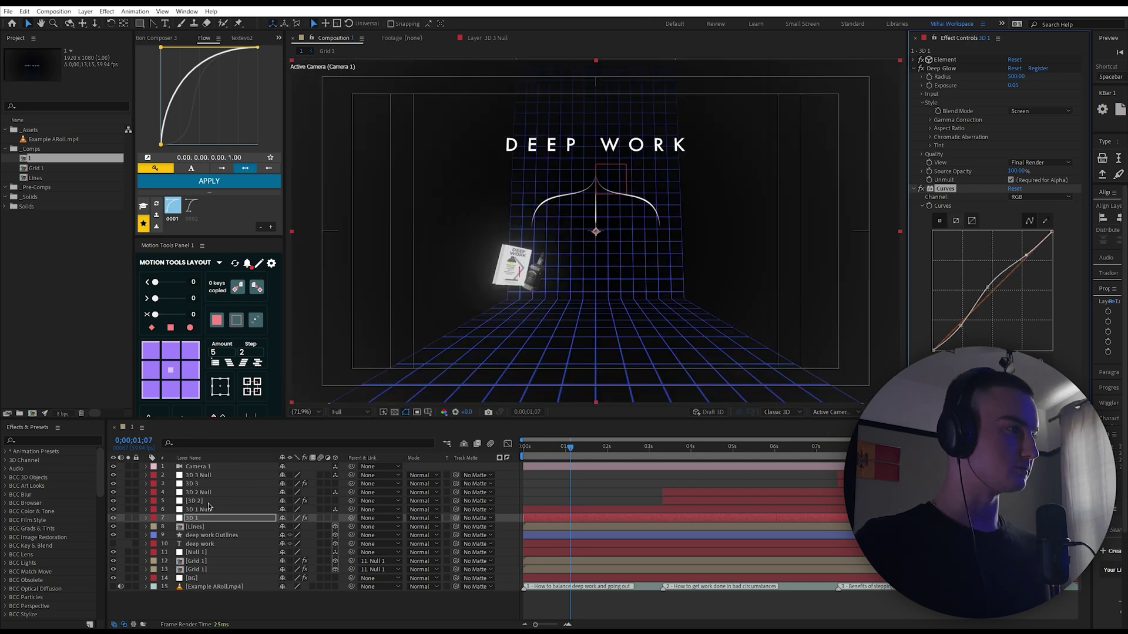
- Apply Deep Glow to the 3D 2 layer with an Exposure of 0.20 and collapse its Element settings
left_click(197, 501)
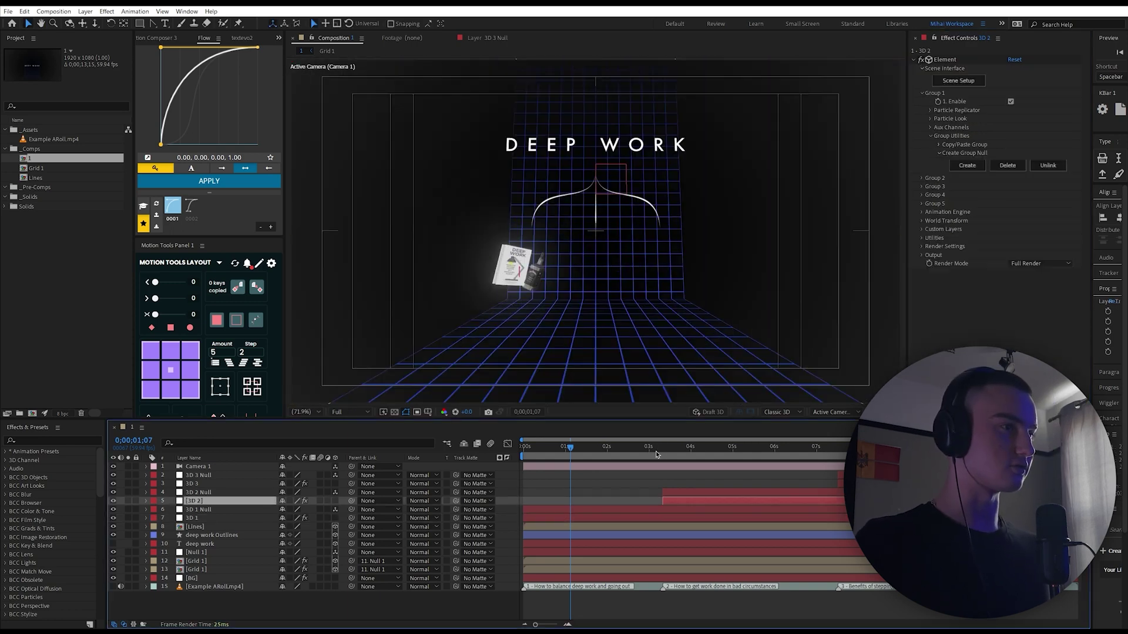
key("ctrl+space")
type("deep")
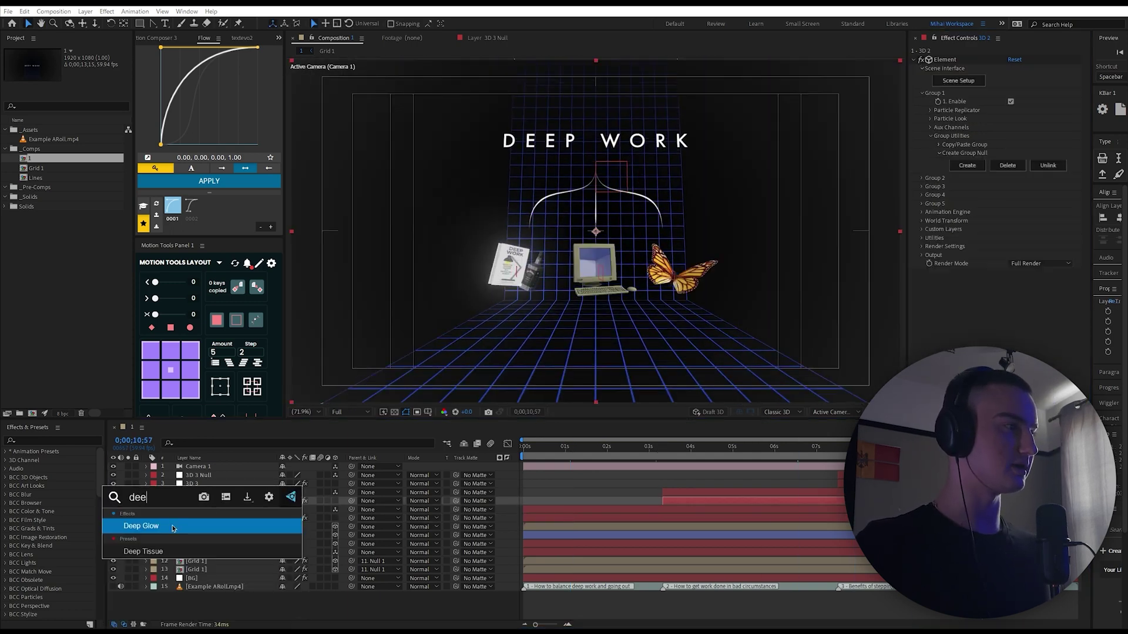
key("Return")
left_click(914, 60)
- Add Curves to the 3D 2 layer and pull down the shadows and midtones while keeping the highlights near the diagonal
key("ctrl+space")
type("curves")
key("Return")
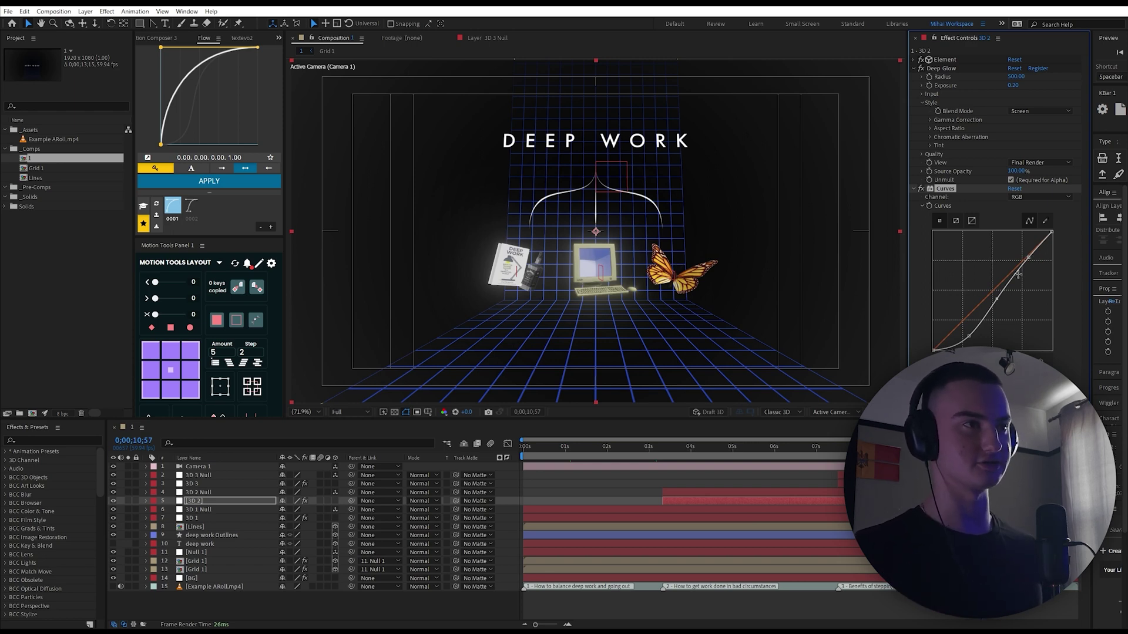
left_click_drag(1027, 258, 1027, 259)
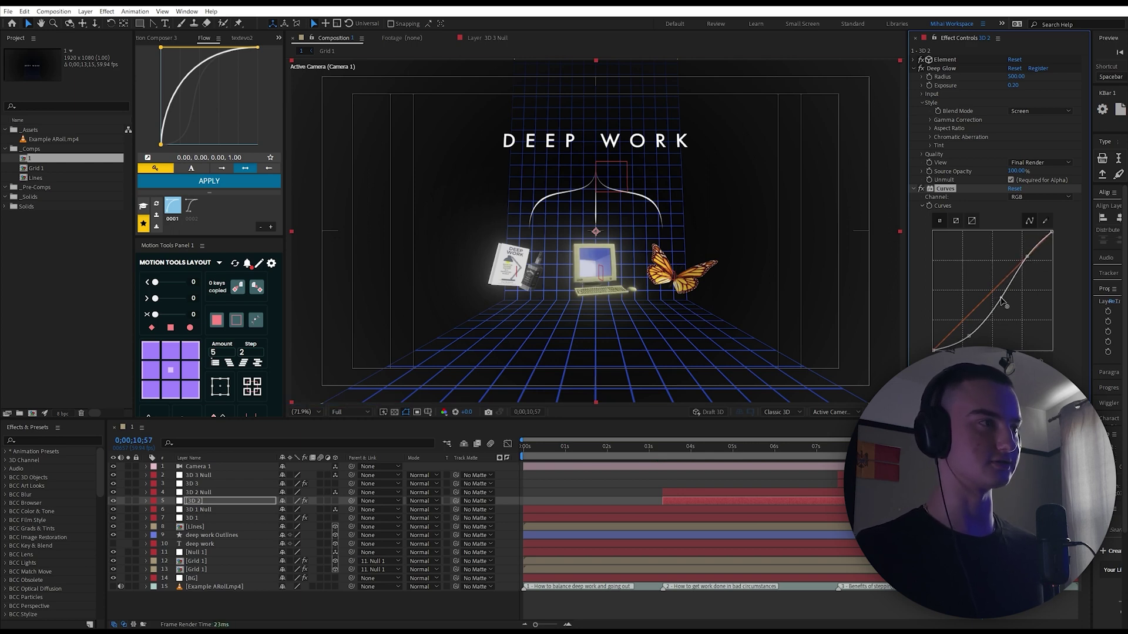
- Apply the Deep Glow effect to the 3D 3 butterfly layer
left_click(197, 485)
key("ctrl+space")
type("de")
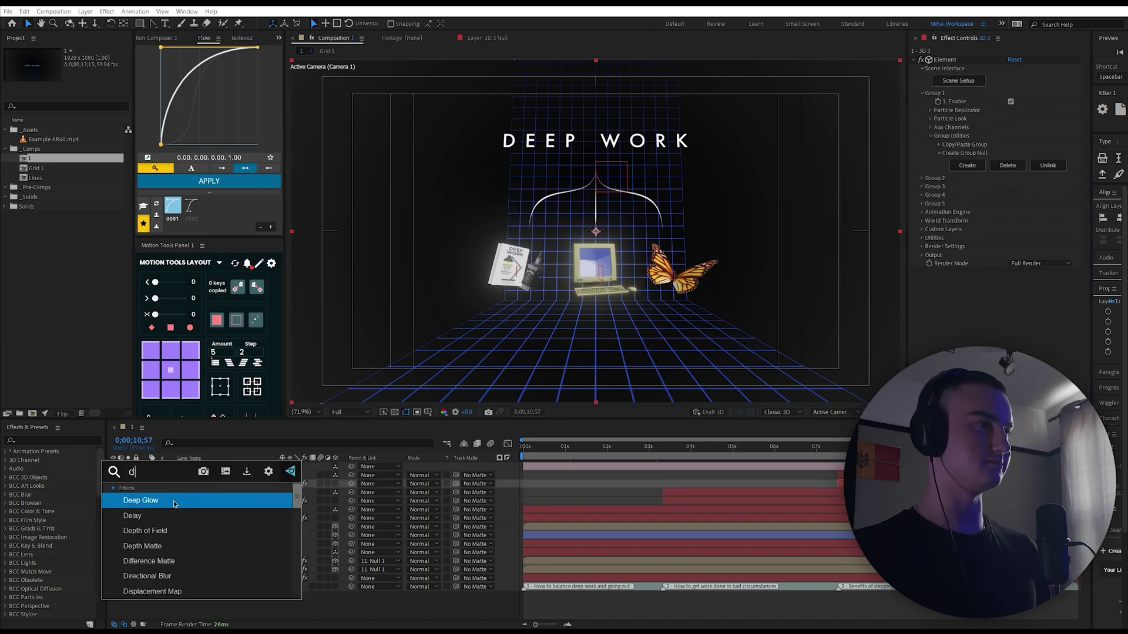
left_click(174, 502)
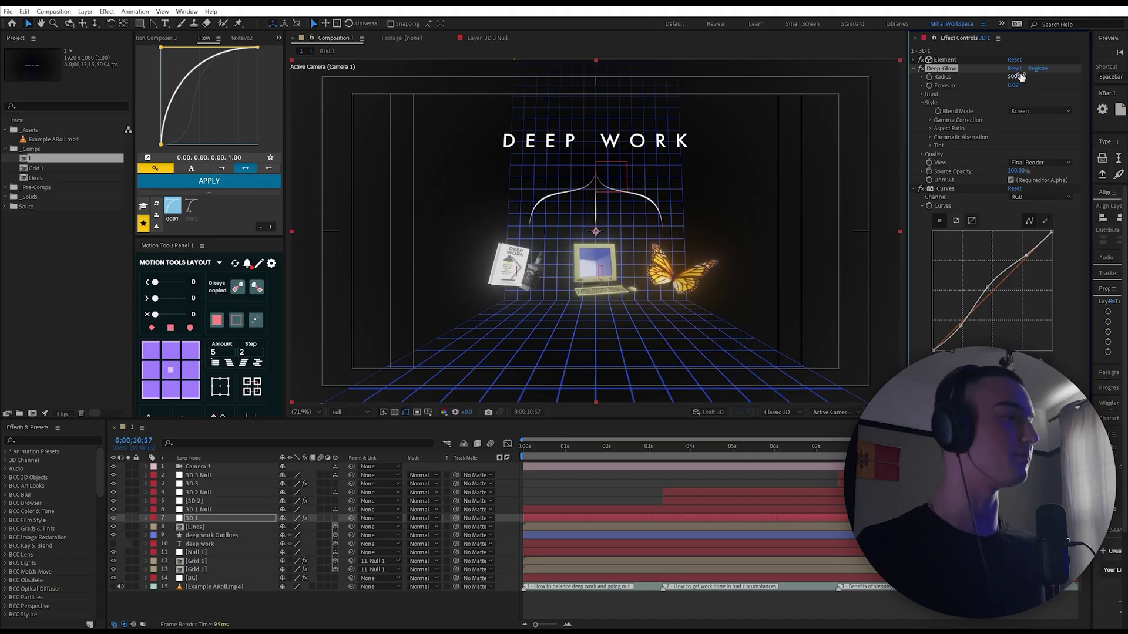
- Create a new adjustment layer above all other layers in the composition
right_click(338, 613)
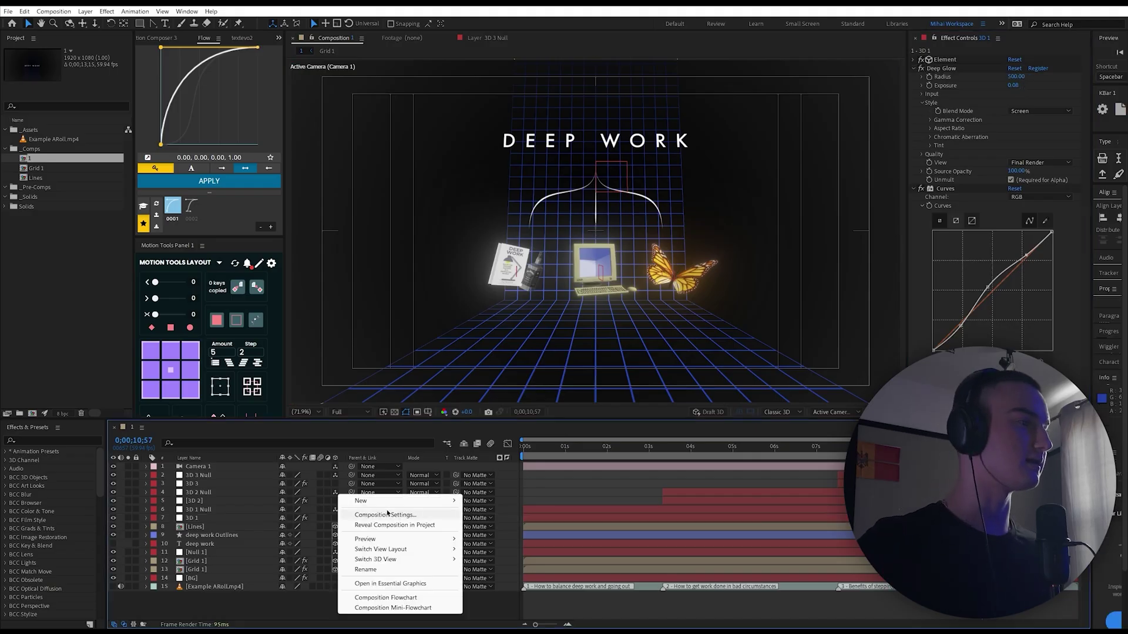
mouse_move(390, 503)
left_click(504, 576)
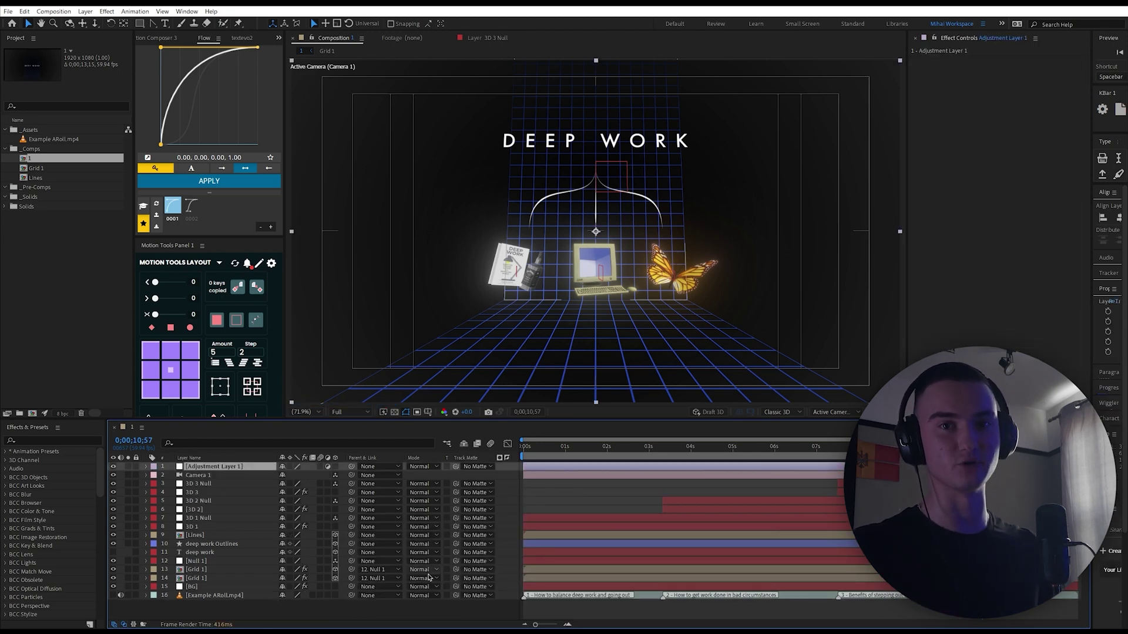
- Apply CC Lens to the adjustment layer and set its Size to 300 for a subtle lens distortion
key("ctrl+space")
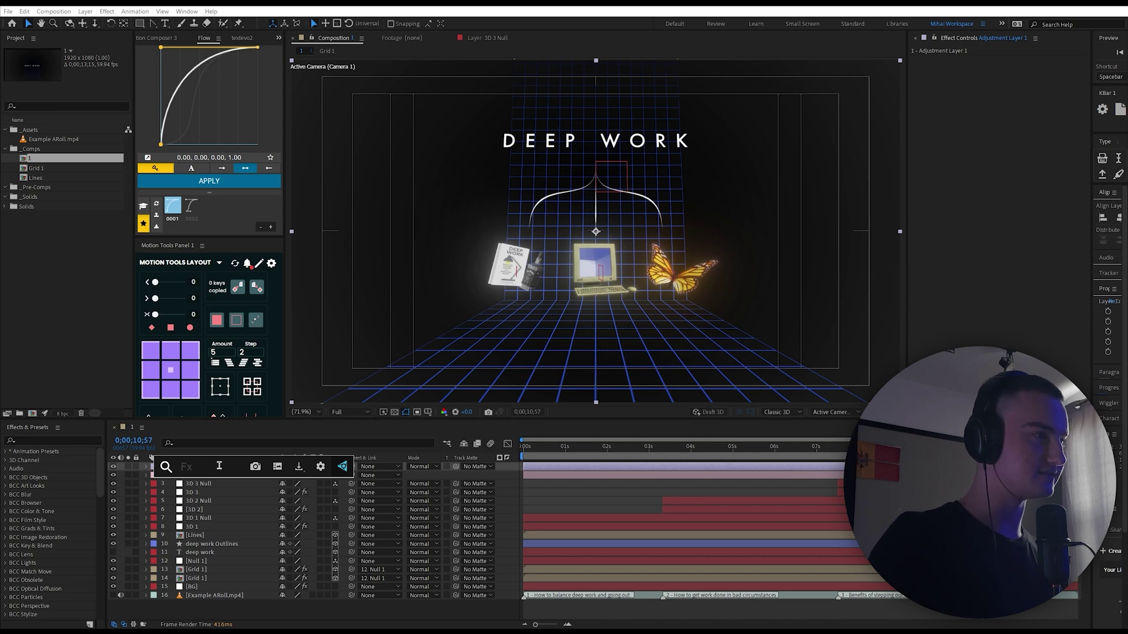
type("cc lens")
key("Return")
left_click_drag(1015, 77, 1071, 81)
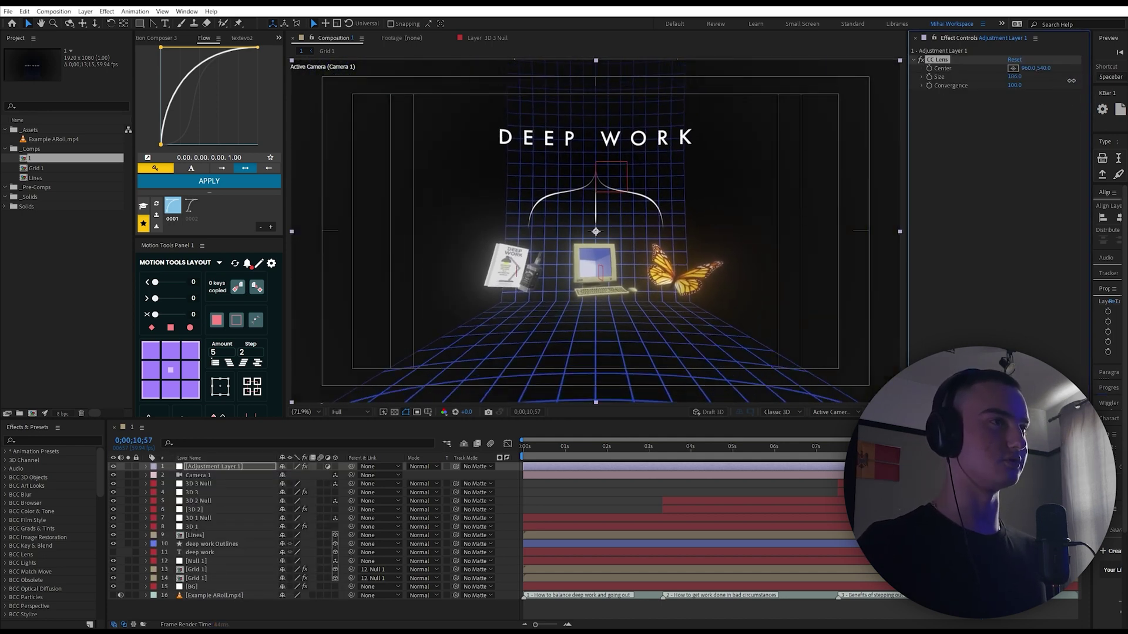
left_click(922, 62)
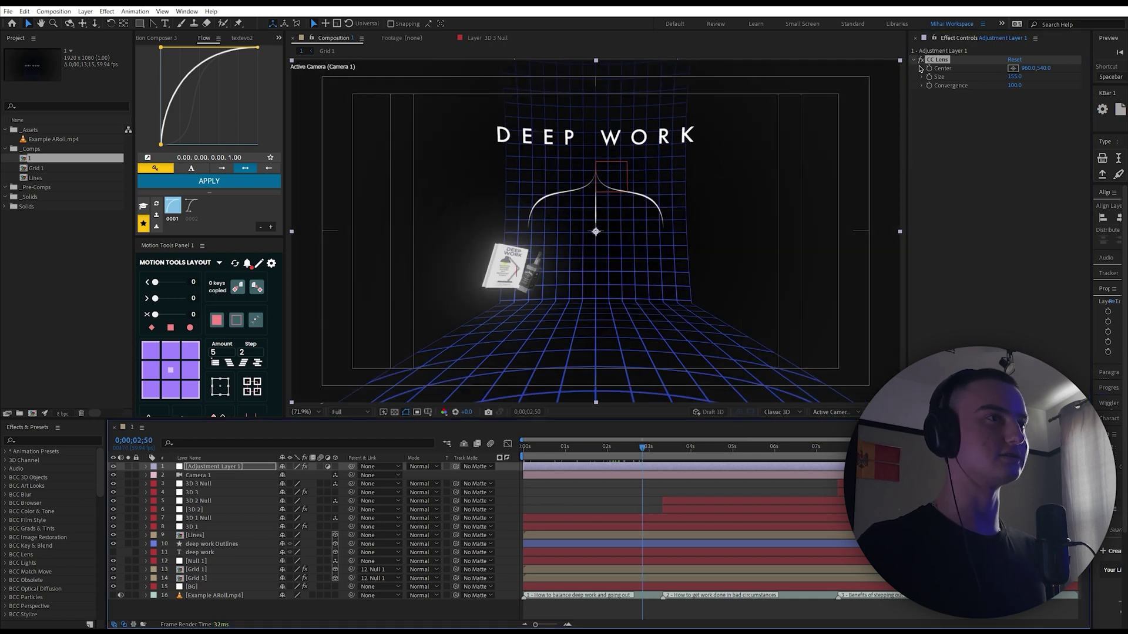
left_click_drag(1120, 74, 1095, 77)
left_click(239, 458)
left_click(240, 469)
key("ctrl+space")
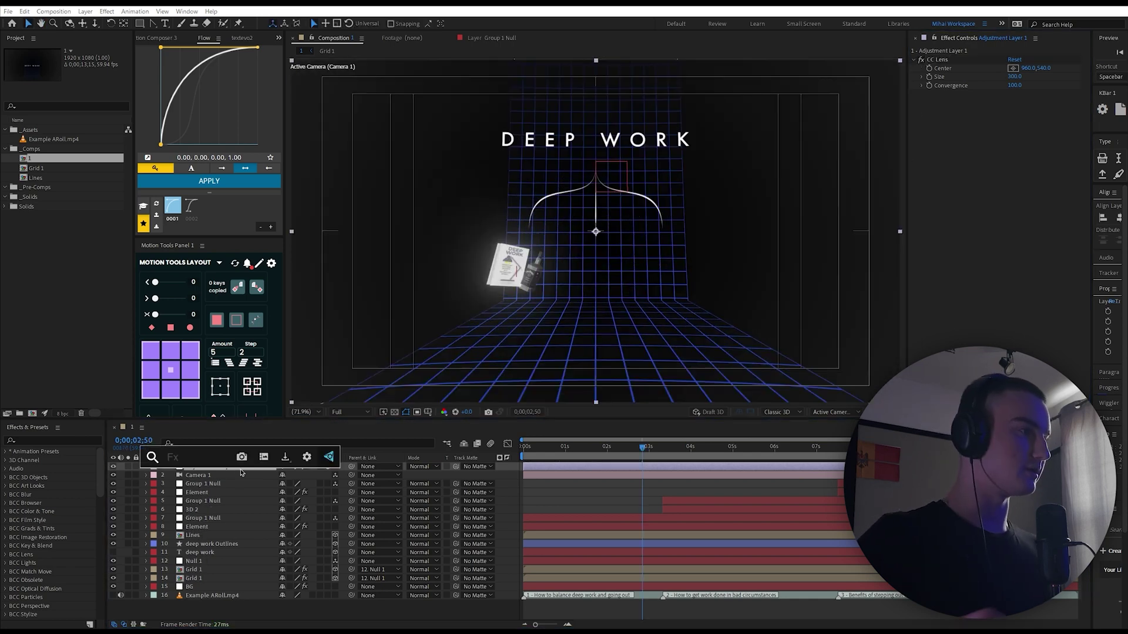
type("film")
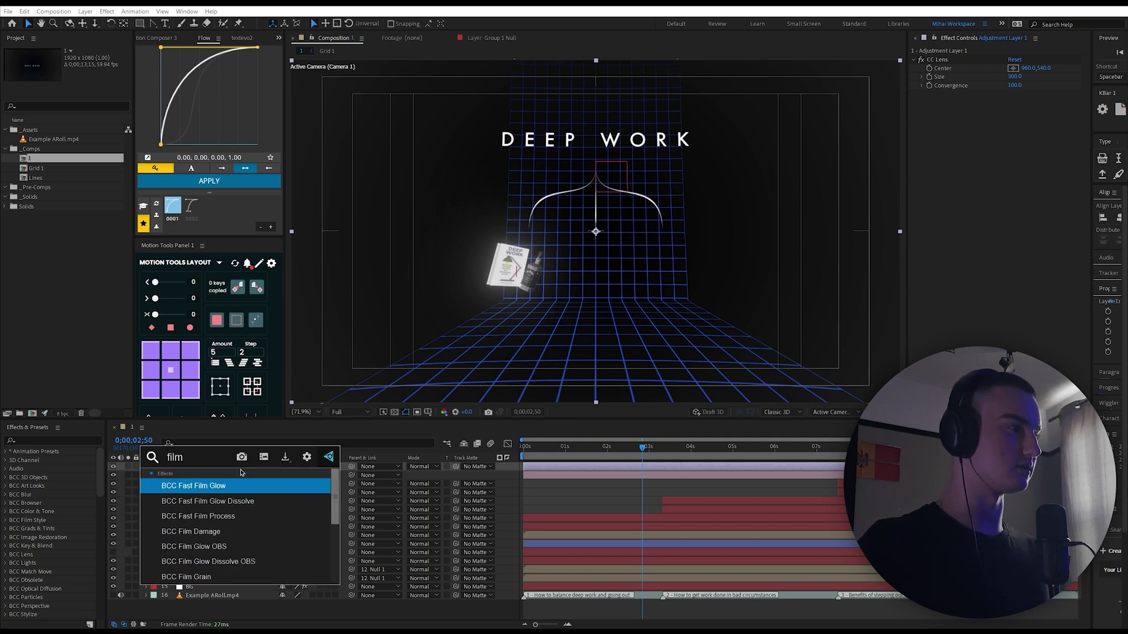
type(" gra")
left_click(228, 490)
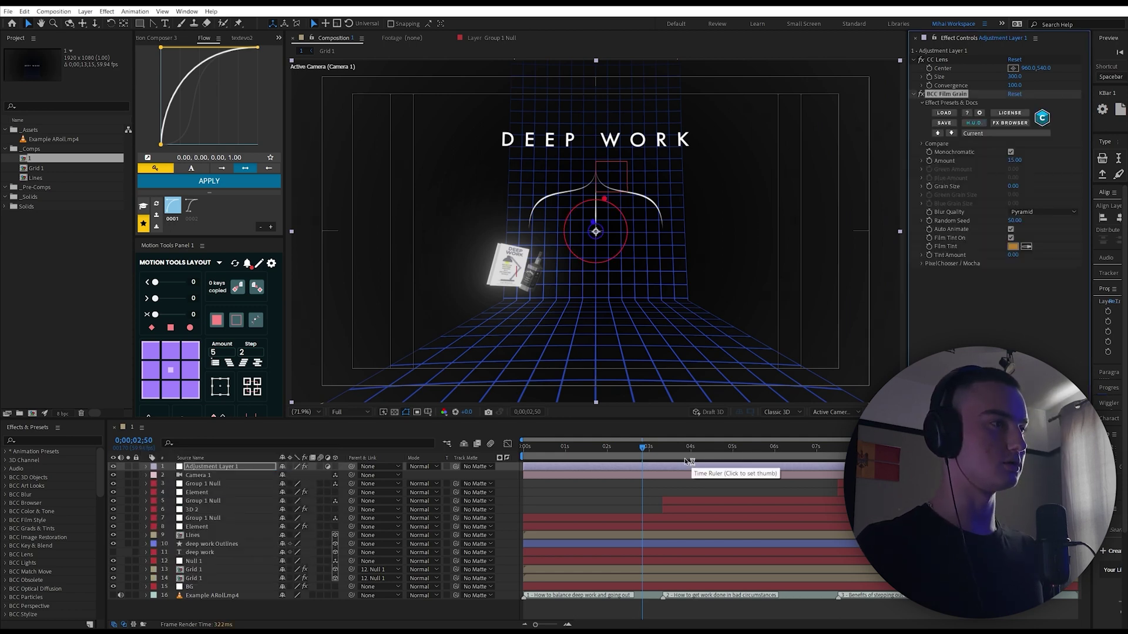
scroll(582, 275, "up", 2)
left_click_drag(470, 313, 641, 269)
key("period")
key("period")
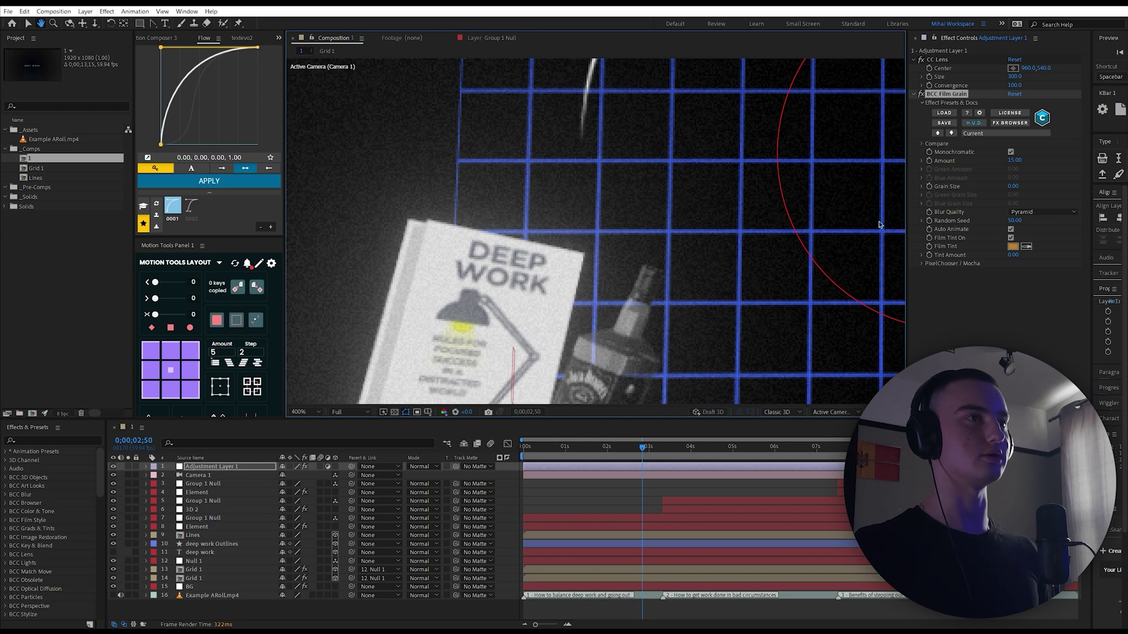
key("Delete")
- Apply S_UltraGrain to the adjustment layer with Grain Mono enabled, Grain Amp 1.040 and Grain Size 0.630
key("ctrl+space")
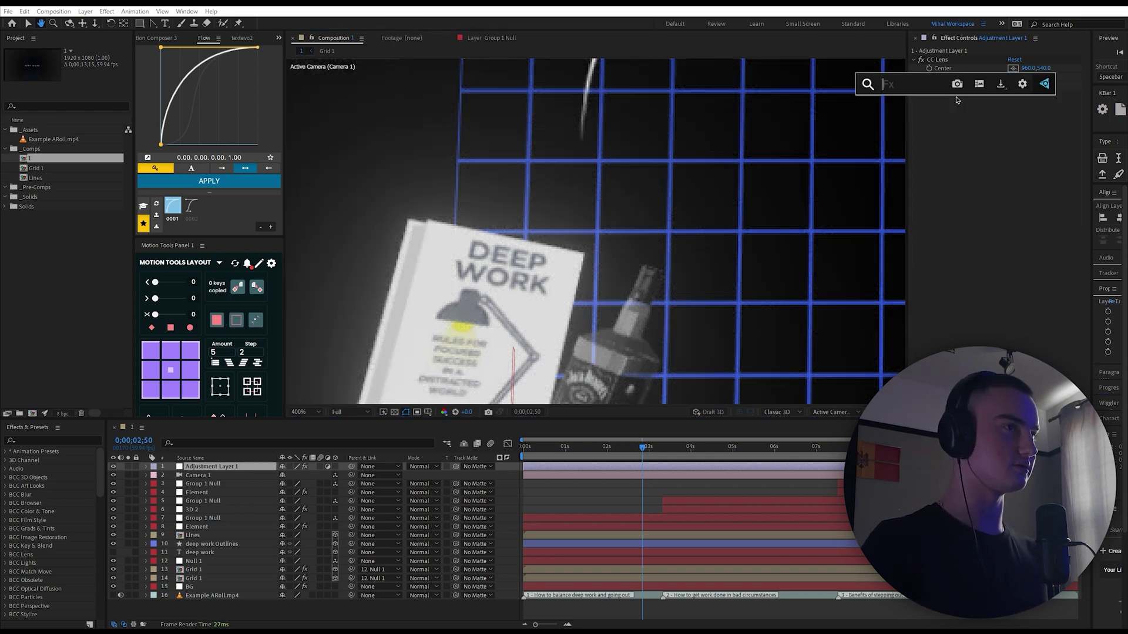
type("grain")
scroll(977, 174, "down", 2)
left_click(978, 176)
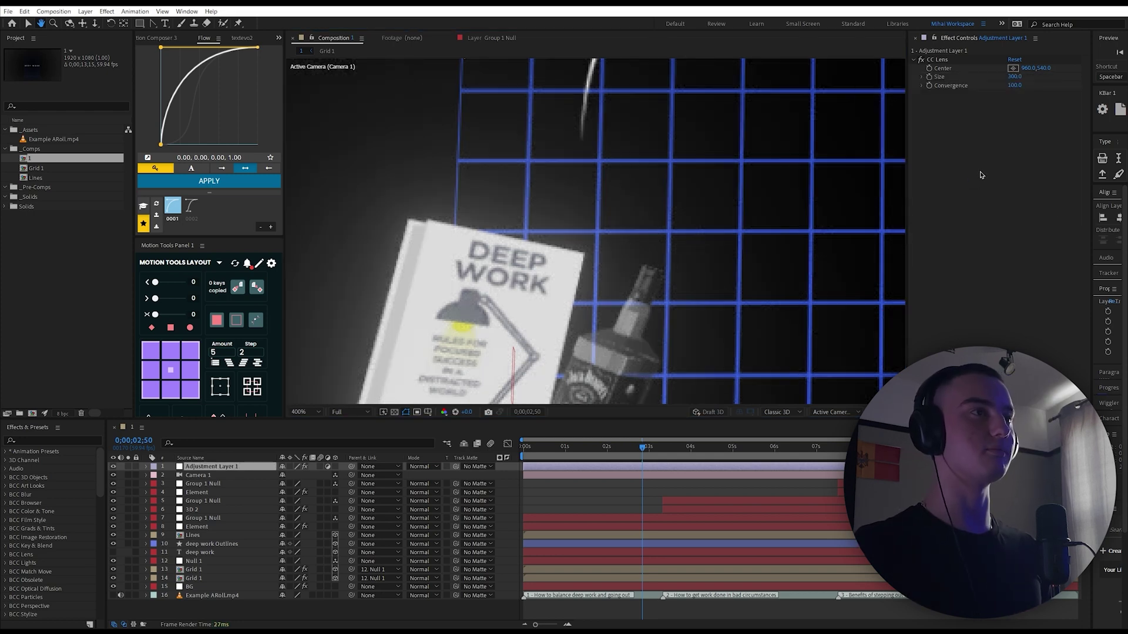
left_click(1010, 248)
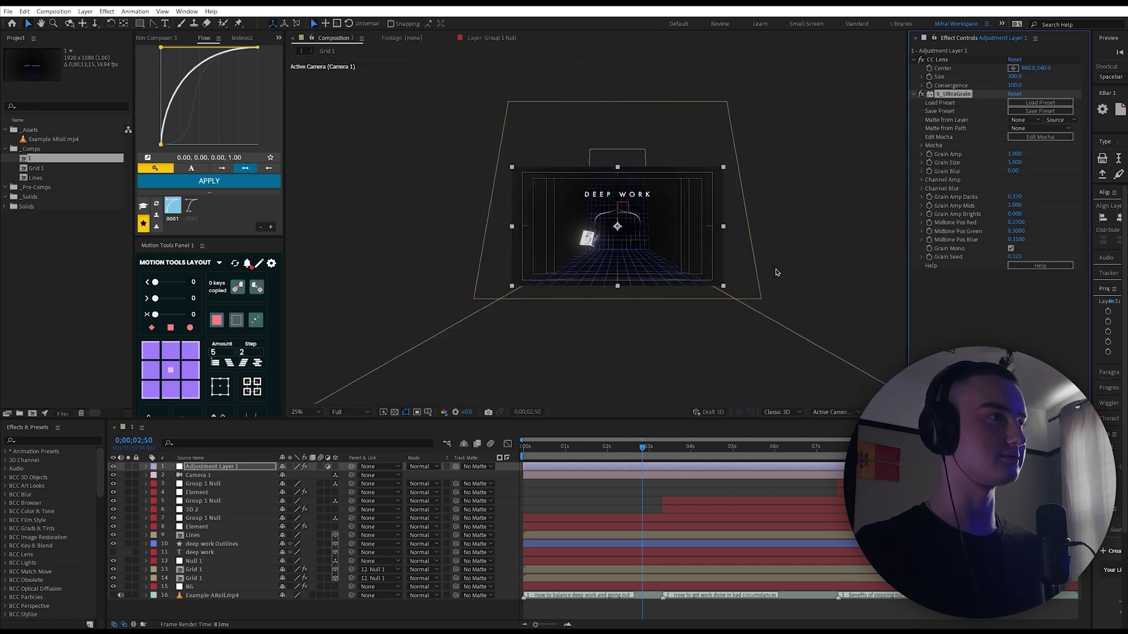
scroll(775, 271, "up", 3)
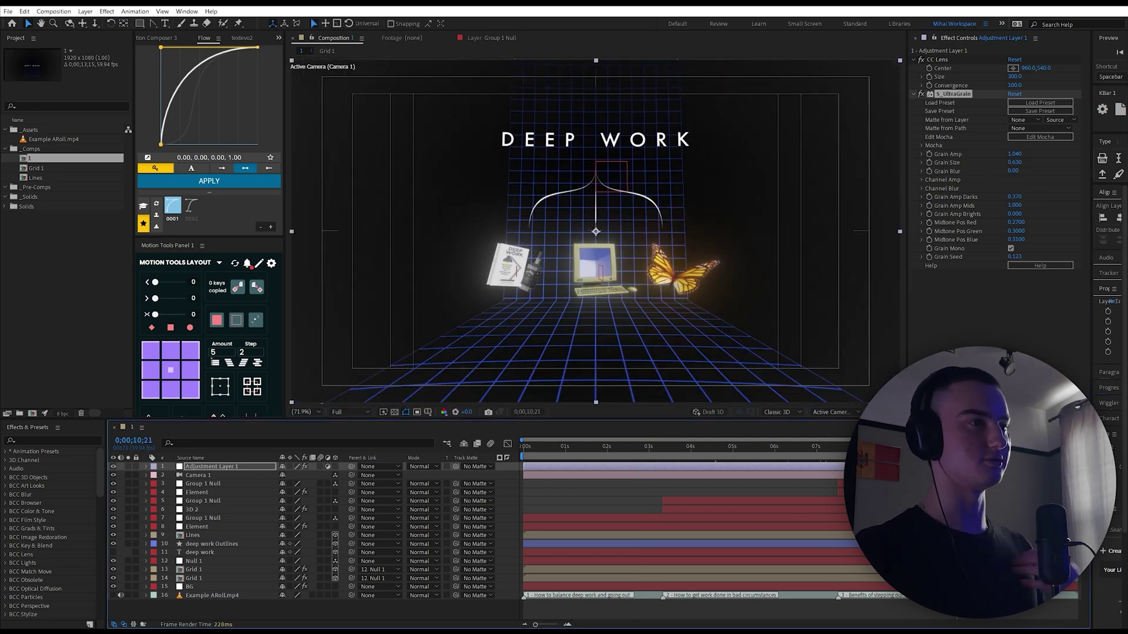
- Try a camera push-in on the models by keyframing Camera 1's Point of Interest and Position up to 0;00;06;45
left_click(722, 466)
left_click(610, 477)
key("u")
key("j")
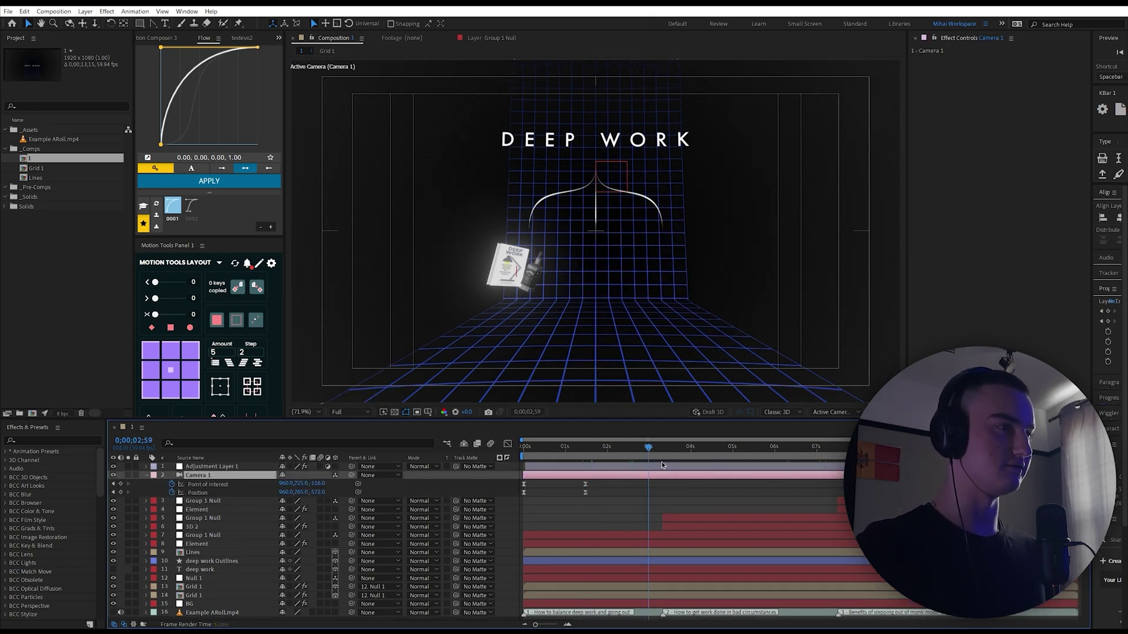
left_click_drag(789, 464, 806, 465)
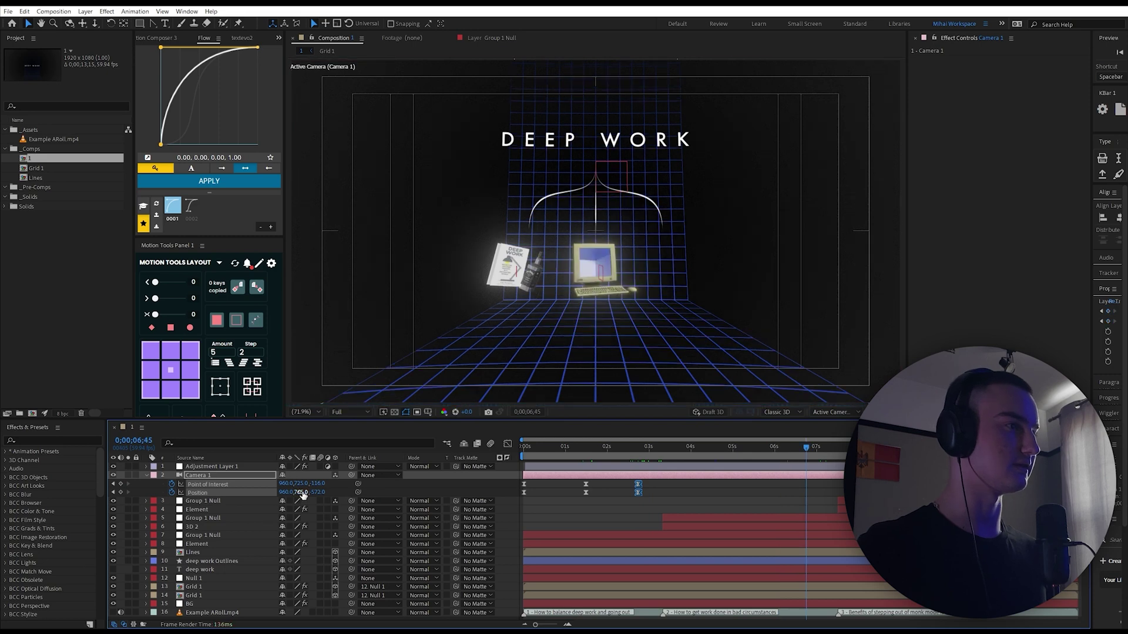
left_click_drag(302, 493, 448, 505)
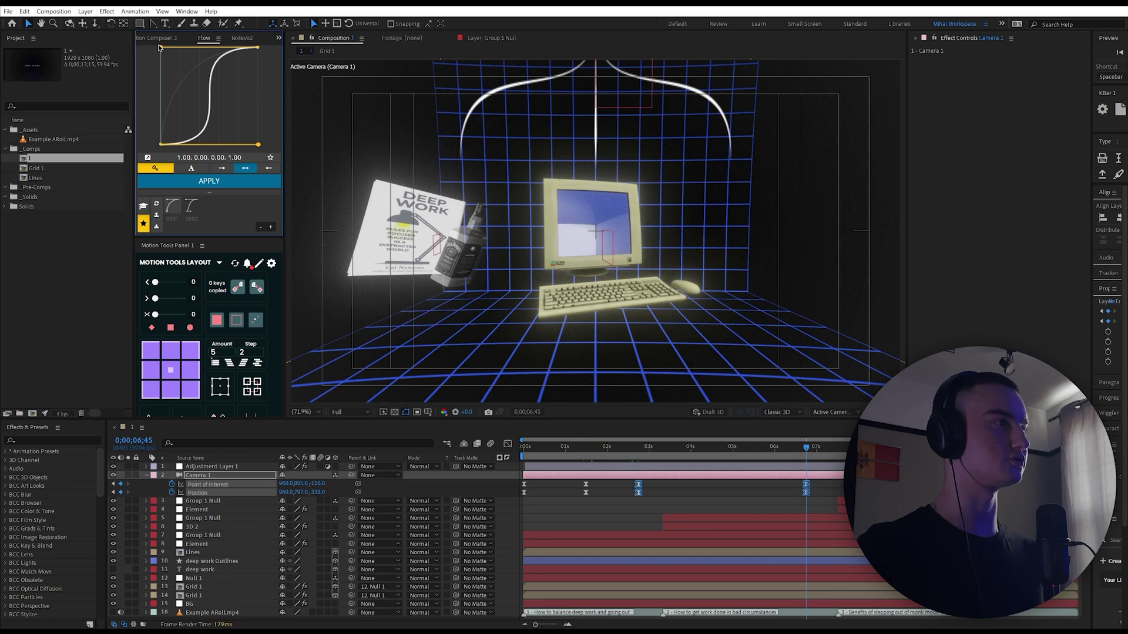
- Ease the added camera push-in with a 0.72, 0.00, 0.69, 1.00 curve, and delete its Point of Interest and Position keyframes
left_click_drag(161, 49, 234, 59)
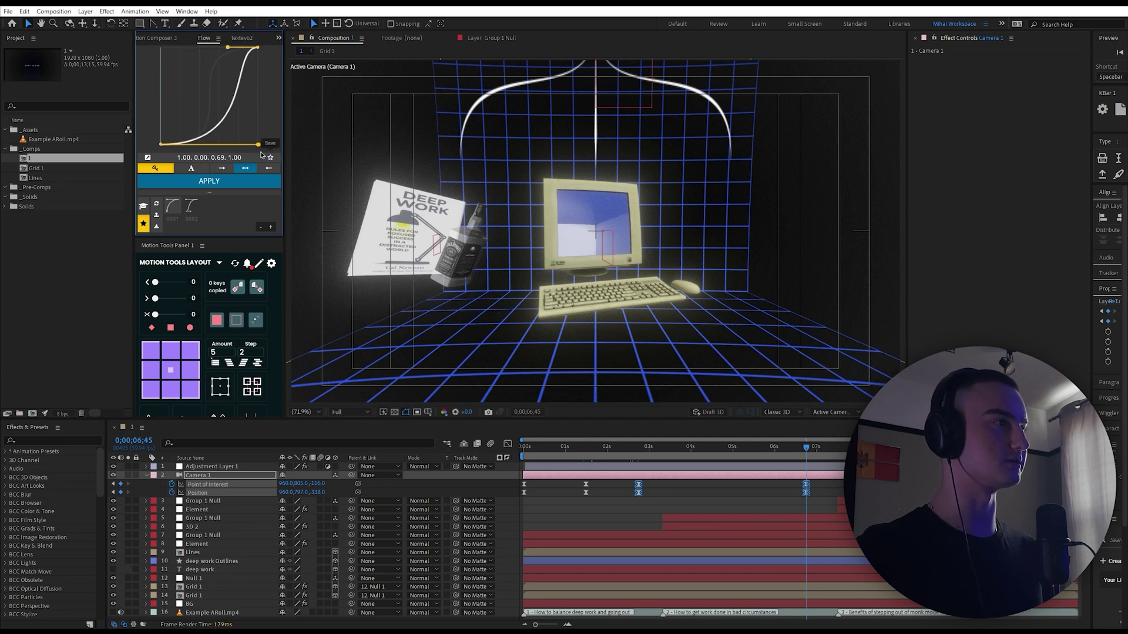
left_click_drag(259, 144, 231, 144)
left_click_drag(716, 448, 749, 464)
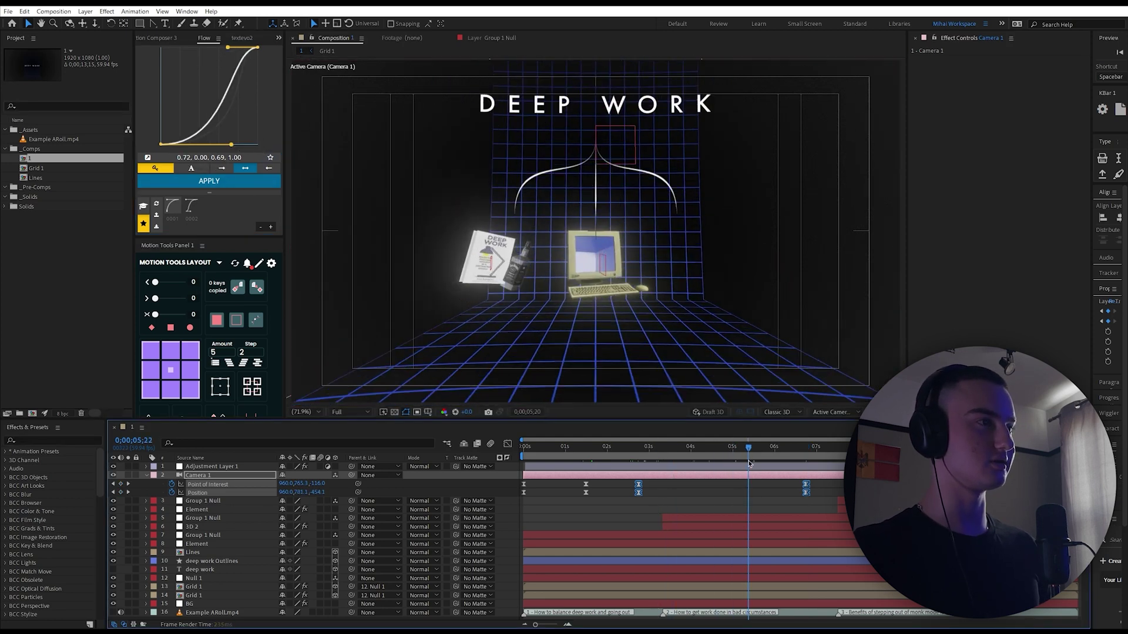
key("space")
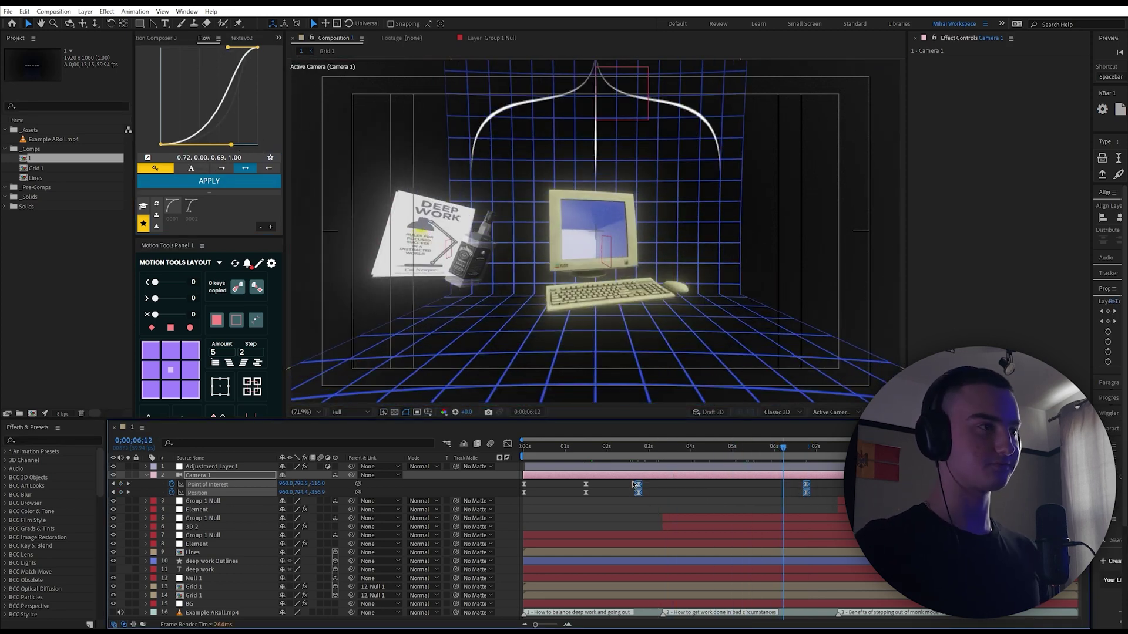
key("Delete")
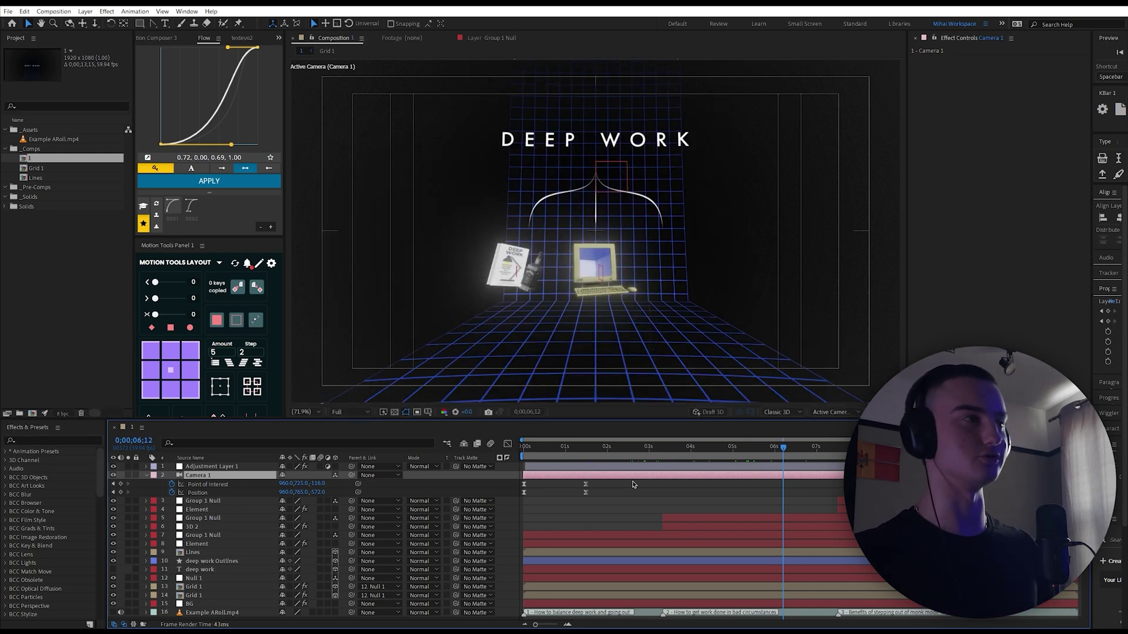
- Start Position keyframing on the book model's Group 1 Null at the first frame of the composition
left_click(146, 476)
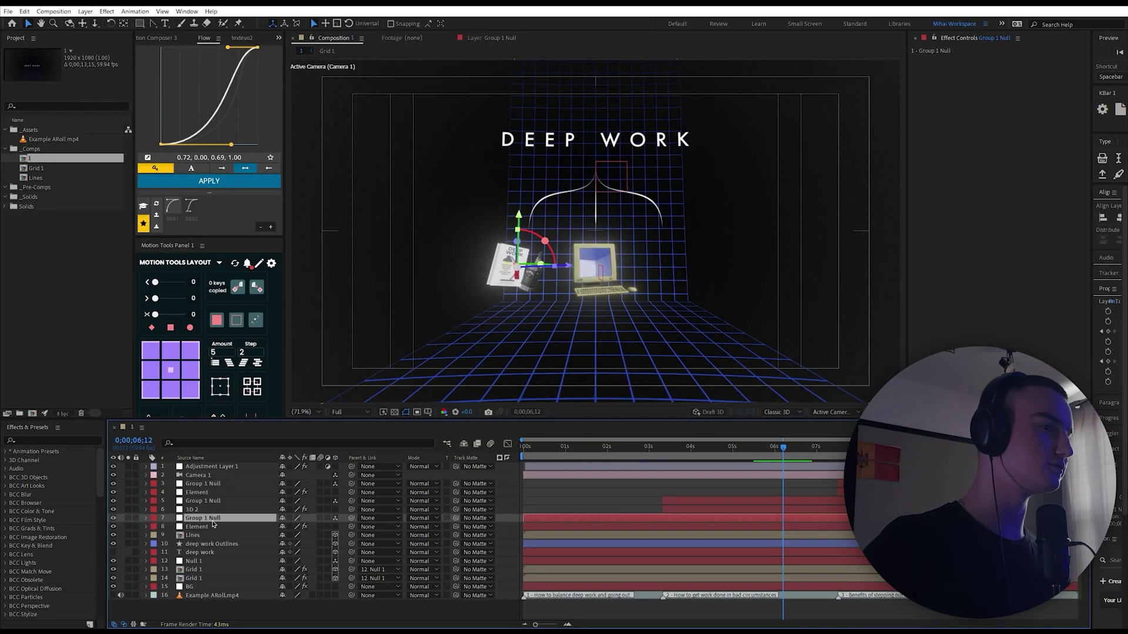
key("p")
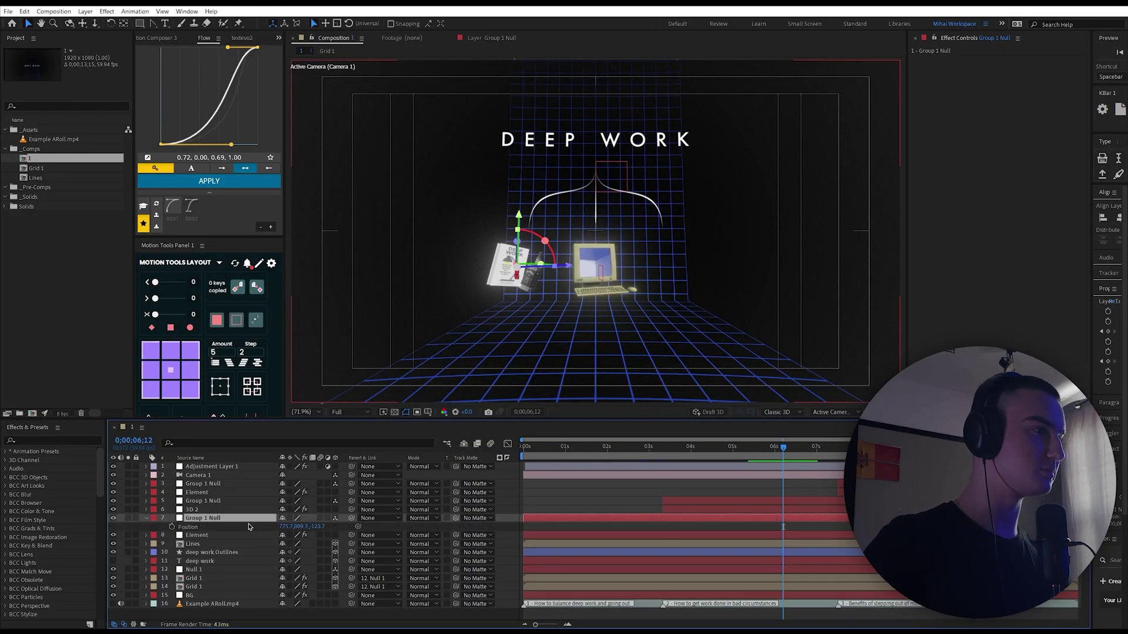
key("Home")
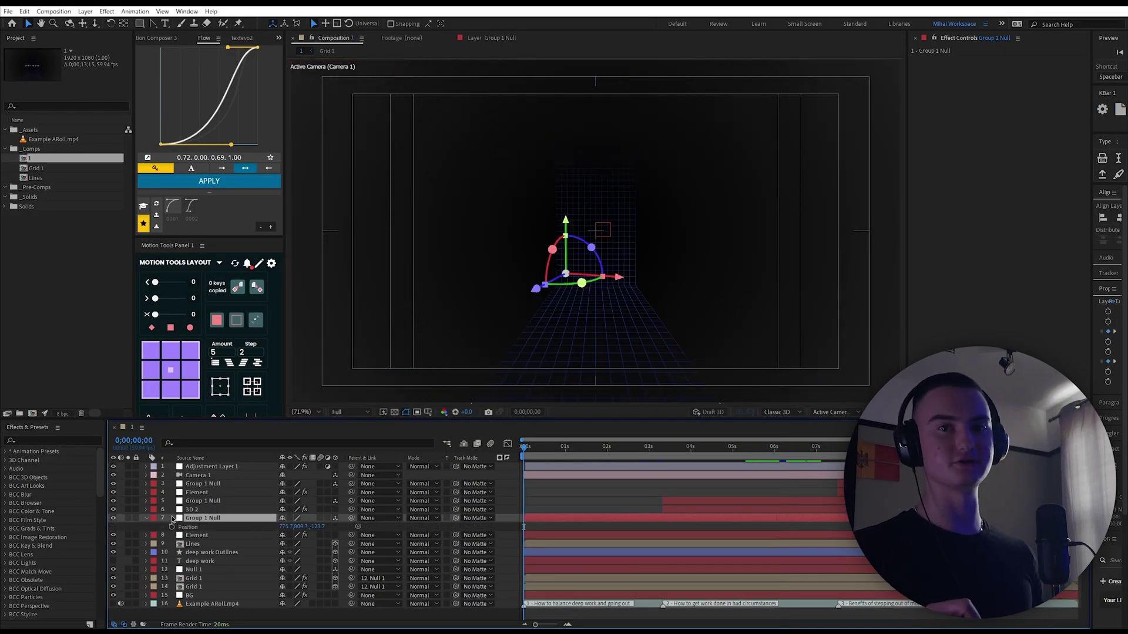
right_click(312, 616)
mouse_move(329, 493)
left_click(454, 534)
key("Delete")
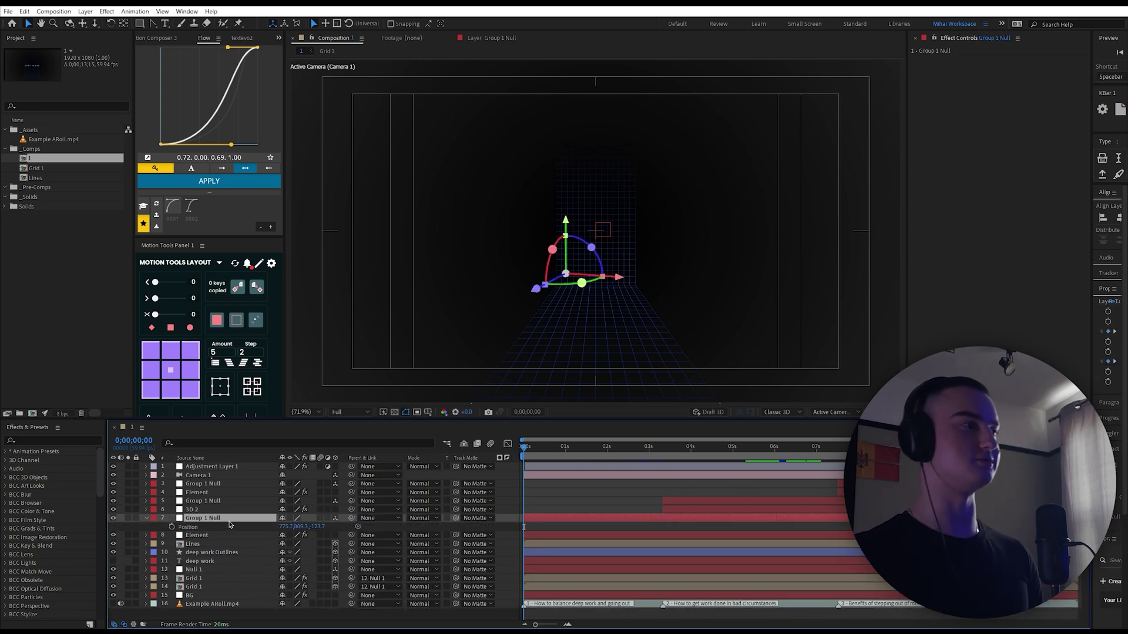
left_click(171, 527)
- Add Position keyframes to the book's null at 0;00;02;09 and 0;00;04;31, nudging its vertical position for a floating motion
key("space")
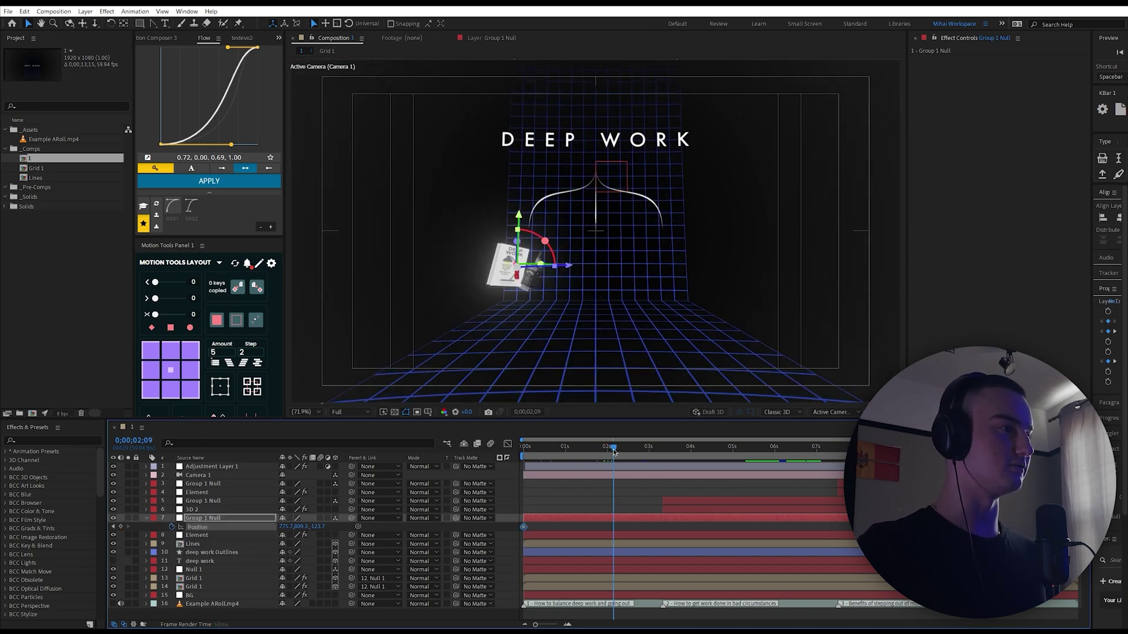
left_click_drag(306, 528, 305, 528)
key("ctrl+z")
left_click_drag(613, 447, 652, 474)
left_click_drag(297, 528, 293, 528)
- Ease the book null's three Position keyframes with a 0.43, 0.14, 0.13, 0.76 curve
left_click_drag(726, 524, 519, 528)
left_click(227, 49)
left_click_drag(227, 50, 174, 71)
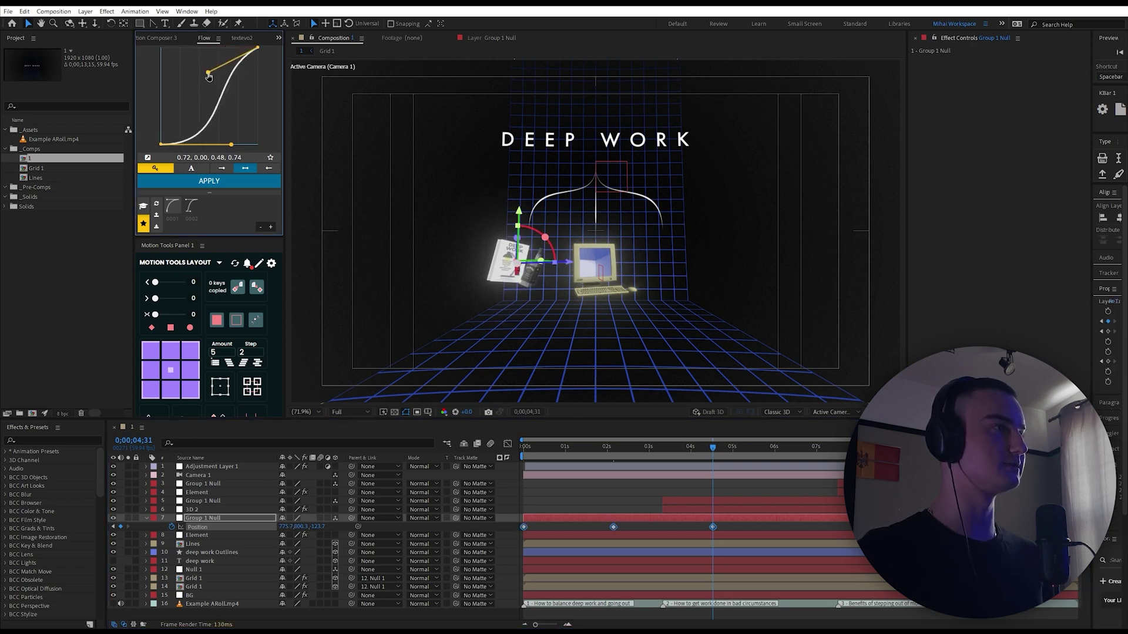
left_click_drag(230, 144, 202, 130)
left_click(207, 181)
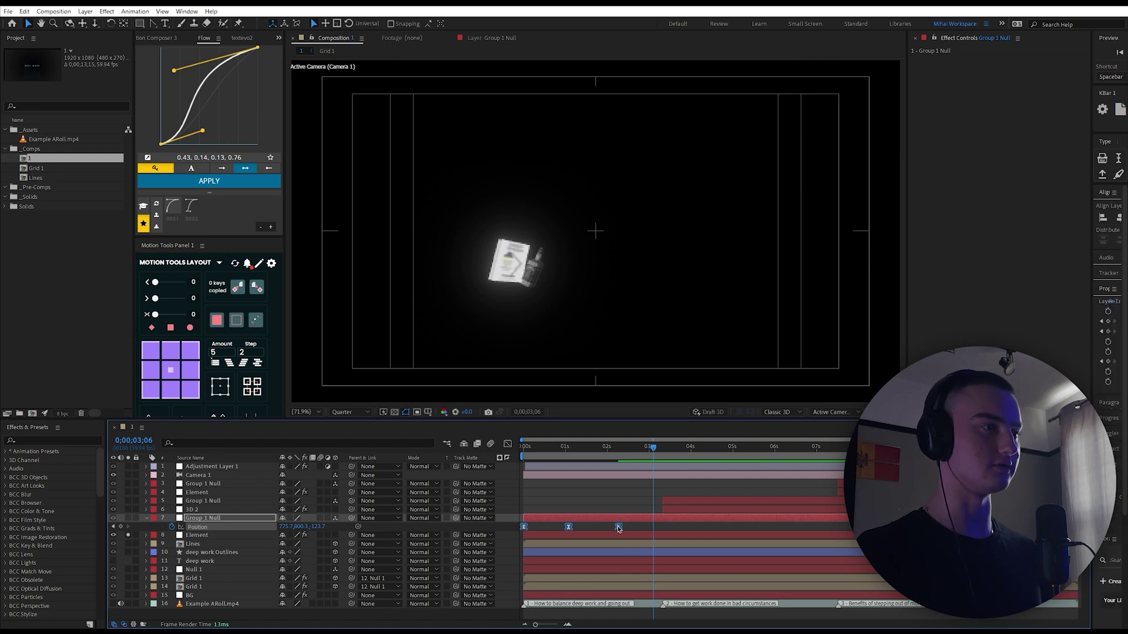
- Compress the book null's Position keyframes so the last falls at about 2 seconds, and preview the floating motion
left_click_drag(705, 527, 606, 531)
left_click_drag(599, 447, 427, 455)
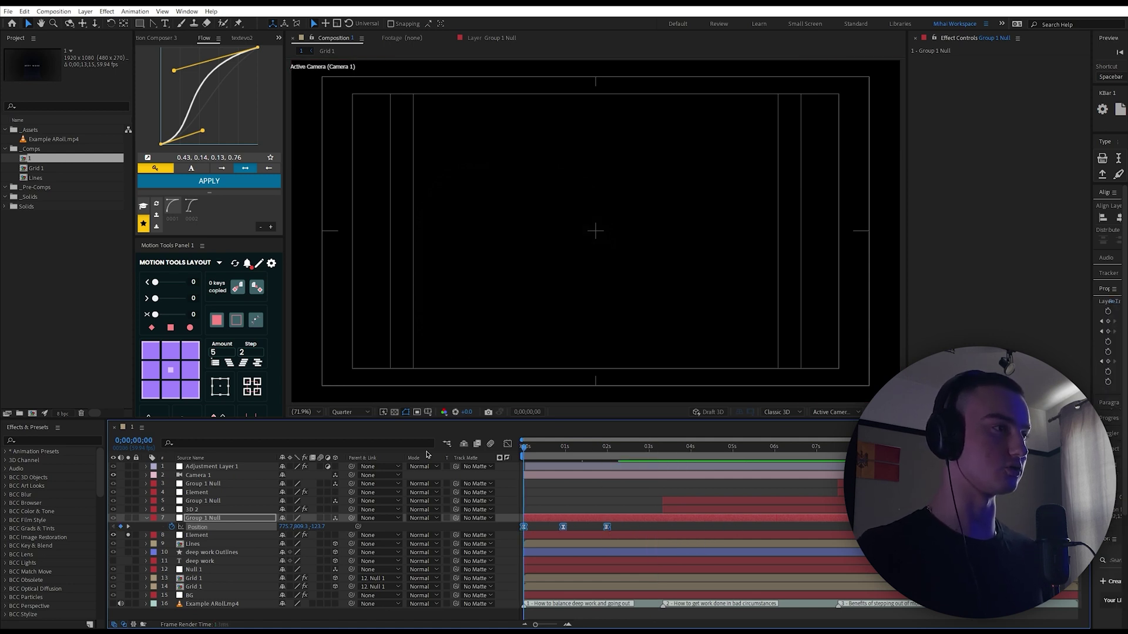
key("space")
key("space")
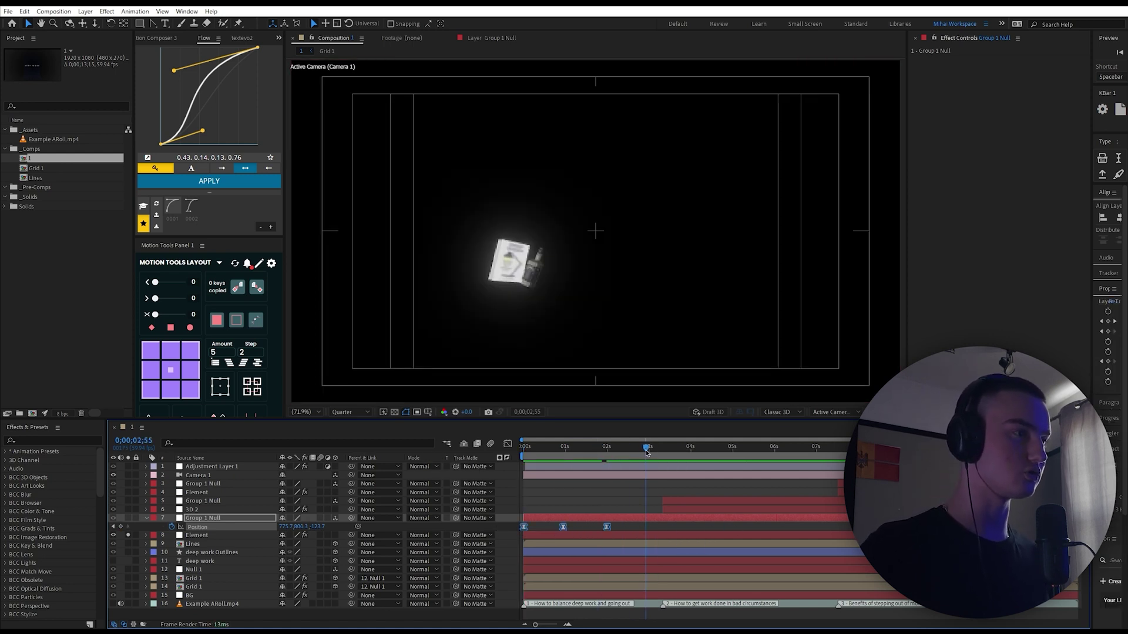
- Repeat the float by pasting the Position keyframes from 0;00;02;55 onward, and smooth their speed graph for continuous motion
key("ctrl+v")
key("space")
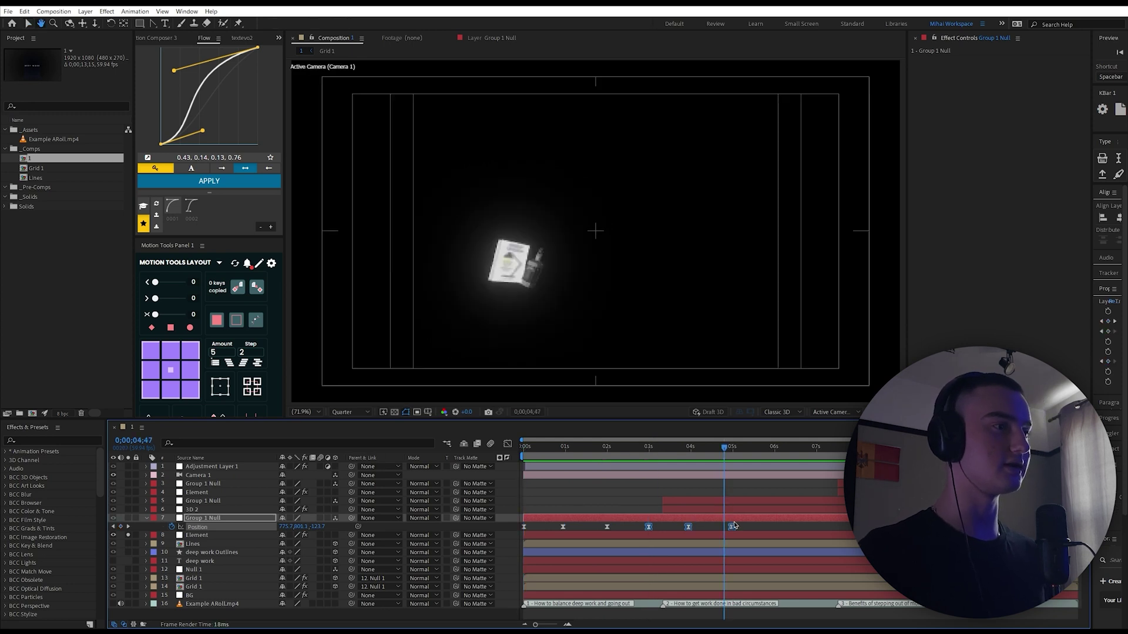
left_click_drag(733, 531, 504, 524)
left_click(507, 445)
left_click_drag(622, 580, 615, 582)
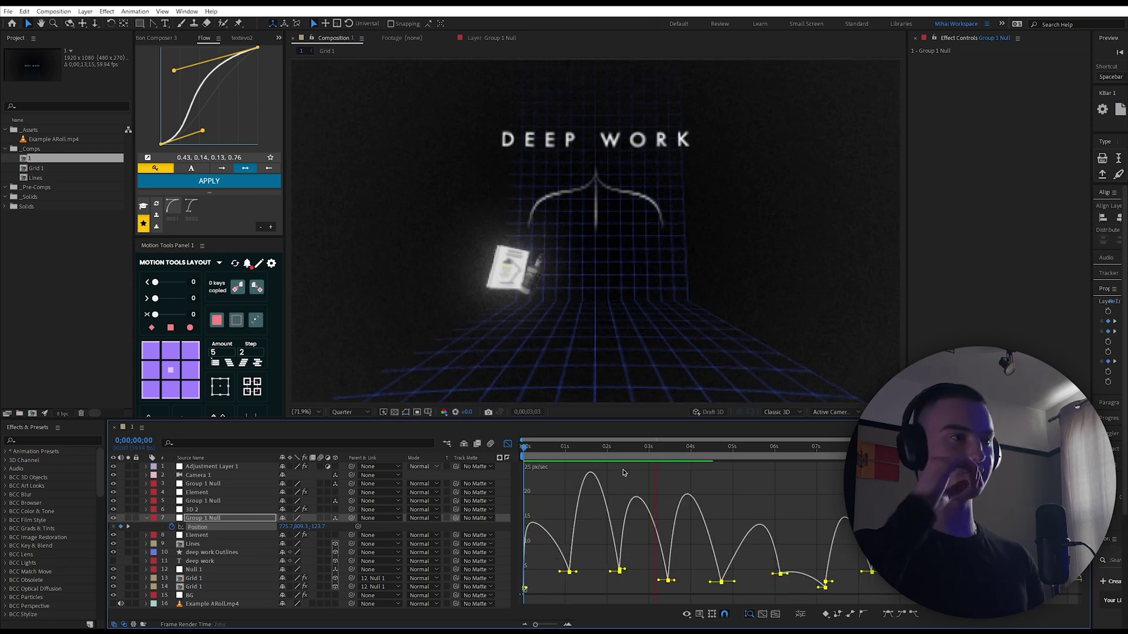
key("space")
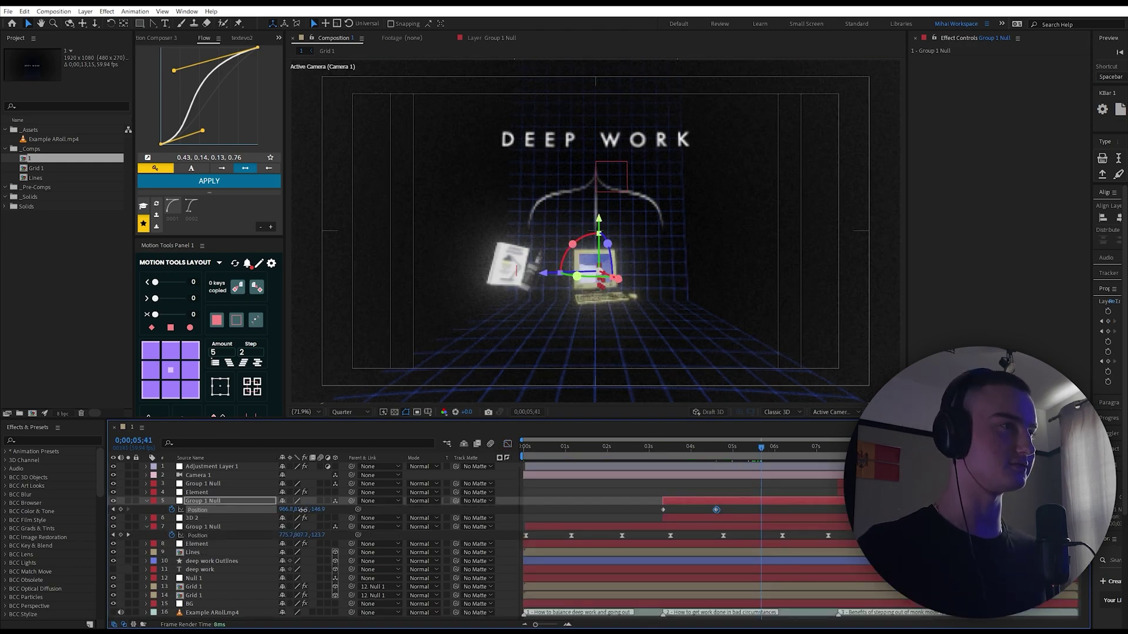
- Keyframe the computer null's vertical position at 0;00;05;41 and apply a 0.18, 0.04, 0.60, 0.86 curve to the book null's first three Position keyframes
left_click_drag(303, 509, 294, 510)
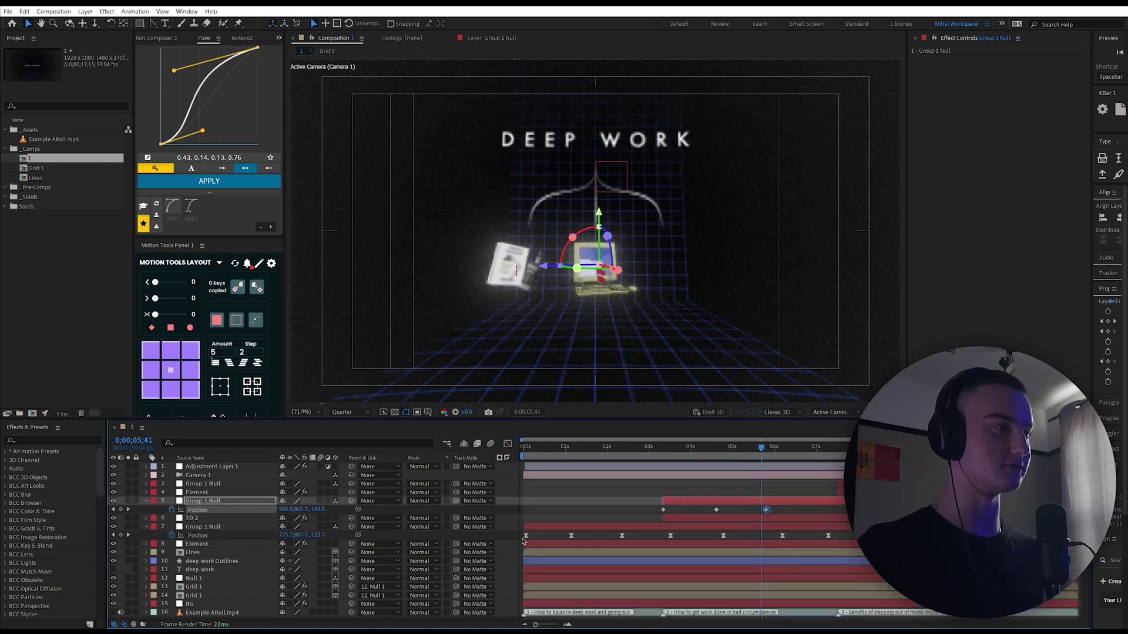
left_click_drag(522, 541, 631, 533)
left_click(507, 445)
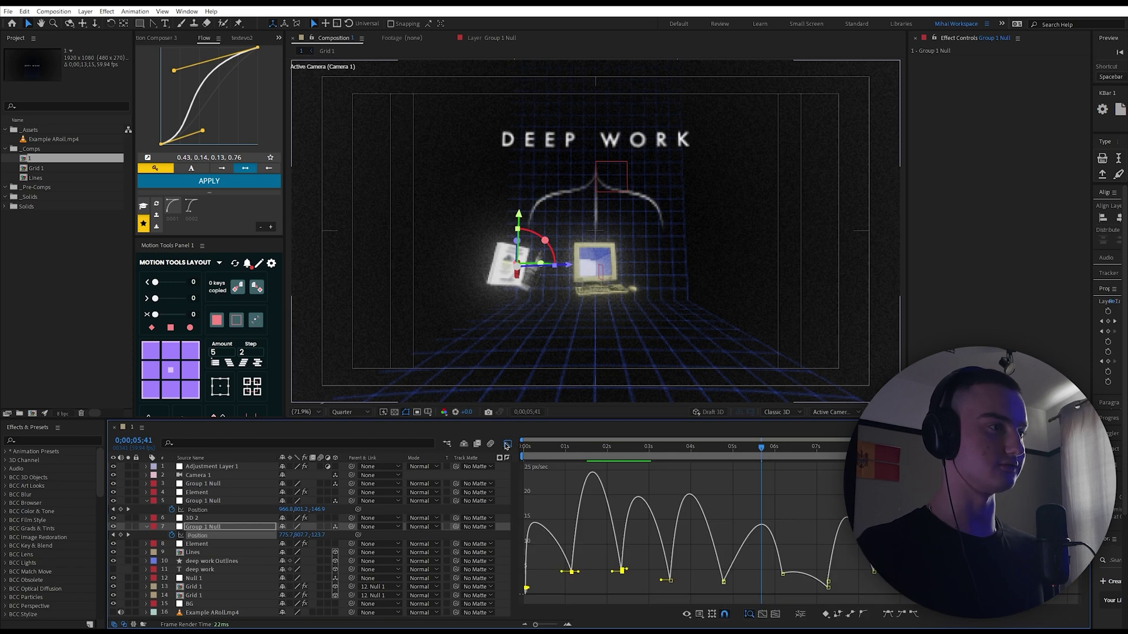
left_click(507, 444)
left_click(224, 183)
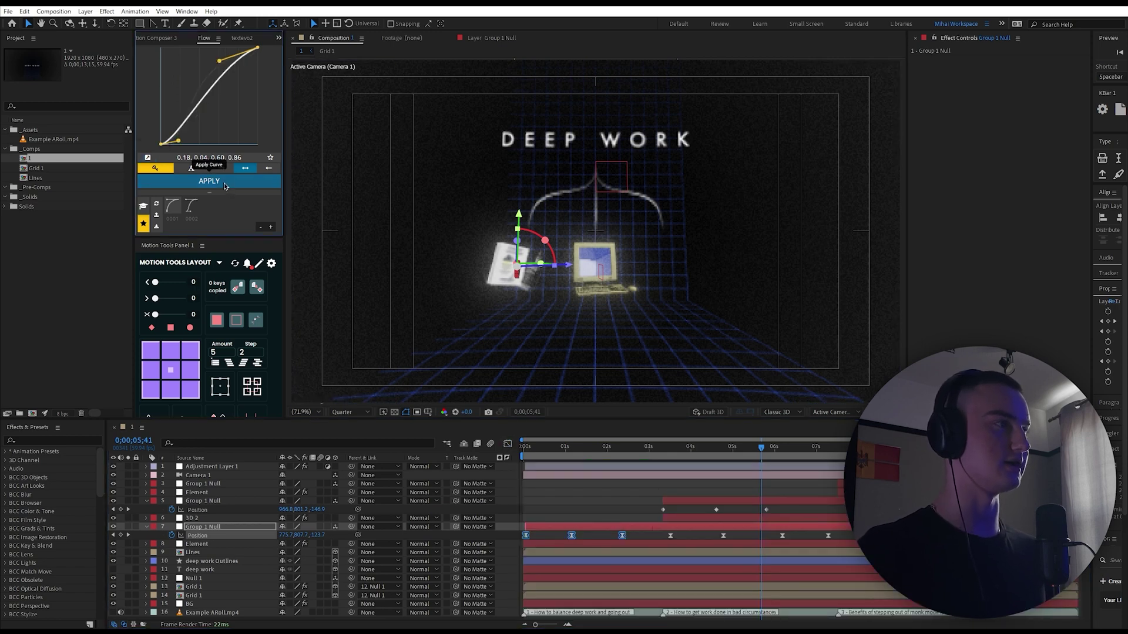
- Rebuild the computer null's float with eased vertical Position keyframes and scrub through the timeline to check the models' motion
left_click(788, 503)
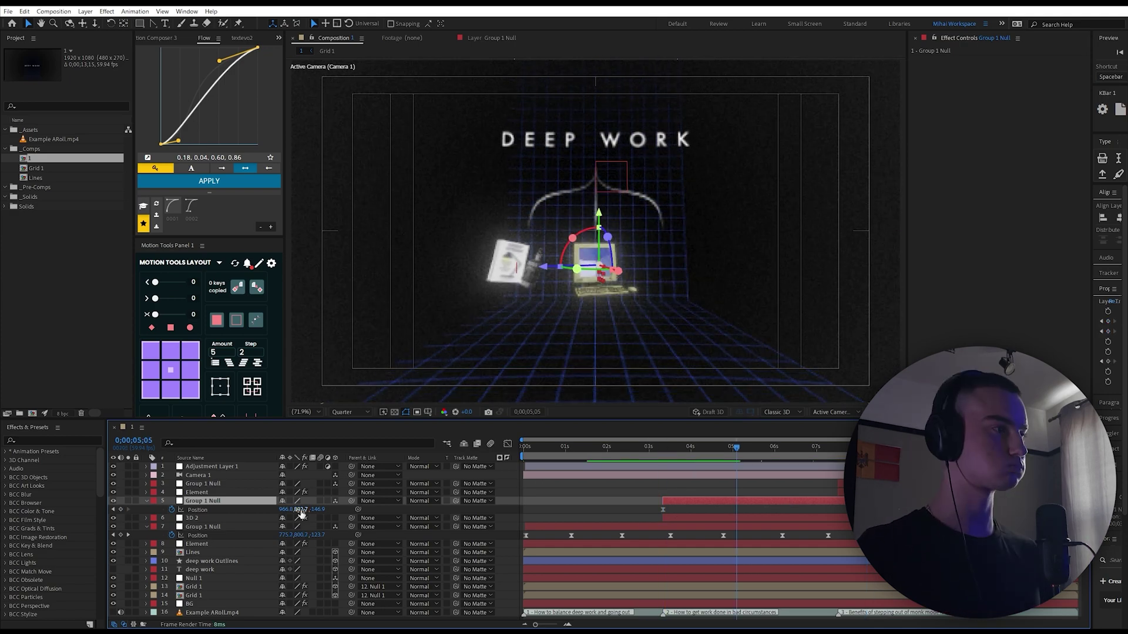
left_click(198, 510)
left_click(128, 518)
left_click(699, 451)
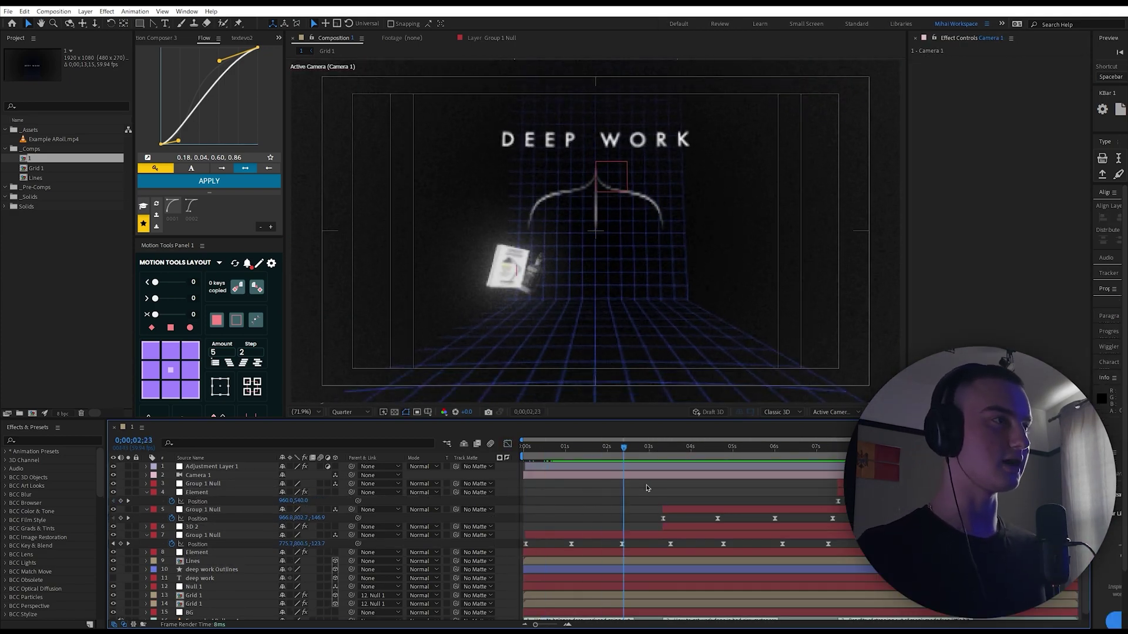
left_click_drag(646, 488, 988, 495)
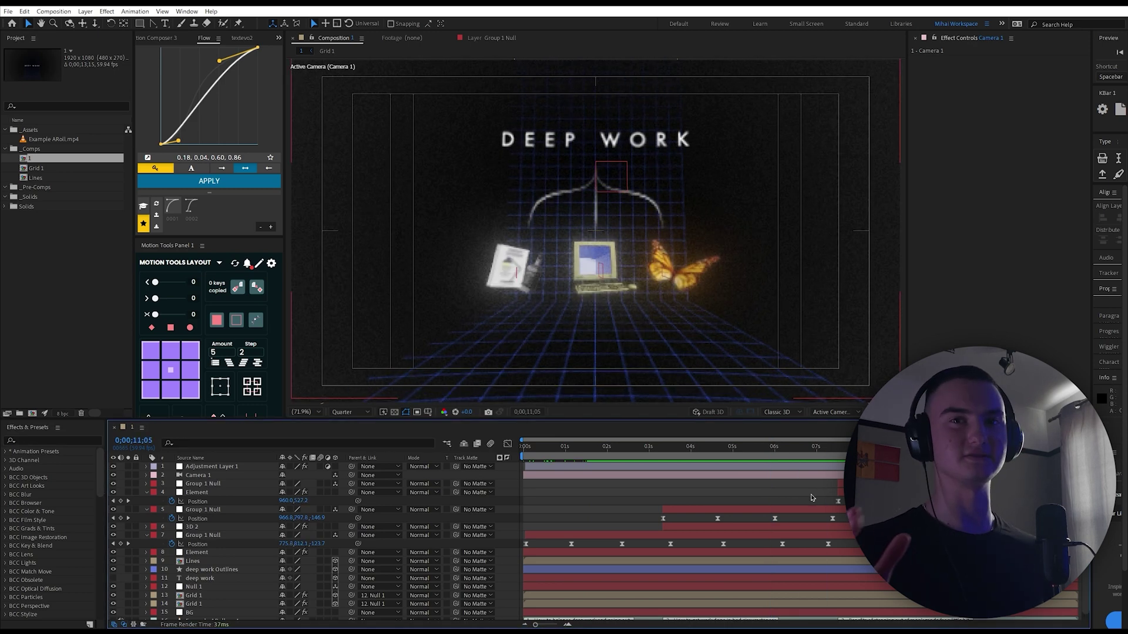
- Keyframe Y Rotation on the three Group 1 Nulls so the book, computer and butterfly turn, and save the project
left_click(147, 492)
left_click(146, 501)
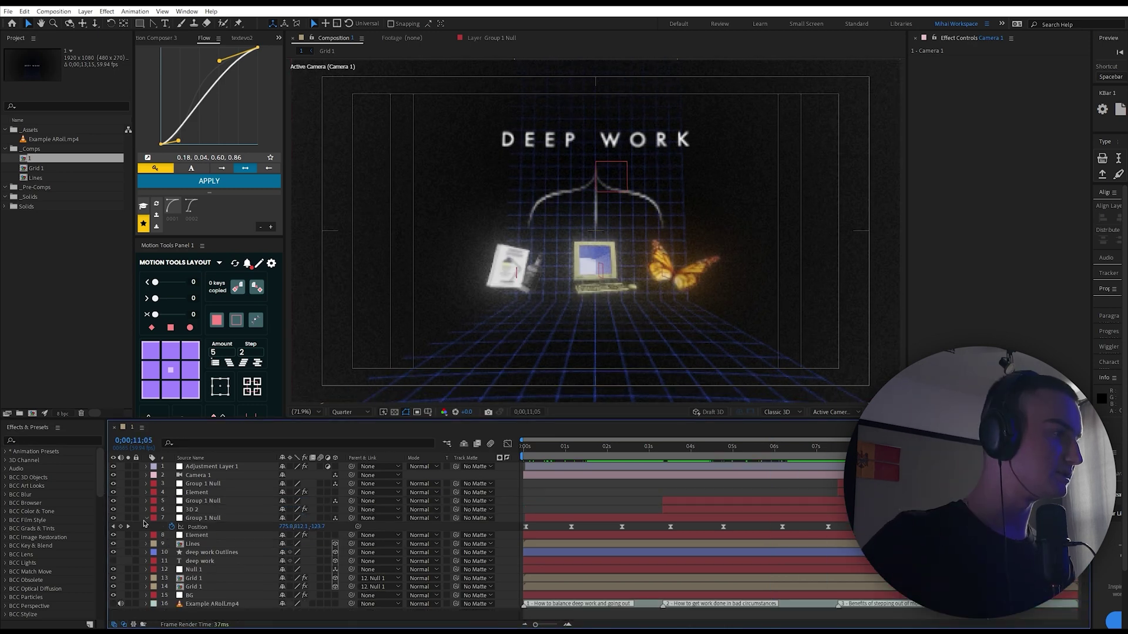
left_click(146, 518)
left_click(213, 518)
left_click(221, 501, "ctrl")
left_click(228, 486, "ctrl")
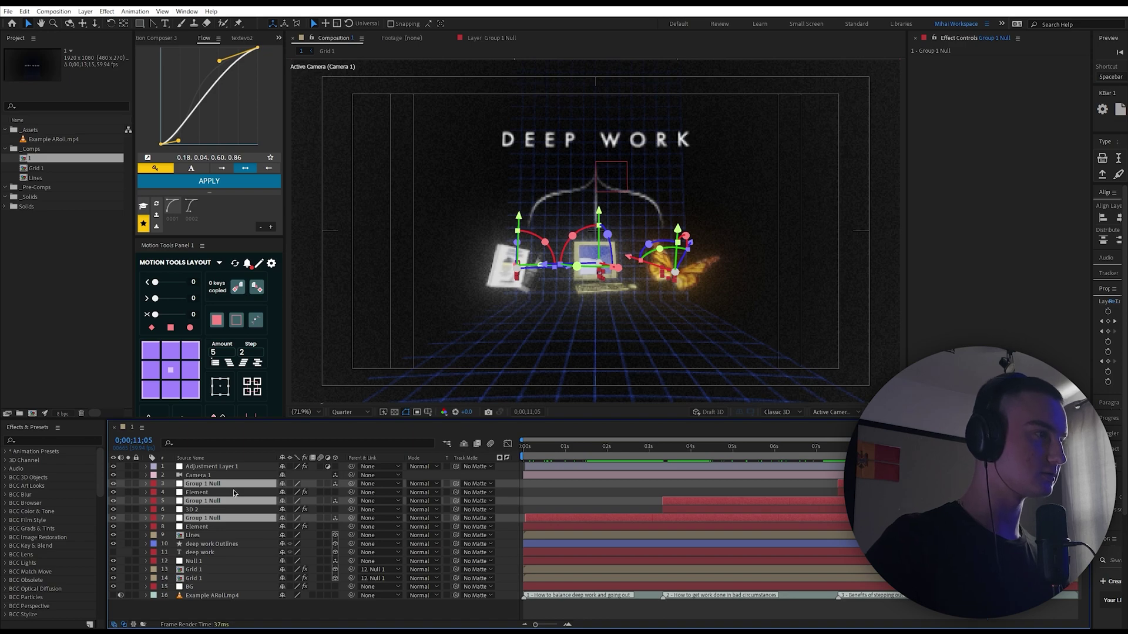
key("r")
left_click_drag(696, 462, 780, 467)
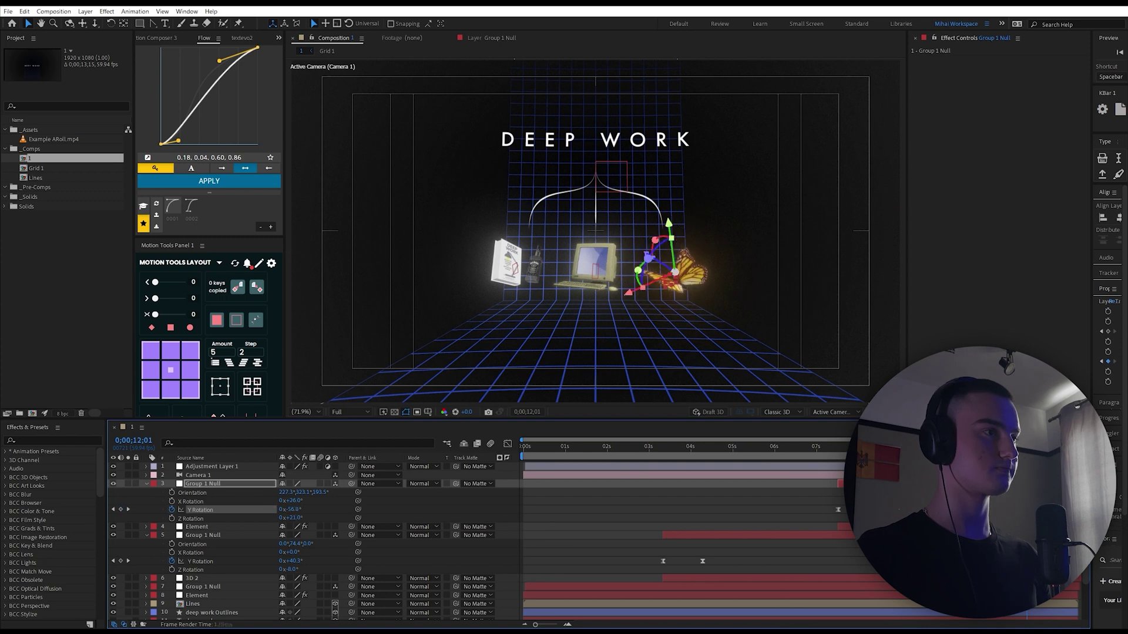
key("ctrl+s")
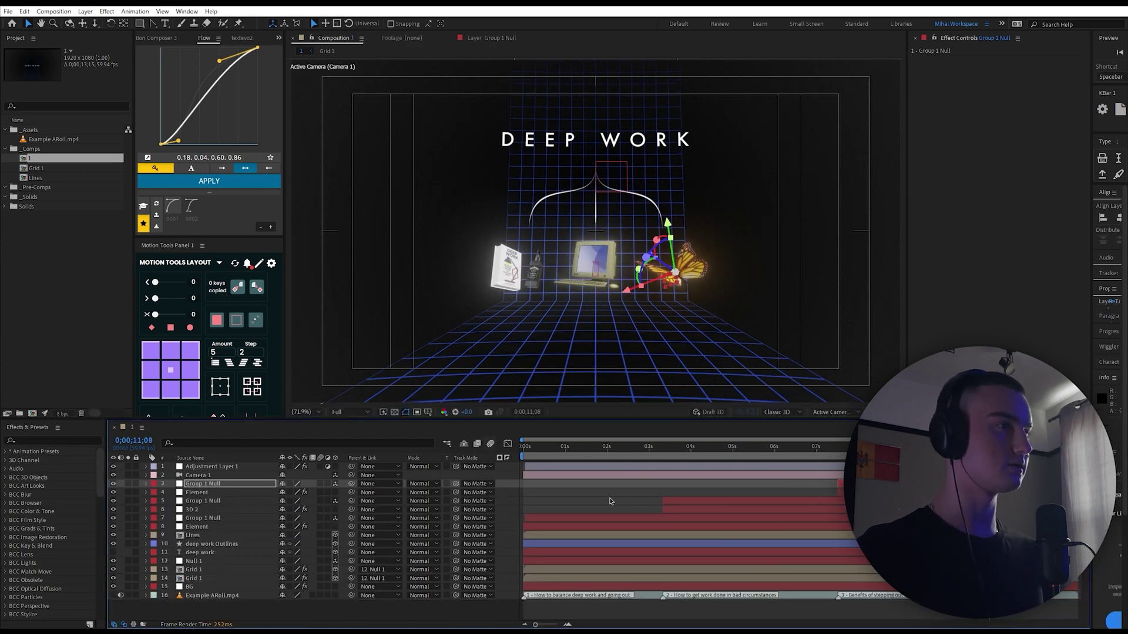
left_click(623, 447)
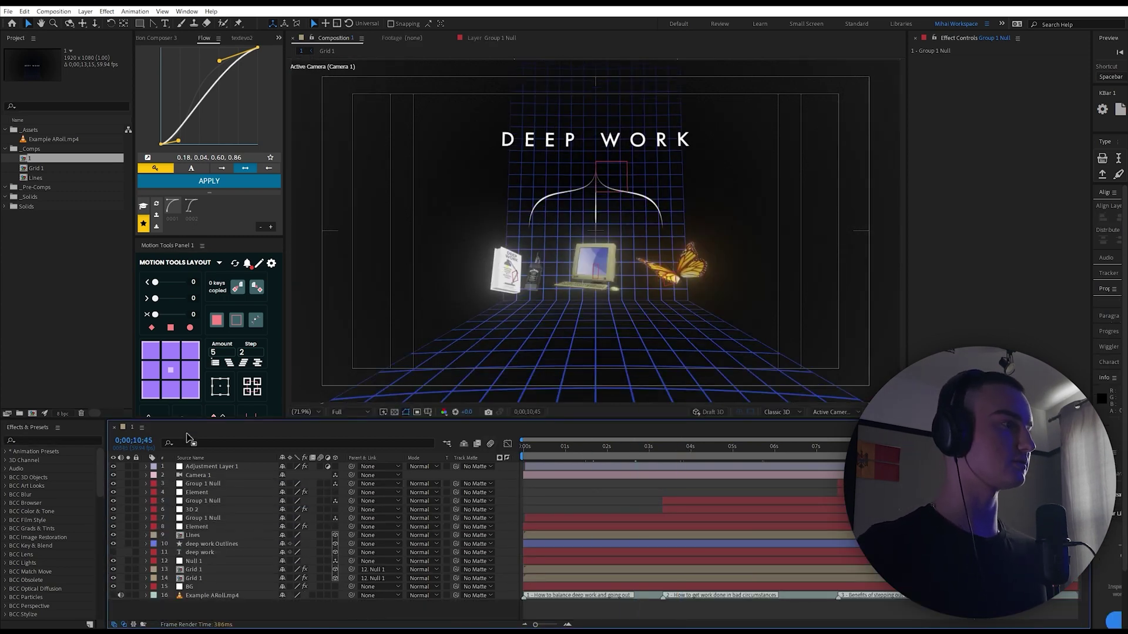
- Apply the Gradient Ramp effect to the deep work Outlines title layer
left_click(230, 537)
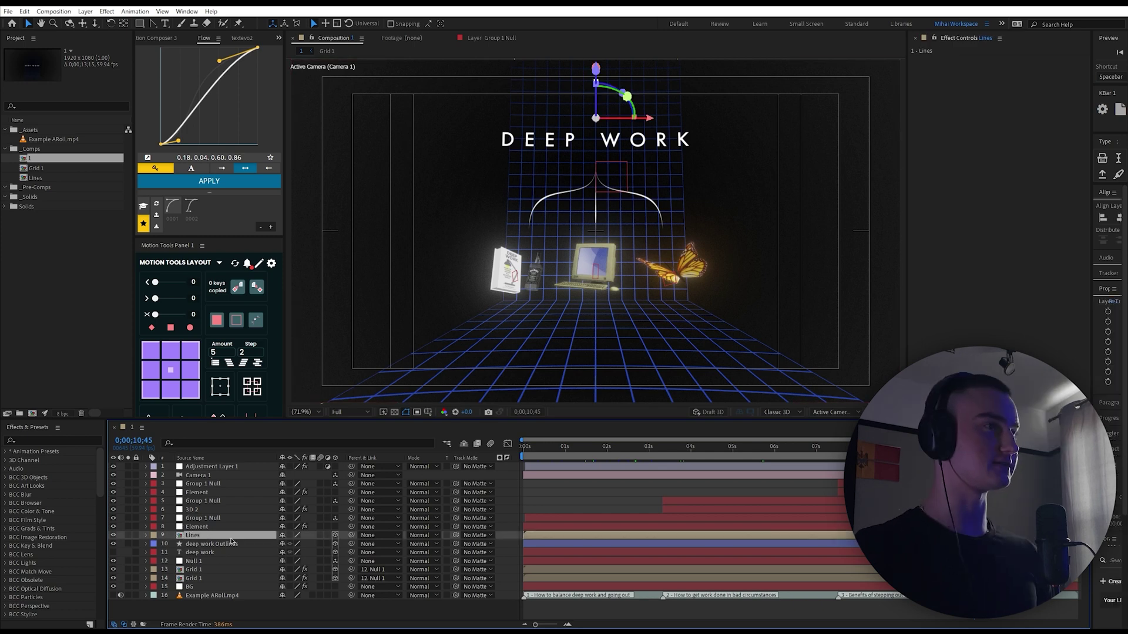
key("ctrl+space")
type("gra")
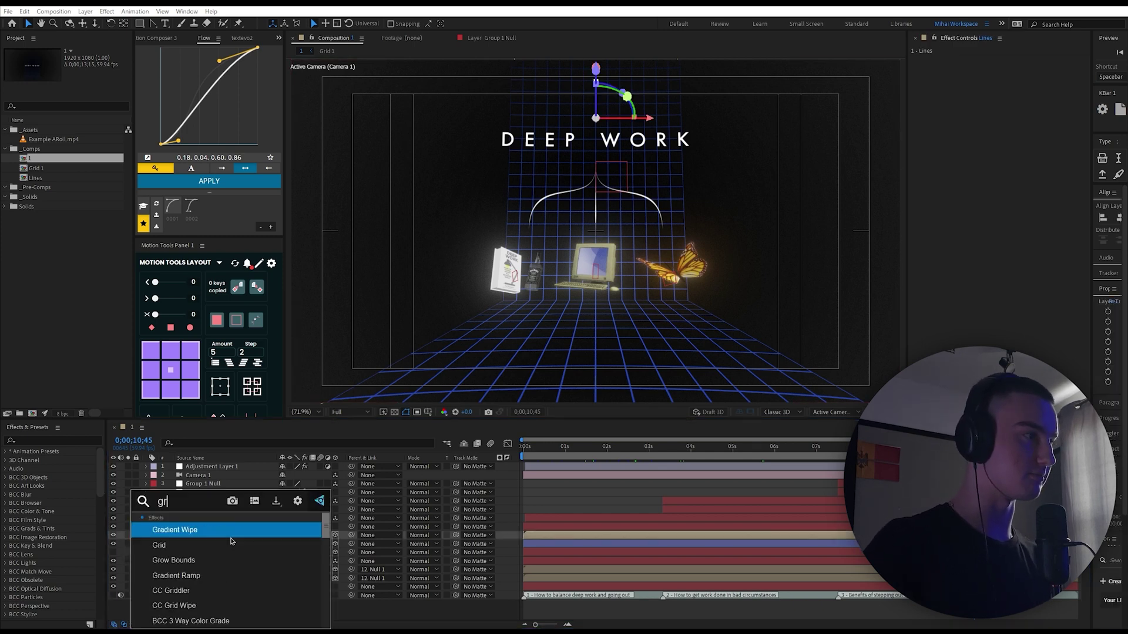
key("Return")
- Fit the ramp's start and end points tightly around the title letters and set End Color to blue
left_click_drag(595, 79, 597, 96)
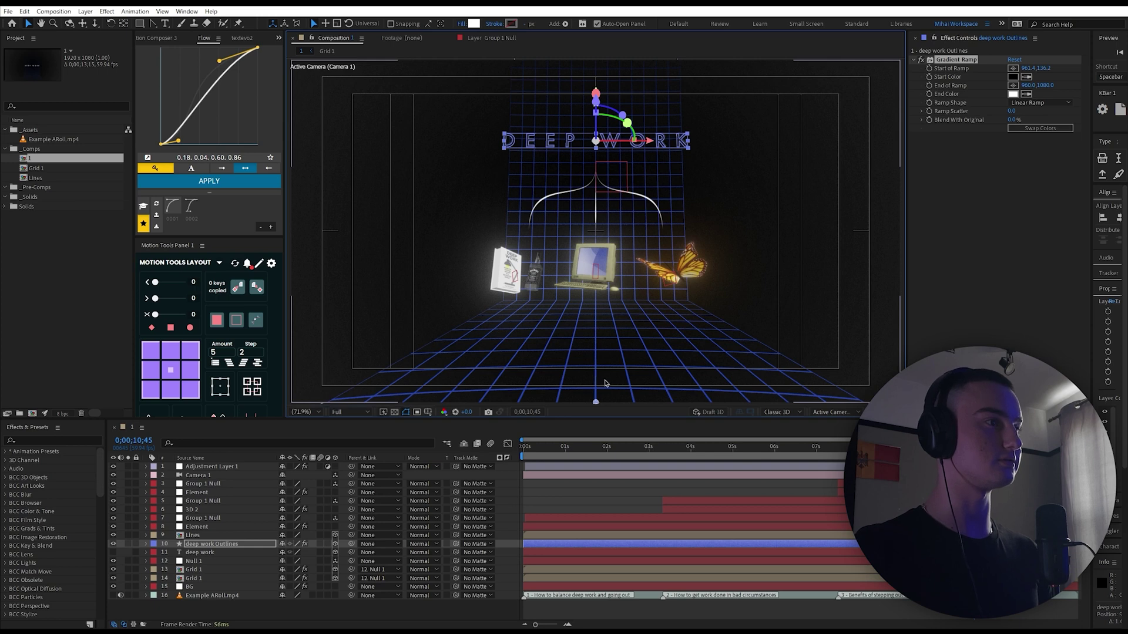
left_click_drag(593, 244, 596, 170)
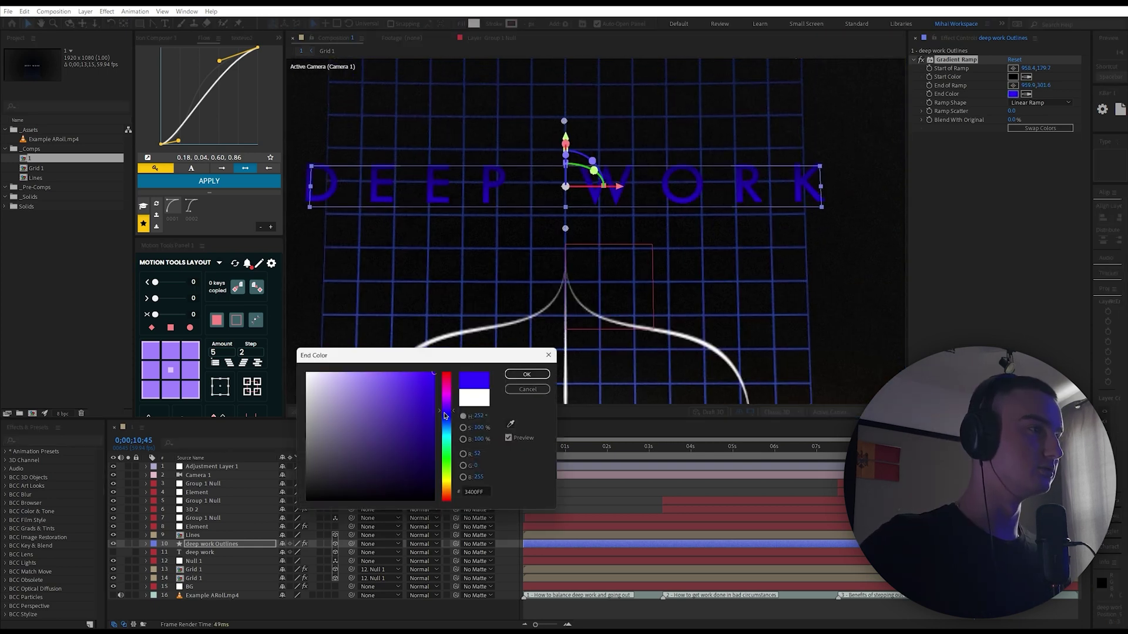
mouse_move(447, 417)
left_mouse_down()
mouse_move(448, 391)
mouse_move(450, 402)
left_mouse_up()
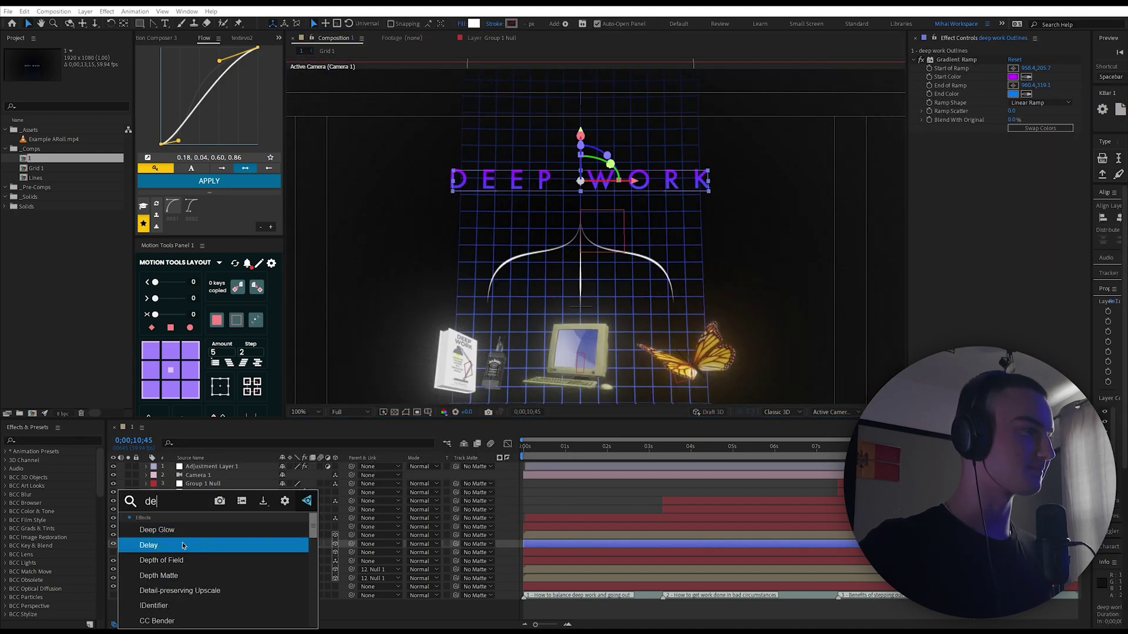
- Apply the Deep Glow effect to the deep work Outlines title and to the Lines layer
left_click(182, 544)
left_click(207, 538)
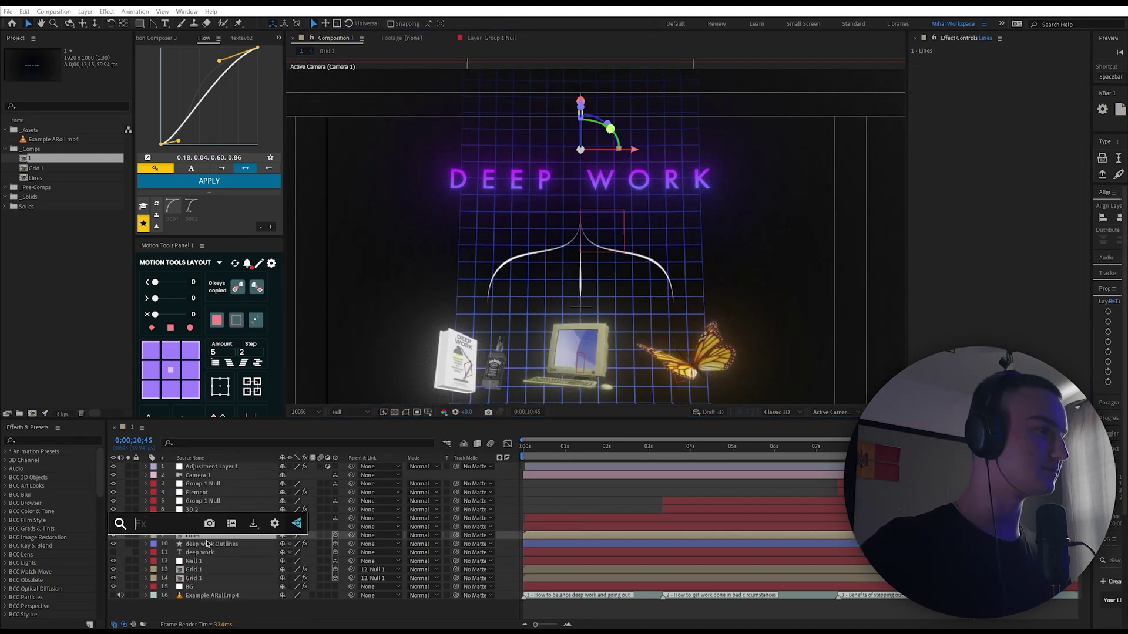
key("ctrl+space")
type("d")
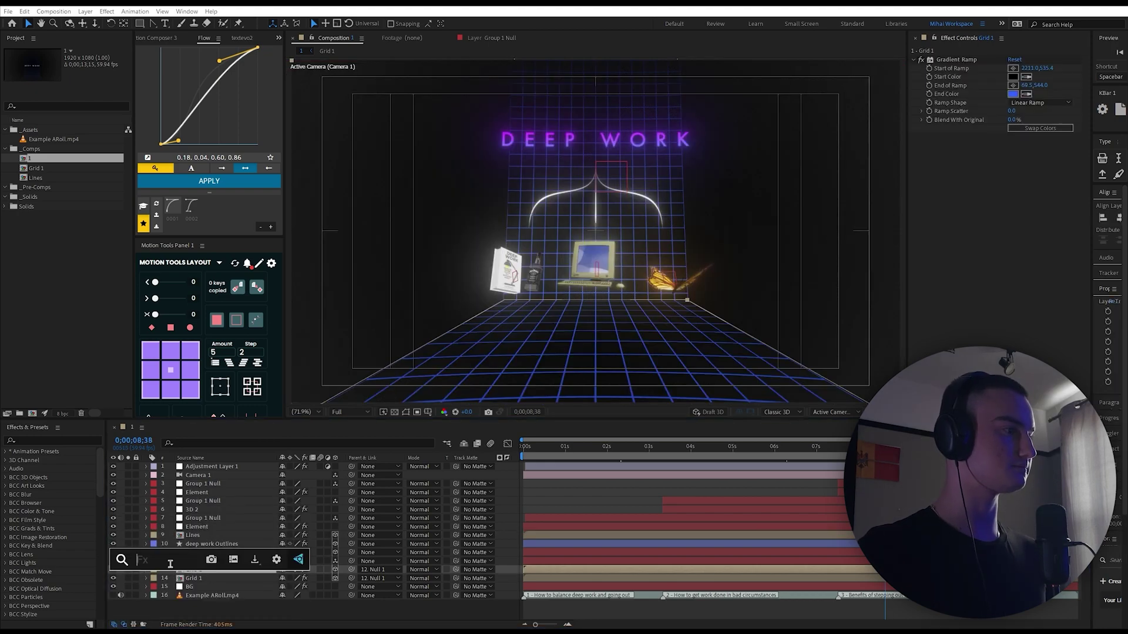
- Try Deep Glow with a lowered Exposure on the floor Grid 1 layer and remove the effect
type("deep")
key("Return")
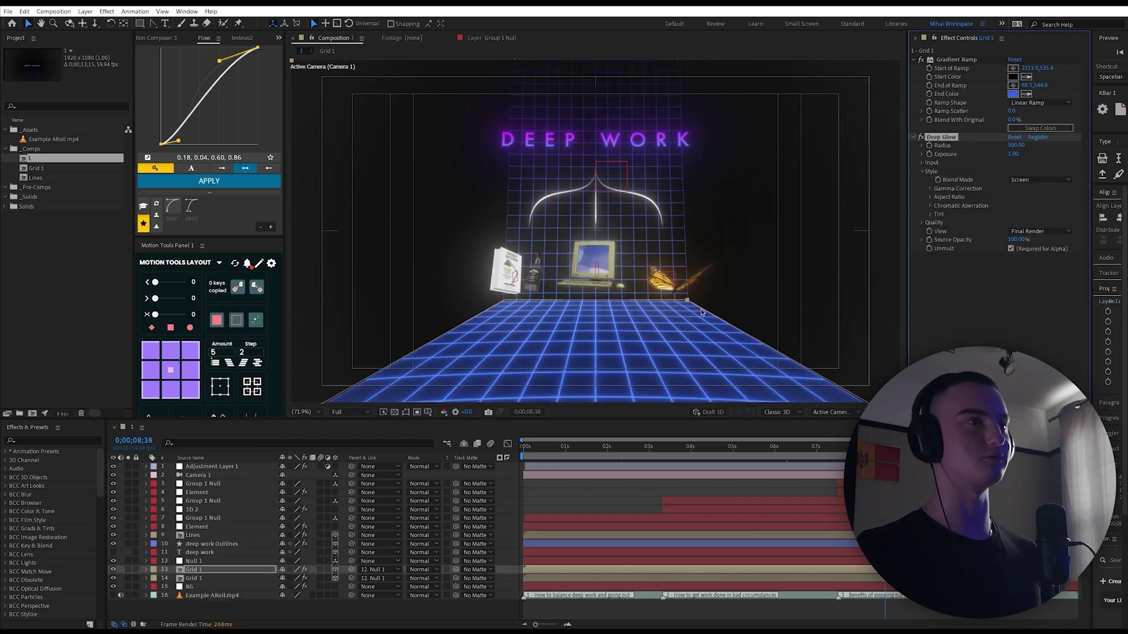
left_click_drag(1010, 156, 959, 162)
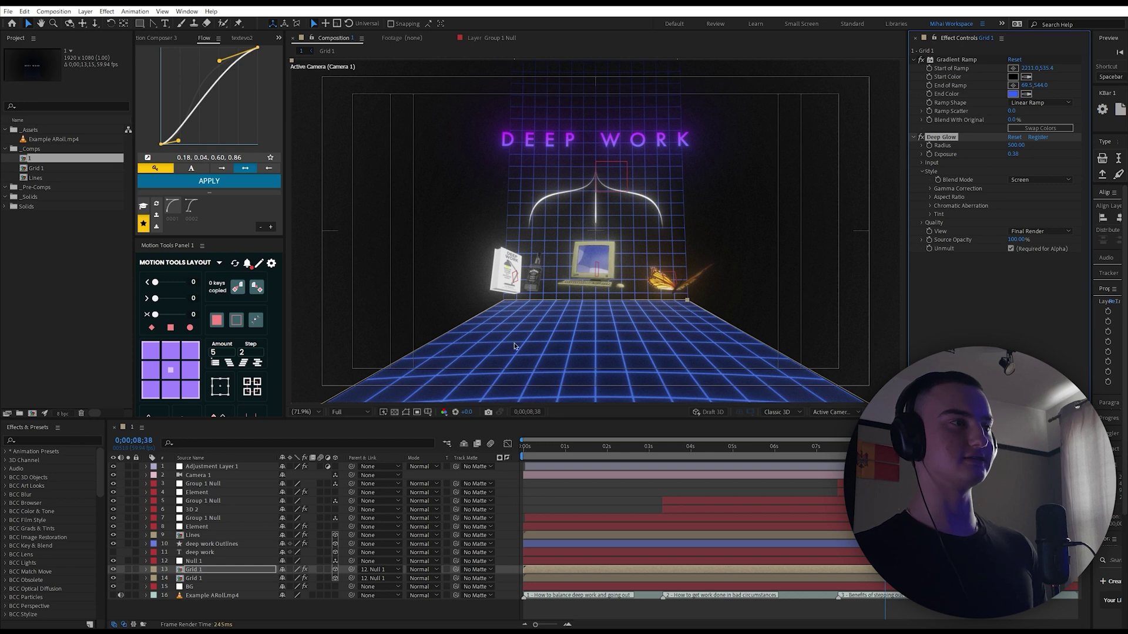
key("Delete")
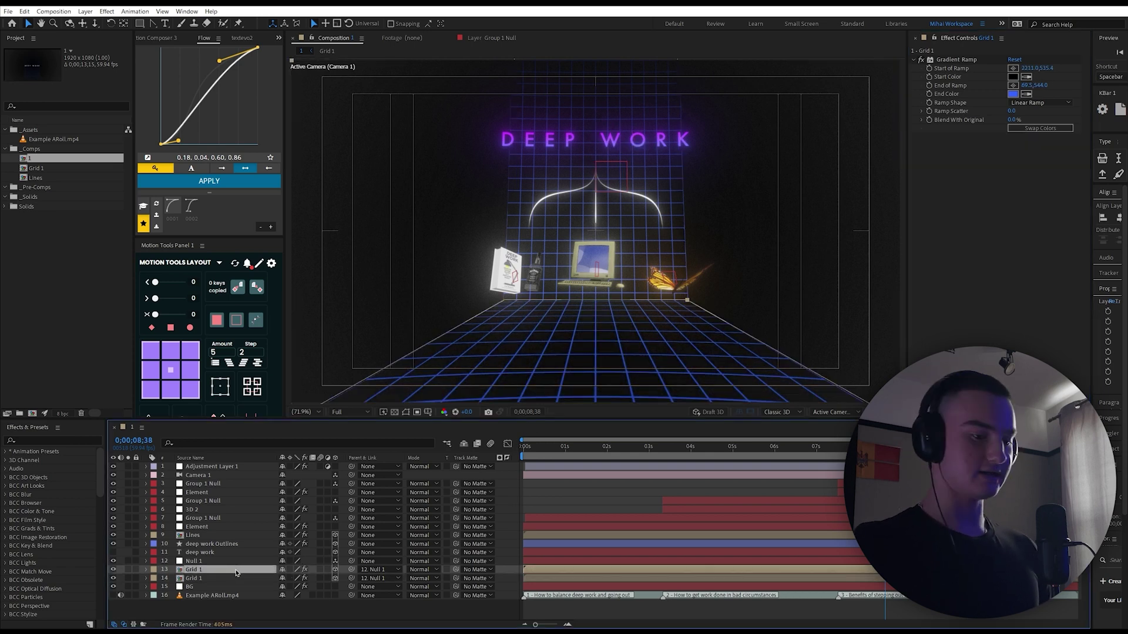
- Pre-compose each of the two Grid 1 layers separately, leaving all attributes in the main composition
key("ctrl+shift+c")
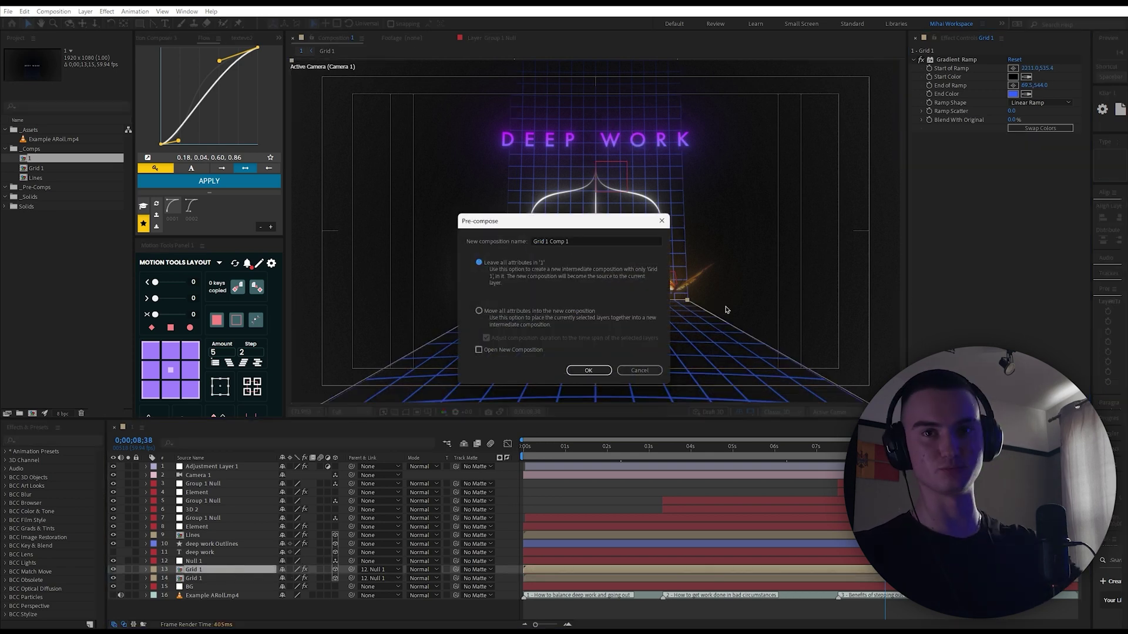
key("Return")
left_click(251, 578)
key("ctrl+shift+c")
key("Return")
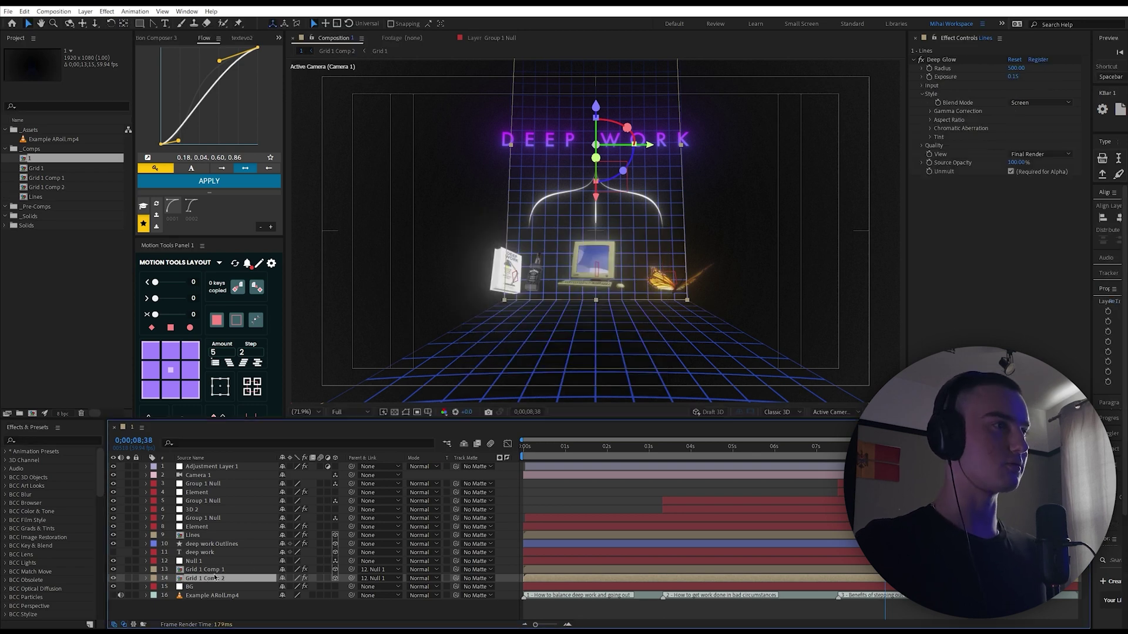
- Enlarge the Grid 1 Comp 1 and Grid 1 Comp 2 compositions to 3140 px wide with the aspect ratio locked
double_click(250, 571)
key("ctrl+space")
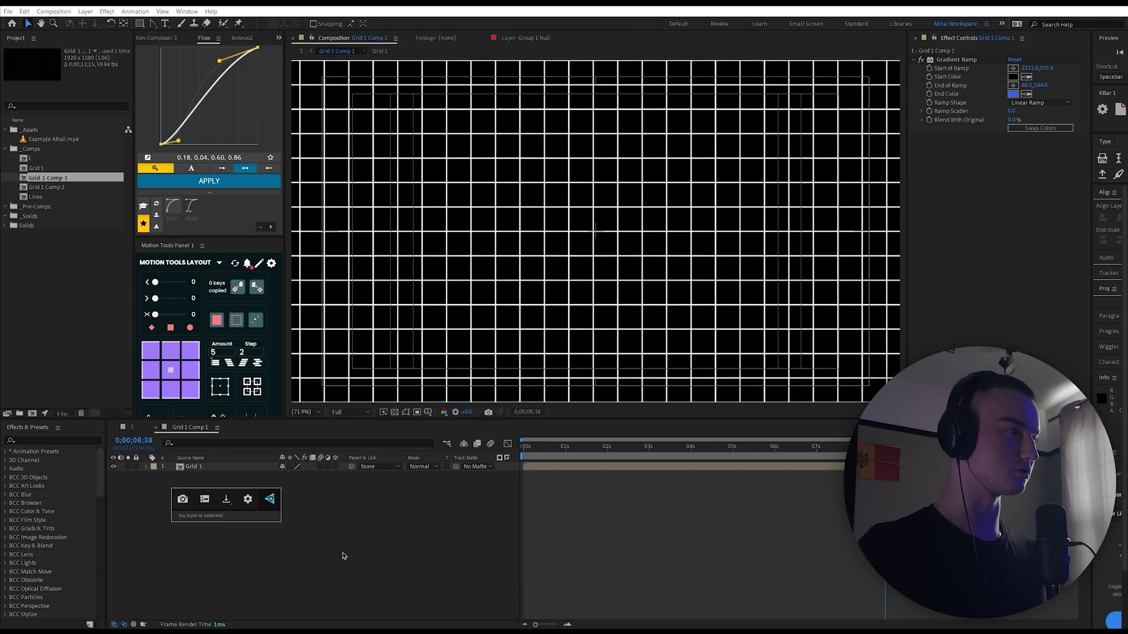
key("ctrl+k")
left_click(487, 241)
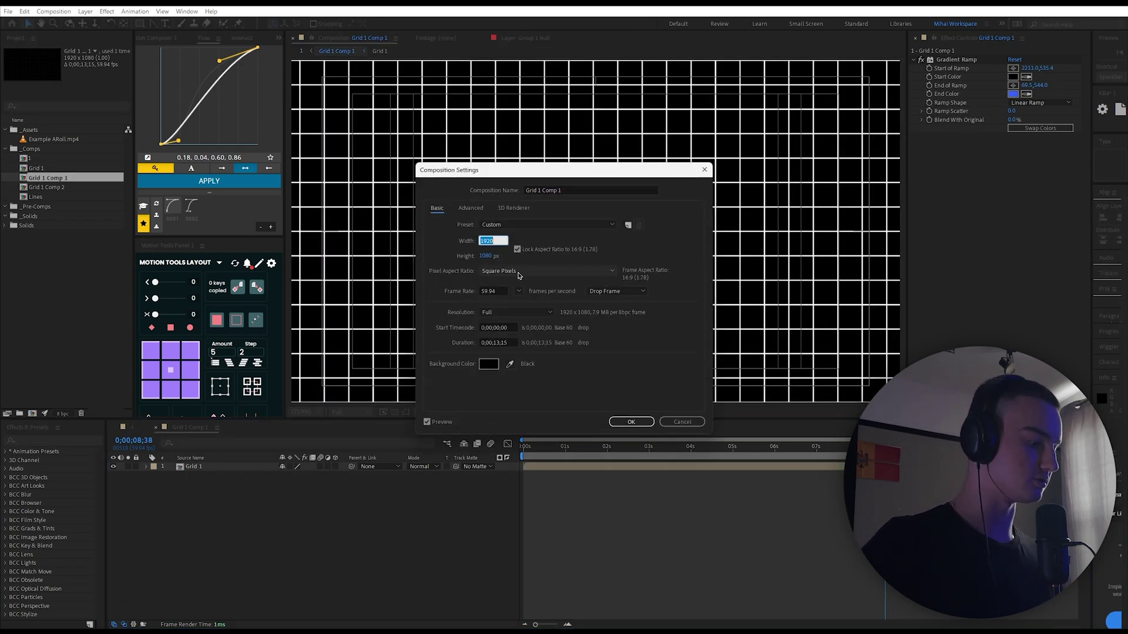
type("314")
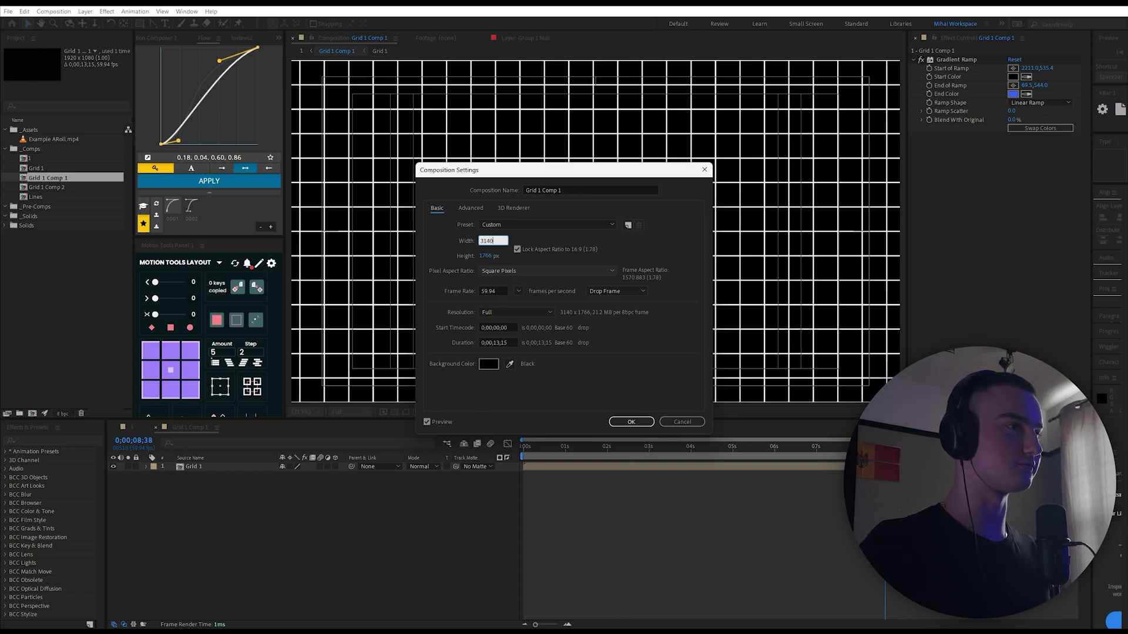
left_click(632, 422)
left_click(156, 427)
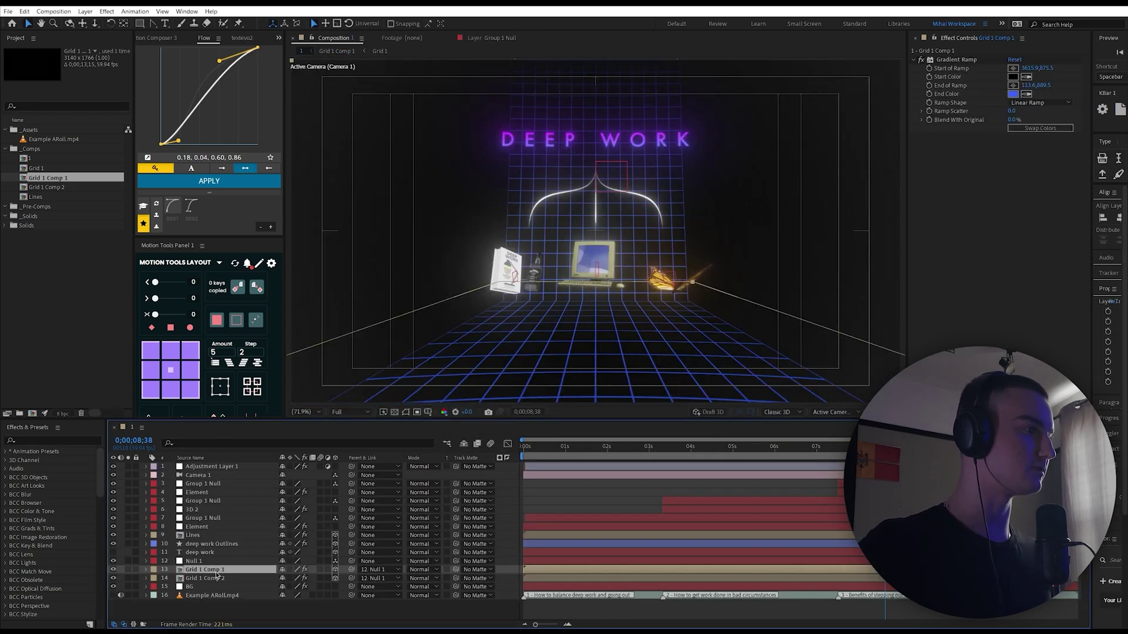
double_click(219, 579)
key("ctrl+w")
- Add Deep Glow to both pre-composed grid layers, with Radius 217 and Exposure 0.15 on Grid 1 Comp 2
left_click(206, 570)
key("ctrl+space")
type("d")
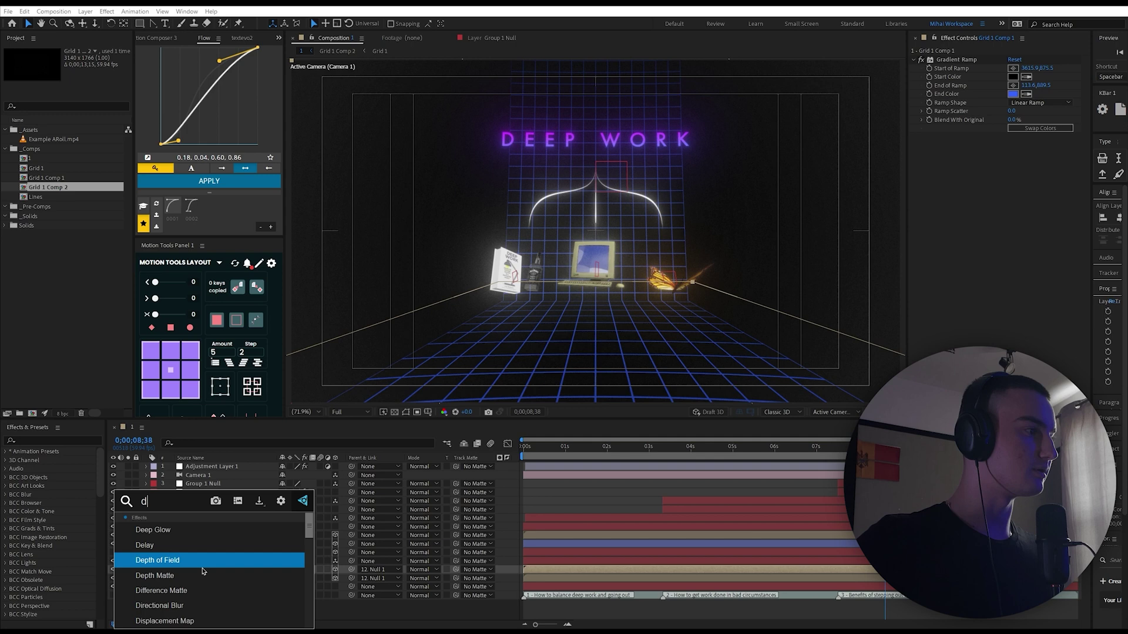
left_click(171, 531)
left_click(660, 453)
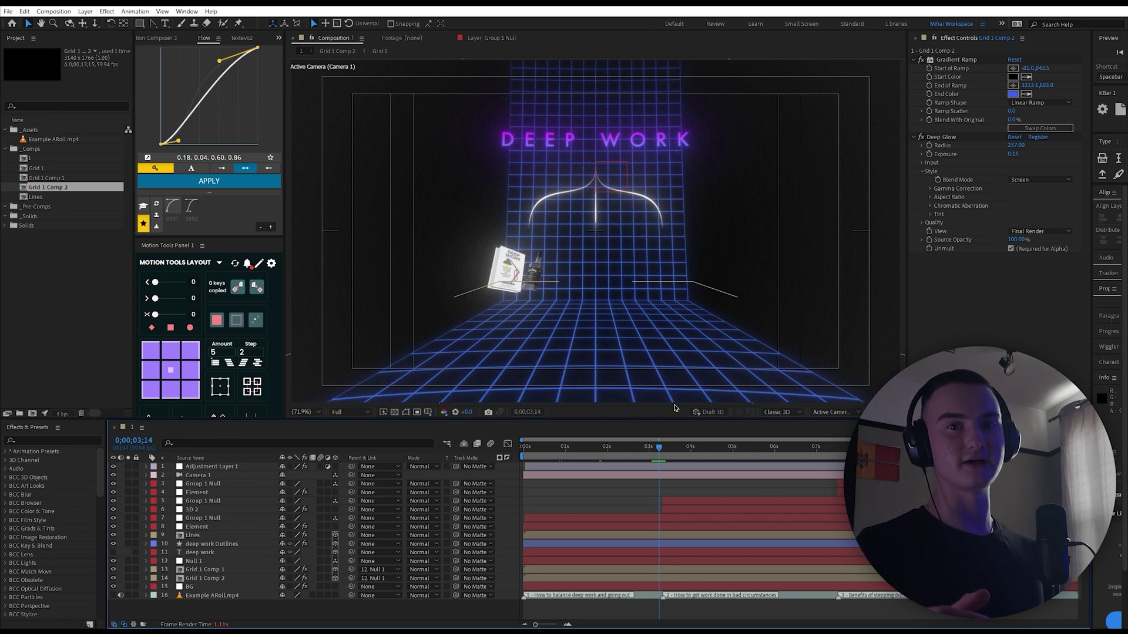
- In the 3D 2 layer's Element output settings, set Supersampling to 8 and Multisampling to 32, and enable Enhanced Multisampling
left_click(193, 509)
left_click(916, 189)
left_click(914, 68)
left_click(914, 59)
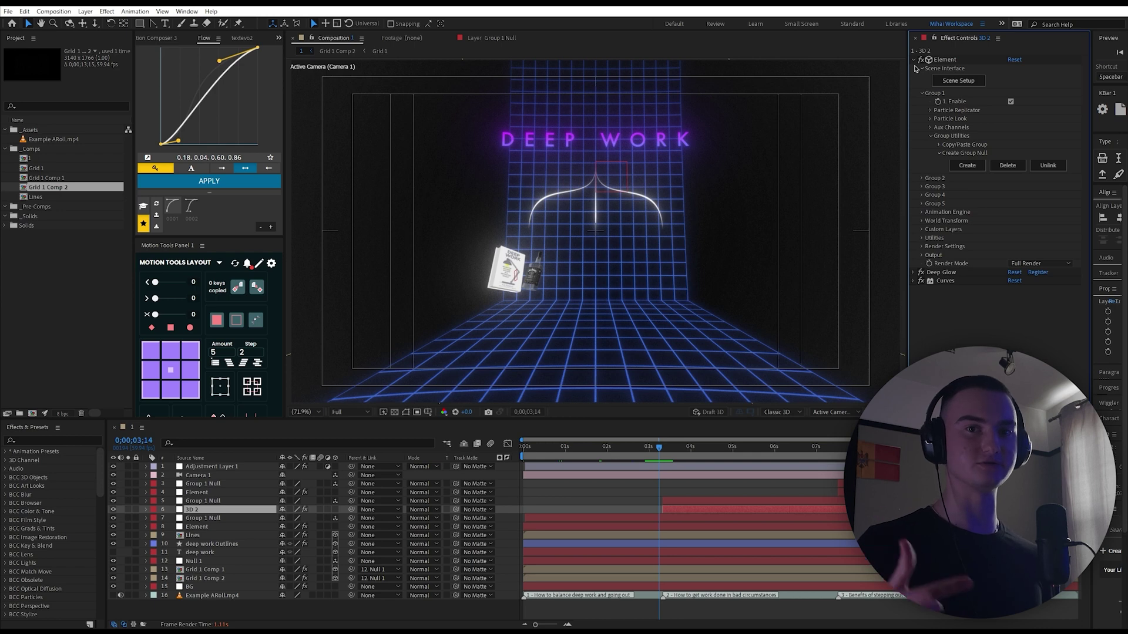
left_click(922, 258)
scroll(999, 270, "down", 1)
left_click(1034, 276)
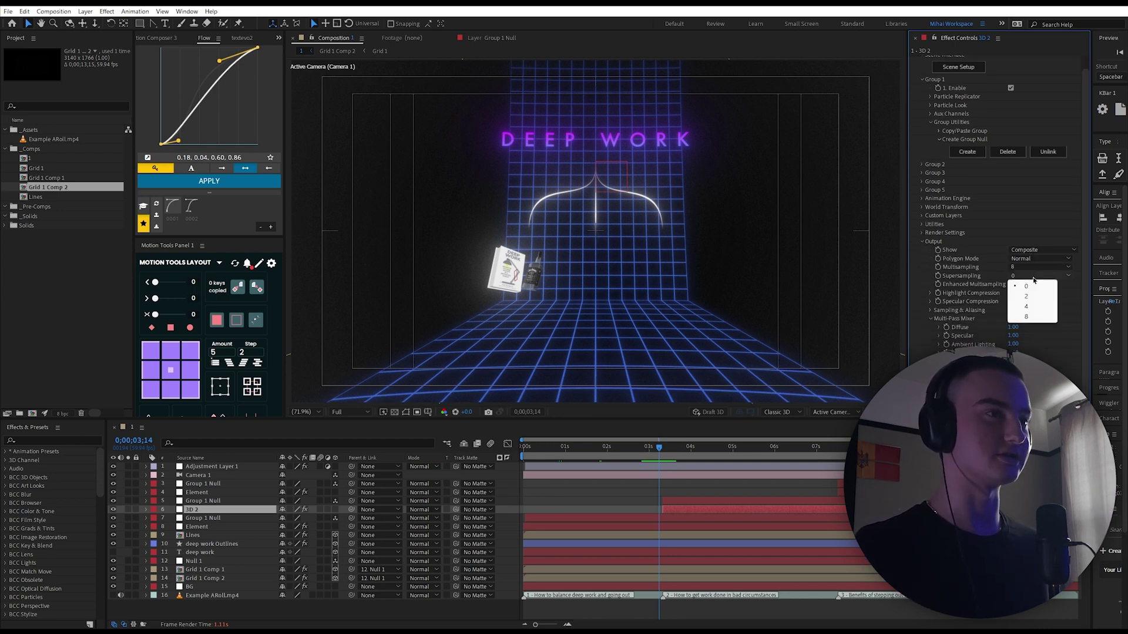
left_click(1040, 318)
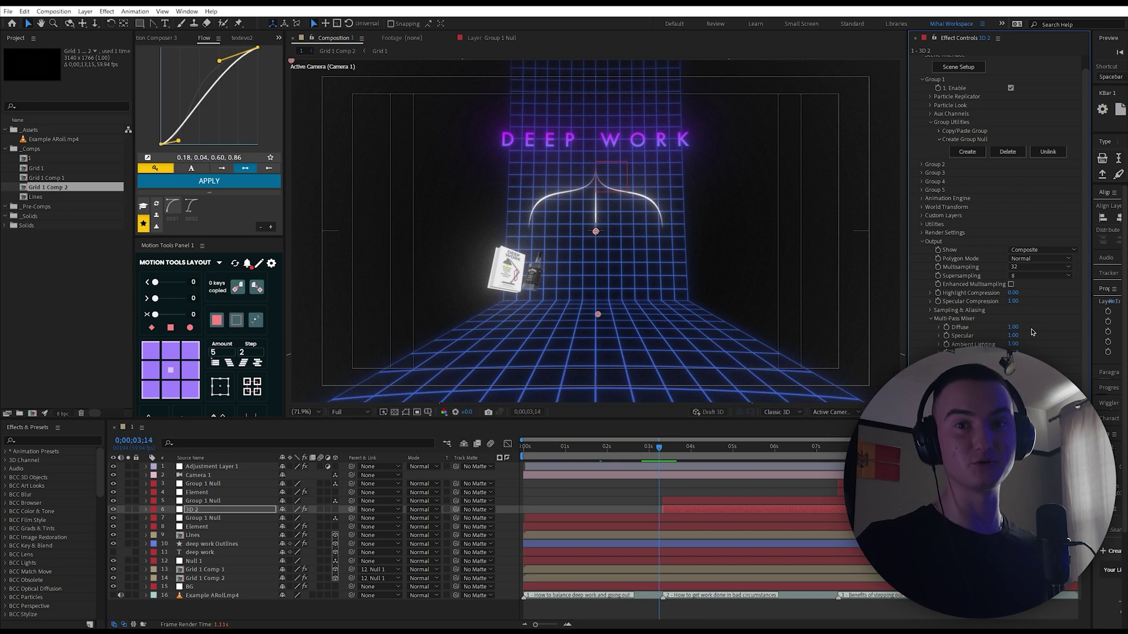
left_click(1040, 267)
left_click(1067, 355)
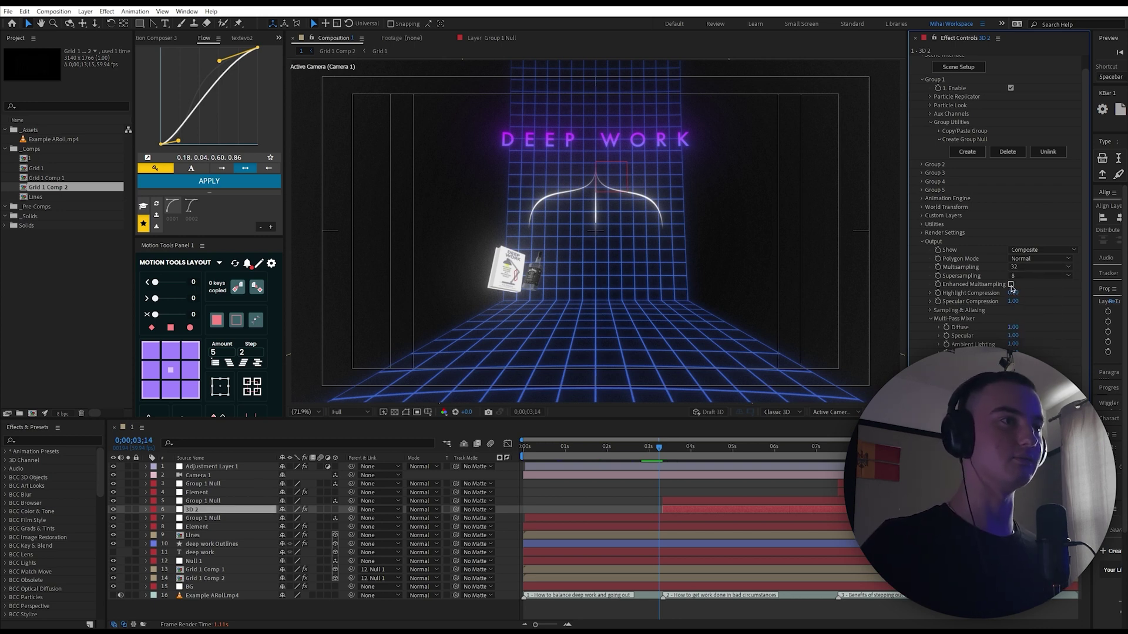
left_click(1010, 284)
scroll(522, 276, "up", 8)
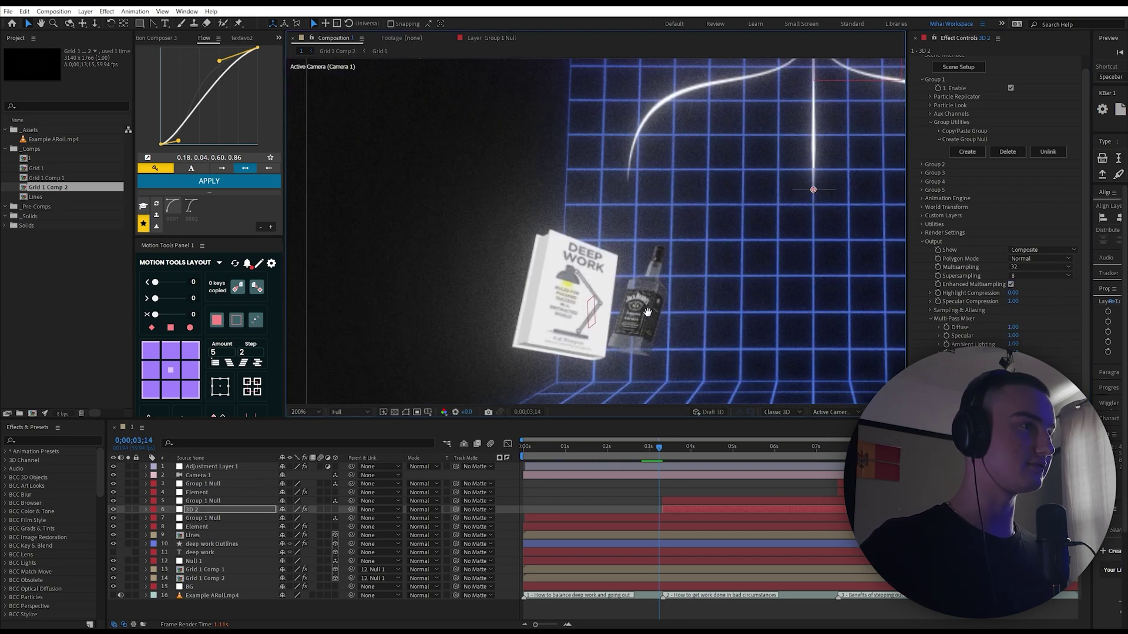
scroll(538, 174, "down", 3)
scroll(706, 242, "up", 1)
mouse_move(795, 227)
left_mouse_down()
mouse_move(706, 242)
mouse_move(782, 233)
left_mouse_up()
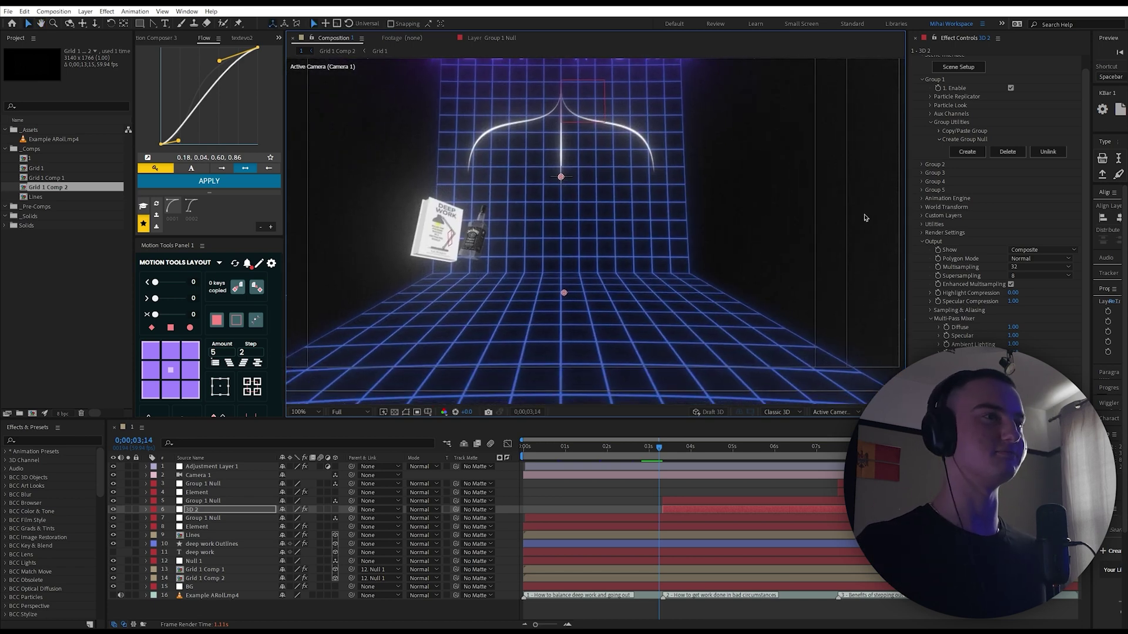
scroll(937, 112, "up", 1)
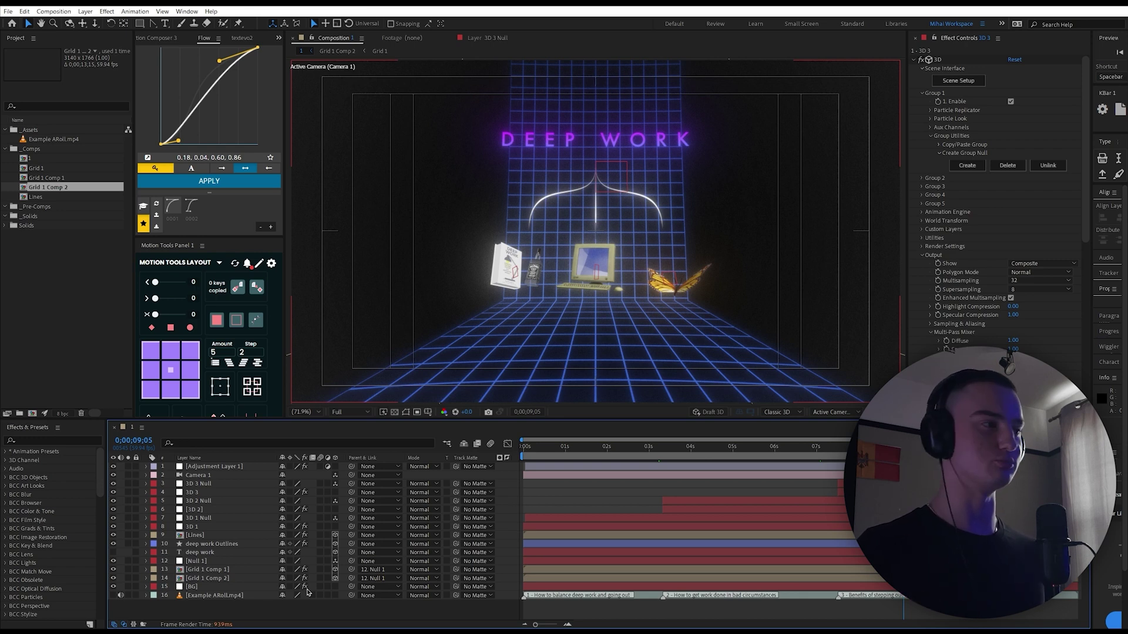
- Rename Adjustment Layer 1 to Master
left_click(214, 468)
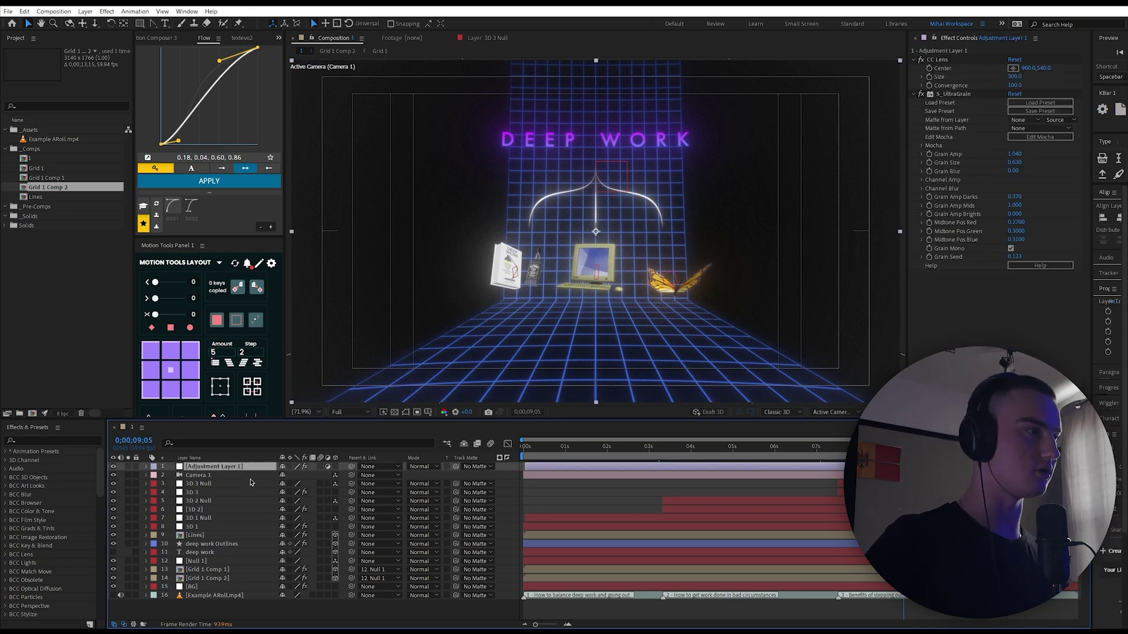
key("Return")
type("Master")
key("Return")
- Apply Curves to the Master layer, reshape its curve to adjust the contrast, and scrub the timeline to check the scene
key("ctrl+space")
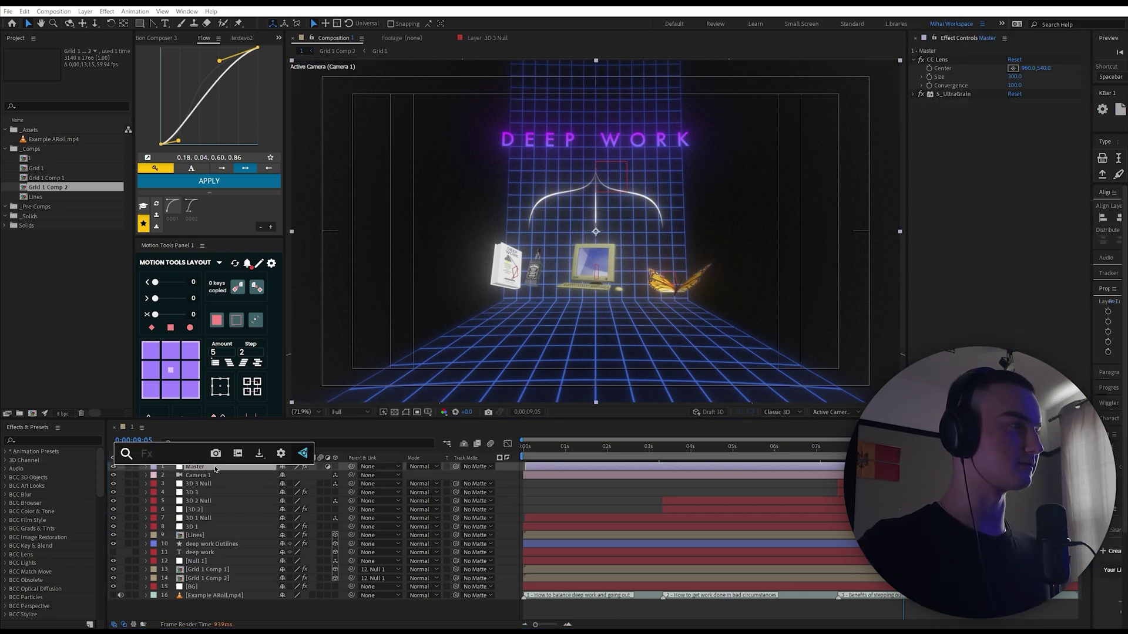
type("curves")
key("Return")
left_click_drag(1028, 169, 1034, 171)
left_click_drag(999, 212, 999, 206)
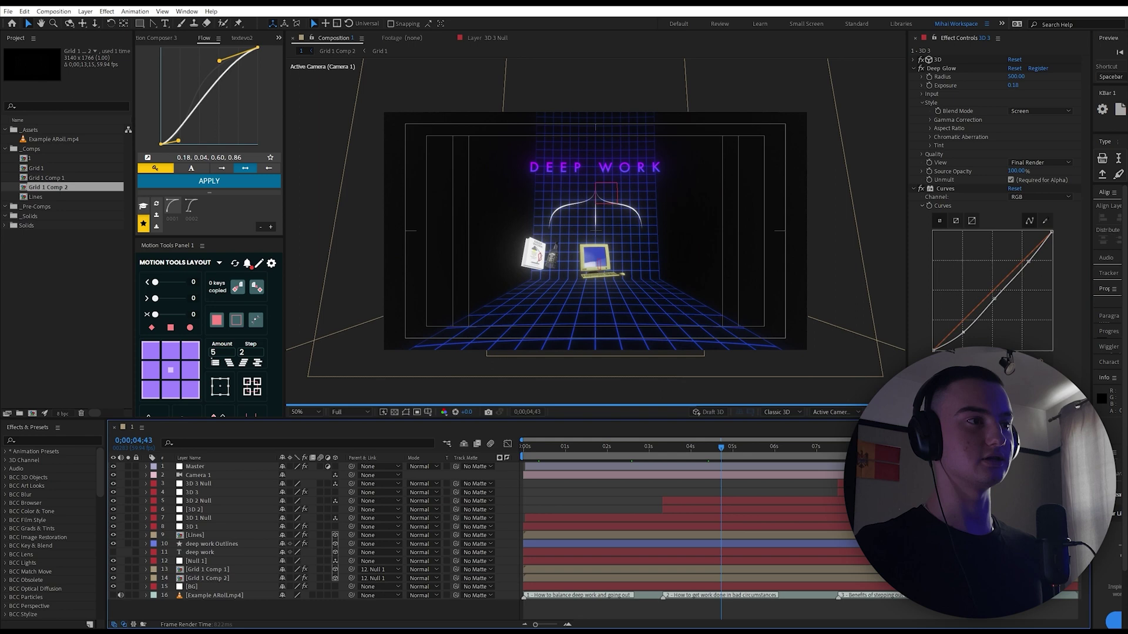
left_click_drag(721, 448, 875, 448)
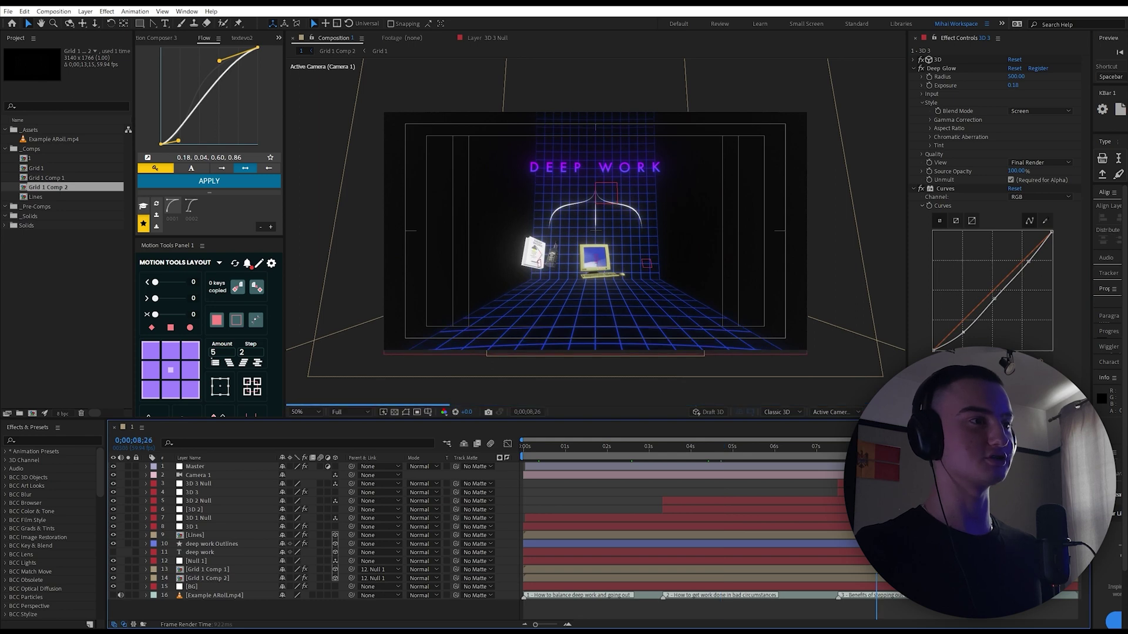